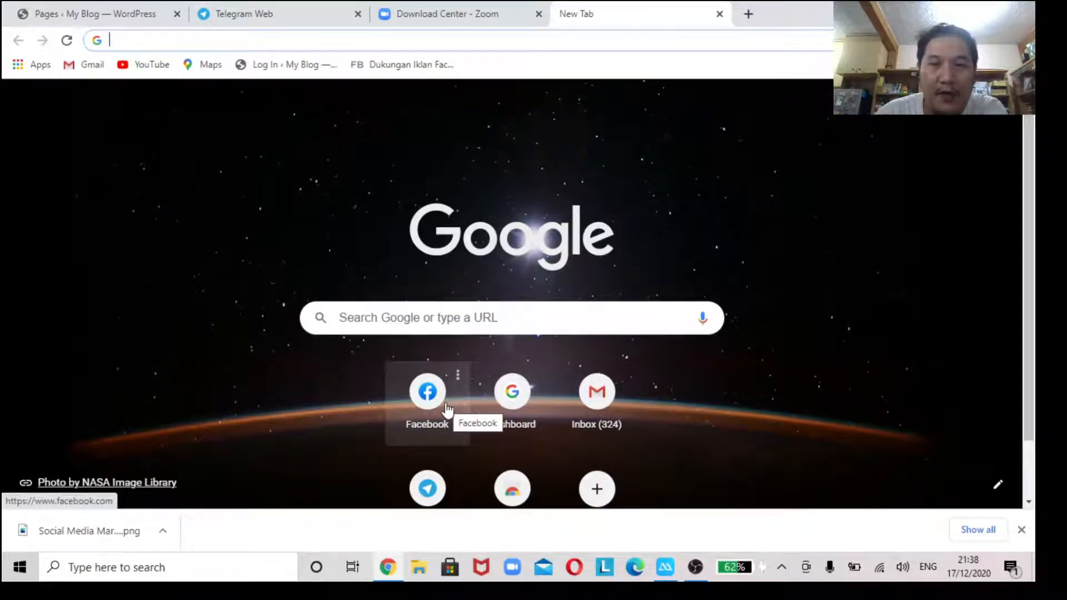
Open Facebook and look through the posts in the home news feed.
{"action": "left_click", "coordinate": [446, 410]}
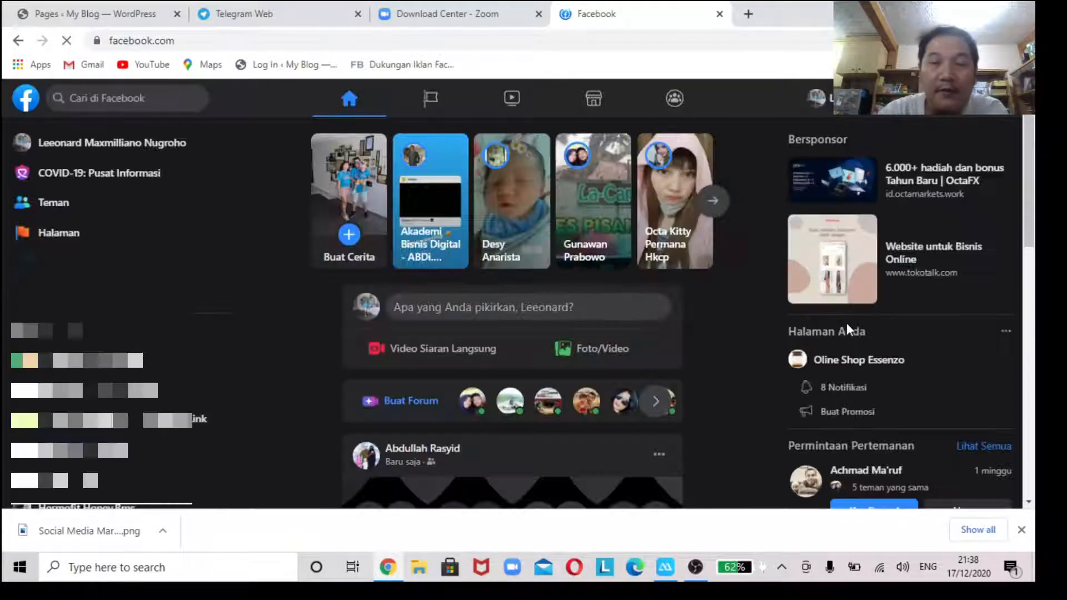
{"action": "scroll", "coordinate": [407, 292], "scroll_direction": "down", "scroll_amount": 5}
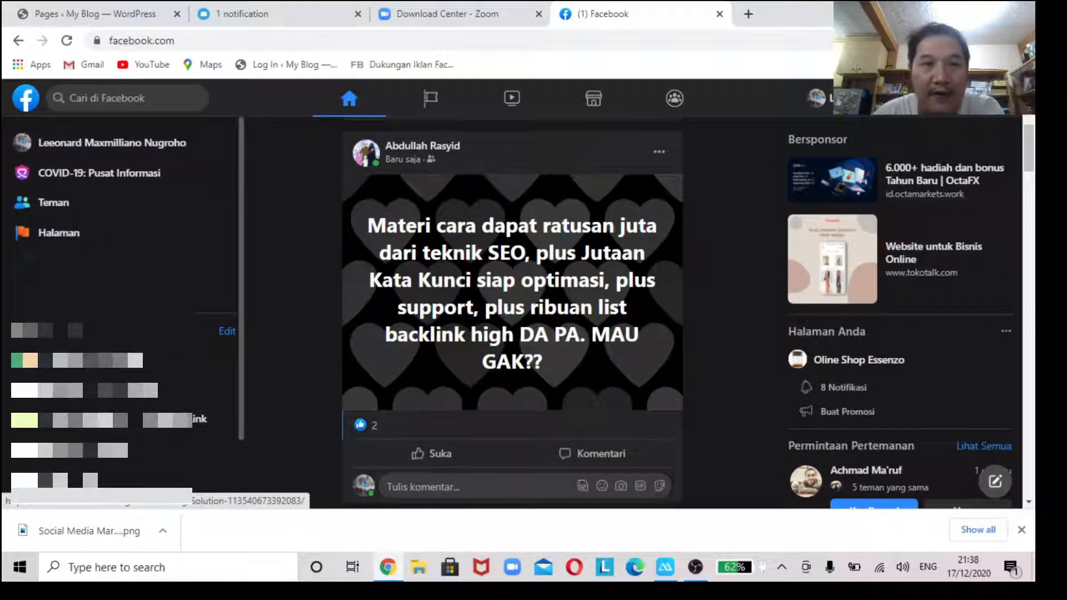
{"action": "scroll", "coordinate": [167, 444], "scroll_direction": "down", "scroll_amount": 2}
{"action": "scroll", "coordinate": [403, 366], "scroll_direction": "down", "scroll_amount": 8}
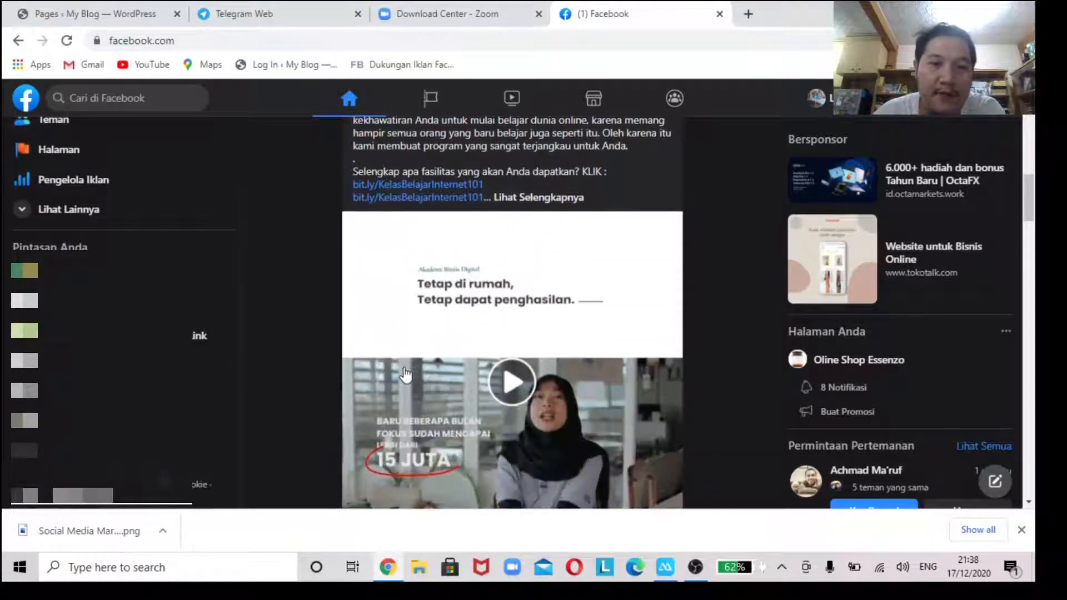
{"action": "scroll", "coordinate": [405, 373], "scroll_direction": "down", "scroll_amount": 15}
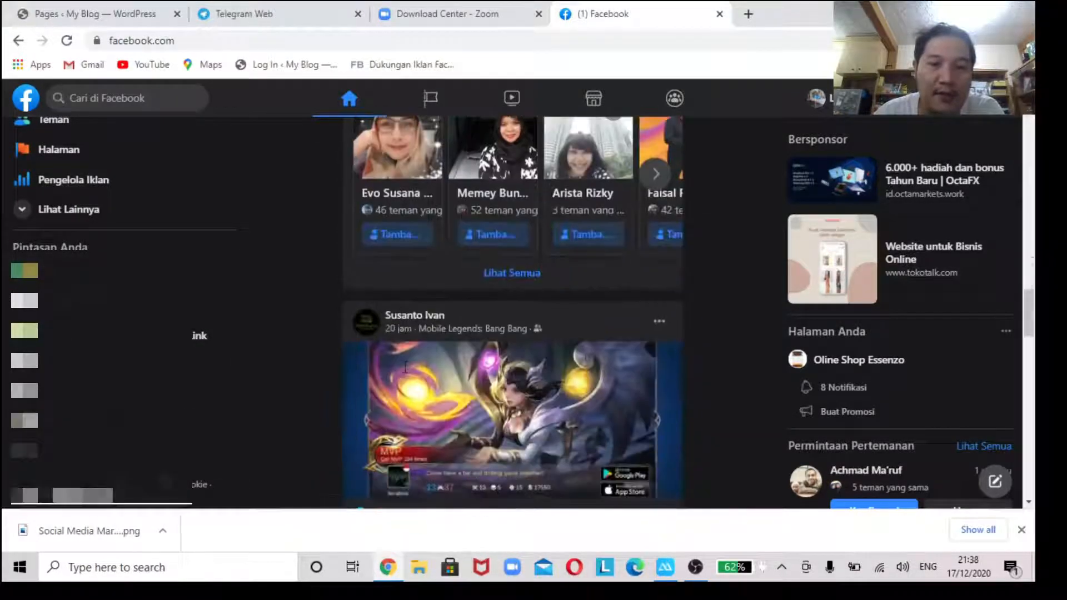
{"action": "scroll", "coordinate": [405, 367], "scroll_direction": "down", "scroll_amount": 12}
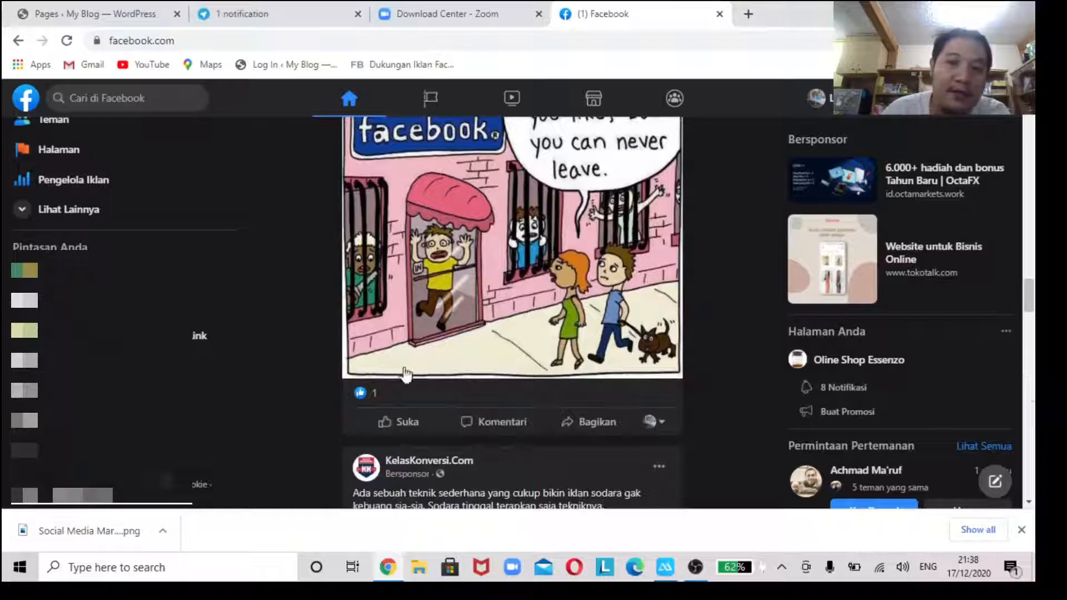
{"action": "scroll", "coordinate": [405, 371], "scroll_direction": "up", "scroll_amount": 1}
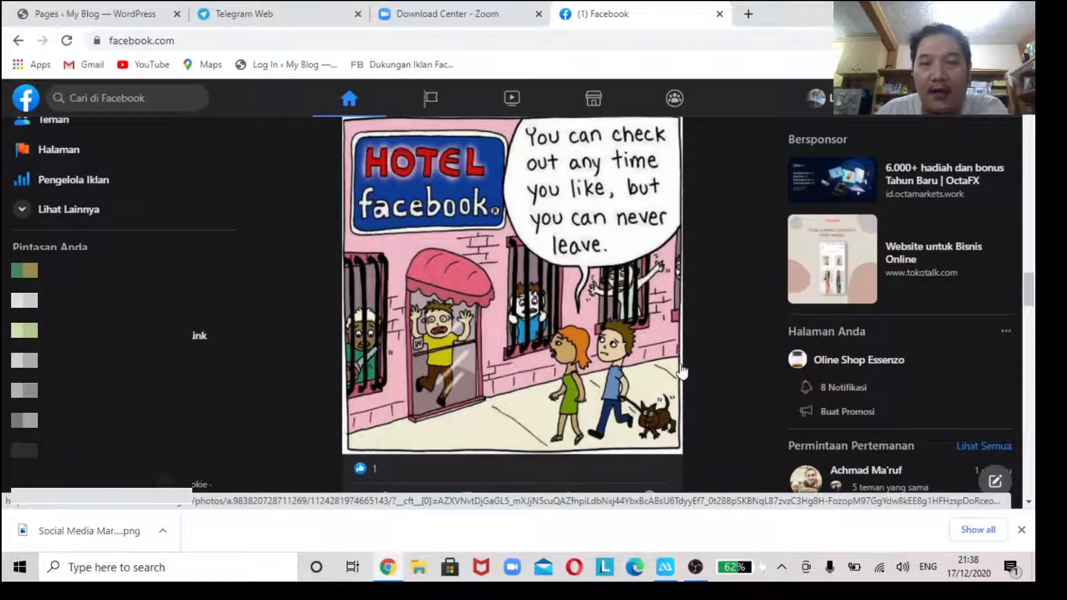
{"action": "scroll", "coordinate": [695, 400], "scroll_direction": "down", "scroll_amount": 5}
{"action": "scroll", "coordinate": [696, 397], "scroll_direction": "down", "scroll_amount": 7}
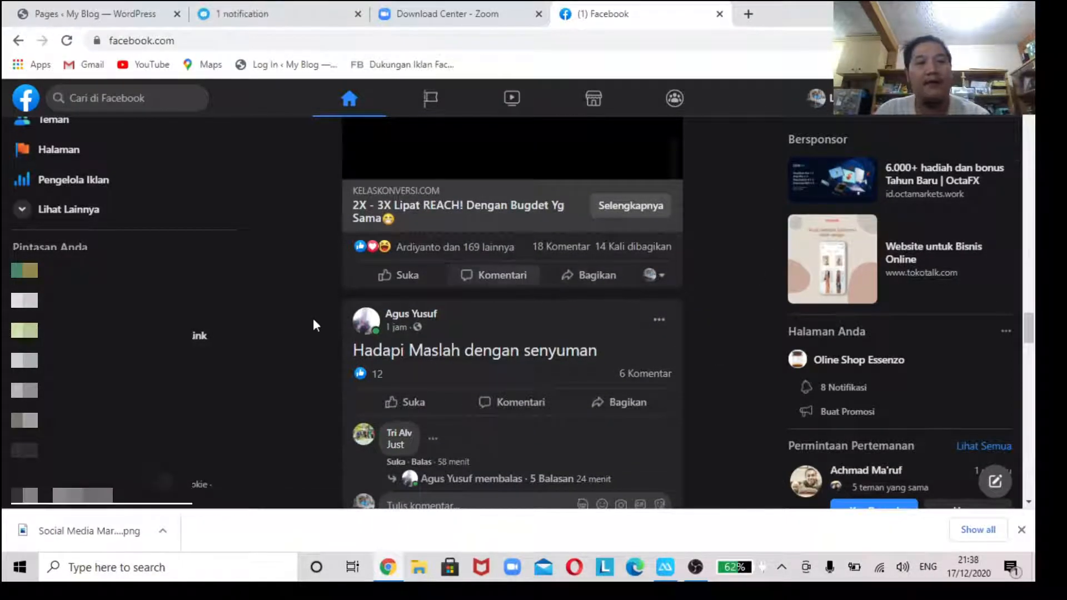
{"action": "scroll", "coordinate": [313, 318], "scroll_direction": "down", "scroll_amount": 5}
{"action": "scroll", "coordinate": [325, 348], "scroll_direction": "up", "scroll_amount": 2}
{"action": "scroll", "coordinate": [356, 388], "scroll_direction": "up", "scroll_amount": 10}
{"action": "scroll", "coordinate": [167, 333], "scroll_direction": "up", "scroll_amount": 3}
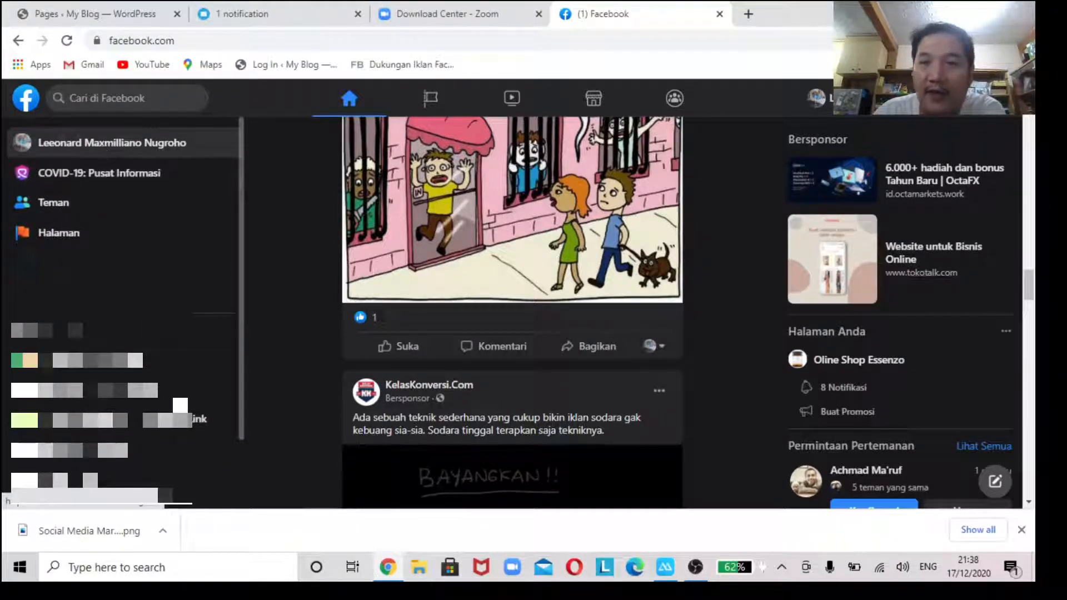
{"action": "scroll", "coordinate": [111, 278], "scroll_direction": "down", "scroll_amount": 2}
{"action": "scroll", "coordinate": [775, 251], "scroll_direction": "down", "scroll_amount": 4}
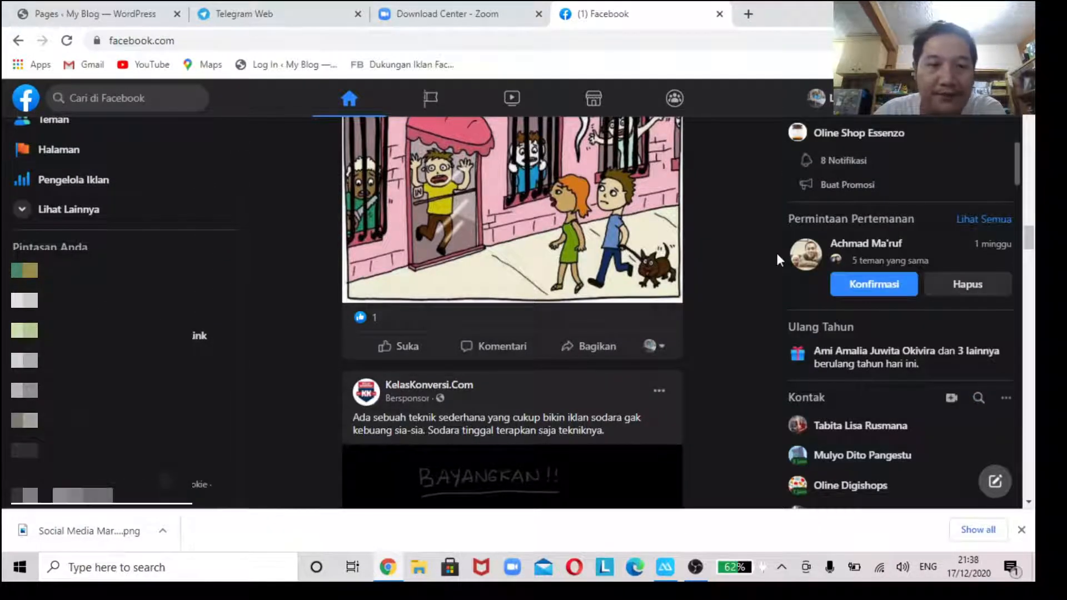
{"action": "scroll", "coordinate": [279, 393], "scroll_direction": "down", "scroll_amount": 5}
{"action": "scroll", "coordinate": [278, 393], "scroll_direction": "down", "scroll_amount": 15}
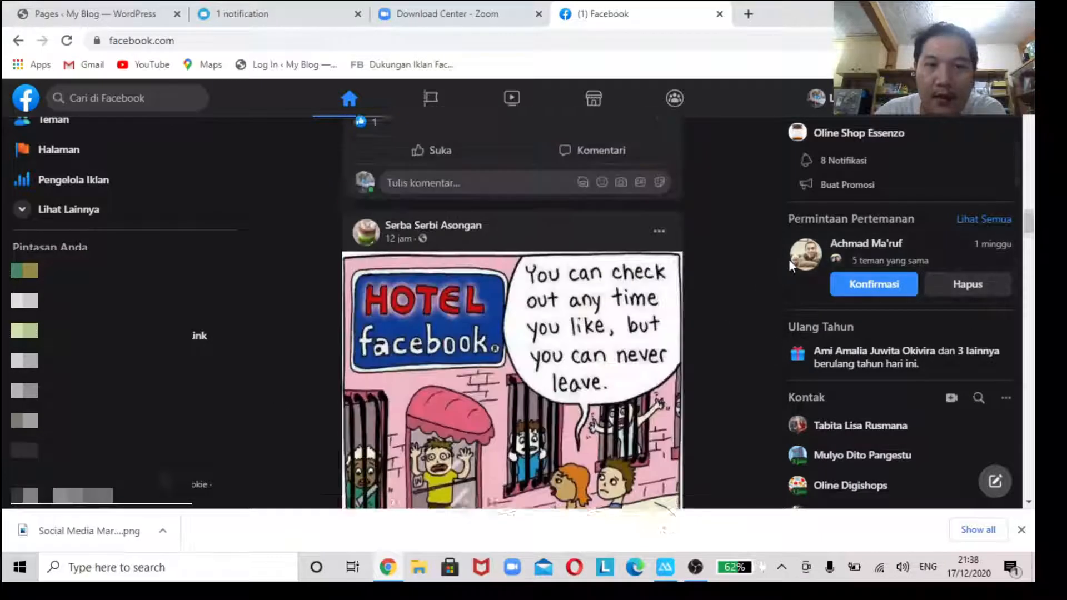
{"action": "scroll", "coordinate": [242, 369], "scroll_direction": "up", "scroll_amount": 5}
{"action": "scroll", "coordinate": [124, 239], "scroll_direction": "up", "scroll_amount": 2}
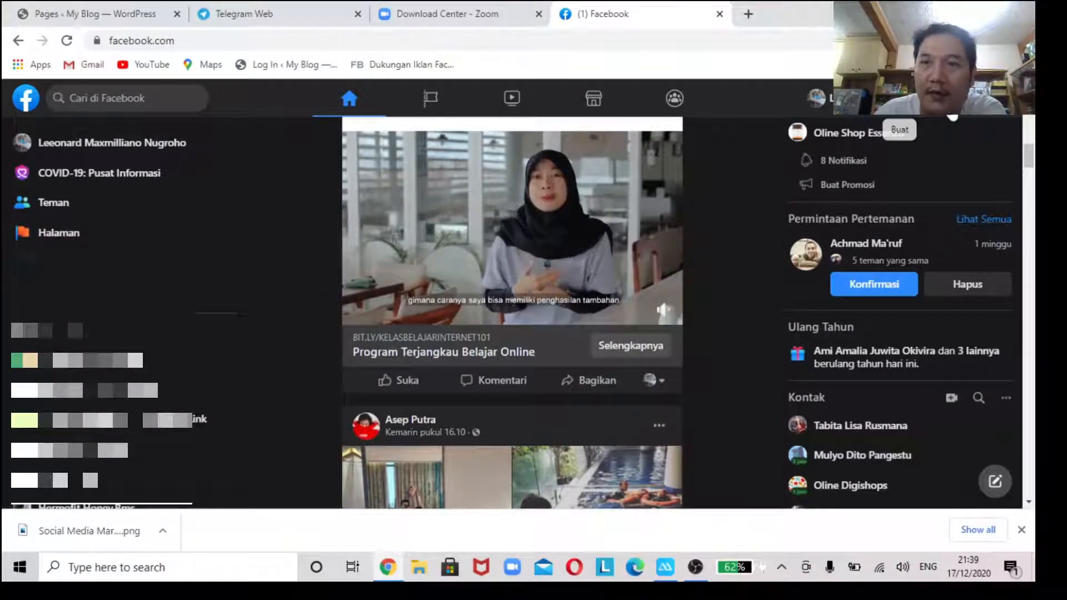
Open Ads Manager by starting a new ad (Iklan) from Facebook's create options, and close the Zoom Download Center tab.
{"action": "left_click", "coordinate": [899, 98]}
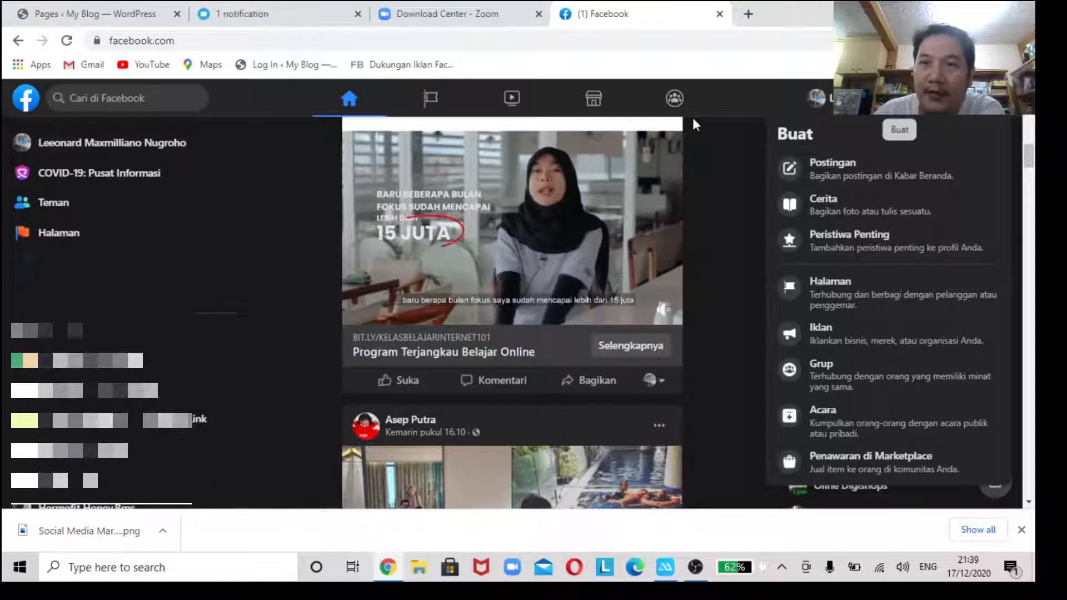
{"action": "left_click", "coordinate": [745, 99]}
{"action": "left_click", "coordinate": [899, 98]}
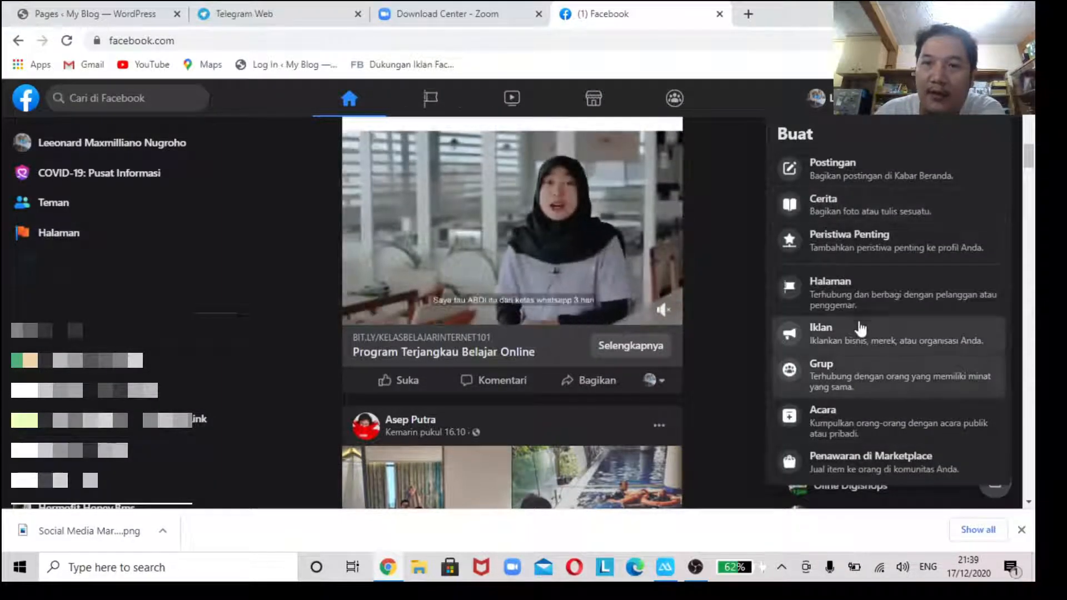
{"action": "left_click", "coordinate": [859, 334]}
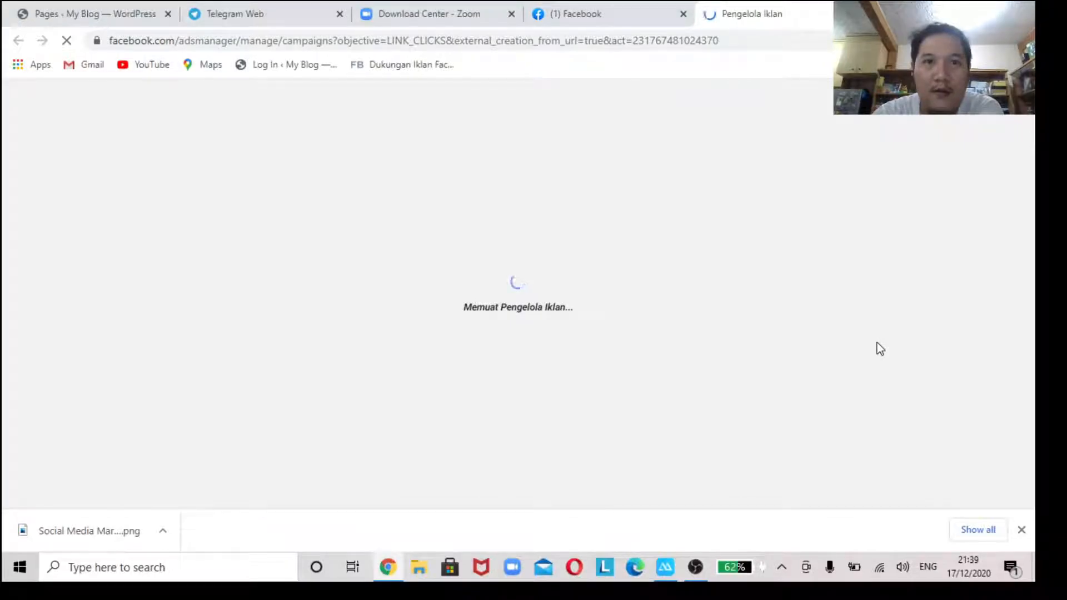
{"action": "left_click", "coordinate": [511, 14]}
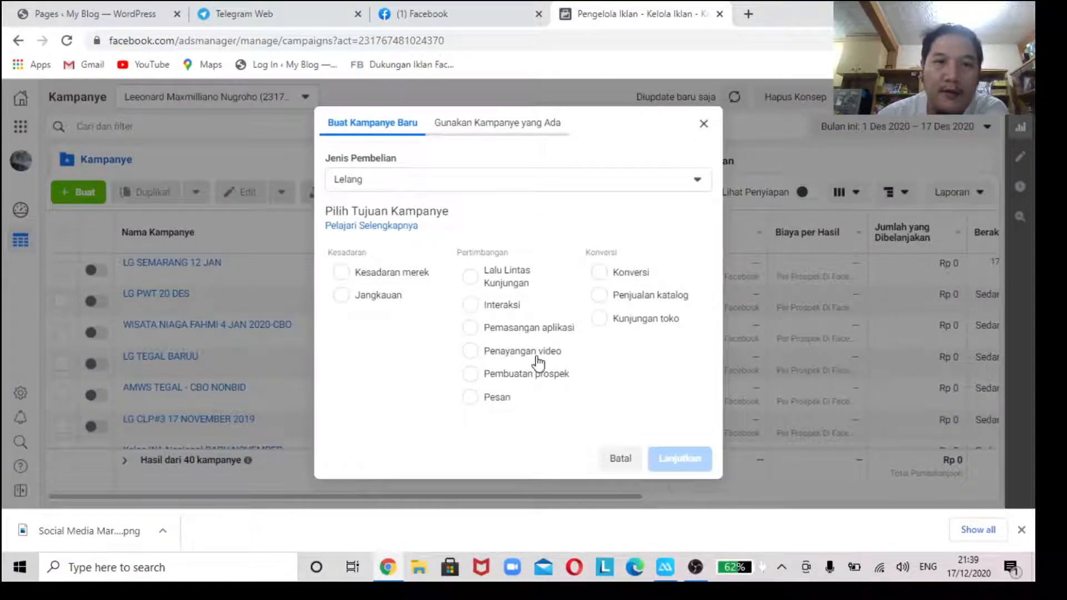
Dismiss the new campaign dialog and switch Ads Manager to the ad account that holds the Lalu Lintas Kunjungan campaign.
{"action": "left_click", "coordinate": [619, 459]}
{"action": "left_click", "coordinate": [281, 103]}
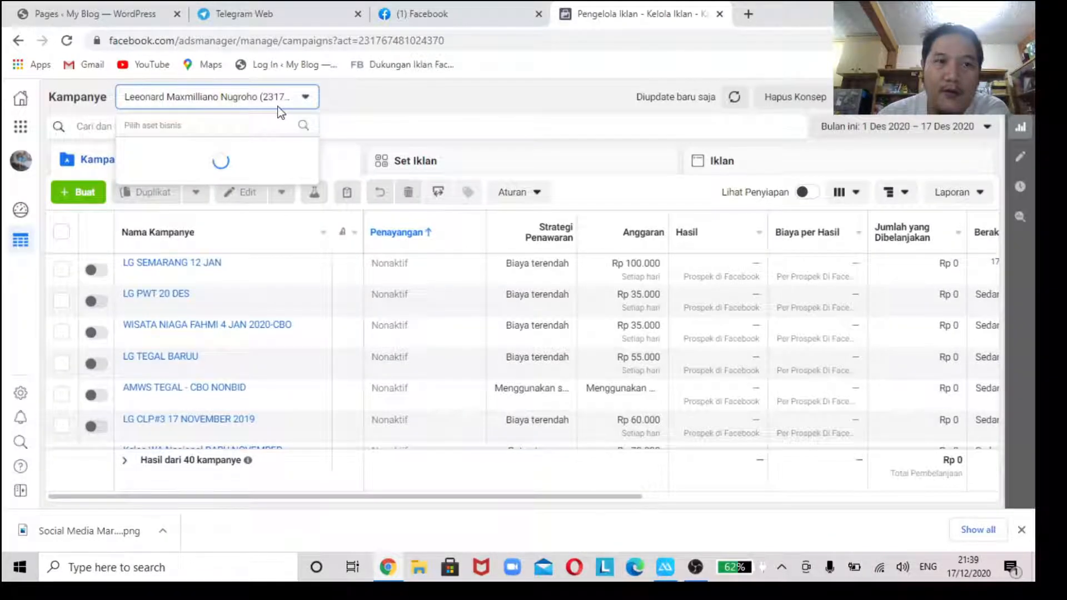
{"action": "left_click", "coordinate": [266, 191]}
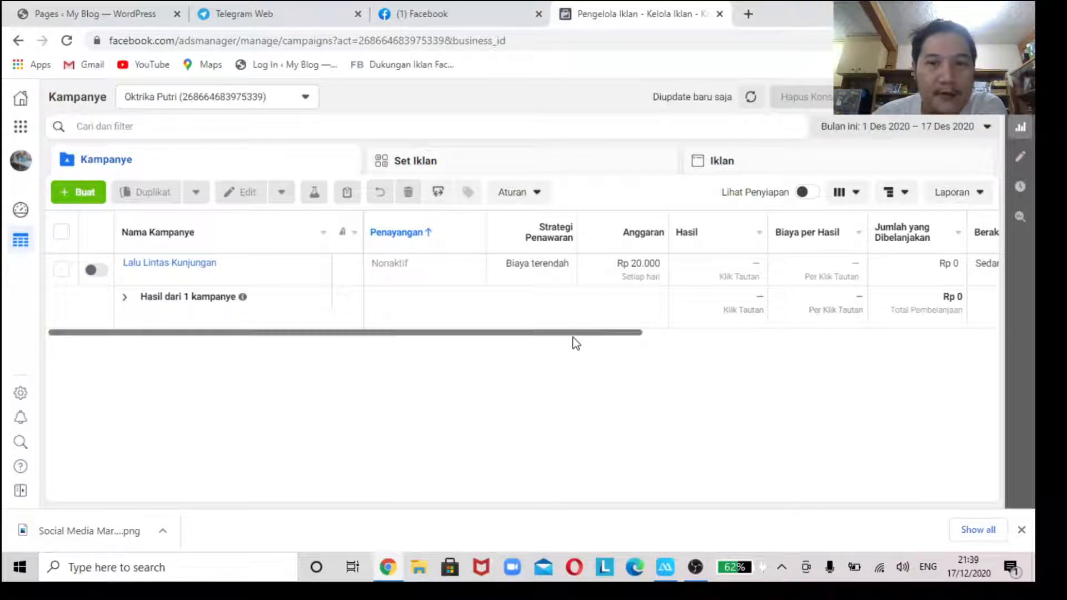
{"action": "left_click_drag", "start_coordinate": [585, 340], "coordinate": [369, 361]}
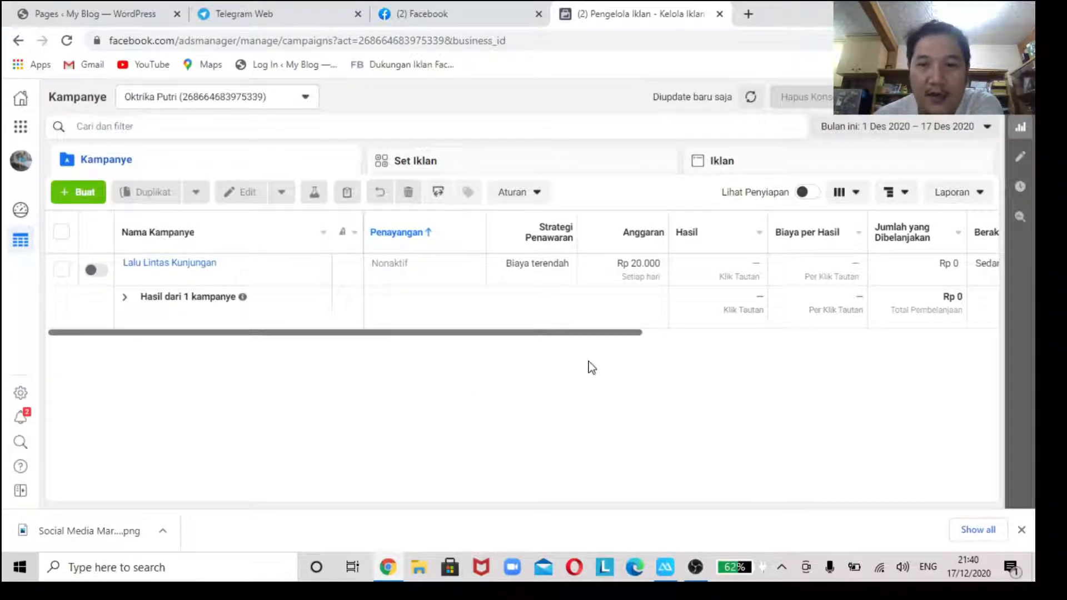
{"action": "left_click_drag", "start_coordinate": [605, 334], "coordinate": [576, 350]}
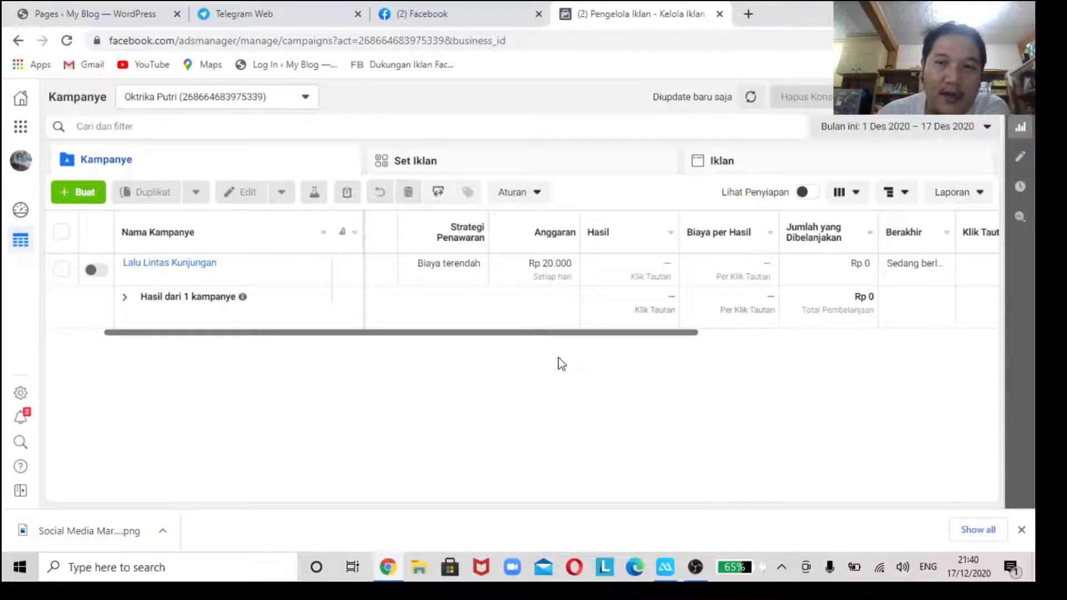
{"action": "left_click", "coordinate": [22, 162]}
{"action": "right_click", "coordinate": [32, 152]}
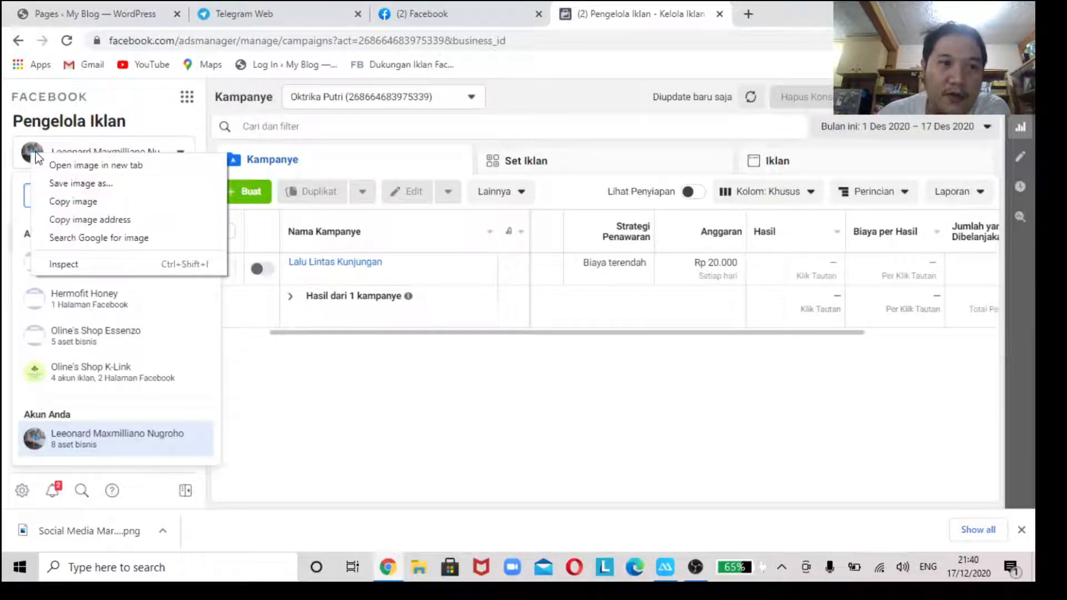
{"action": "left_click", "coordinate": [301, 374]}
{"action": "left_click", "coordinate": [186, 97]}
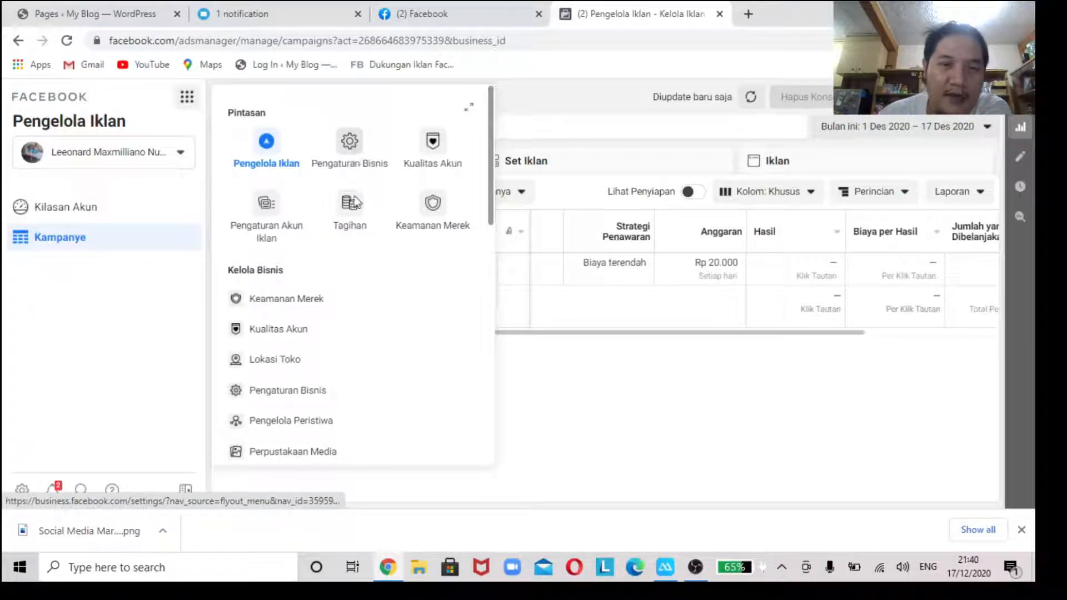
{"action": "left_click", "coordinate": [591, 445]}
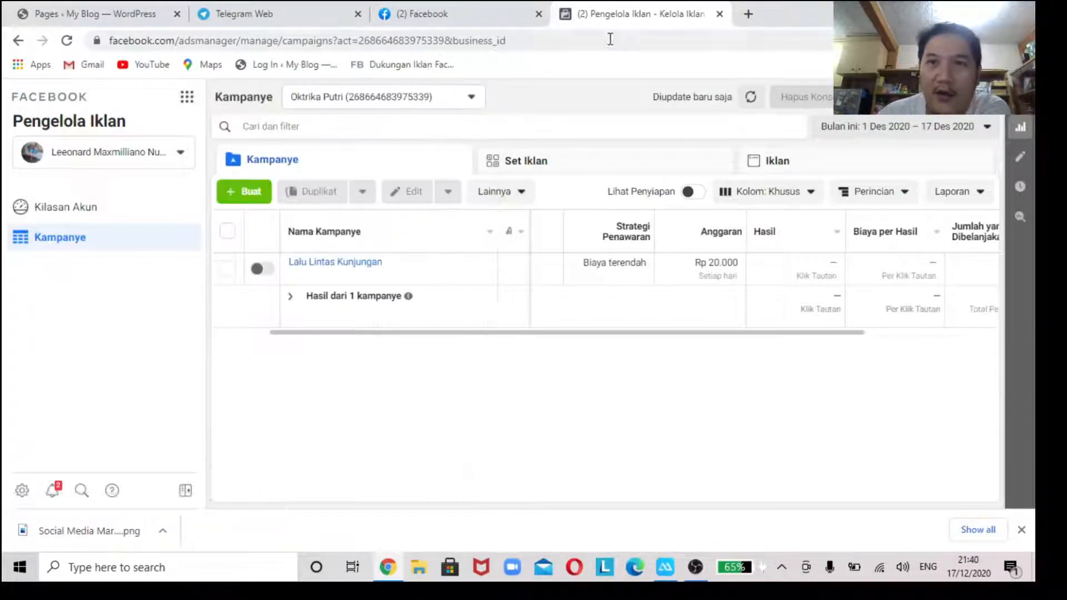
Open Facebook in a new browser tab and go to its language and region settings (Bahasa dan Wilayah).
{"action": "left_click", "coordinate": [749, 17]}
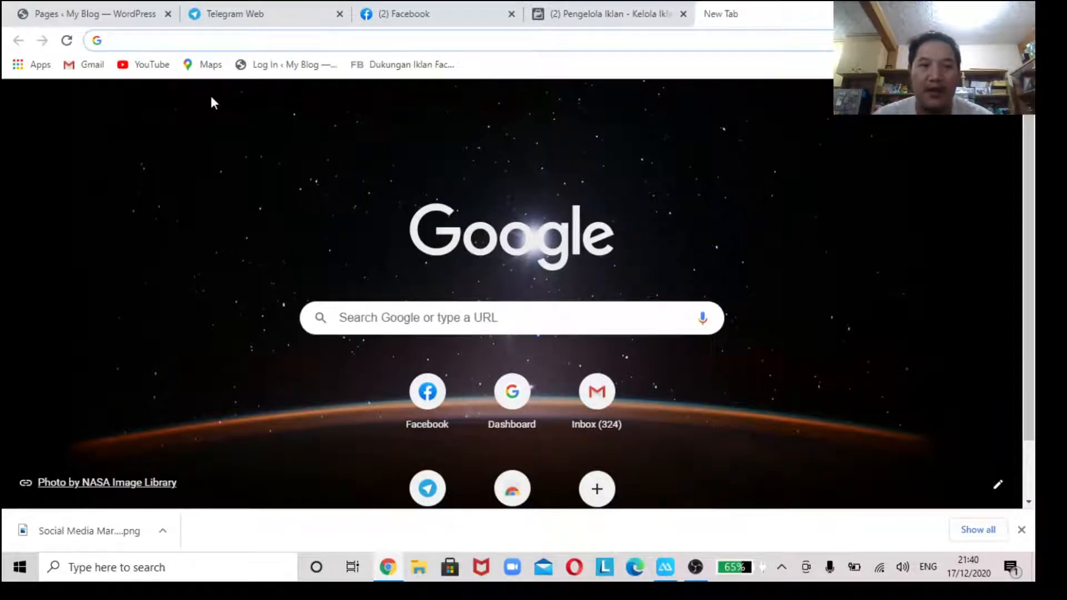
{"action": "left_click", "coordinate": [439, 408]}
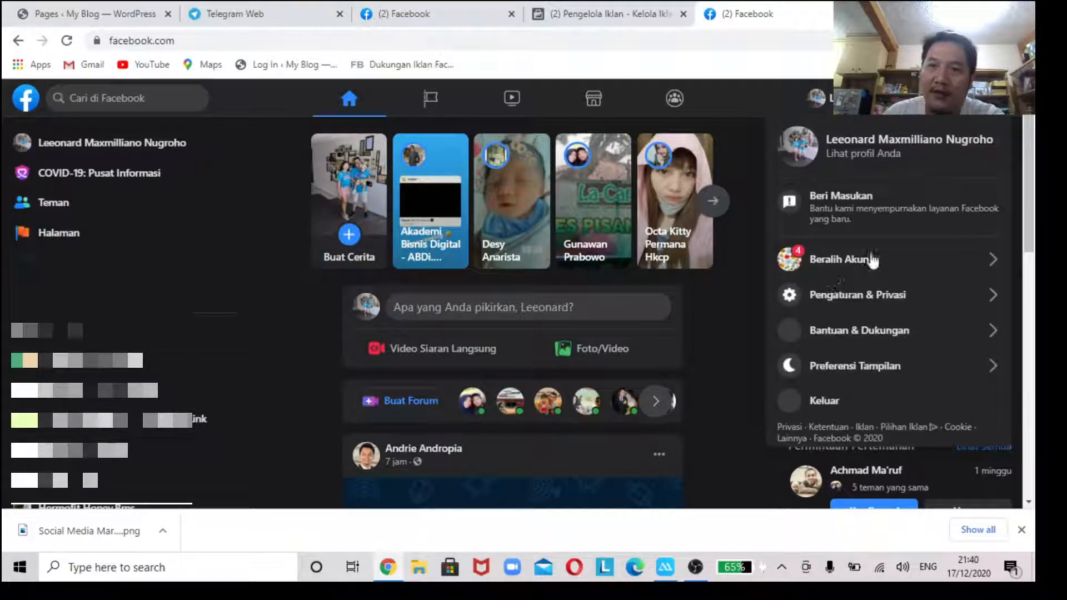
{"action": "left_click", "coordinate": [867, 295]}
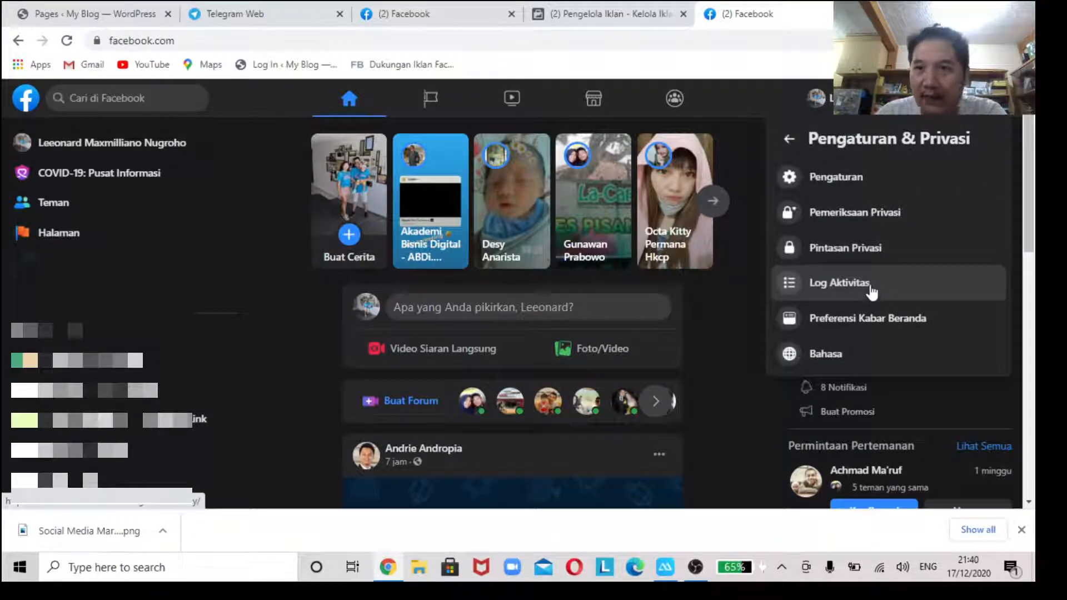
{"action": "left_click", "coordinate": [882, 186]}
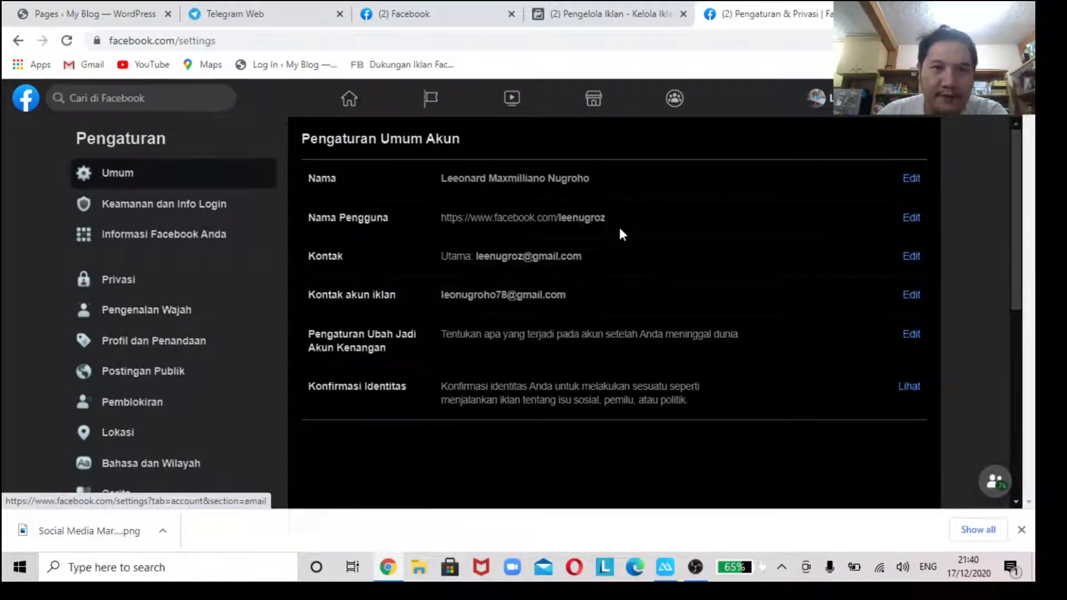
{"action": "scroll", "coordinate": [153, 422], "scroll_direction": "down", "scroll_amount": 3}
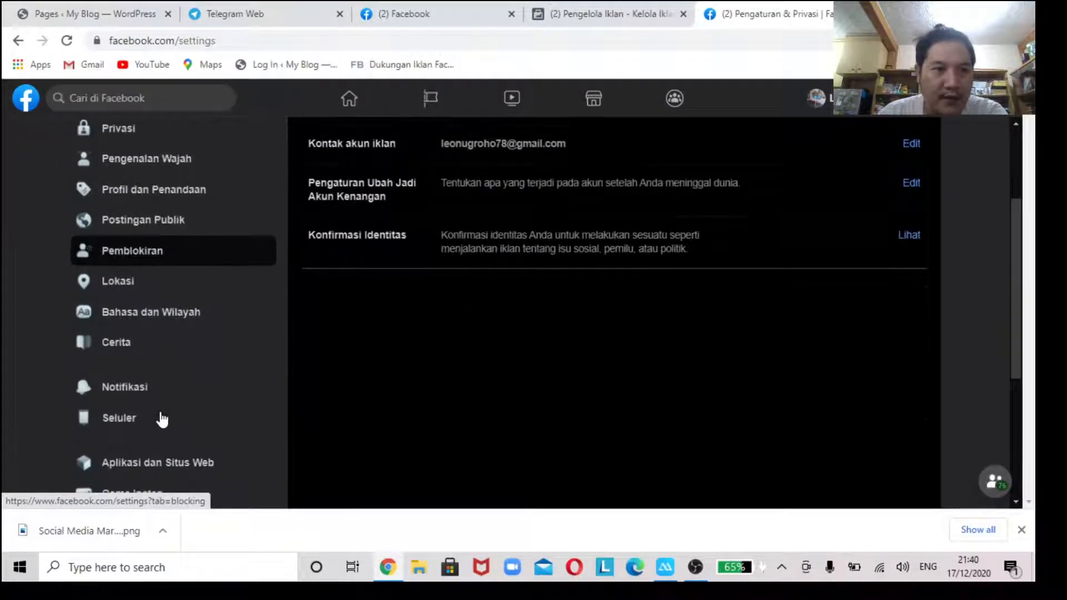
{"action": "left_click", "coordinate": [157, 316]}
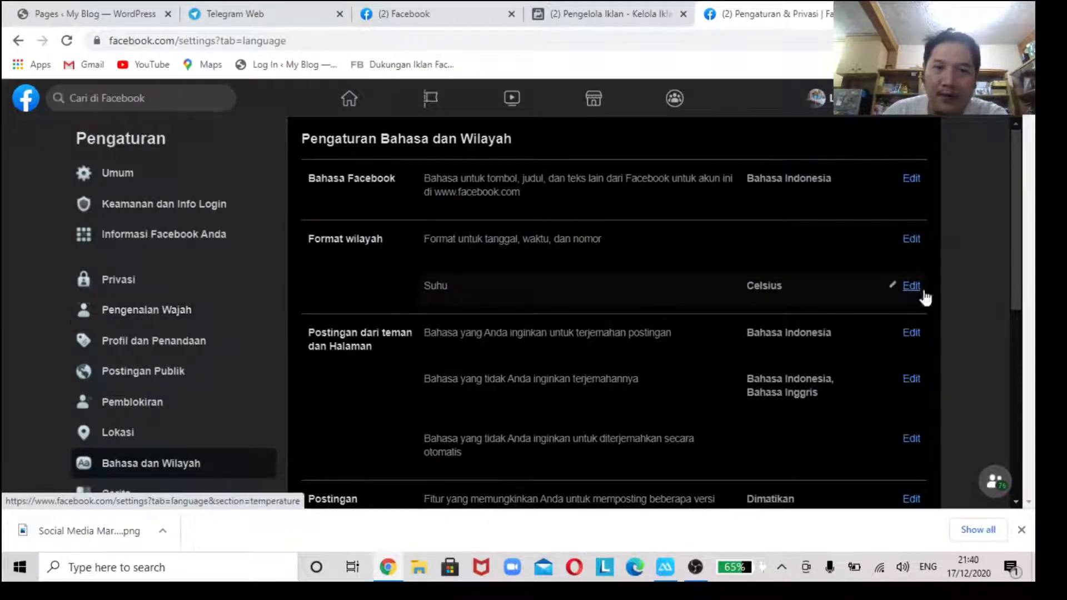
Set the Facebook display language to English (US), save the change, and return to Ads Manager.
{"action": "scroll", "coordinate": [721, 265], "scroll_direction": "down", "scroll_amount": 3}
{"action": "scroll", "coordinate": [731, 262], "scroll_direction": "up", "scroll_amount": 3}
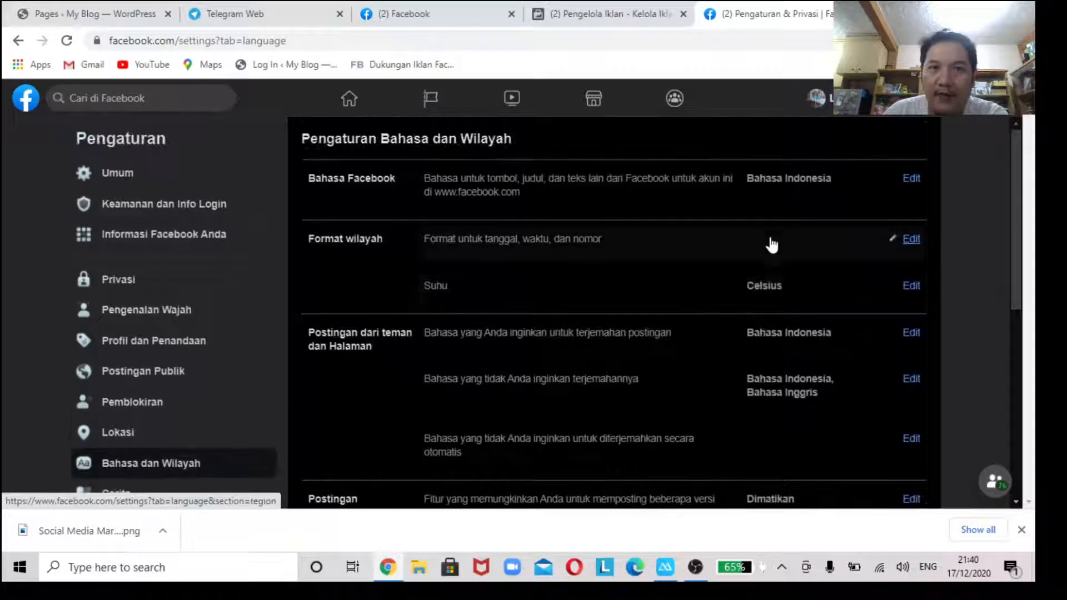
{"action": "left_click", "coordinate": [911, 179]}
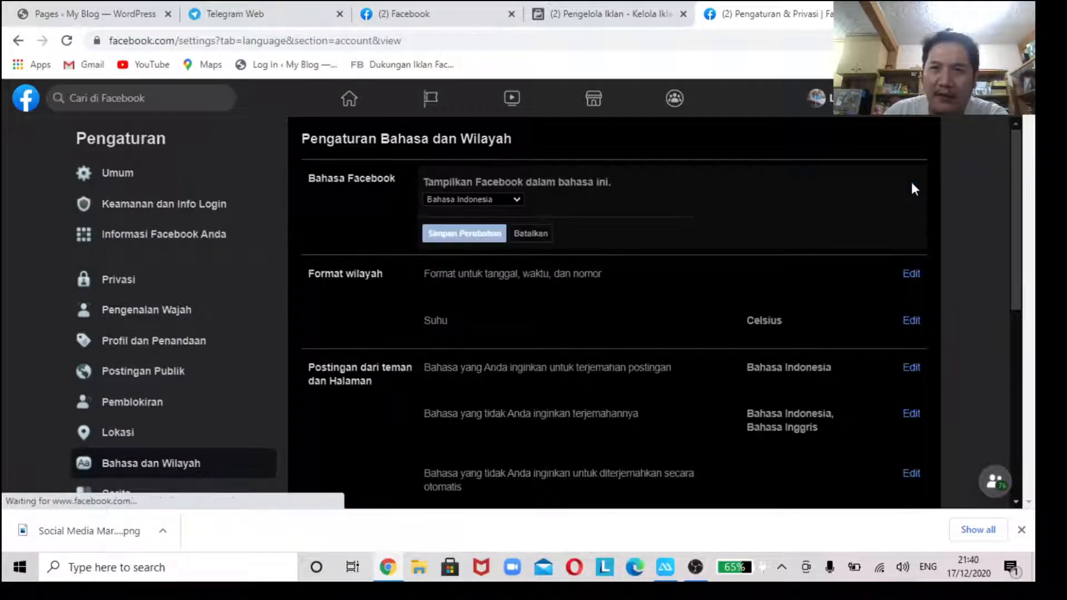
{"action": "left_click", "coordinate": [485, 201]}
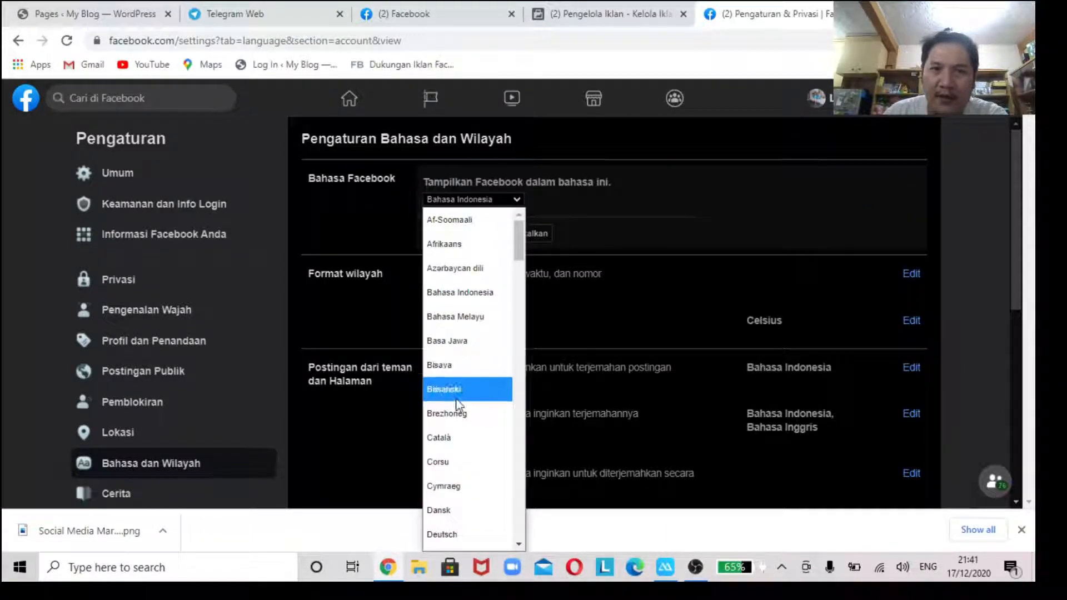
{"action": "scroll", "coordinate": [456, 405], "scroll_direction": "down", "scroll_amount": 5}
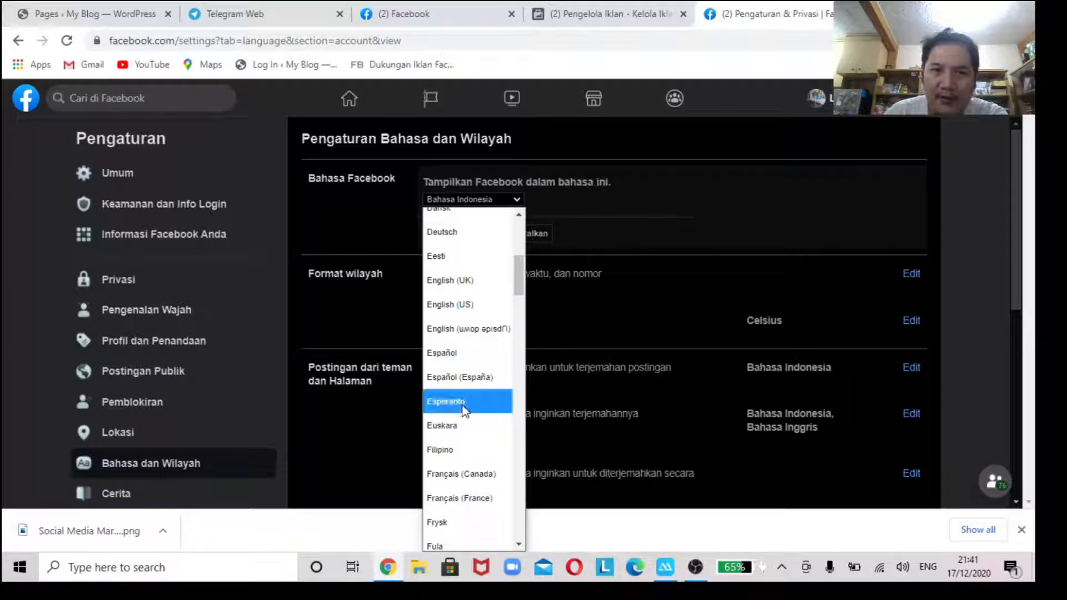
{"action": "left_click", "coordinate": [447, 305]}
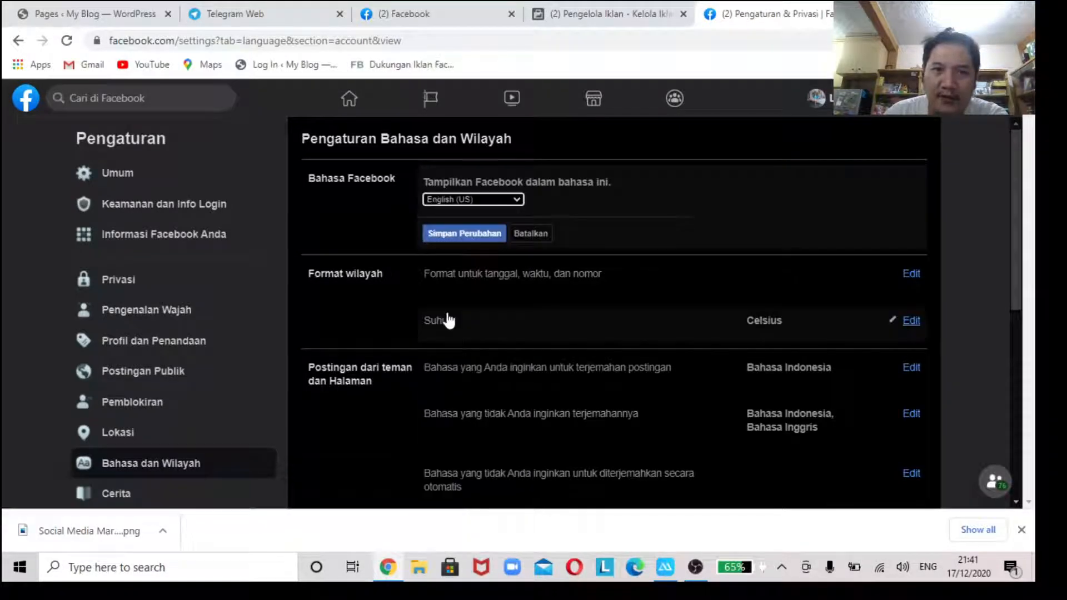
{"action": "left_click", "coordinate": [474, 236]}
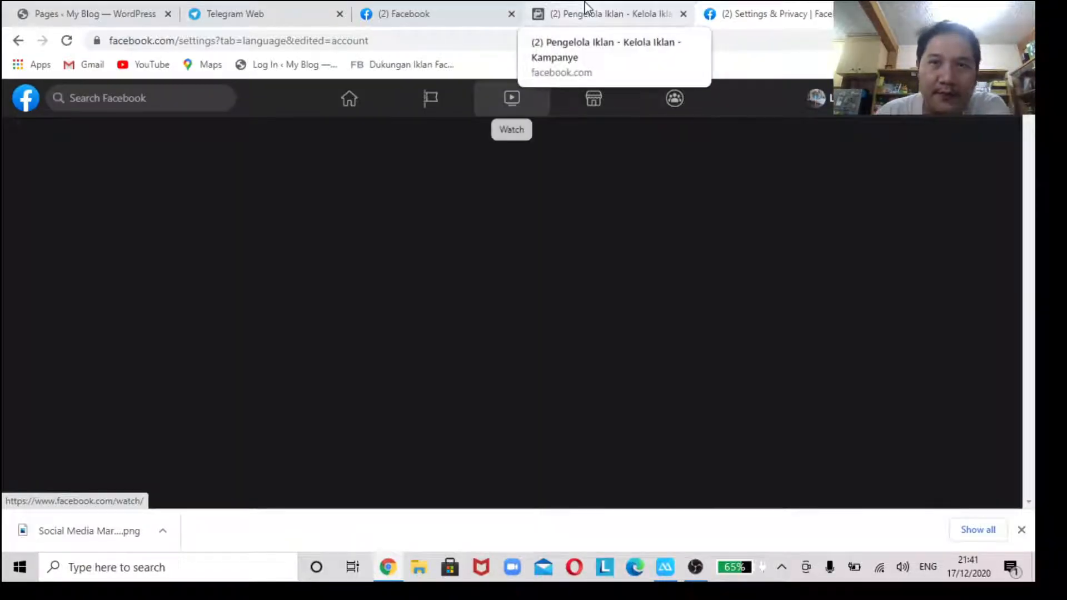
{"action": "left_click", "coordinate": [584, 9]}
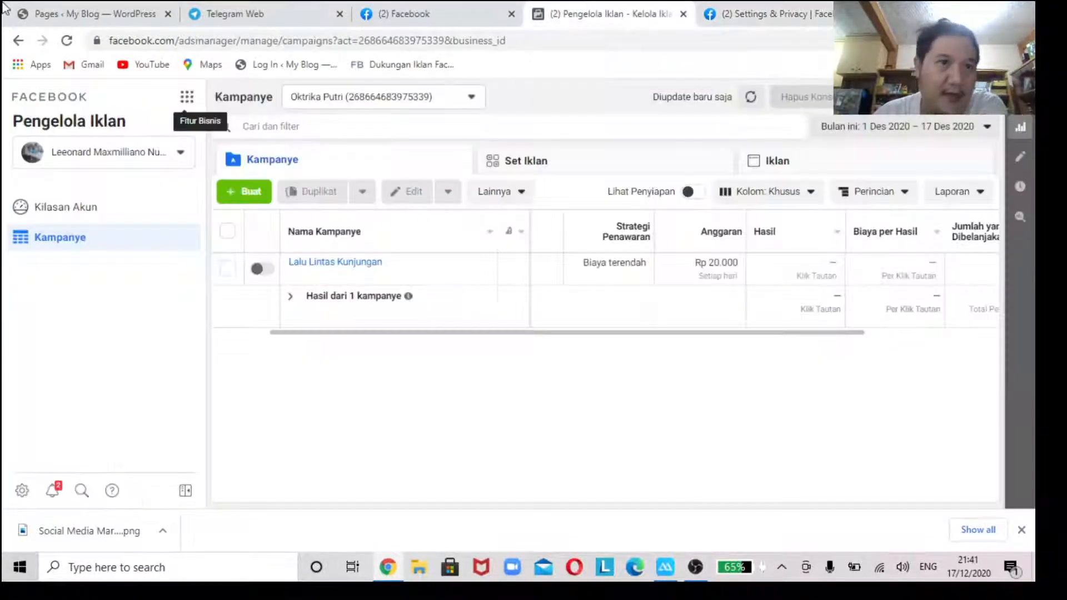
Reload Ads Manager so it shows in English, and start a new campaign with the Traffic objective.
{"action": "left_click", "coordinate": [74, 47]}
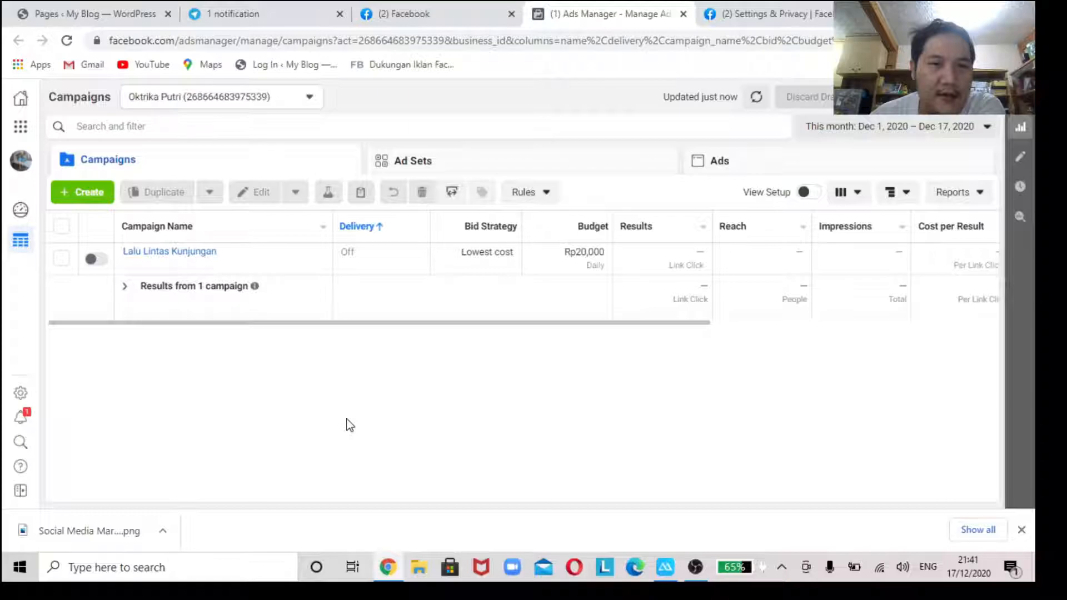
{"action": "left_click", "coordinate": [99, 195]}
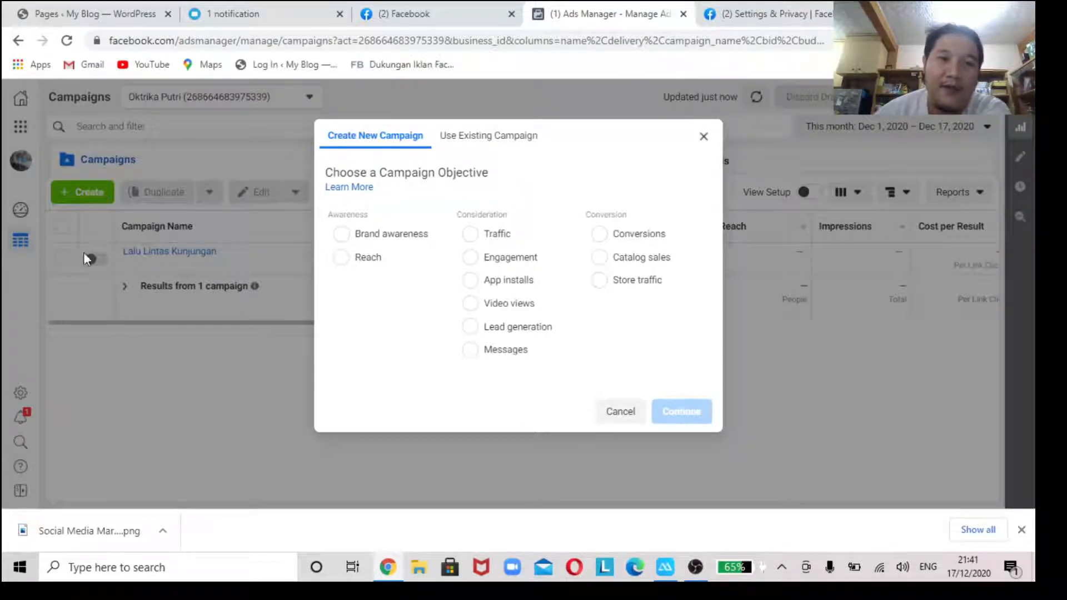
{"action": "mouse_move", "coordinate": [568, 256]}
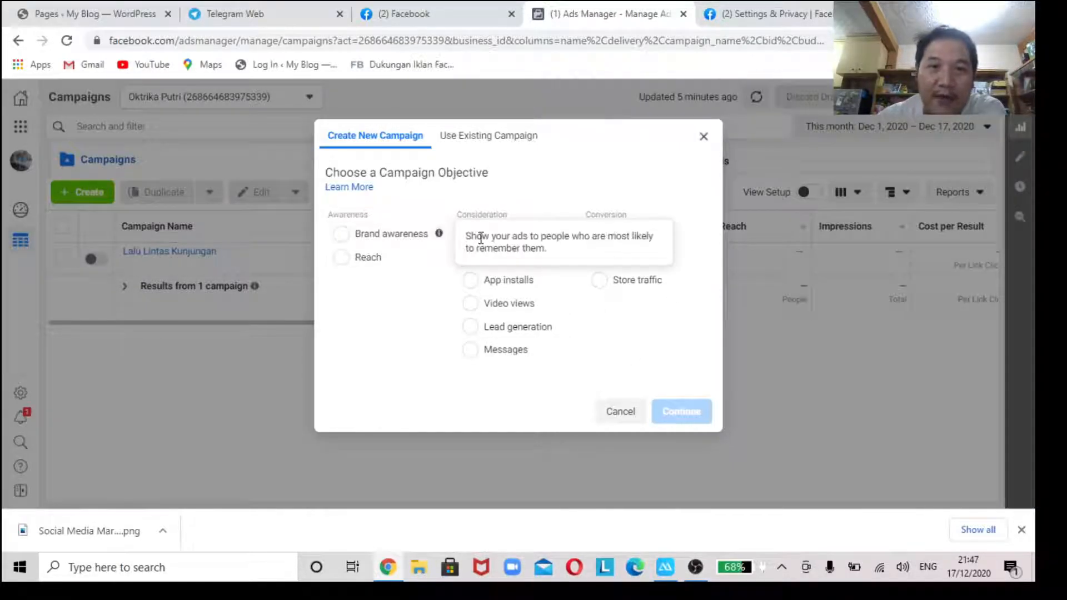
{"action": "left_click", "coordinate": [493, 234]}
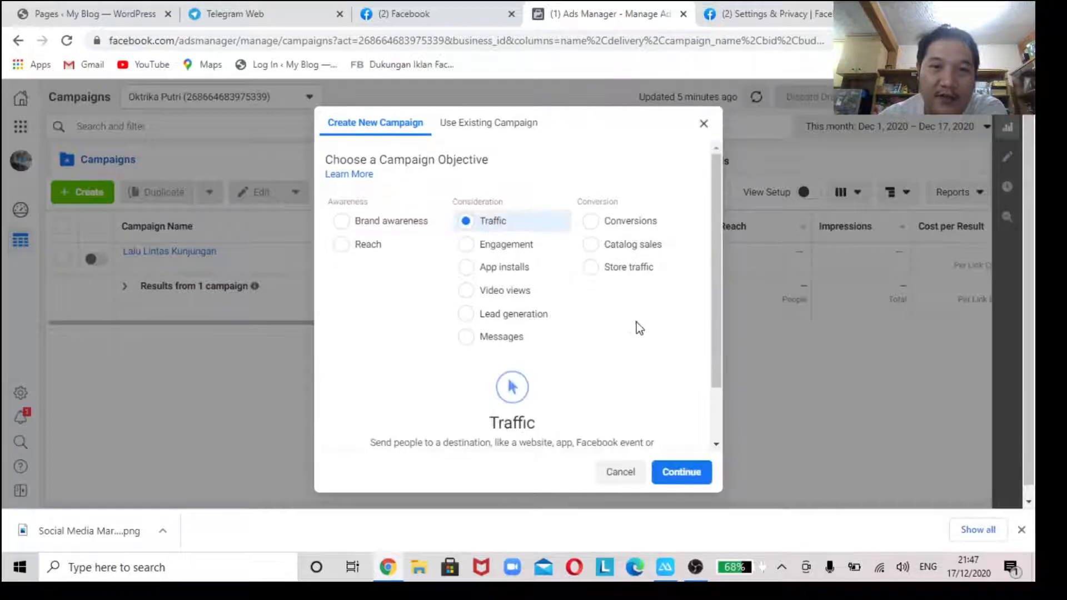
Try the Conversions and Engagement objectives for the new campaign, and set it back to Traffic.
{"action": "mouse_move", "coordinate": [716, 361]}
{"action": "left_mouse_down"}
{"action": "mouse_move", "coordinate": [719, 416]}
{"action": "mouse_move", "coordinate": [715, 345]}
{"action": "left_mouse_up"}
{"action": "left_click", "coordinate": [625, 221]}
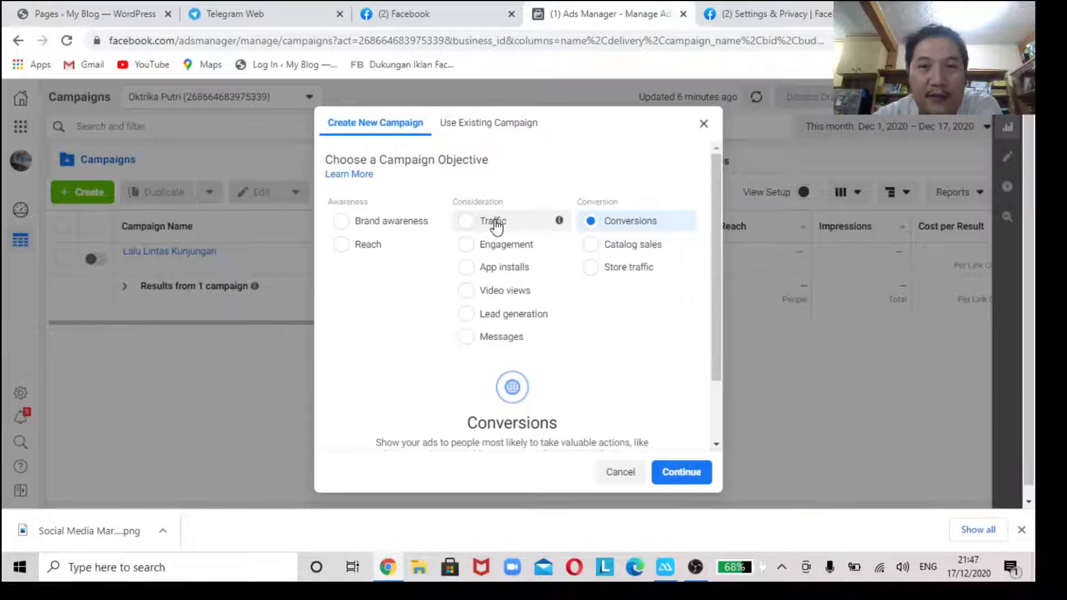
{"action": "left_click", "coordinate": [497, 224]}
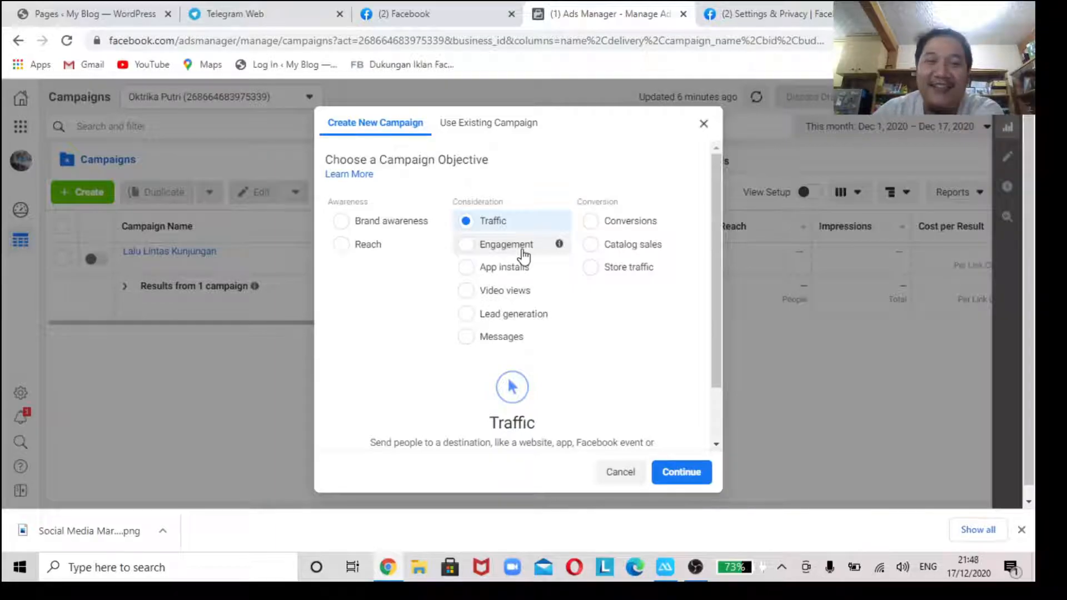
{"action": "left_click", "coordinate": [510, 244]}
{"action": "left_click", "coordinate": [514, 225]}
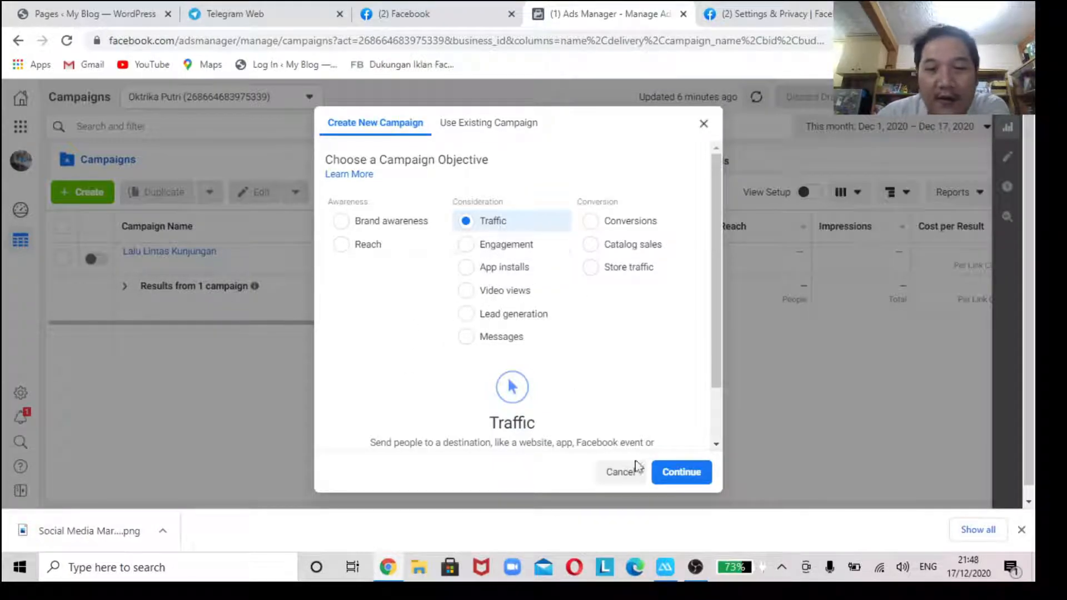
Name the new Traffic campaign "Madu herbal", leaving the ad set and ad names blank, and continue to its settings.
{"action": "scroll", "coordinate": [686, 453], "scroll_direction": "down", "scroll_amount": 1}
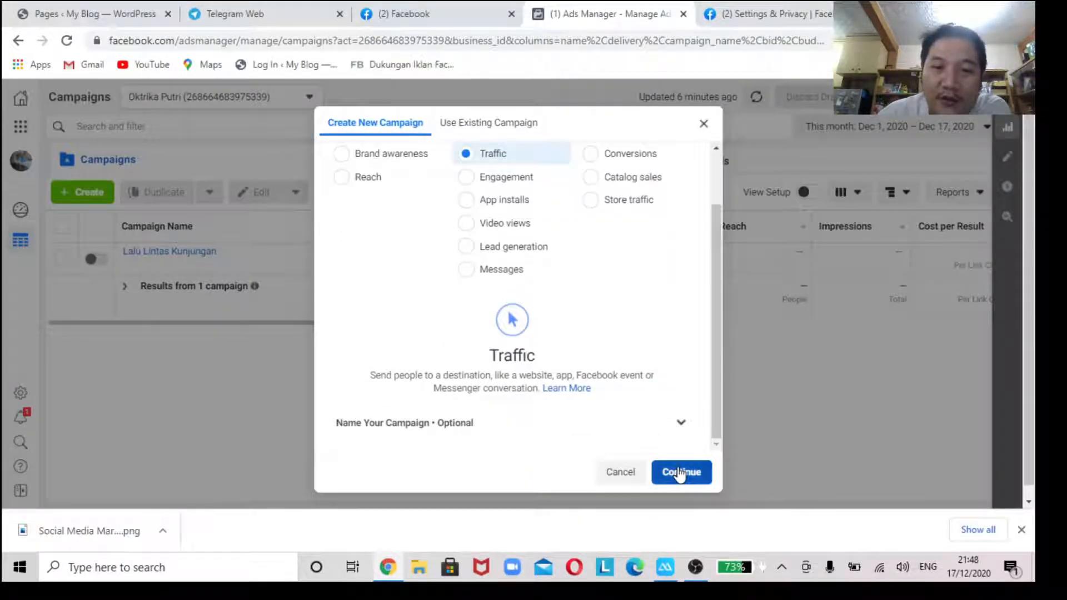
{"action": "left_click", "coordinate": [422, 430]}
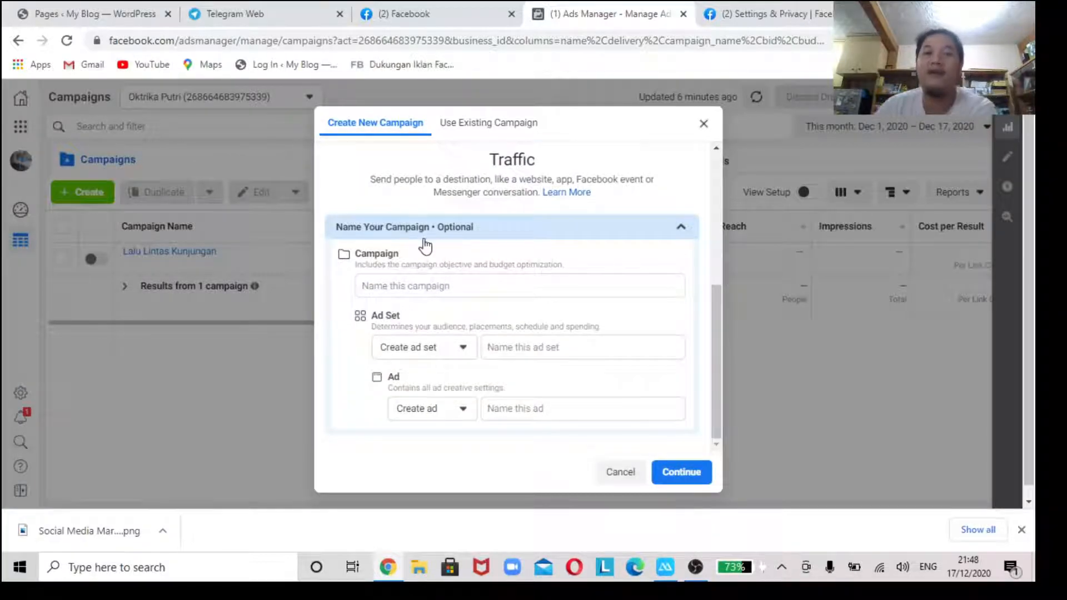
{"action": "left_click", "coordinate": [444, 286]}
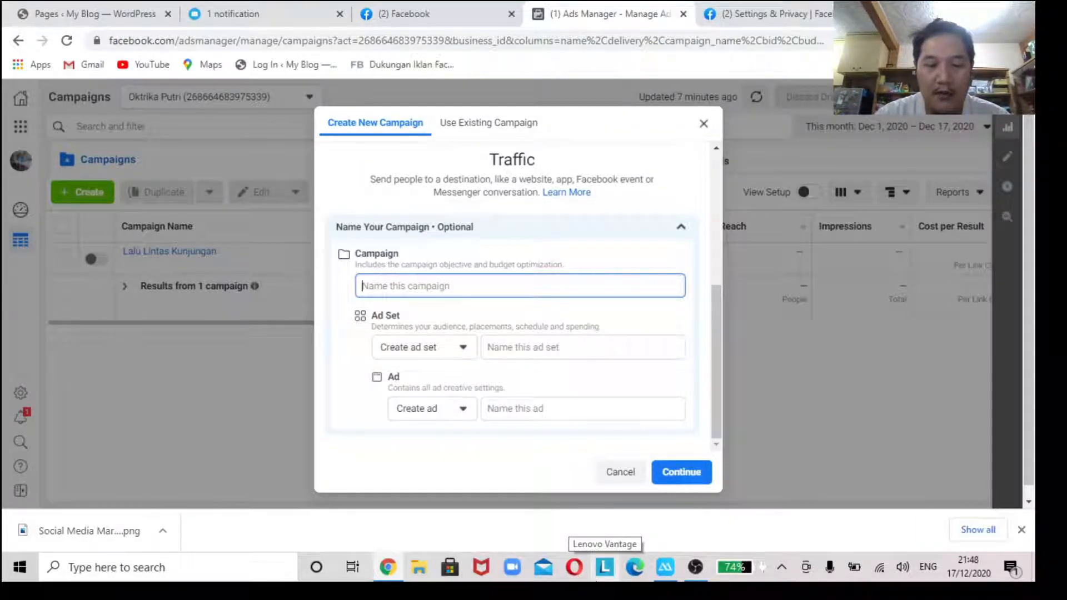
{"action": "type", "text": "Madu herbal"}
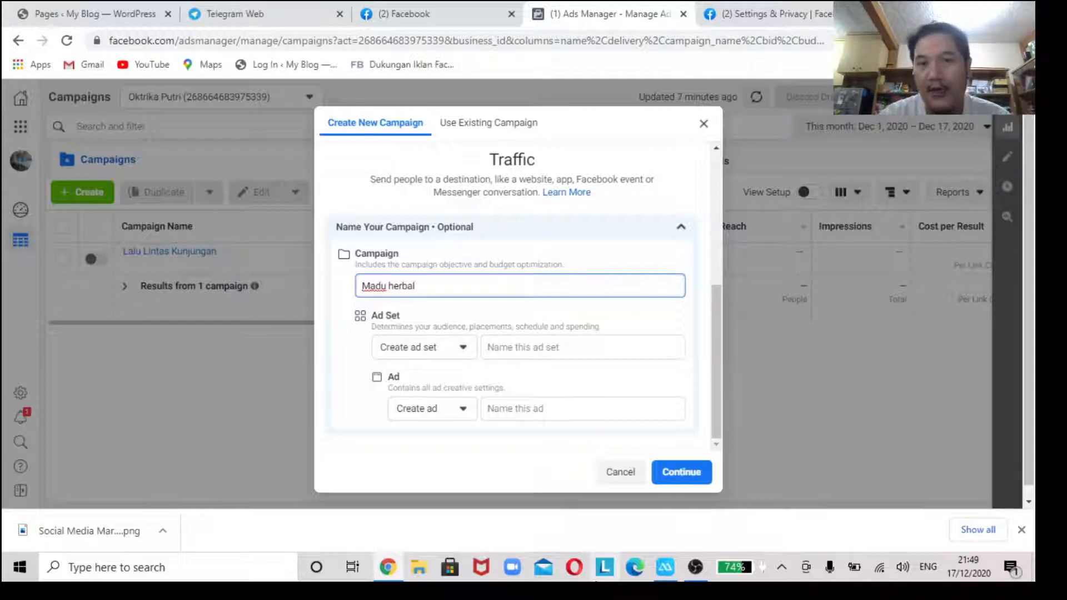
{"action": "key", "text": "Tab"}
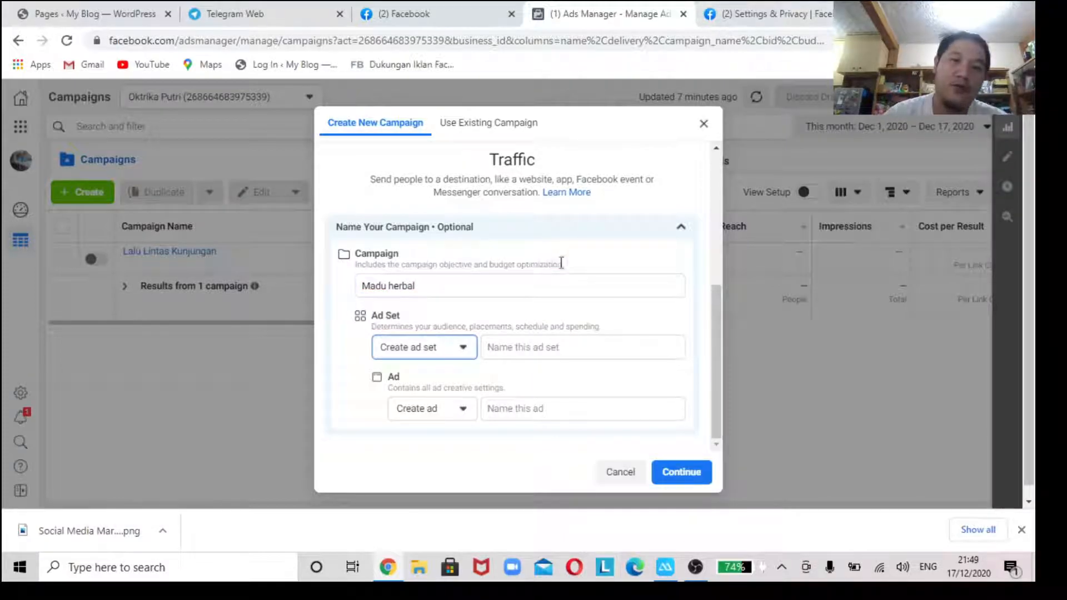
{"action": "left_click", "coordinate": [564, 347]}
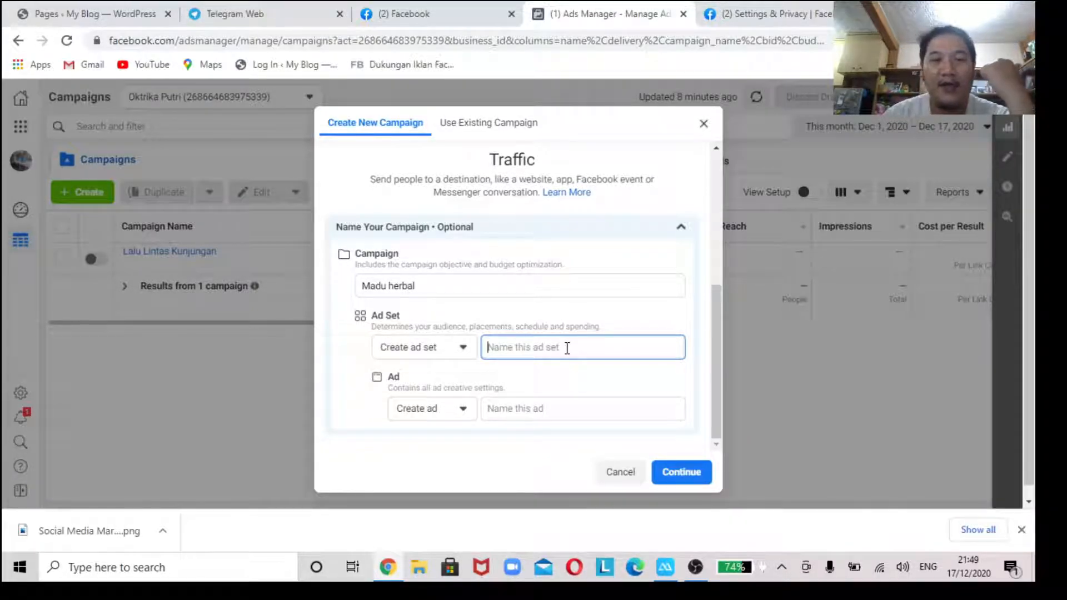
{"action": "left_click", "coordinate": [421, 284]}
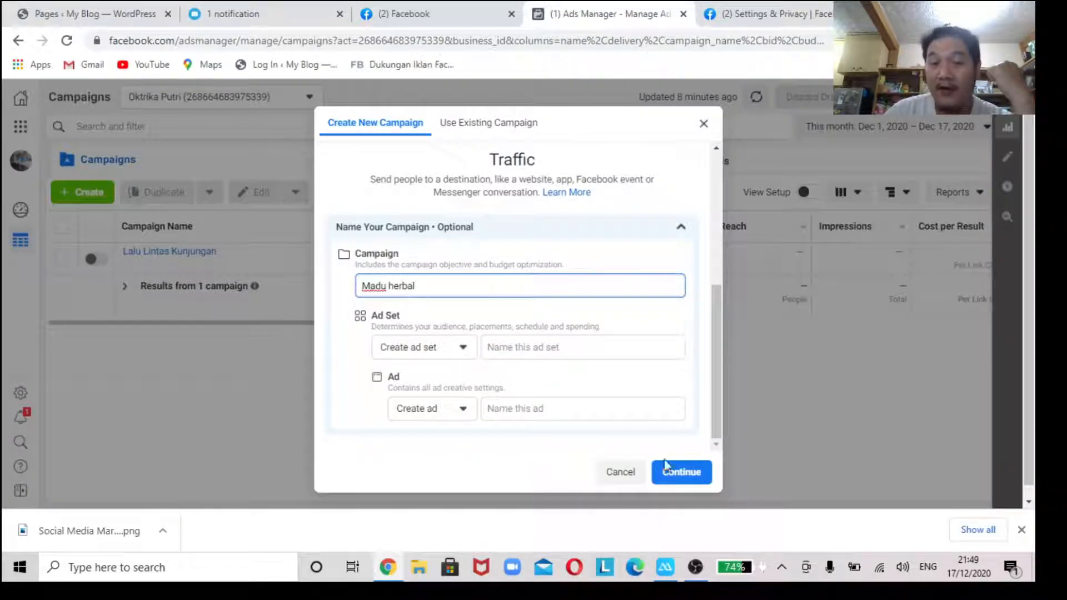
{"action": "left_click", "coordinate": [677, 470]}
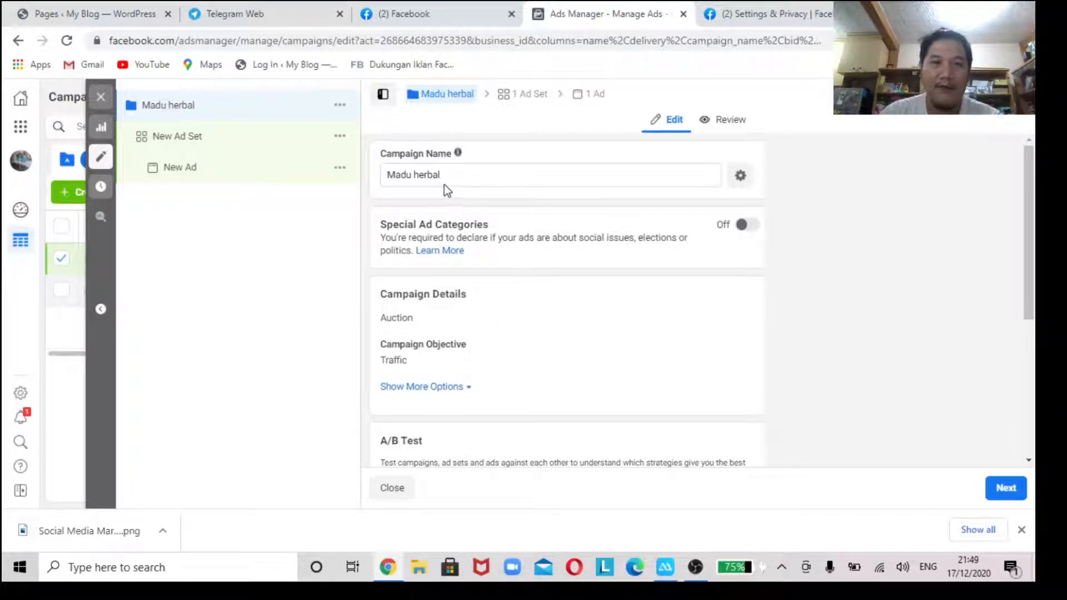
Review the campaign's settings, from its name and special ad categories down to A/B Test and Campaign Budget Optimization.
{"action": "left_click", "coordinate": [495, 176]}
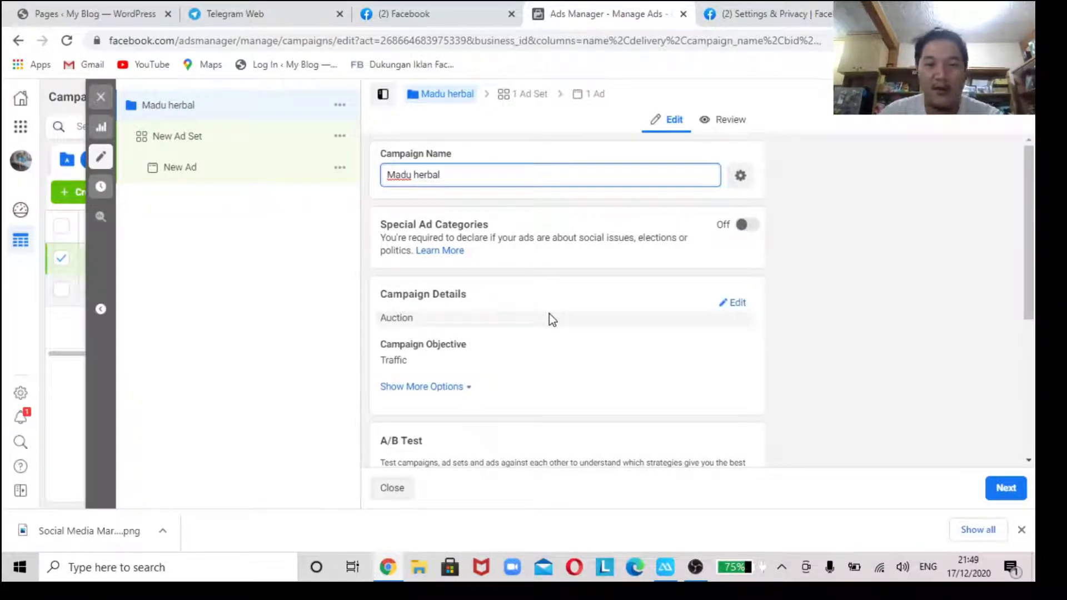
{"action": "scroll", "coordinate": [635, 307], "scroll_direction": "down", "scroll_amount": 3}
{"action": "scroll", "coordinate": [634, 308], "scroll_direction": "up", "scroll_amount": 3}
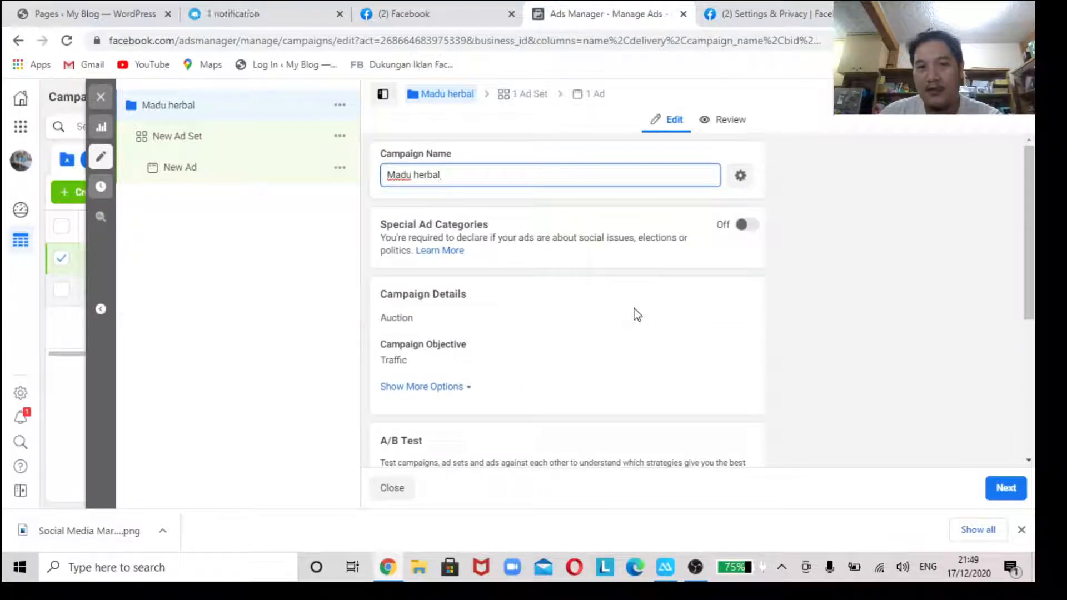
{"action": "scroll", "coordinate": [639, 310], "scroll_direction": "down", "scroll_amount": 6}
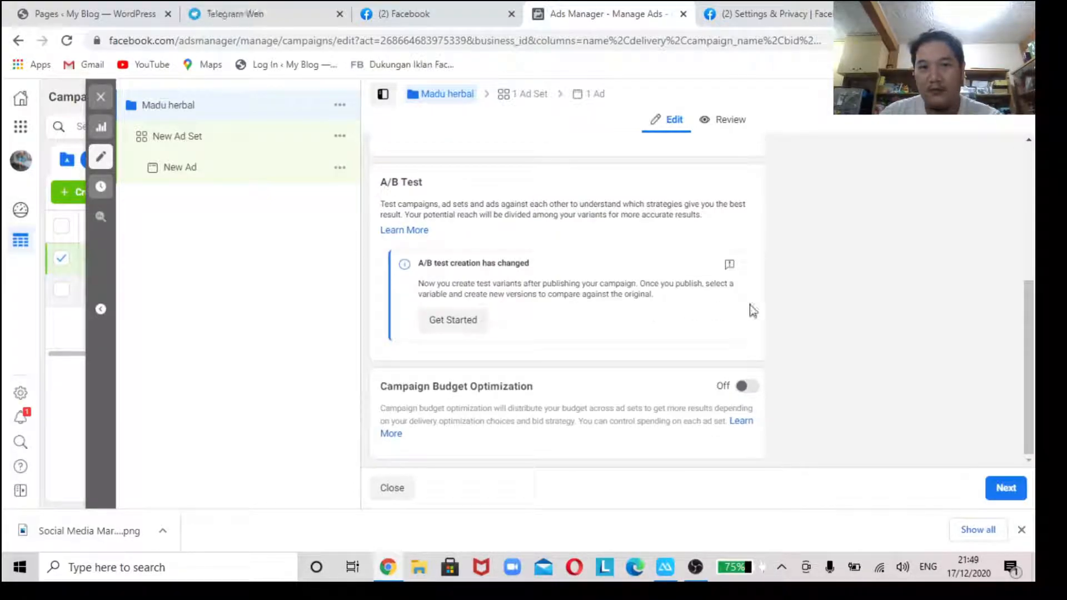
{"action": "scroll", "coordinate": [694, 325], "scroll_direction": "up", "scroll_amount": 4}
{"action": "scroll", "coordinate": [653, 329], "scroll_direction": "down", "scroll_amount": 4}
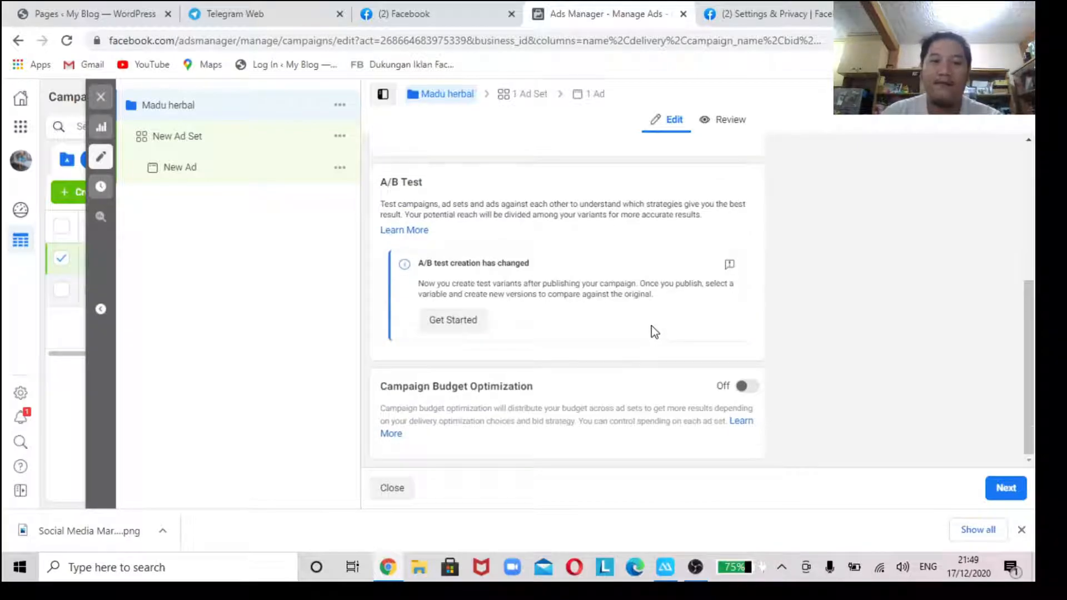
{"action": "scroll", "coordinate": [788, 322], "scroll_direction": "up", "scroll_amount": 5}
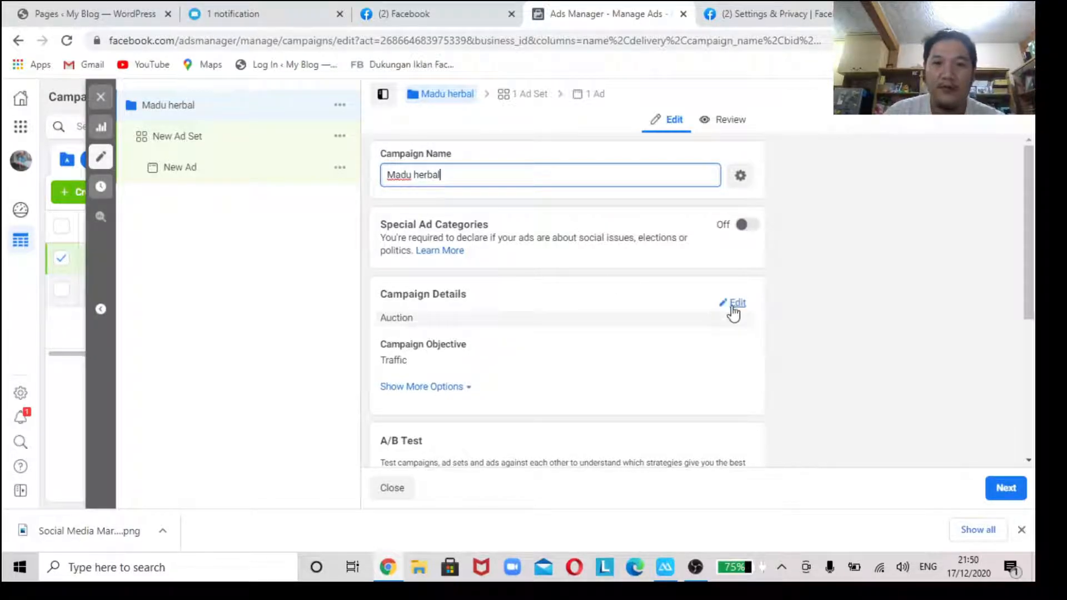
Check the buying type and campaign objective choices, keeping Auction and Traffic, and go on to the ad set.
{"action": "left_click", "coordinate": [736, 299]}
{"action": "left_click", "coordinate": [614, 345]}
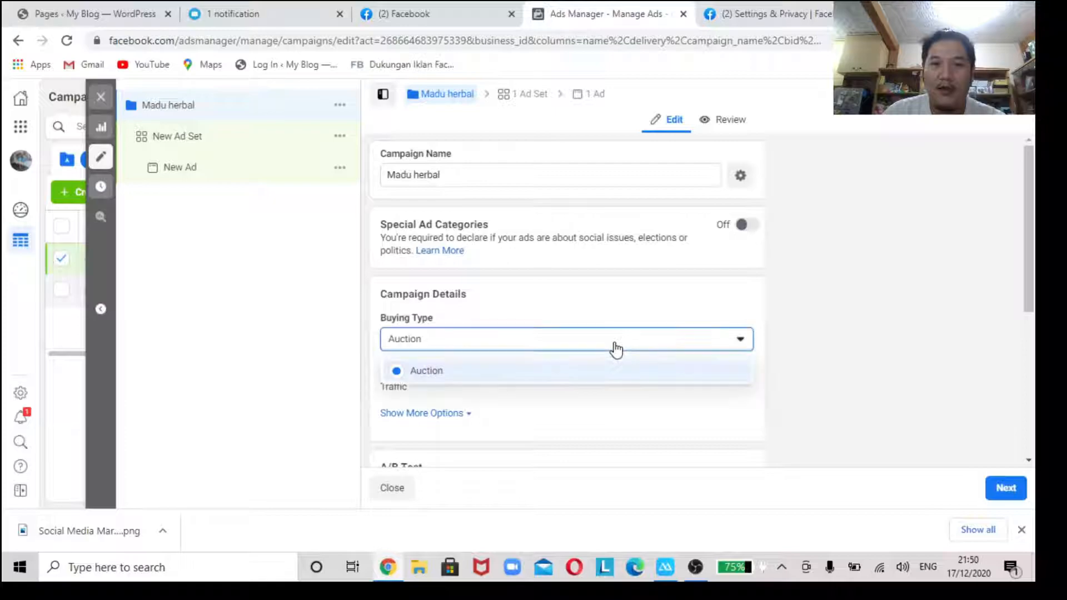
{"action": "left_click", "coordinate": [631, 339]}
{"action": "scroll", "coordinate": [639, 336], "scroll_direction": "down", "scroll_amount": 1}
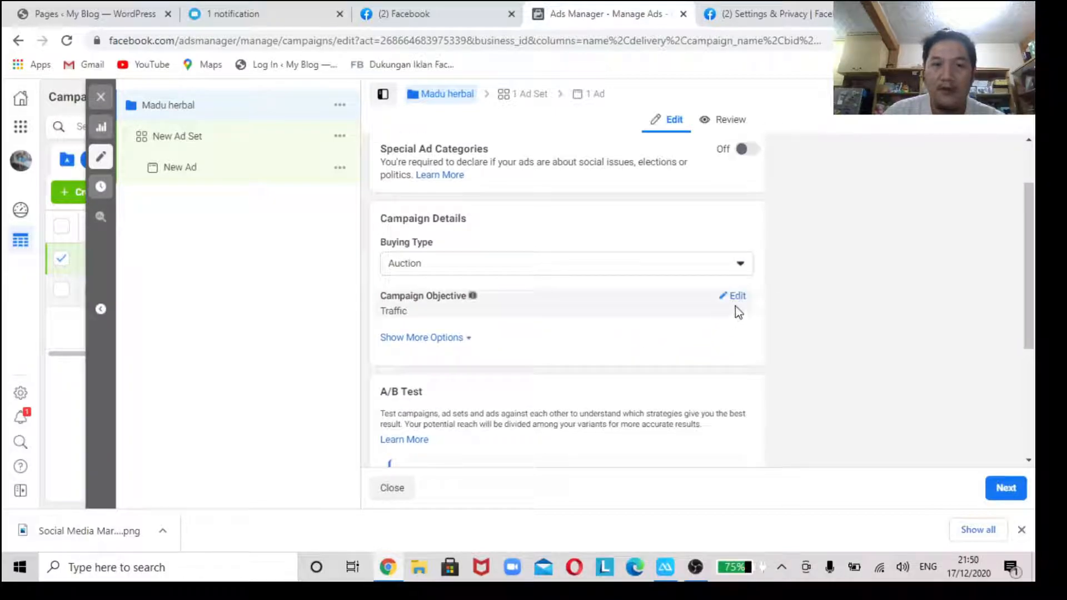
{"action": "left_click", "coordinate": [741, 302]}
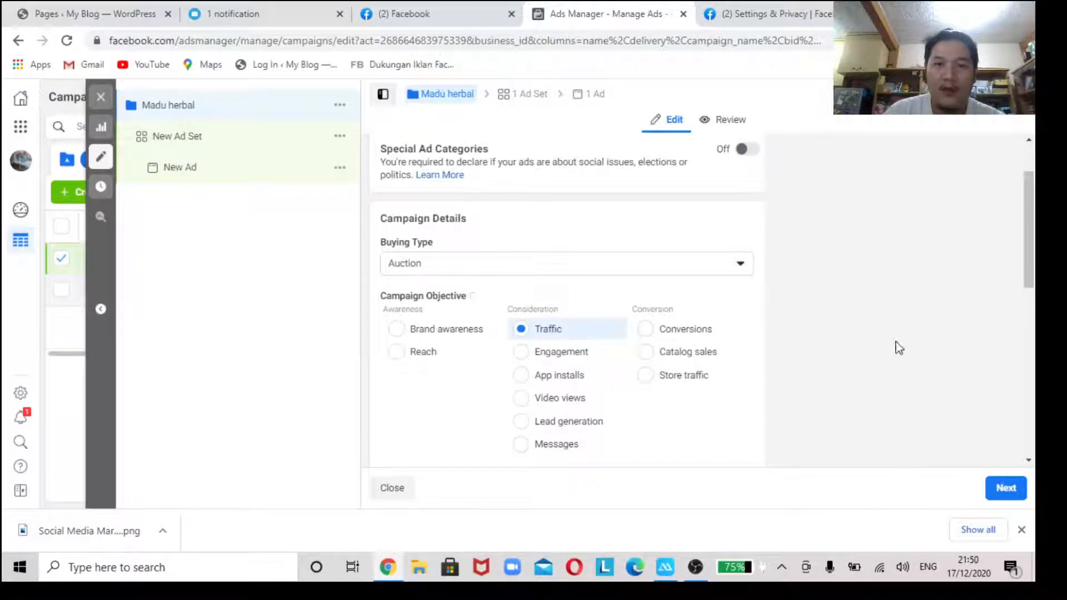
{"action": "left_click", "coordinate": [1010, 497]}
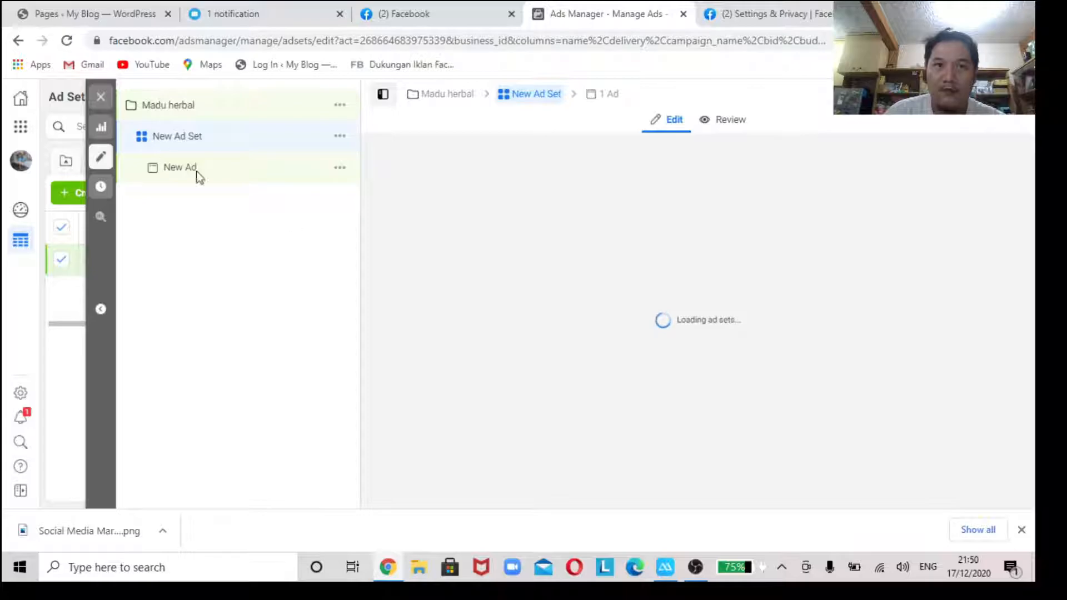
Look over the Madu herbal campaign's settings again, followed by those of its new ad set.
{"action": "left_click", "coordinate": [176, 106]}
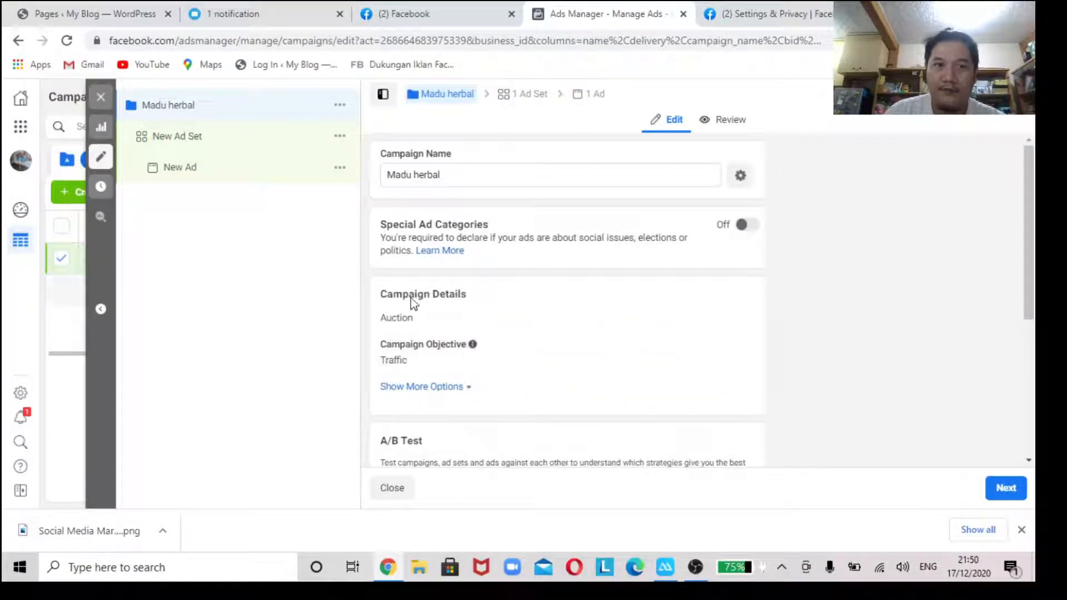
{"action": "scroll", "coordinate": [541, 295], "scroll_direction": "down", "scroll_amount": 4}
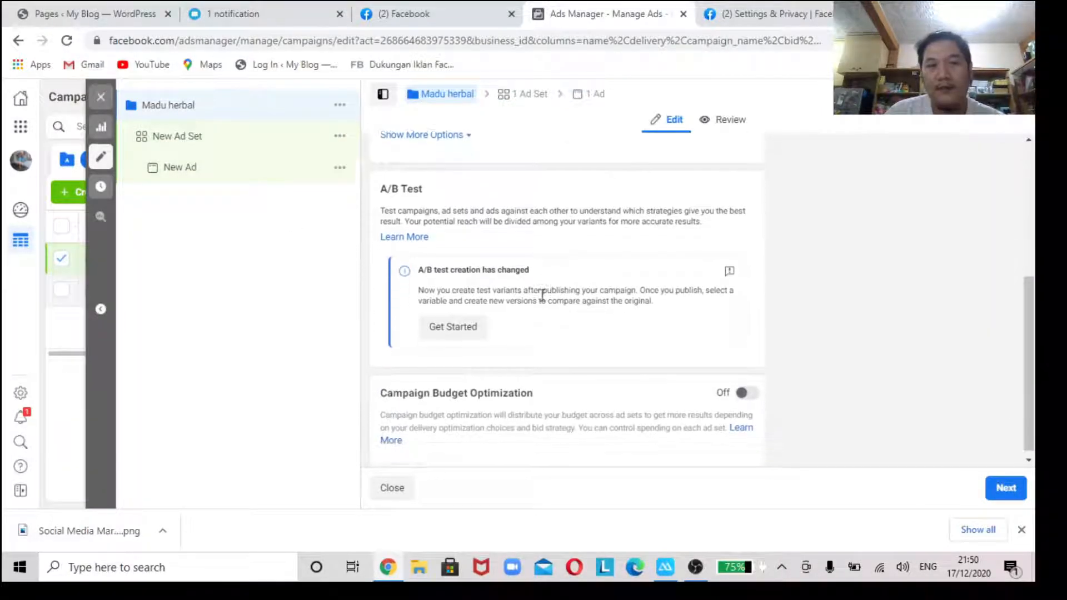
{"action": "scroll", "coordinate": [728, 391], "scroll_direction": "up", "scroll_amount": 4}
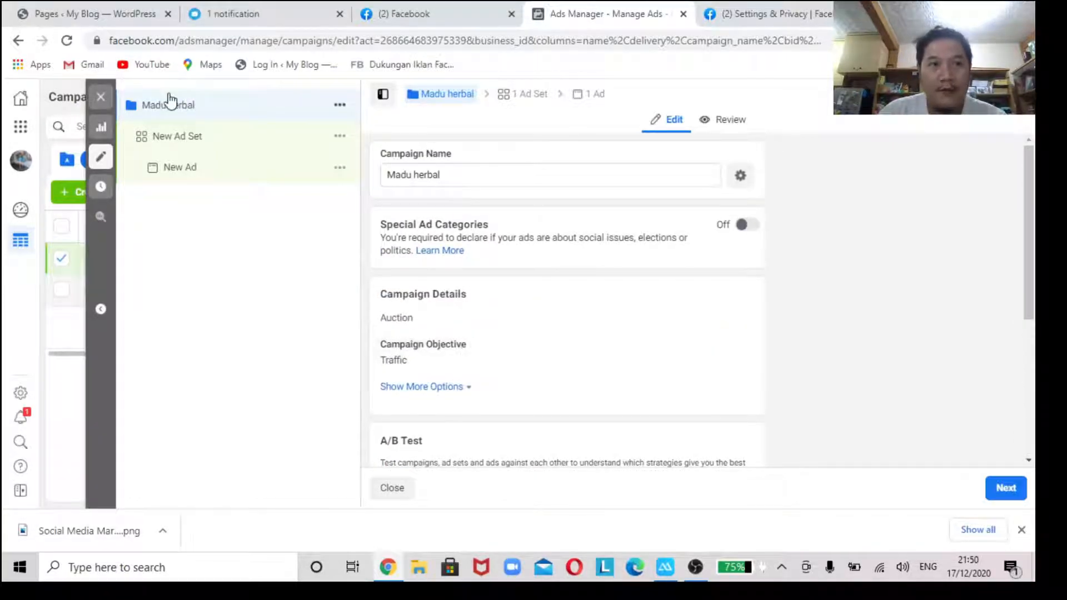
{"action": "left_click", "coordinate": [169, 137]}
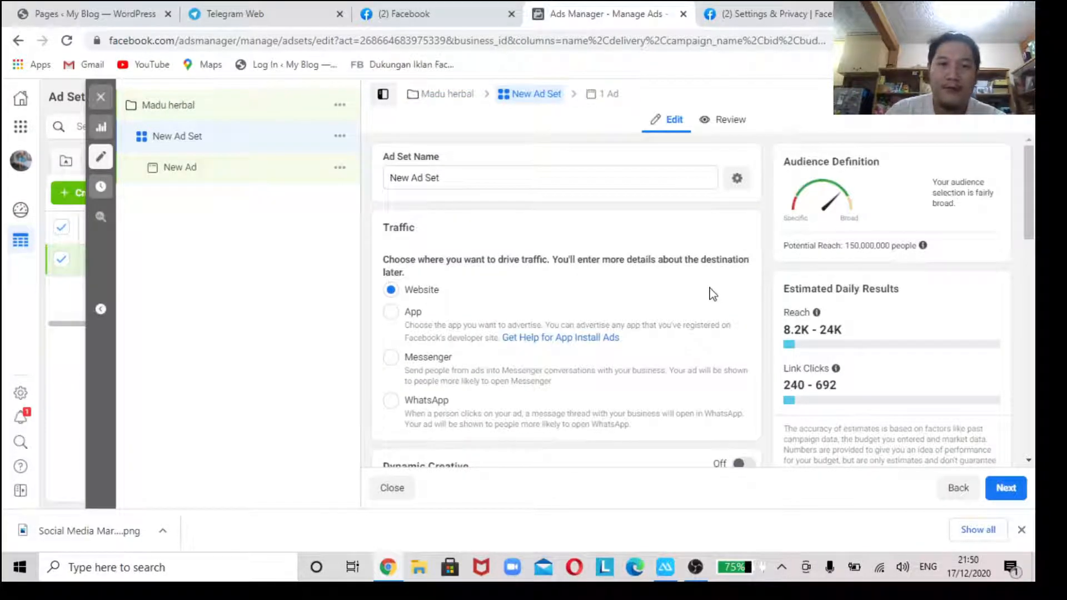
{"action": "scroll", "coordinate": [711, 292], "scroll_direction": "down", "scroll_amount": 2}
{"action": "scroll", "coordinate": [712, 278], "scroll_direction": "down", "scroll_amount": 2}
{"action": "scroll", "coordinate": [712, 279], "scroll_direction": "up", "scroll_amount": 5}
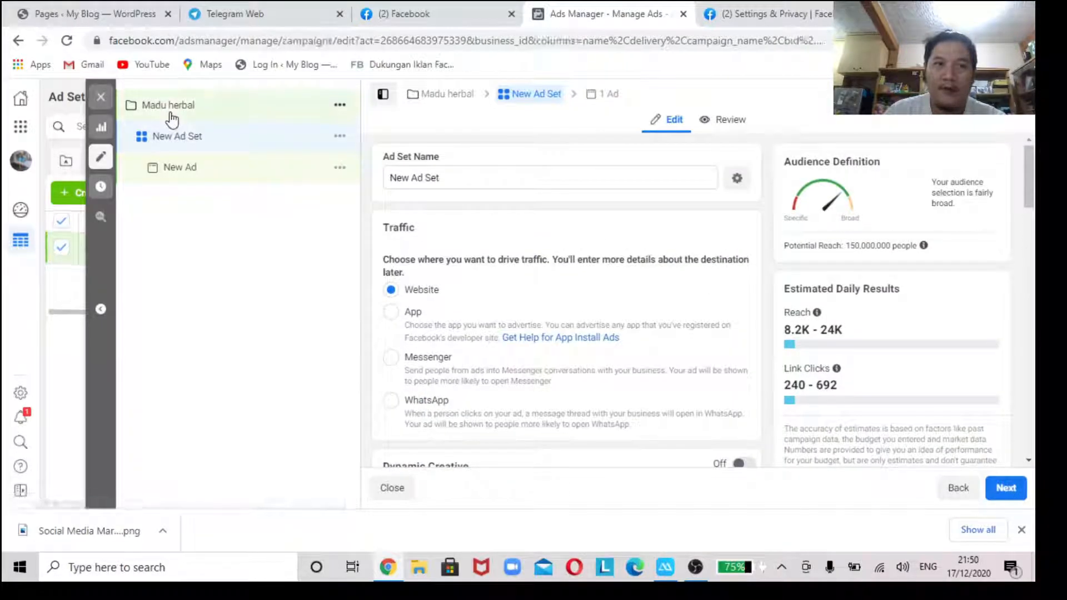
Return to the Madu herbal campaign's expanded details, turn on Campaign Budget Optimization to view its budget settings, and turn it off again.
{"action": "left_click", "coordinate": [170, 109]}
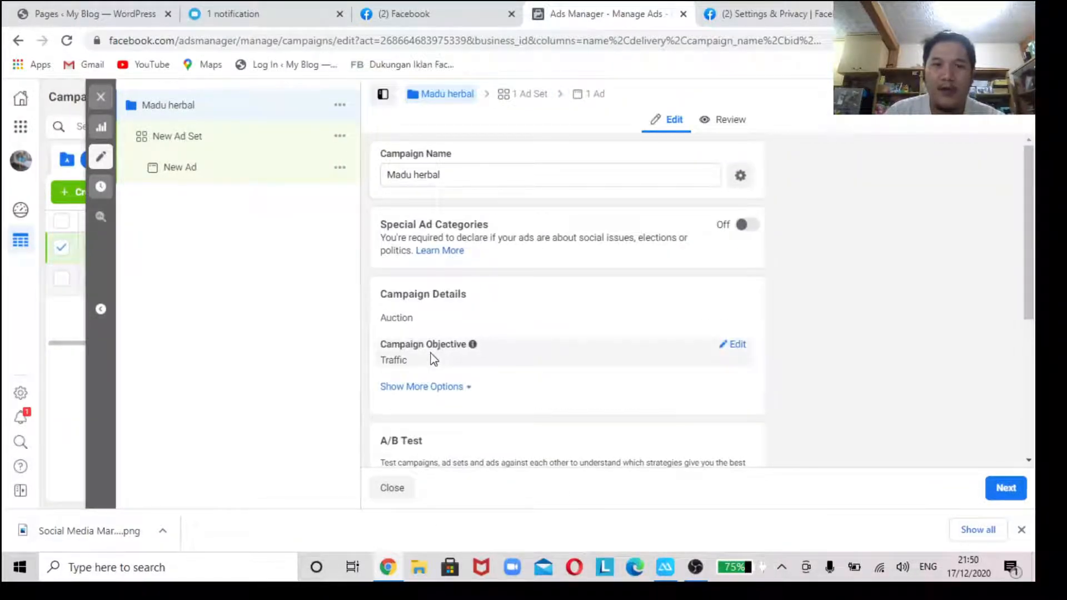
{"action": "left_click", "coordinate": [437, 387]}
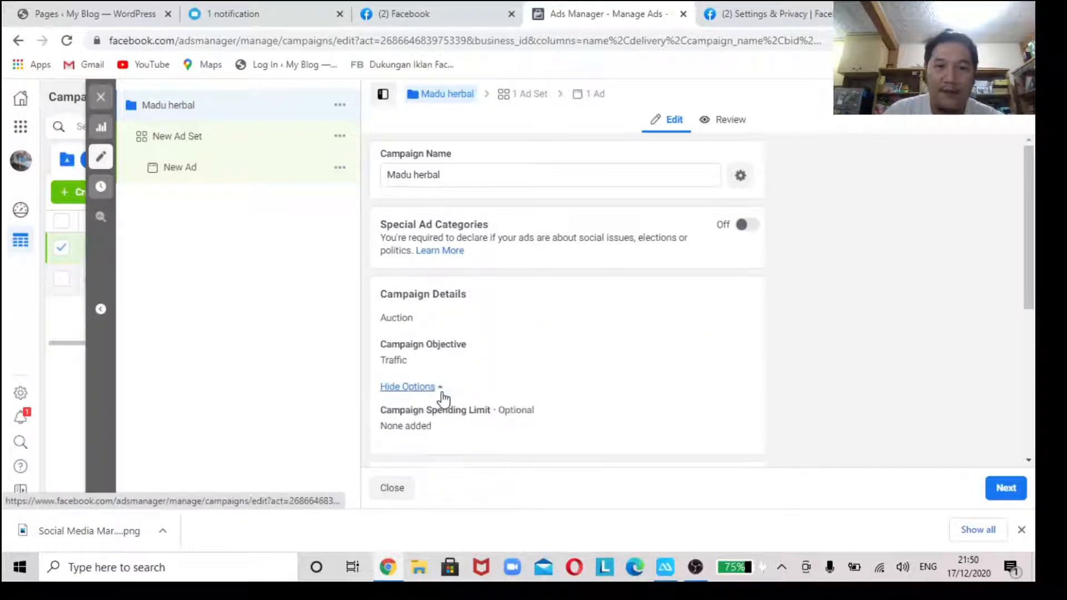
{"action": "scroll", "coordinate": [449, 385], "scroll_direction": "down", "scroll_amount": 3}
{"action": "scroll", "coordinate": [448, 383], "scroll_direction": "down", "scroll_amount": 2}
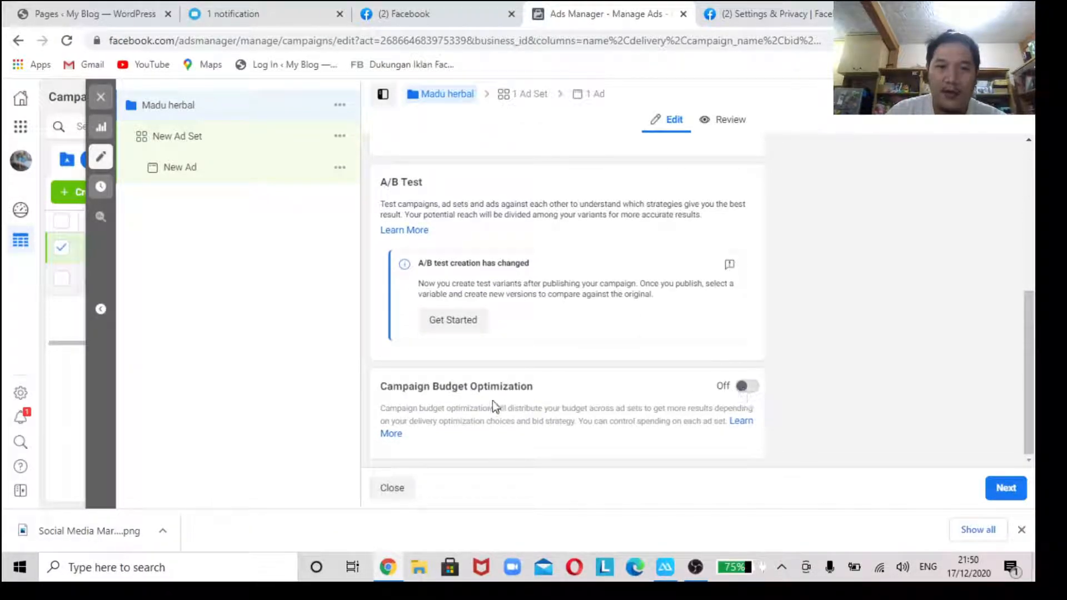
{"action": "left_click", "coordinate": [745, 387]}
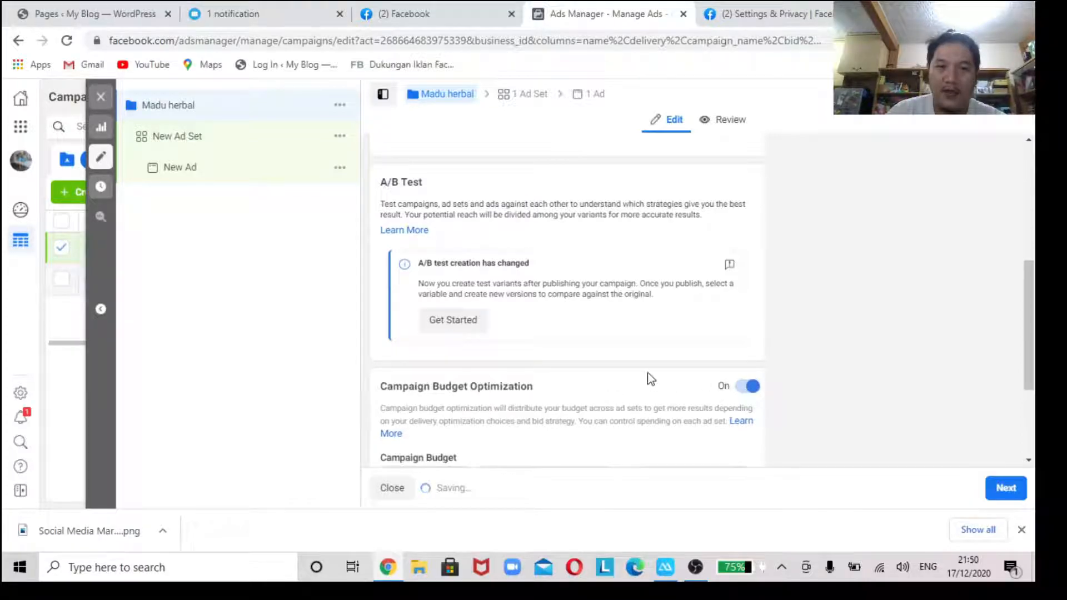
{"action": "scroll", "coordinate": [661, 378], "scroll_direction": "down", "scroll_amount": 3}
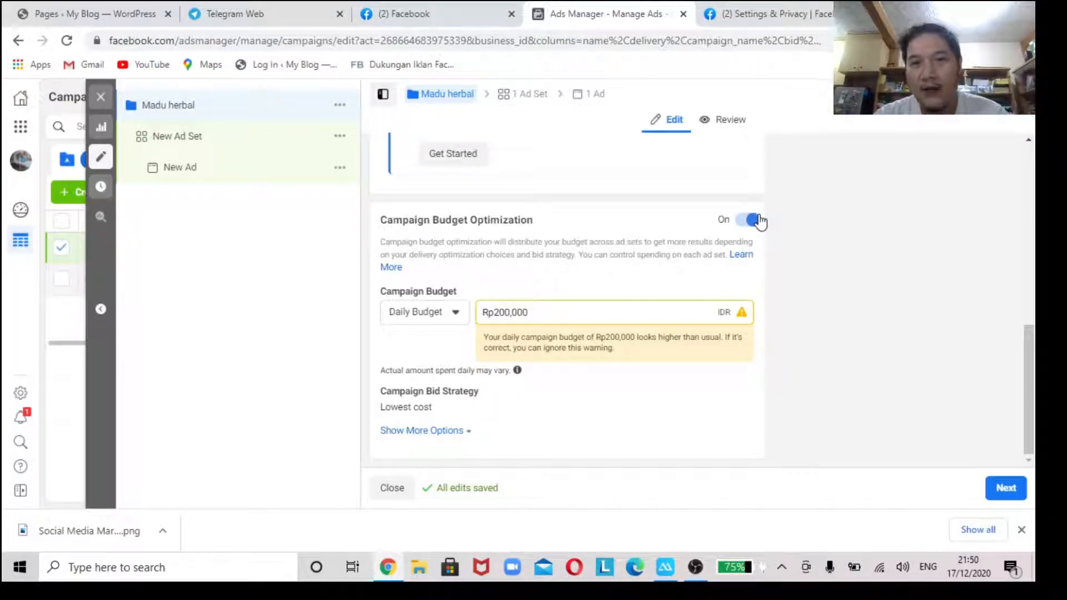
{"action": "left_click", "coordinate": [758, 221]}
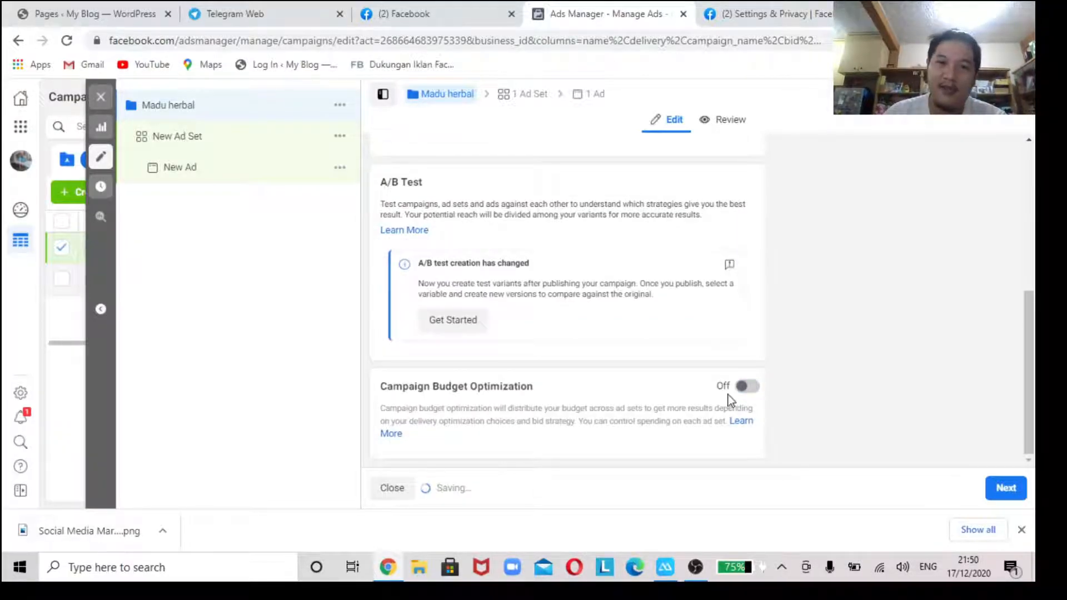
Turn on Campaign Budget Optimization for the Madu herbal campaign and set its daily budget to Rp15,000.
{"action": "left_click", "coordinate": [743, 389]}
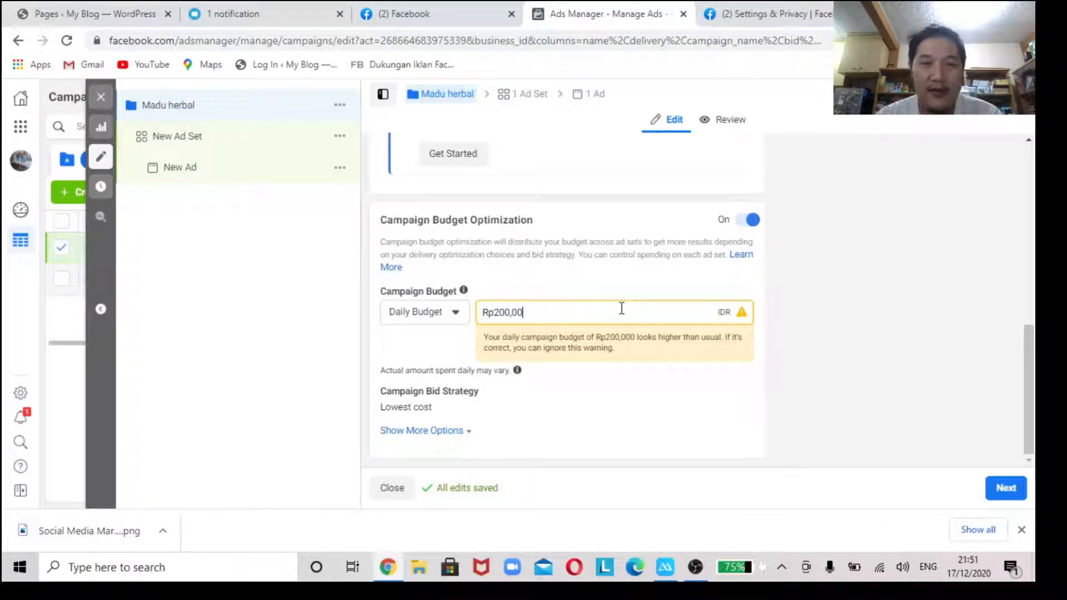
{"action": "key", "text": "Tab"}
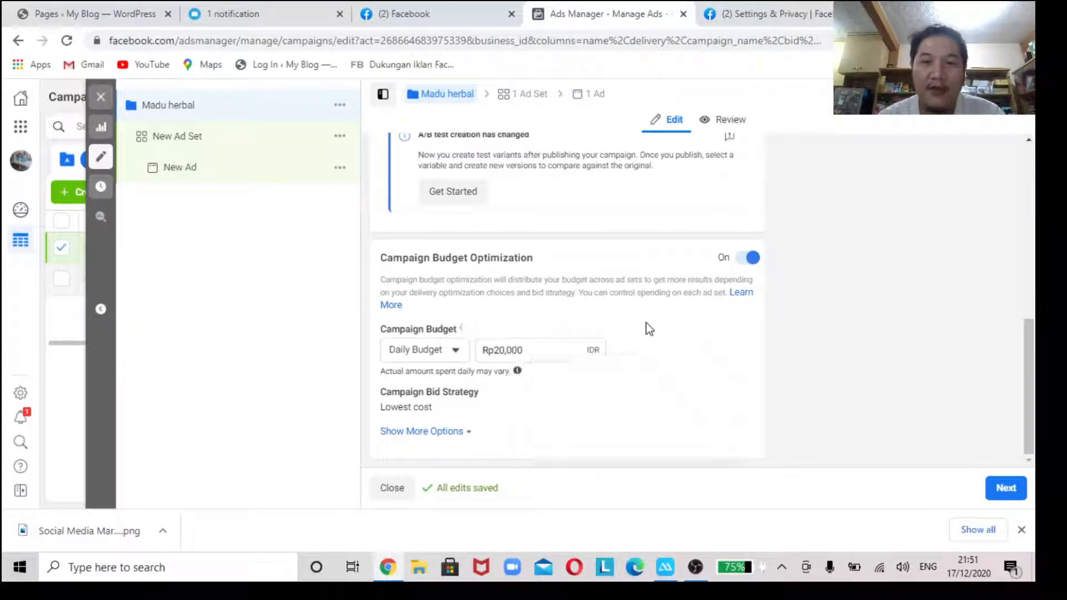
{"action": "left_click", "coordinate": [553, 348]}
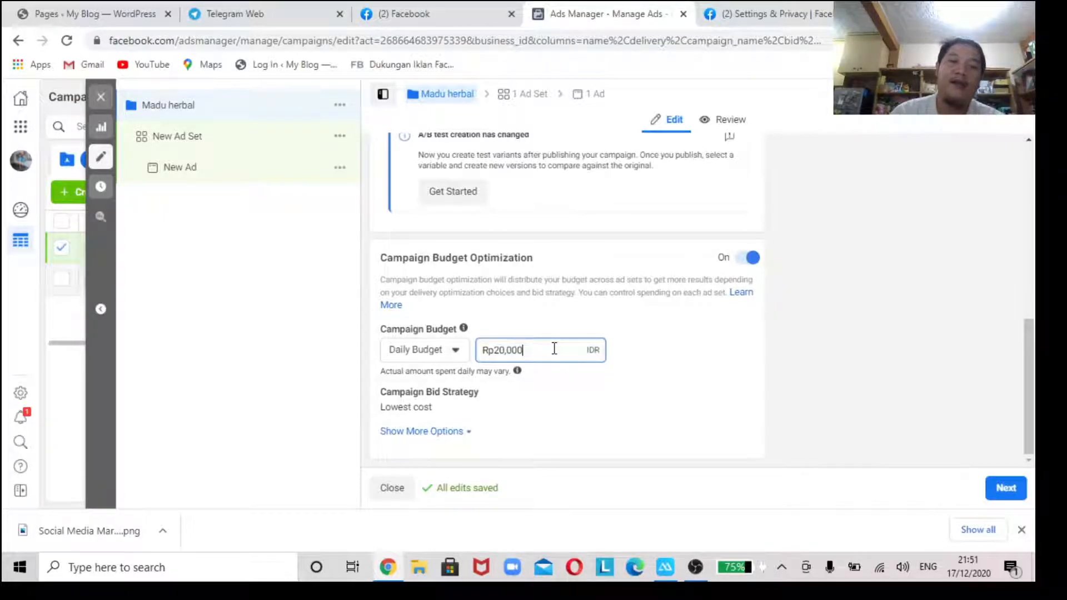
{"action": "key", "text": "BackSpace"}
{"action": "key", "text": "BackSpace"}
{"action": "key", "text": "BackSpace"}
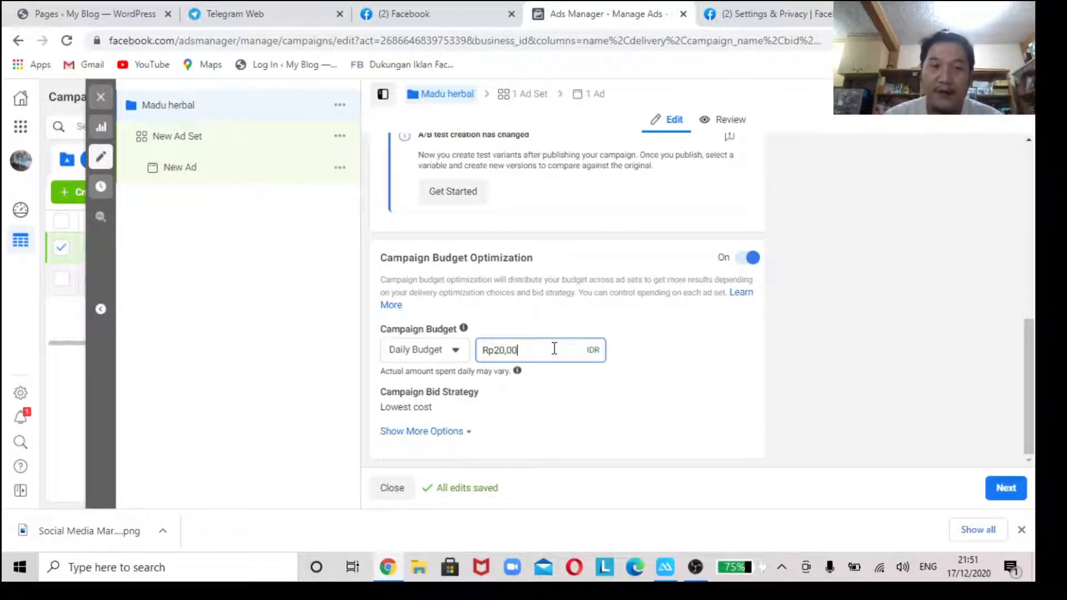
{"action": "key", "text": "BackSpace"}
{"action": "key", "text": "BackSpace"}
{"action": "key", "text": "BackSpace"}
{"action": "type", "text": "1"}
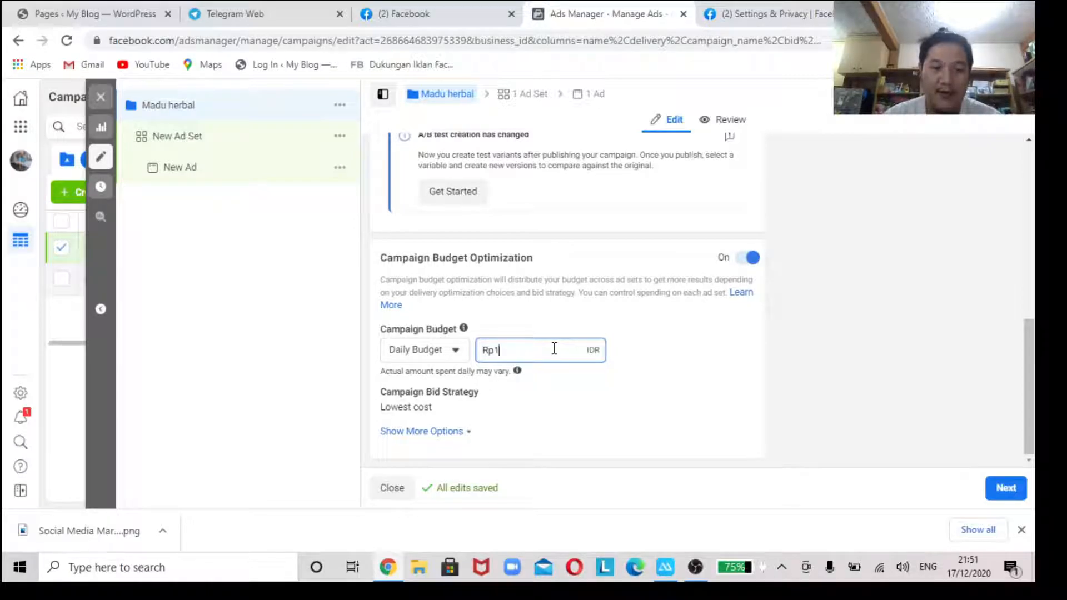
{"action": "type", "text": "5000"}
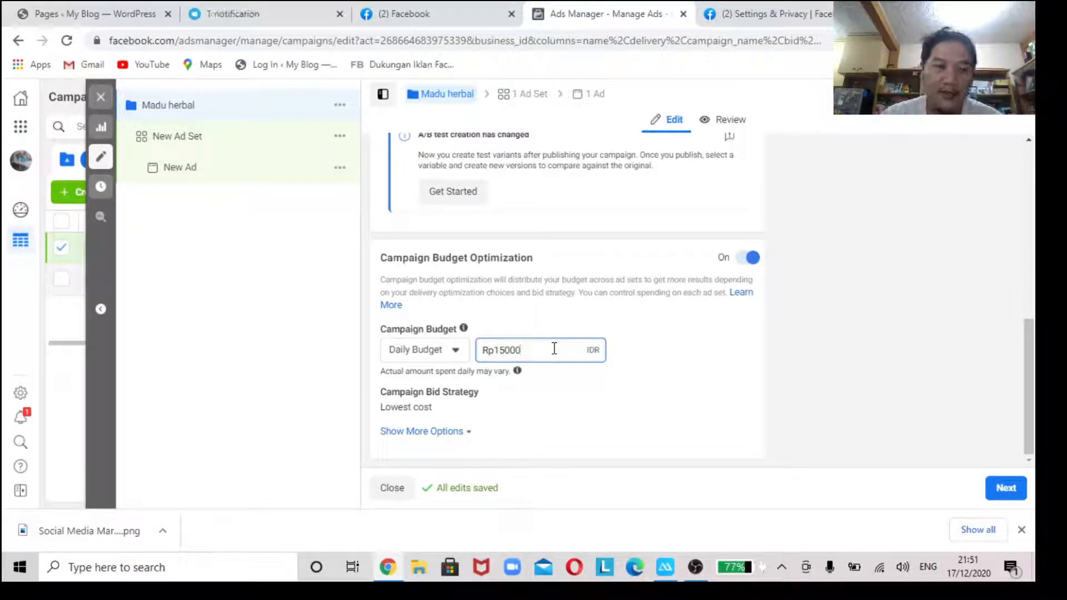
{"action": "key", "text": "Tab"}
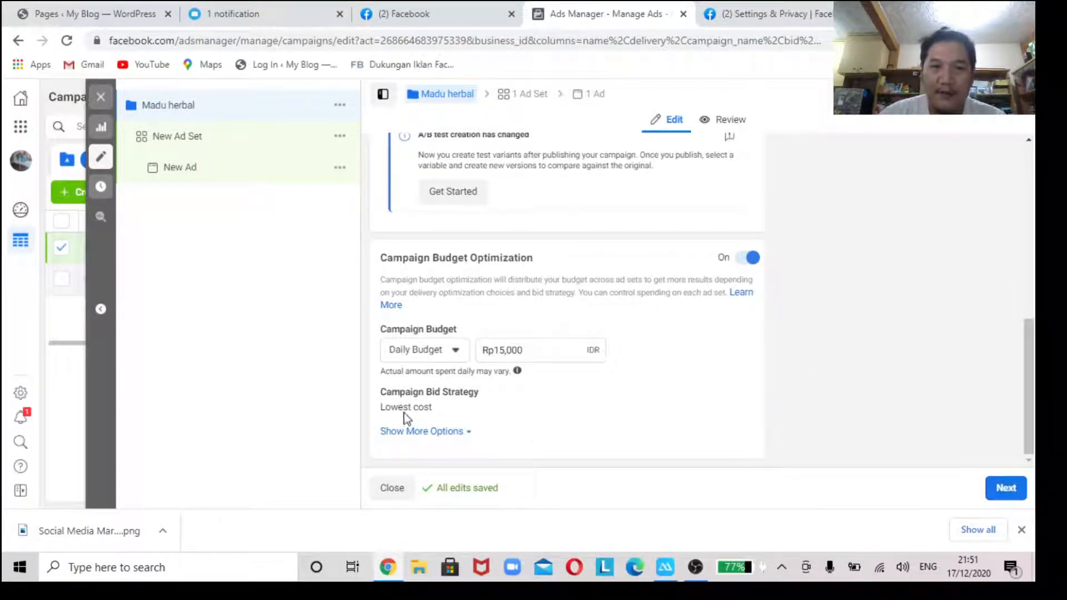
Go on to the new ad set and review its name, traffic destination choices, Dynamic Creative and Offer settings.
{"action": "left_click", "coordinate": [1006, 487]}
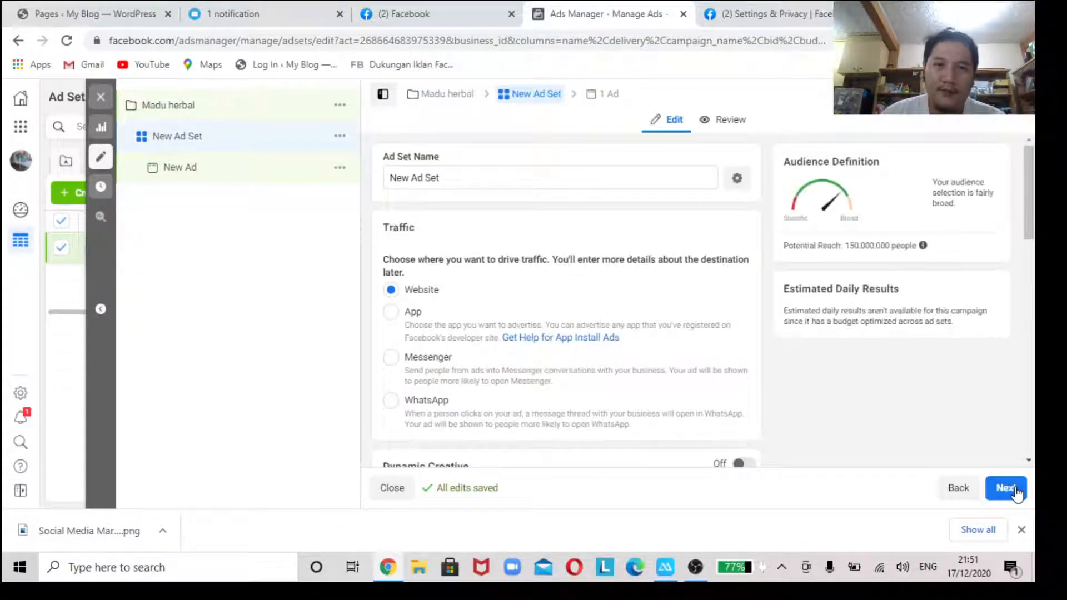
{"action": "scroll", "coordinate": [445, 340], "scroll_direction": "down", "scroll_amount": 3}
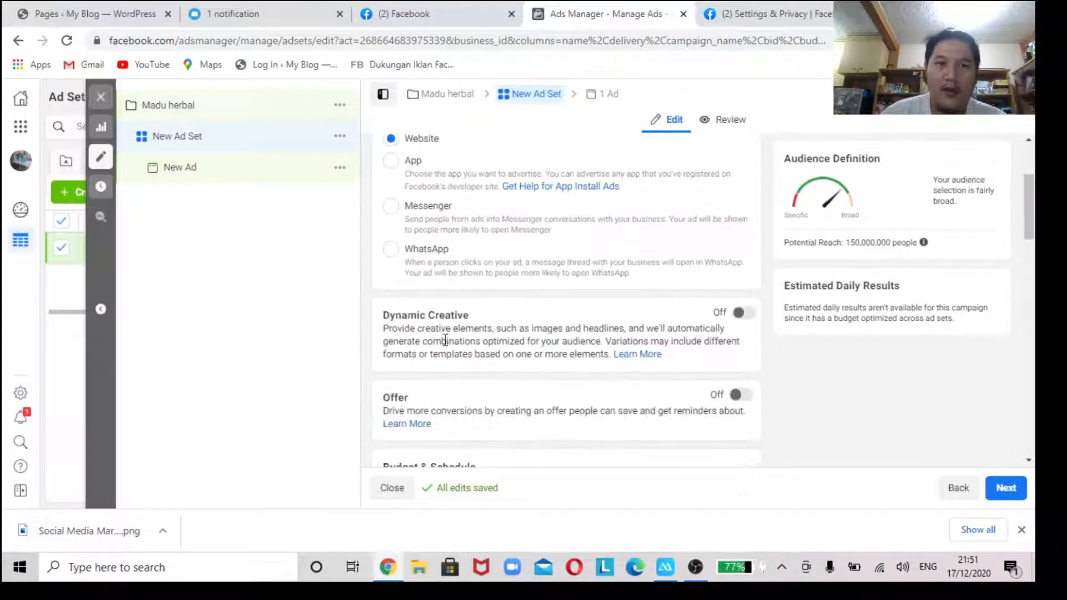
{"action": "scroll", "coordinate": [445, 340], "scroll_direction": "up", "scroll_amount": 3}
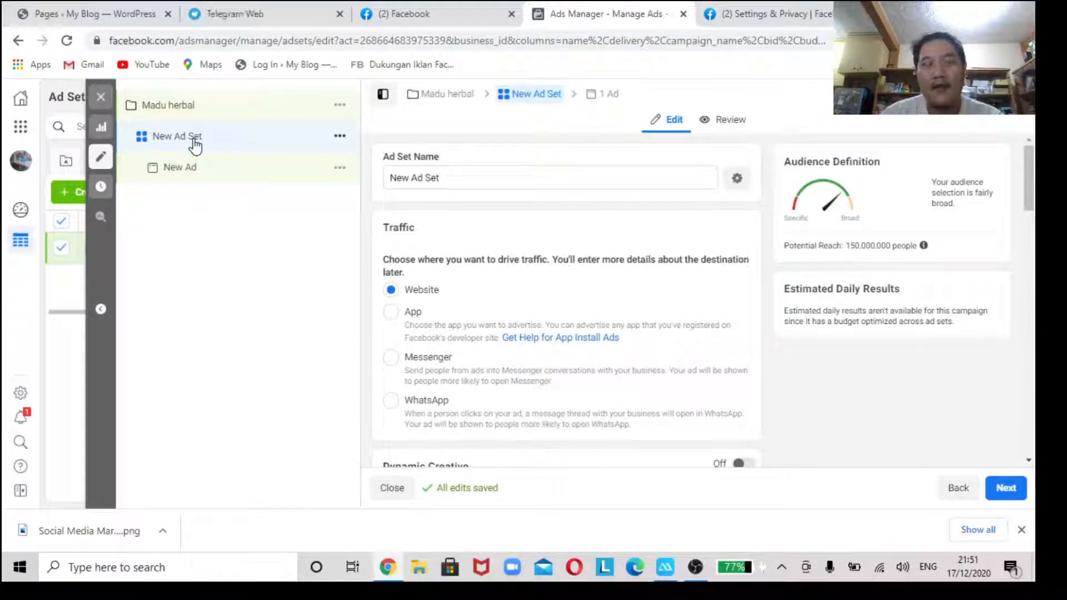
{"action": "scroll", "coordinate": [492, 321], "scroll_direction": "down", "scroll_amount": 4}
{"action": "scroll", "coordinate": [492, 322], "scroll_direction": "up", "scroll_amount": 4}
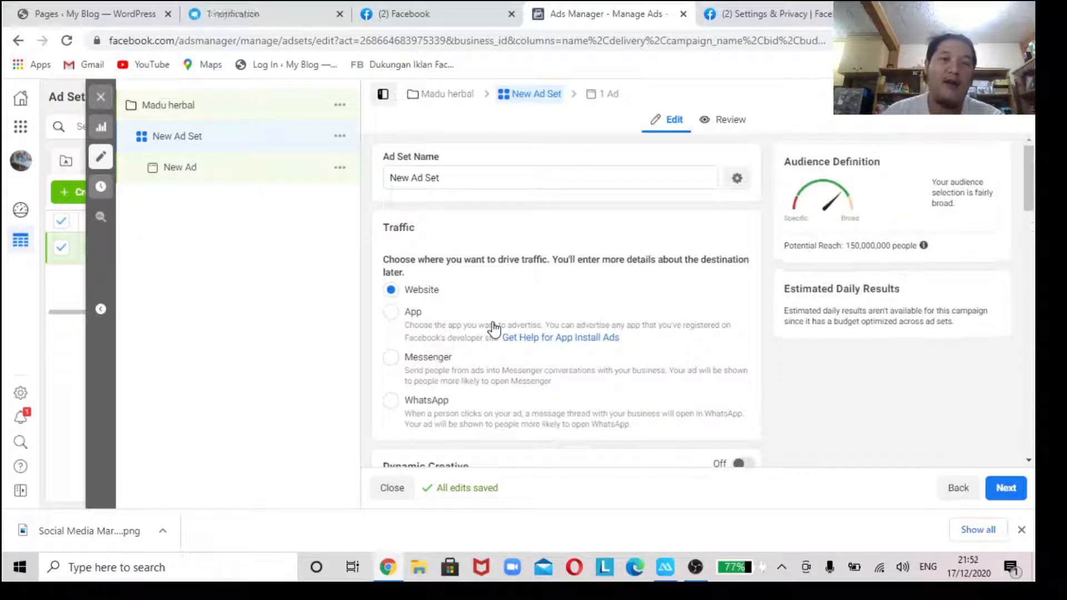
{"action": "scroll", "coordinate": [517, 316], "scroll_direction": "down", "scroll_amount": 1}
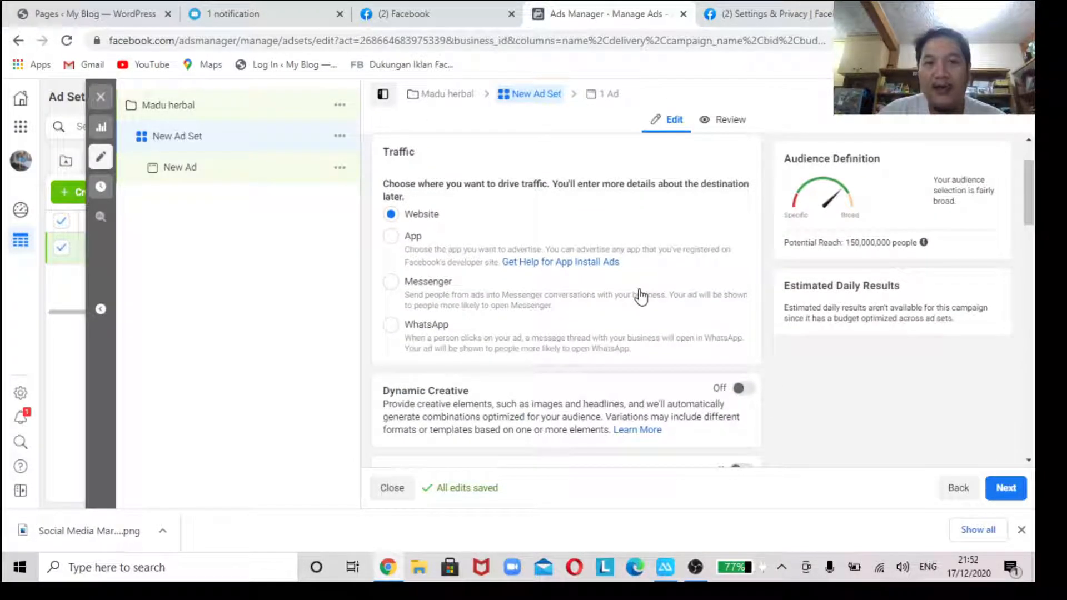
{"action": "scroll", "coordinate": [639, 295], "scroll_direction": "down", "scroll_amount": 3}
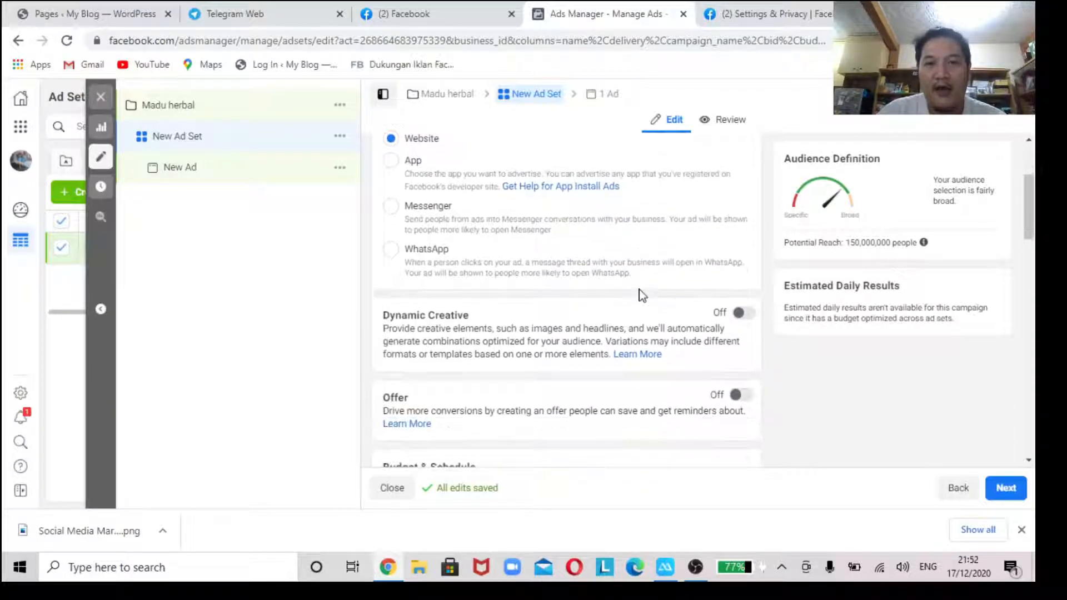
{"action": "scroll", "coordinate": [640, 295], "scroll_direction": "up", "scroll_amount": 4}
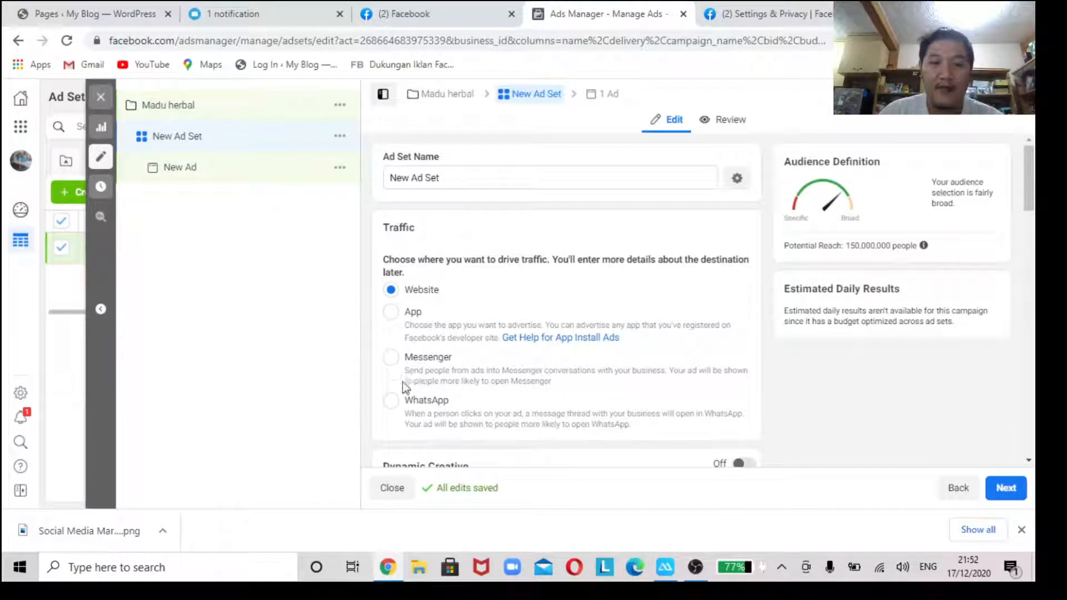
Try WhatsApp as the ad set's traffic destination and switch it back to Website.
{"action": "scroll", "coordinate": [601, 361], "scroll_direction": "down", "scroll_amount": 1}
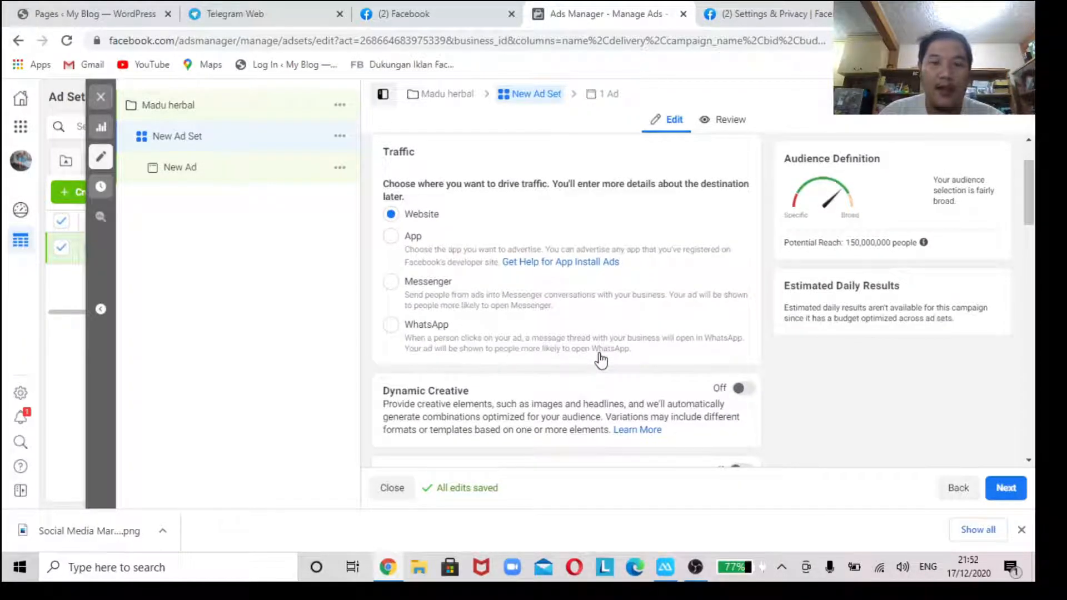
{"action": "left_click", "coordinate": [391, 326]}
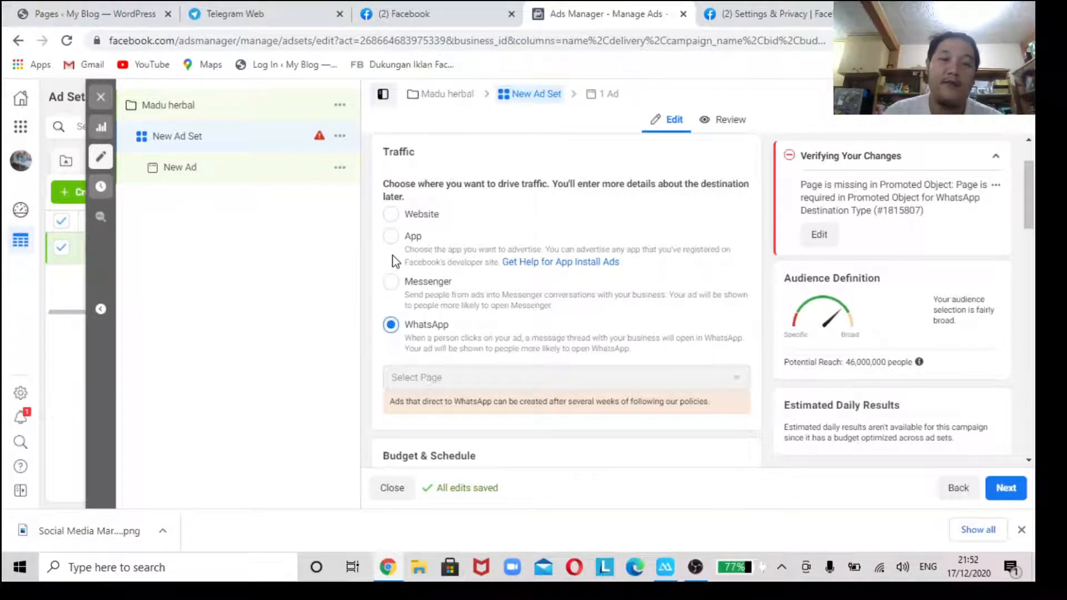
{"action": "left_click", "coordinate": [391, 215]}
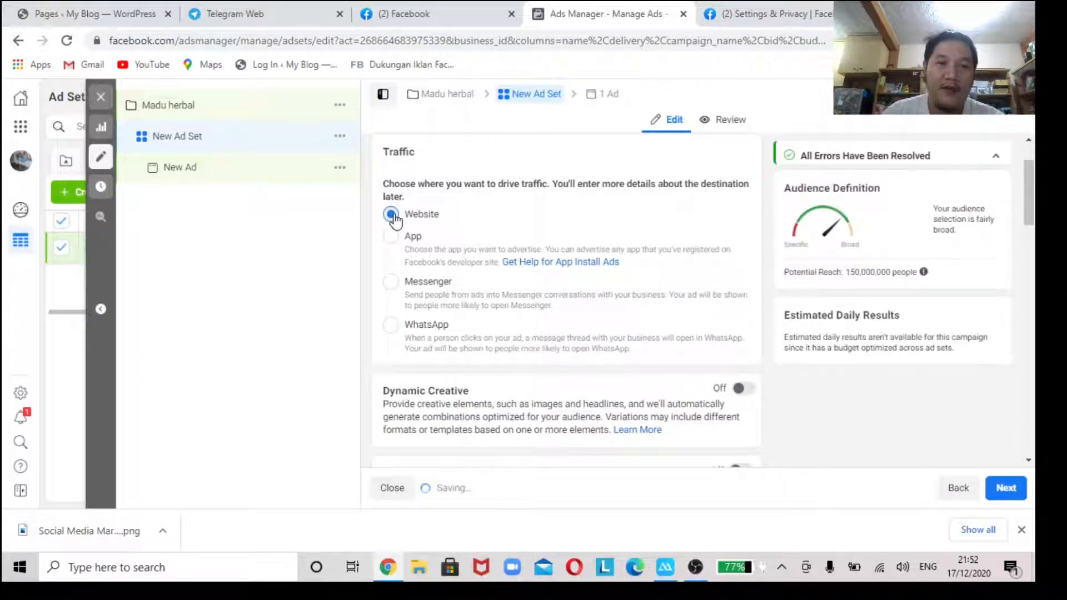
Review the ad set's Dynamic Creative, Offer, Budget & Schedule and Audience settings, including locations, age, gender and detailed targeting.
{"action": "scroll", "coordinate": [493, 295], "scroll_direction": "down", "scroll_amount": 5}
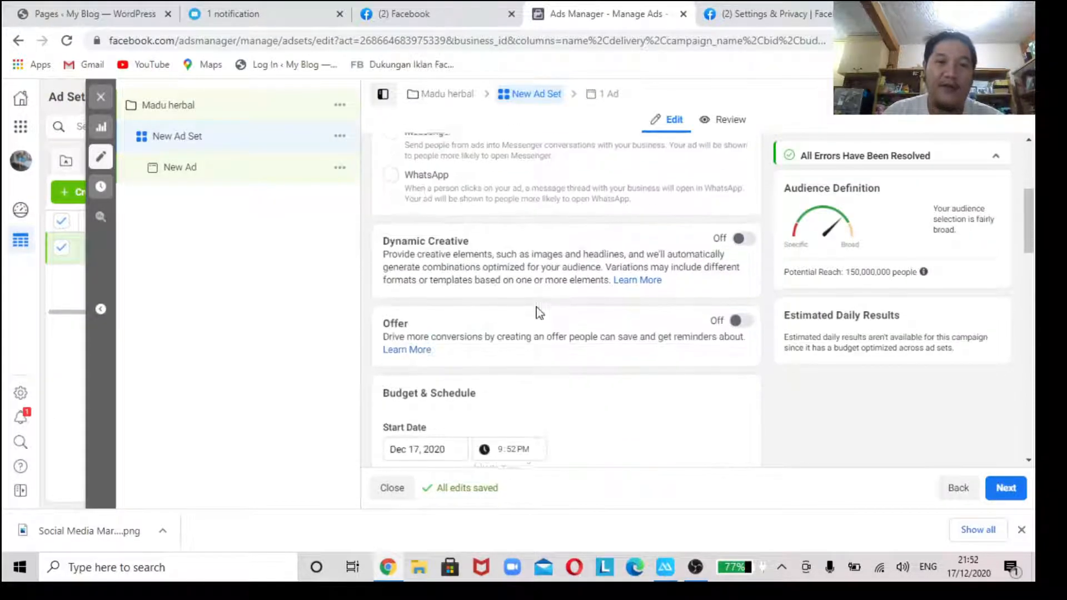
{"action": "scroll", "coordinate": [435, 368], "scroll_direction": "down", "scroll_amount": 3}
{"action": "mouse_move", "coordinate": [465, 367]}
{"action": "scroll", "coordinate": [474, 374], "scroll_direction": "down", "scroll_amount": 3}
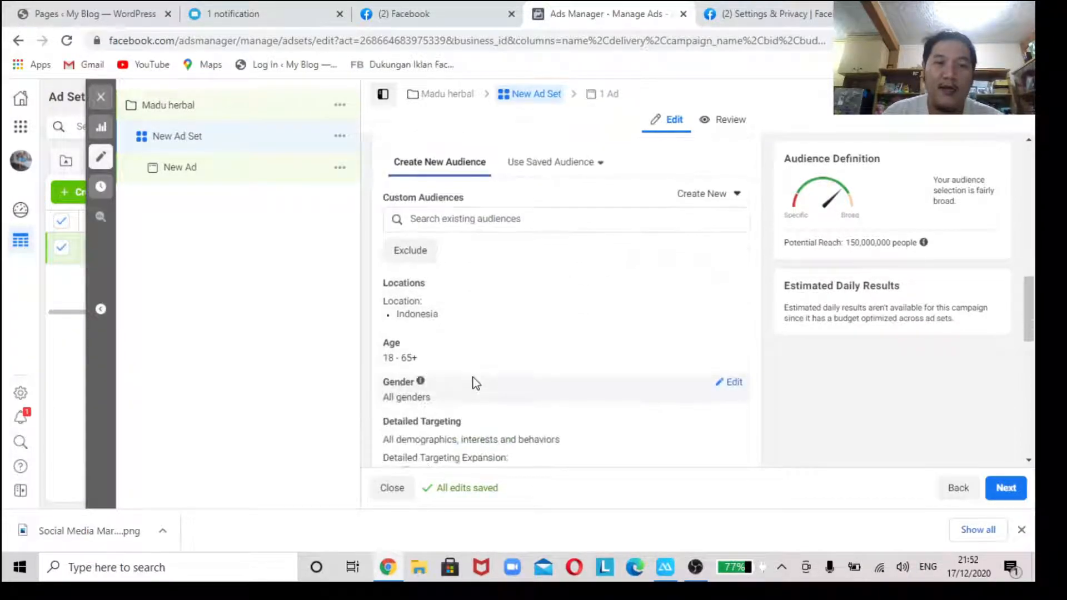
{"action": "scroll", "coordinate": [603, 280], "scroll_direction": "up", "scroll_amount": 6}
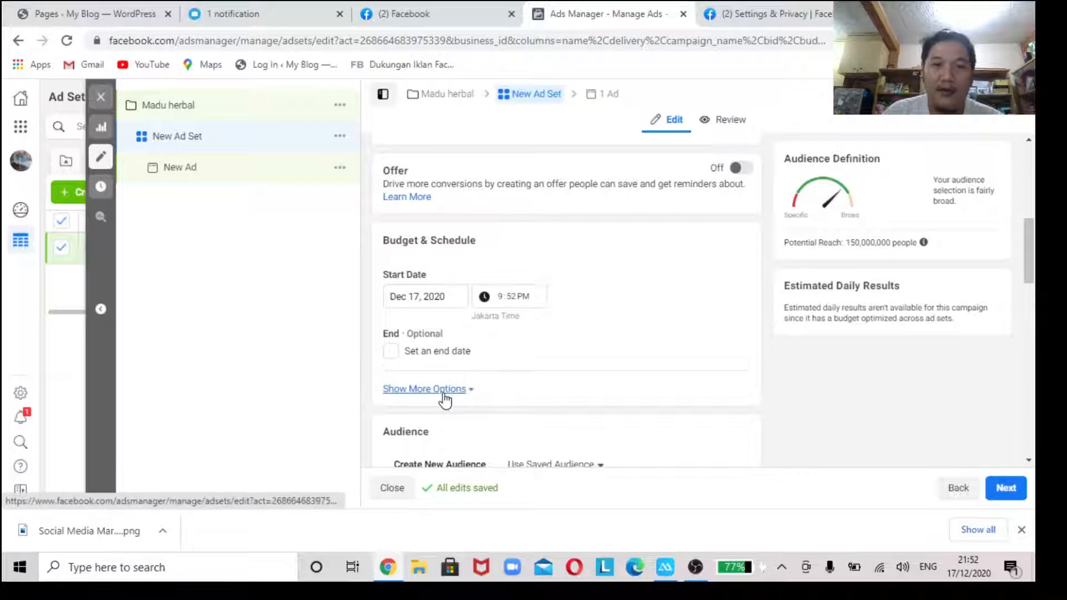
{"action": "scroll", "coordinate": [445, 397], "scroll_direction": "up", "scroll_amount": 2}
{"action": "scroll", "coordinate": [443, 395], "scroll_direction": "down", "scroll_amount": 4}
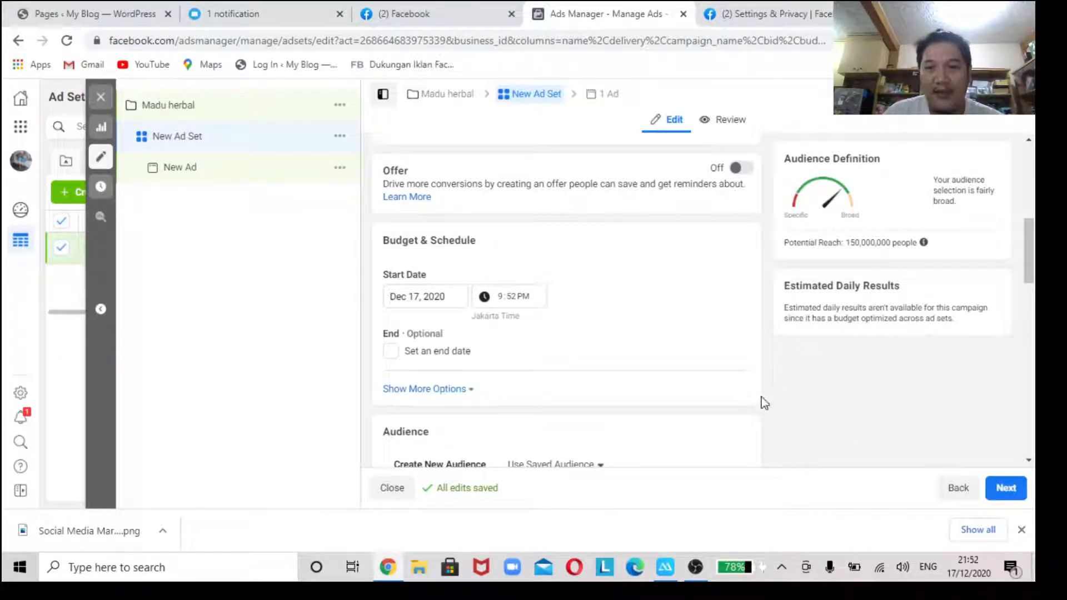
{"action": "scroll", "coordinate": [764, 403], "scroll_direction": "down", "scroll_amount": 3}
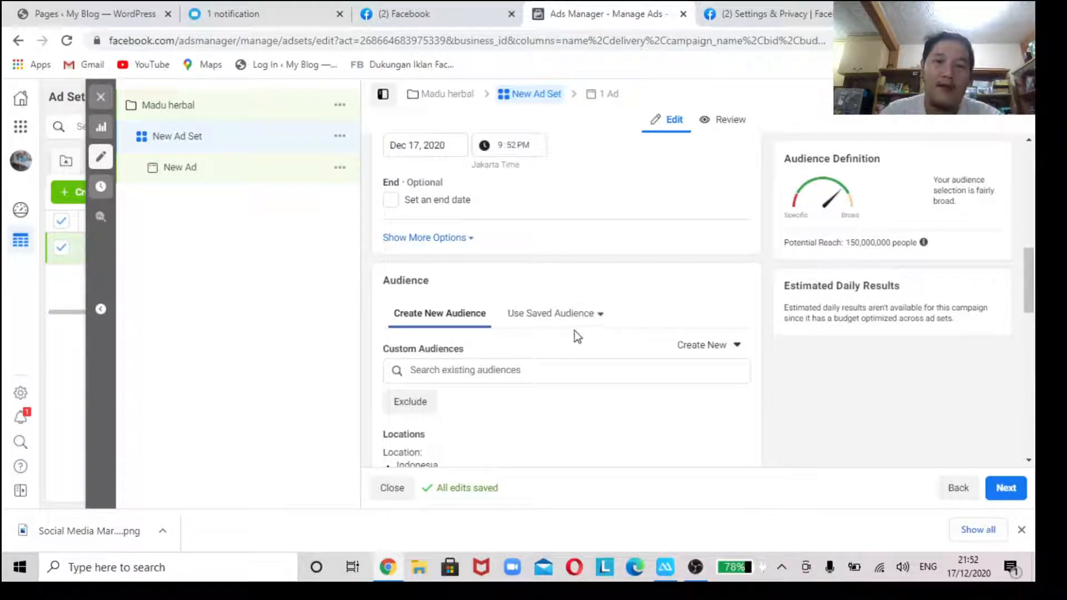
{"action": "scroll", "coordinate": [442, 348], "scroll_direction": "down", "scroll_amount": 3}
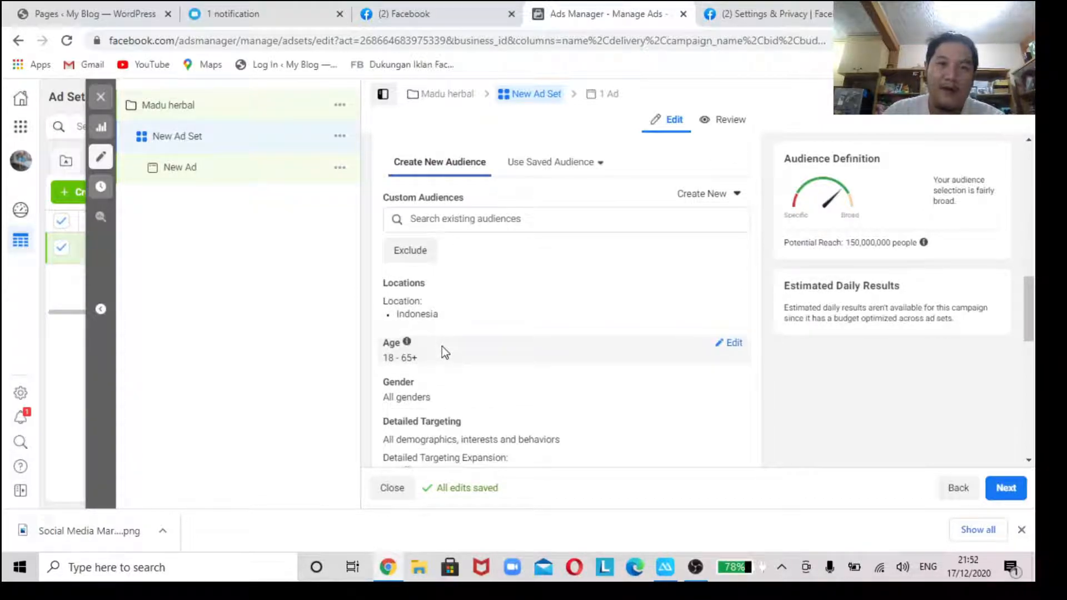
{"action": "scroll", "coordinate": [409, 255], "scroll_direction": "up", "scroll_amount": 2}
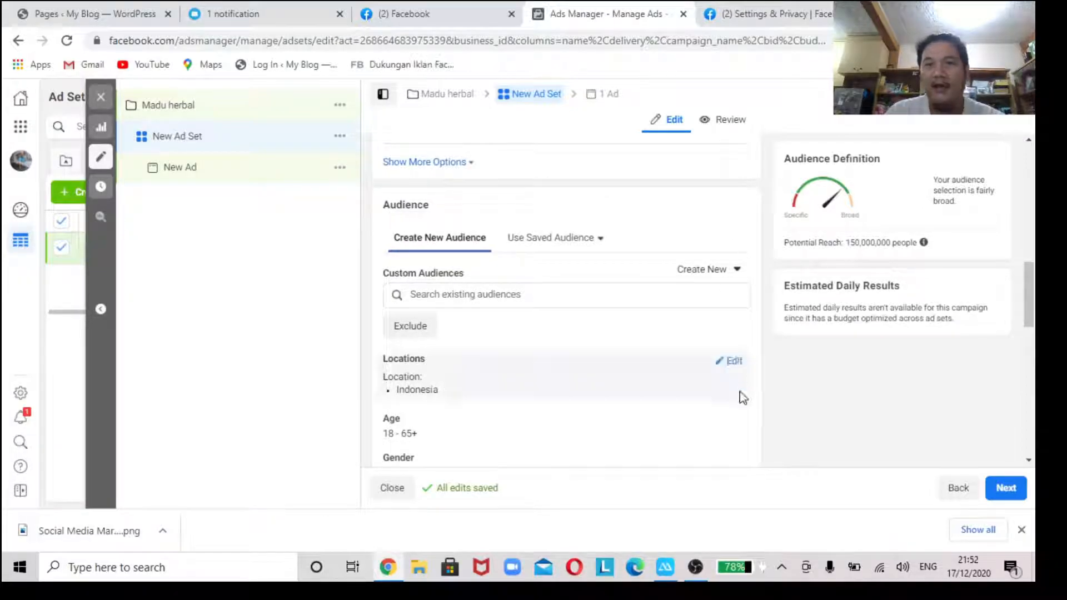
{"action": "scroll", "coordinate": [741, 396], "scroll_direction": "down", "scroll_amount": 1}
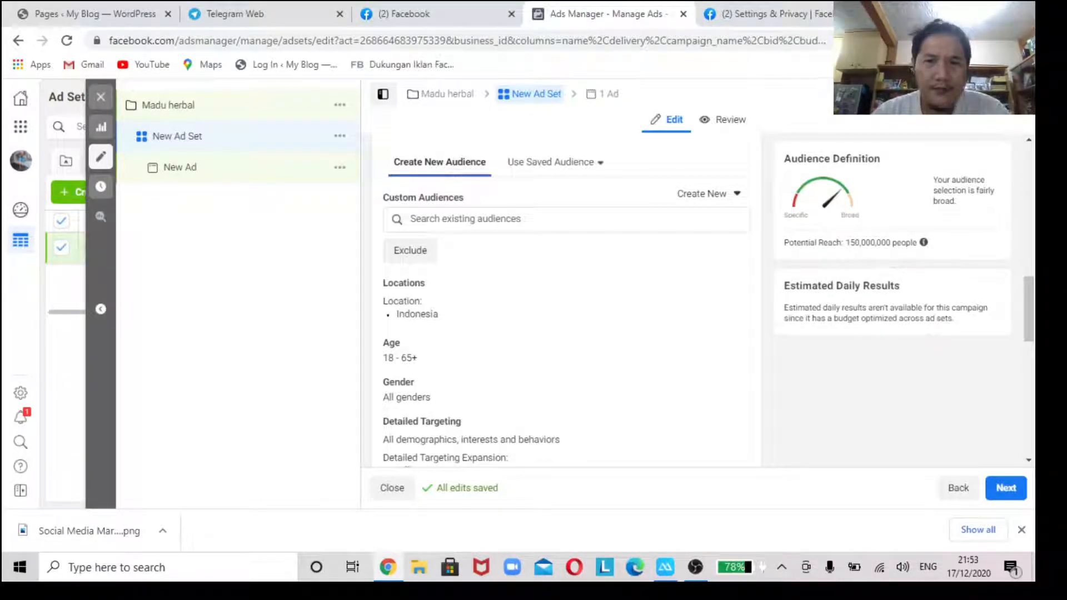
Set the minimum age of the ad set's audience to 25.
{"action": "mouse_move", "coordinate": [536, 315]}
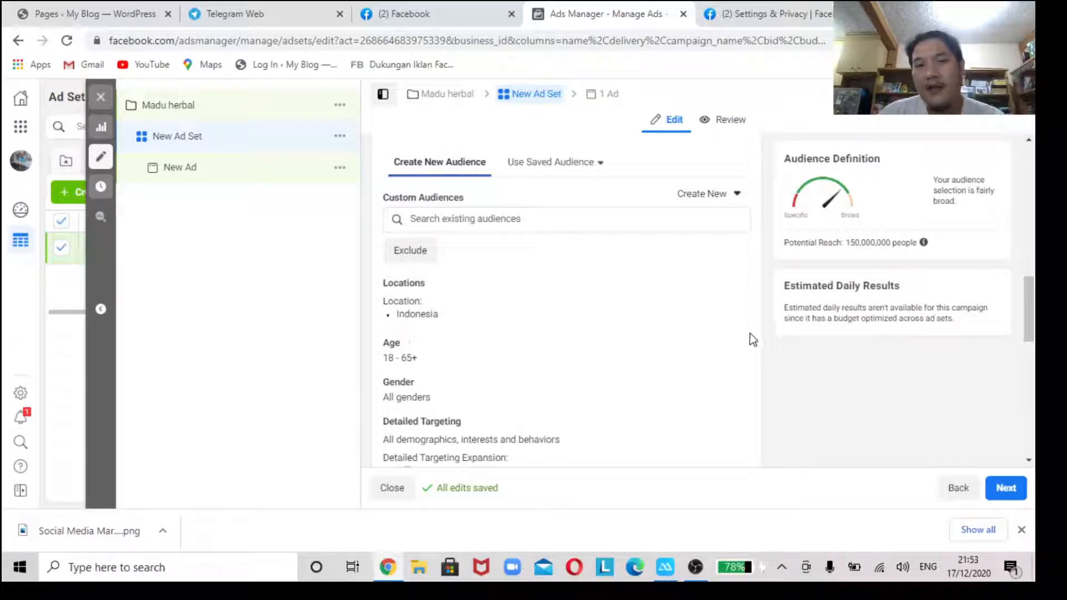
{"action": "left_click", "coordinate": [740, 346]}
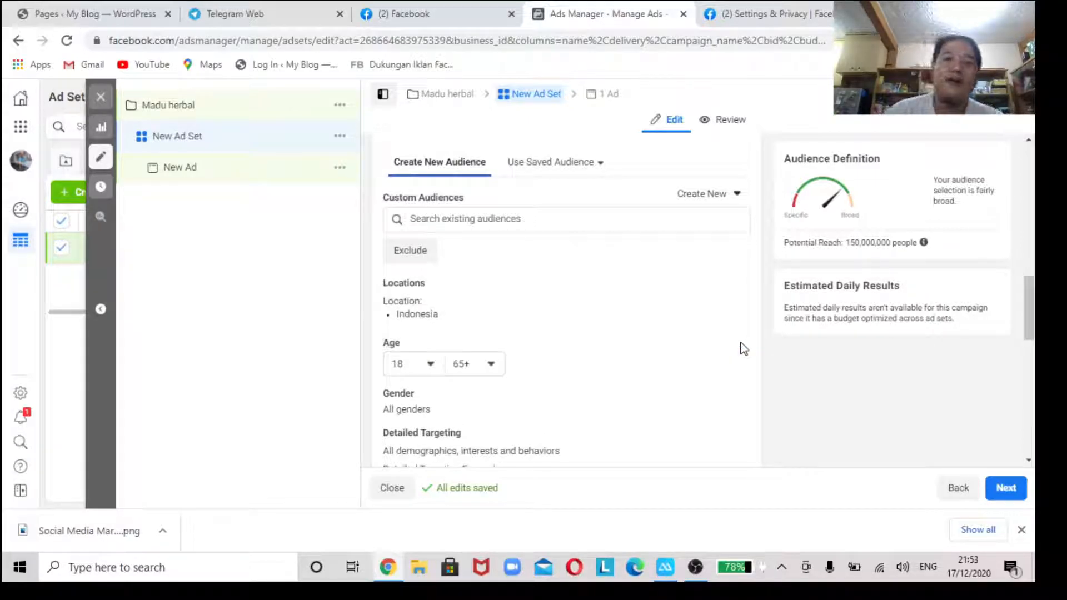
{"action": "left_click", "coordinate": [434, 372]}
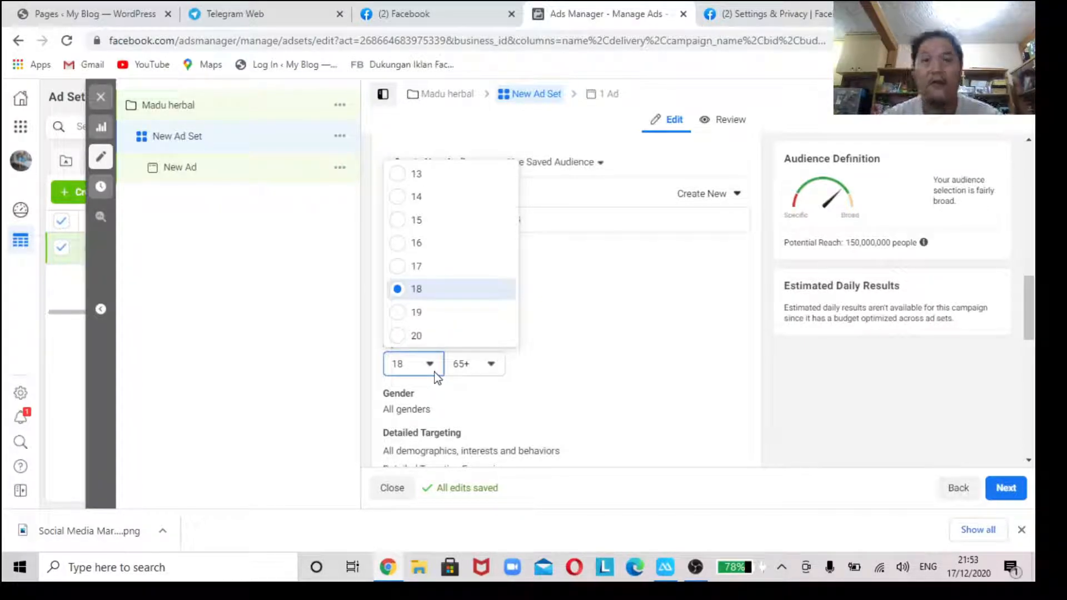
{"action": "scroll", "coordinate": [464, 297], "scroll_direction": "down", "scroll_amount": 1}
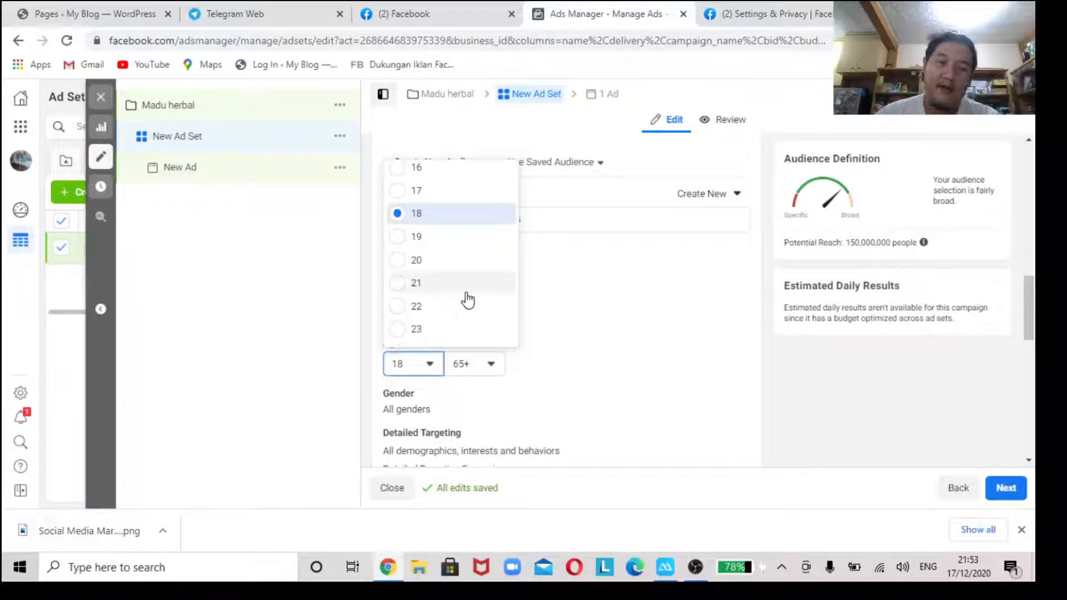
{"action": "scroll", "coordinate": [468, 300], "scroll_direction": "down", "scroll_amount": 2}
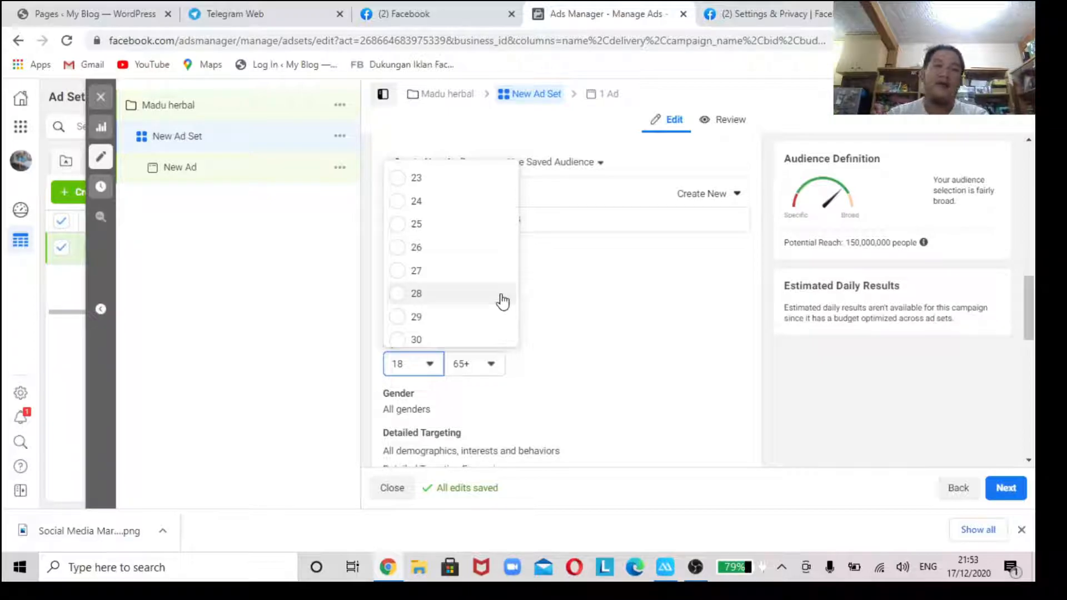
{"action": "scroll", "coordinate": [503, 301], "scroll_direction": "up", "scroll_amount": 4}
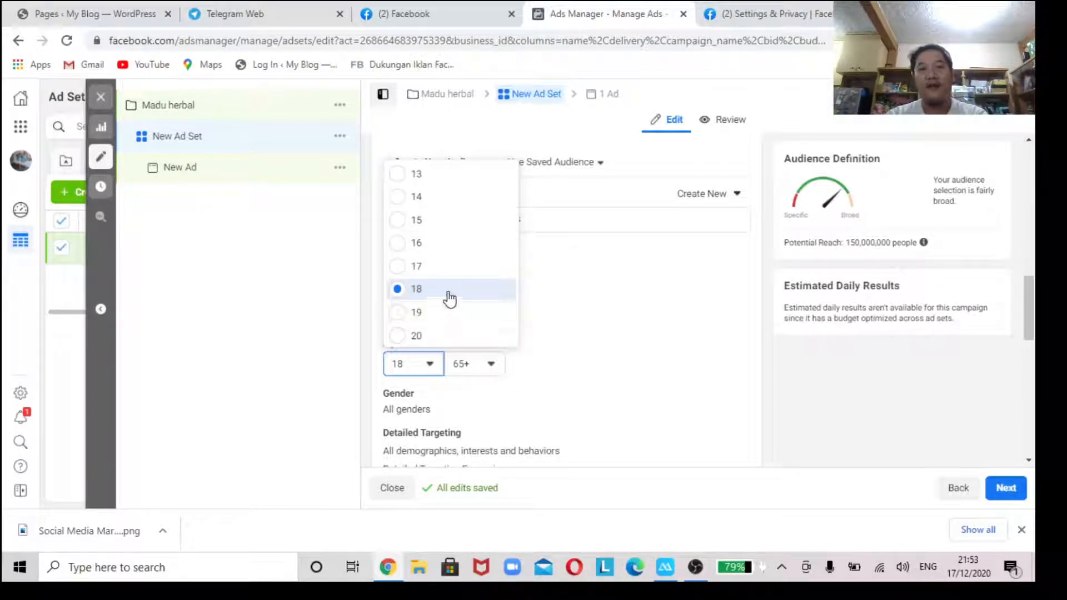
{"action": "scroll", "coordinate": [445, 297], "scroll_direction": "down", "scroll_amount": 2}
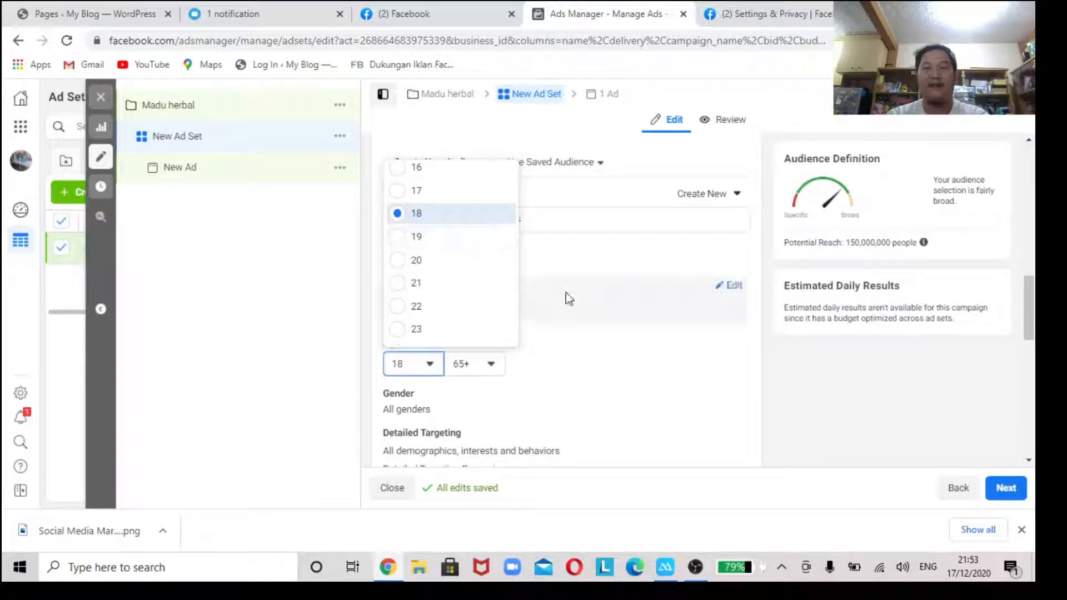
{"action": "scroll", "coordinate": [443, 305], "scroll_direction": "down", "scroll_amount": 3}
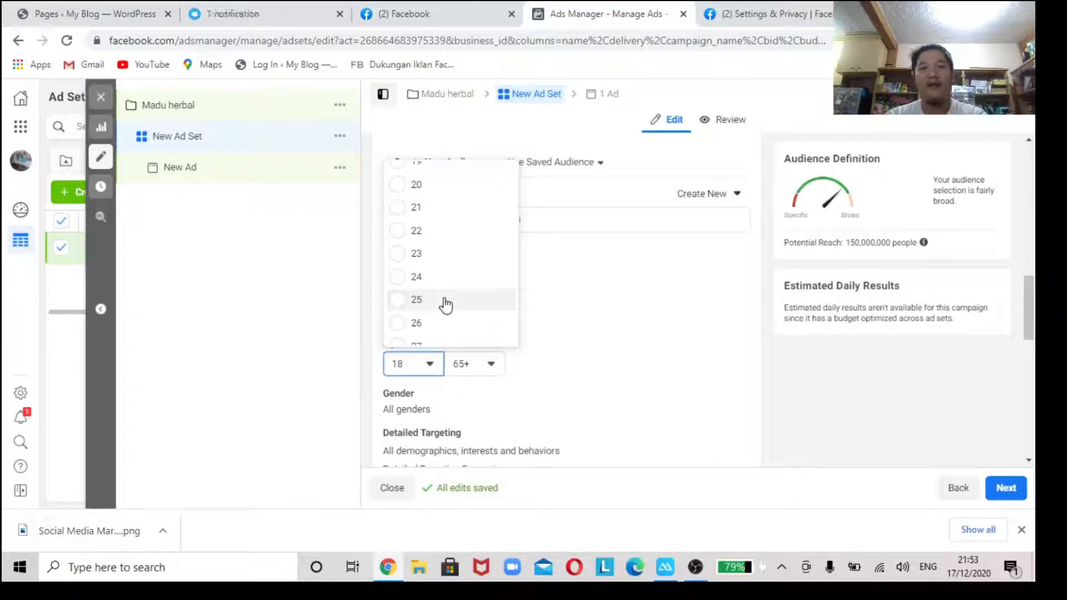
{"action": "scroll", "coordinate": [445, 305], "scroll_direction": "down", "scroll_amount": 4}
{"action": "scroll", "coordinate": [445, 305], "scroll_direction": "up", "scroll_amount": 4}
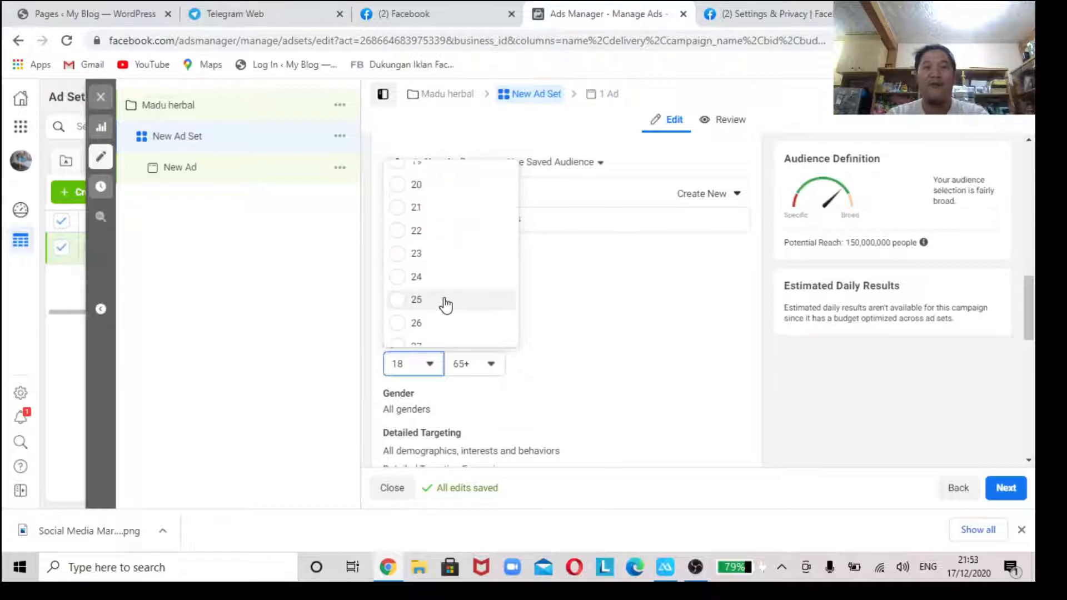
{"action": "scroll", "coordinate": [443, 305], "scroll_direction": "down", "scroll_amount": 2}
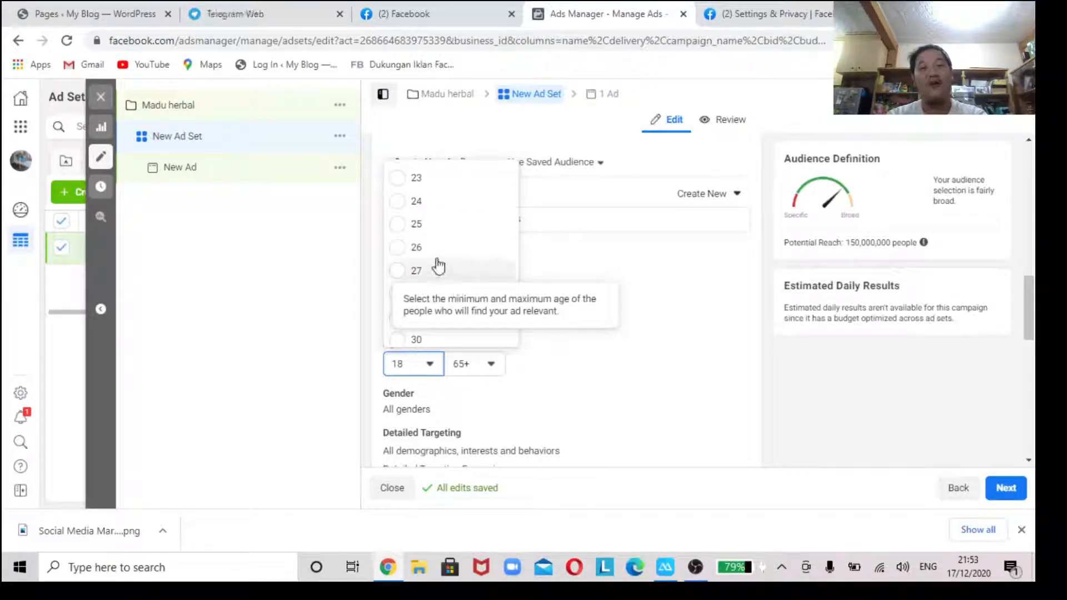
{"action": "left_click", "coordinate": [426, 239]}
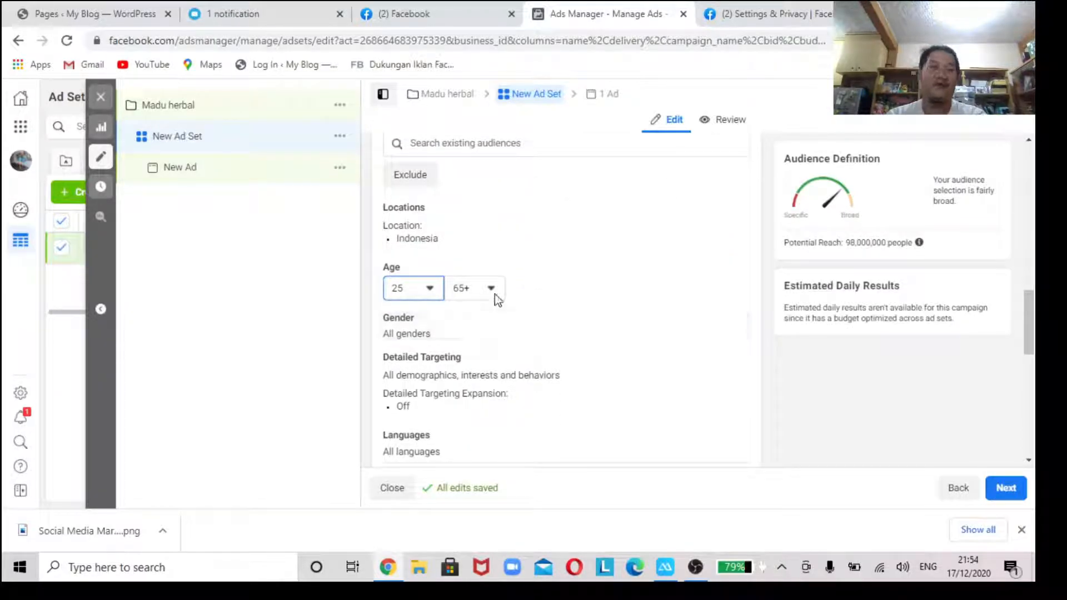
Set the audience's maximum age to 50 and open the Gender and Detailed Targeting settings for editing.
{"action": "left_click", "coordinate": [494, 292]}
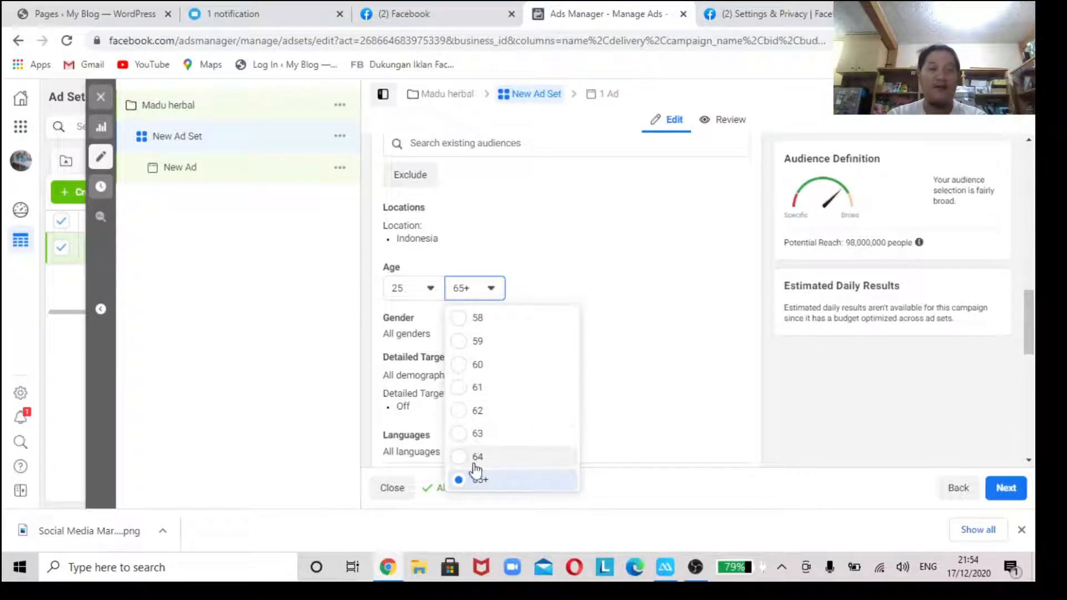
{"action": "scroll", "coordinate": [493, 447], "scroll_direction": "up", "scroll_amount": 1}
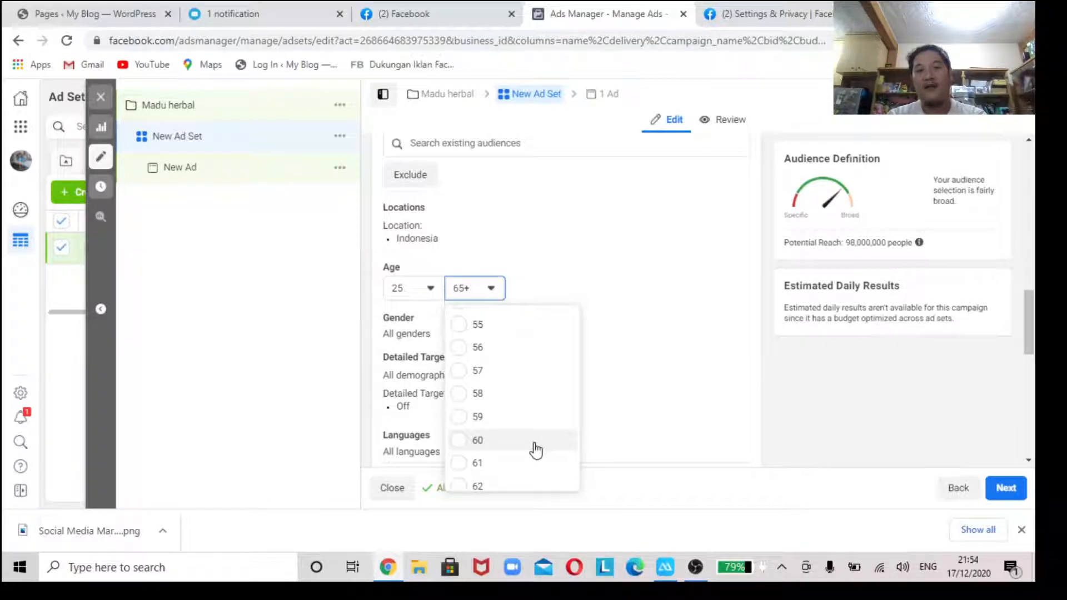
{"action": "scroll", "coordinate": [536, 450], "scroll_direction": "up", "scroll_amount": 1}
{"action": "scroll", "coordinate": [536, 450], "scroll_direction": "up", "scroll_amount": 3}
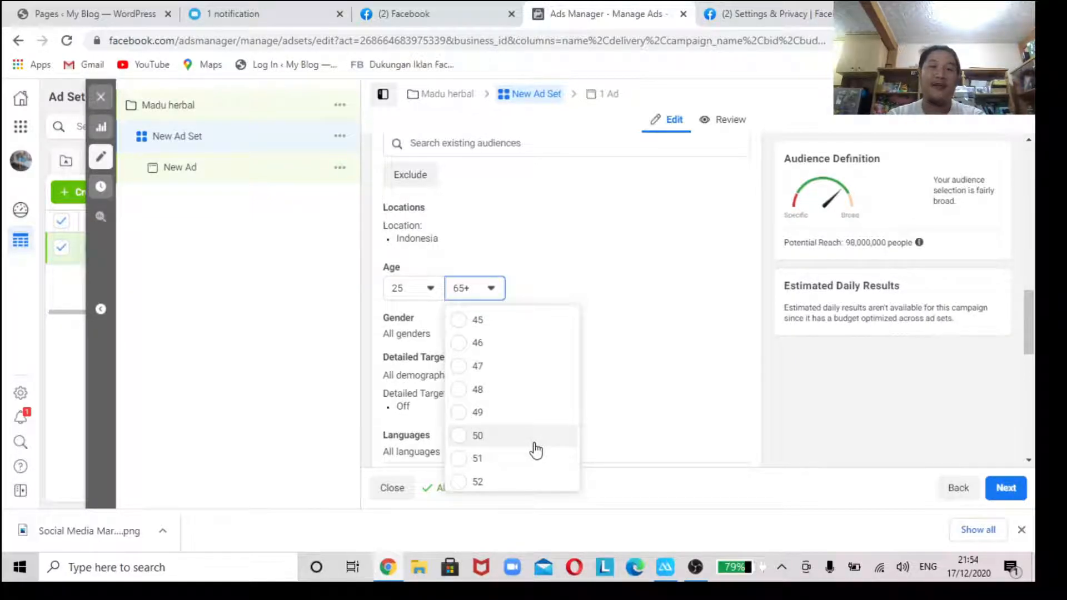
{"action": "left_click", "coordinate": [536, 448]}
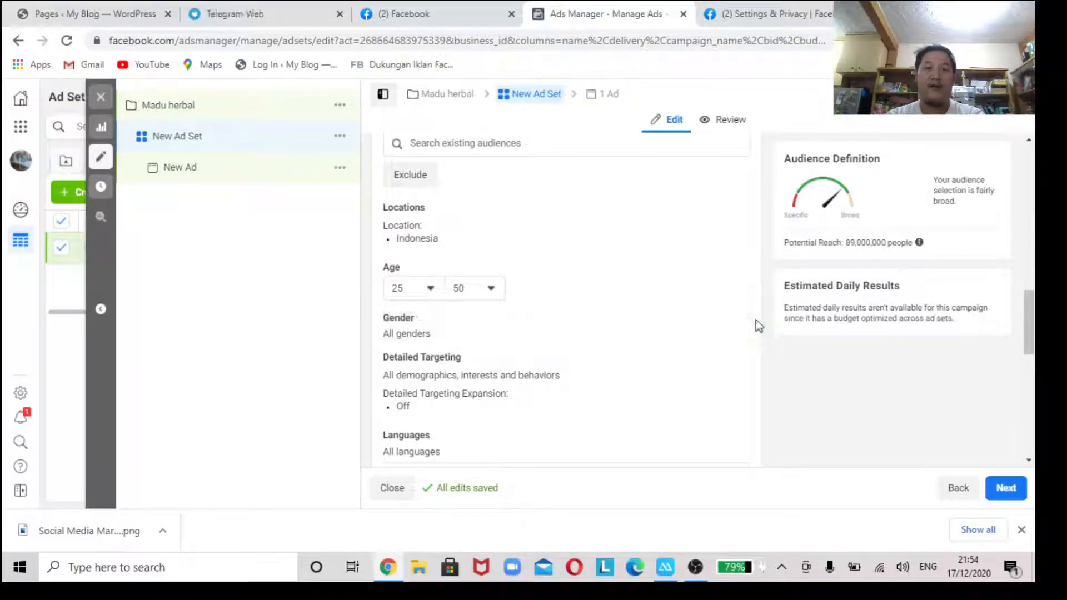
{"action": "left_click", "coordinate": [731, 320]}
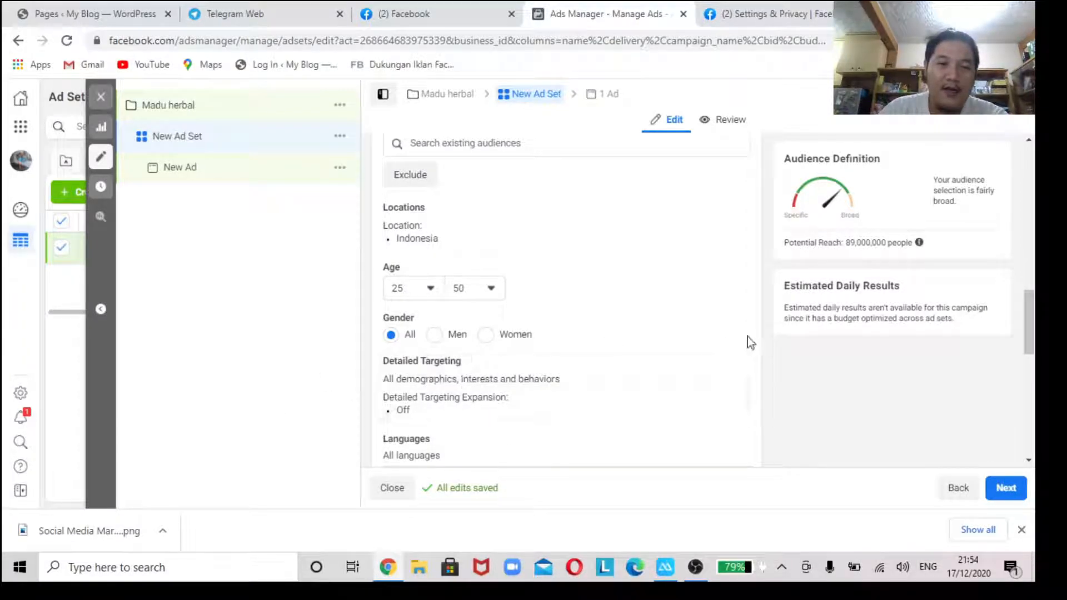
{"action": "left_click", "coordinate": [734, 367]}
Rename the ad set as "madu slimming".
{"action": "scroll", "coordinate": [439, 253], "scroll_direction": "up", "scroll_amount": 15}
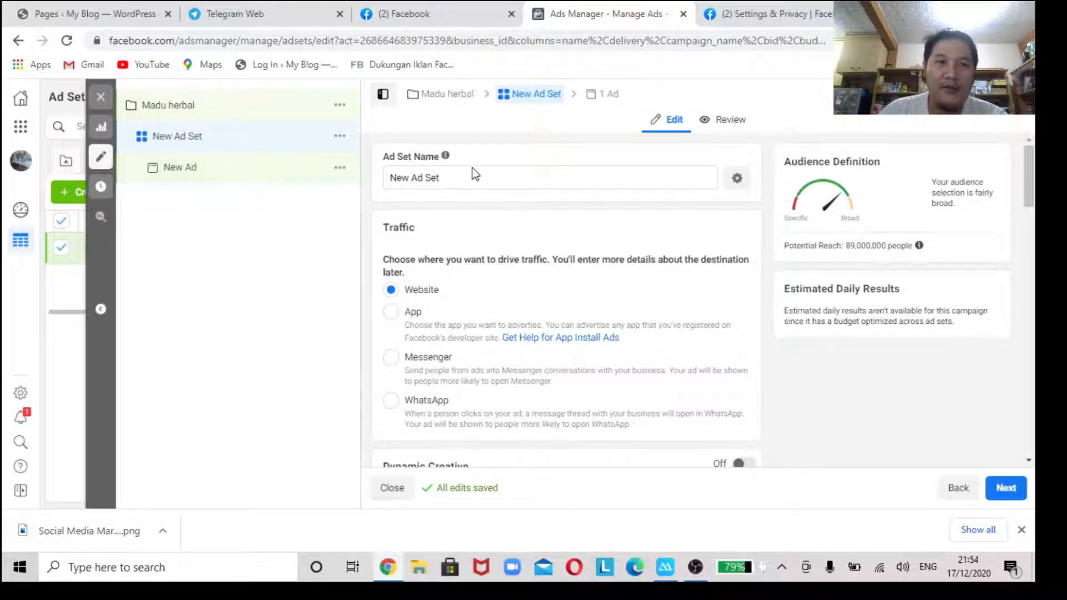
{"action": "left_click_drag", "start_coordinate": [459, 178], "coordinate": [350, 185]}
{"action": "type", "text": "m"}
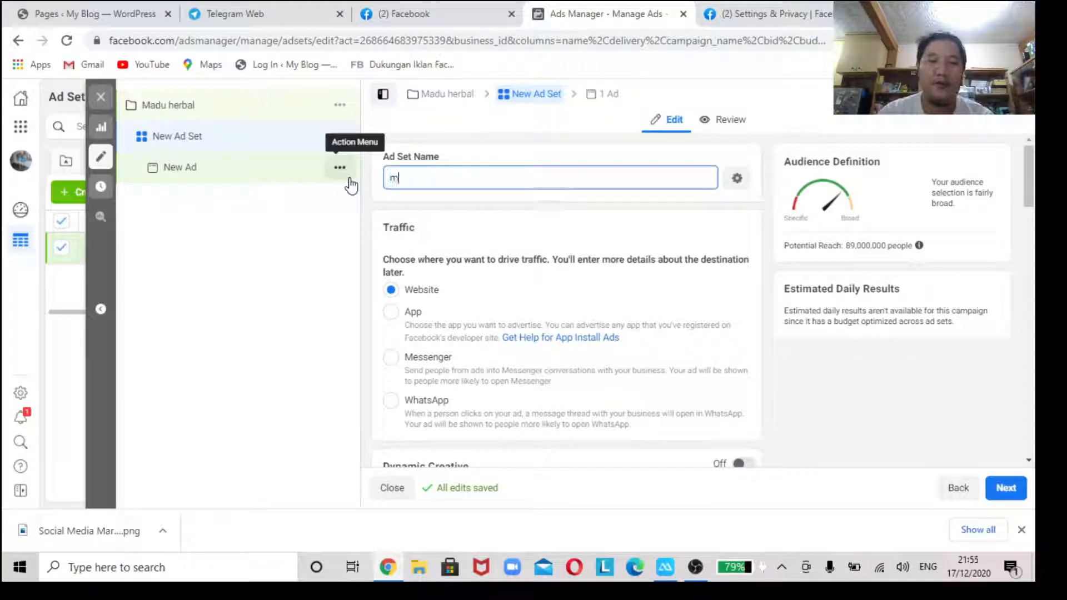
{"action": "type", "text": "slimming"}
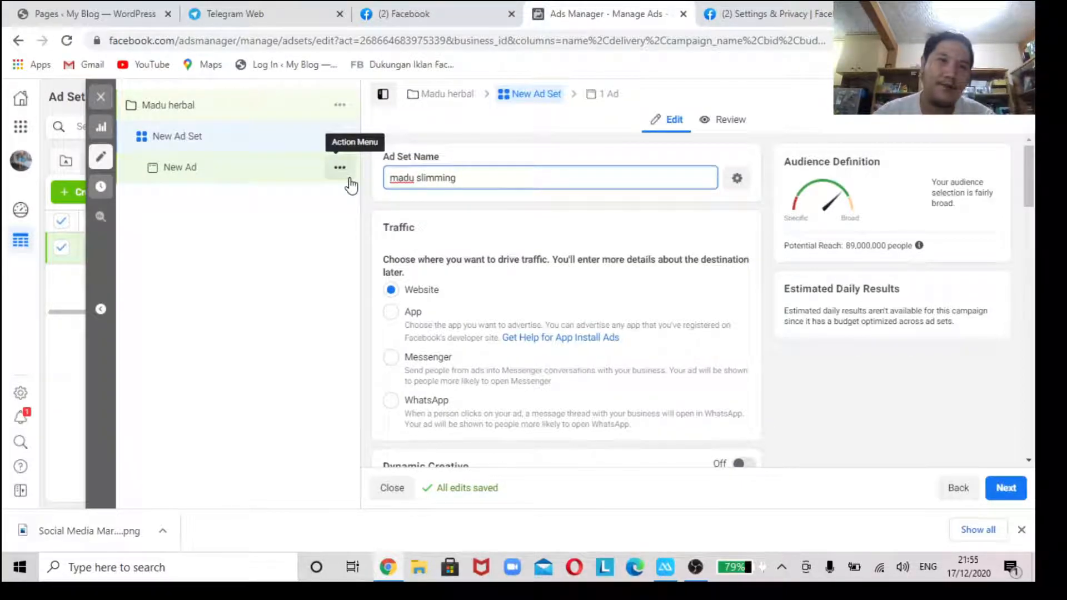
Search the audience's detailed targeting for "health" and add the health interest.
{"action": "scroll", "coordinate": [528, 310], "scroll_direction": "down", "scroll_amount": 8}
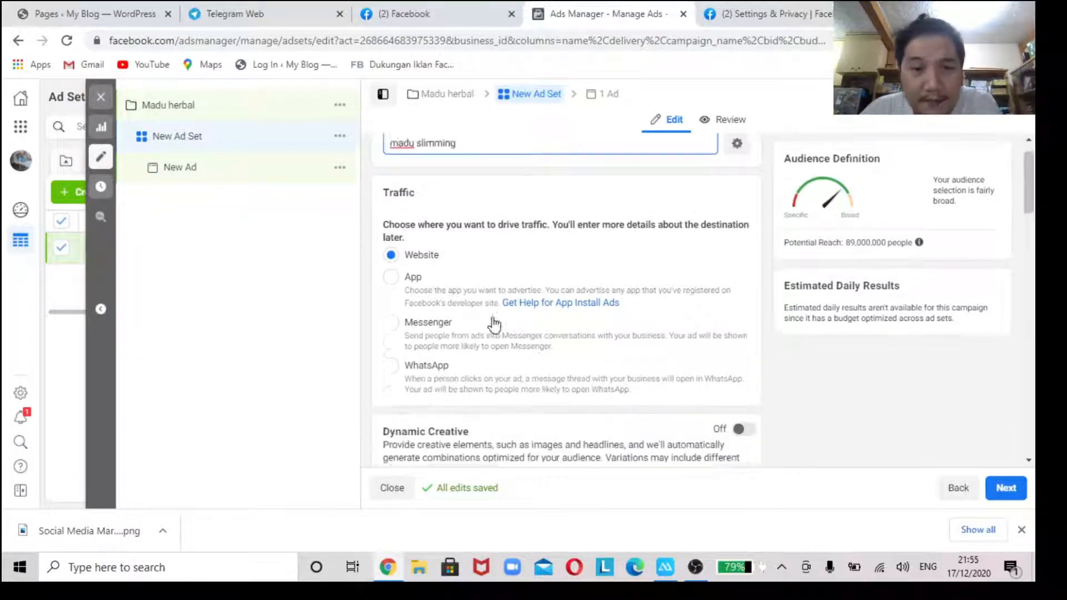
{"action": "scroll", "coordinate": [533, 311], "scroll_direction": "down", "scroll_amount": 8}
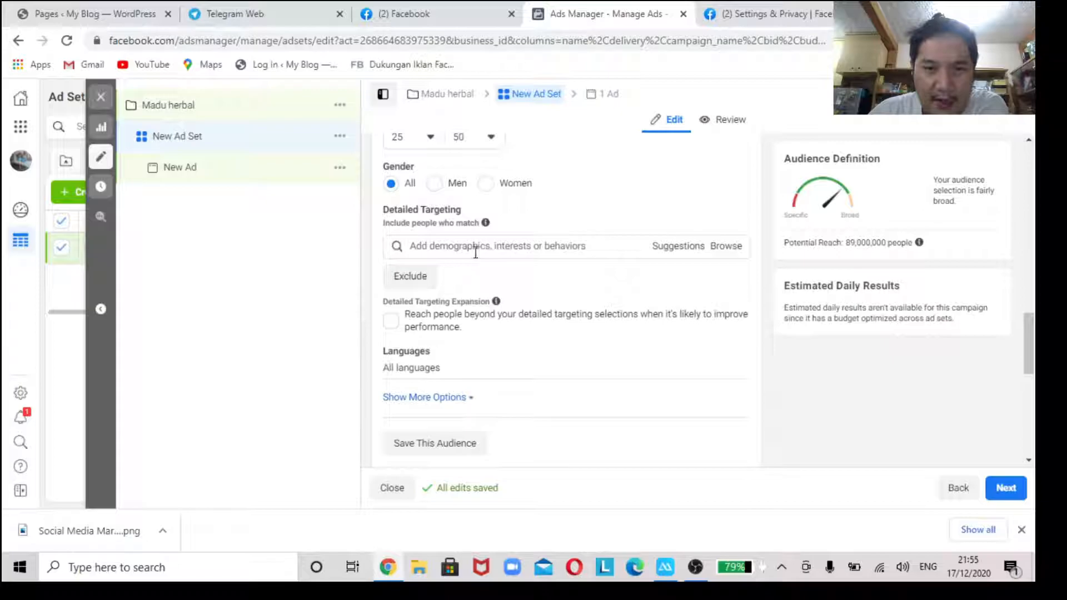
{"action": "left_click", "coordinate": [476, 249]}
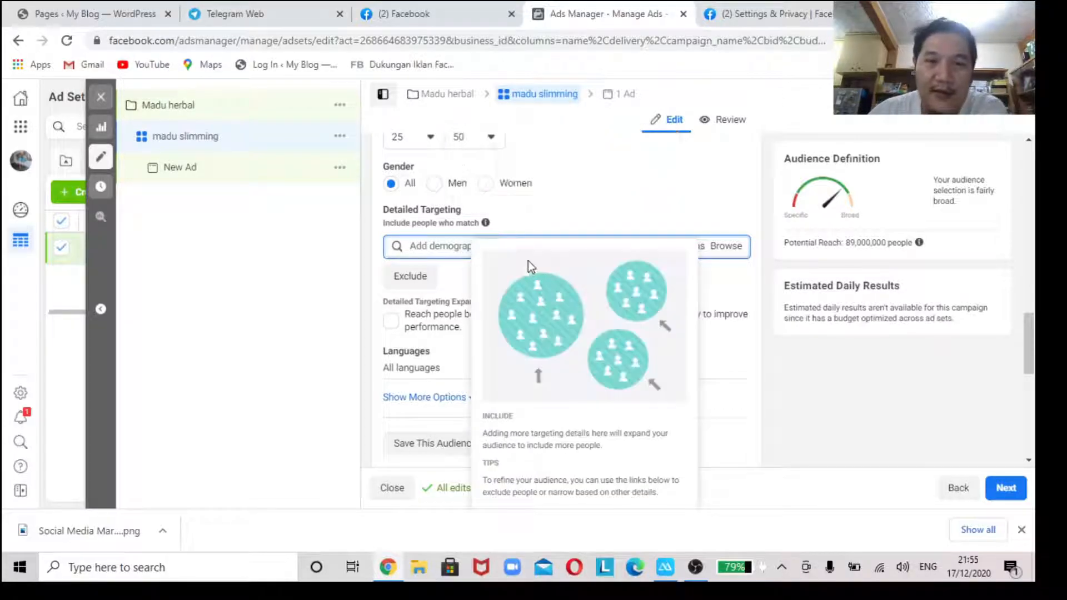
{"action": "left_click", "coordinate": [428, 251]}
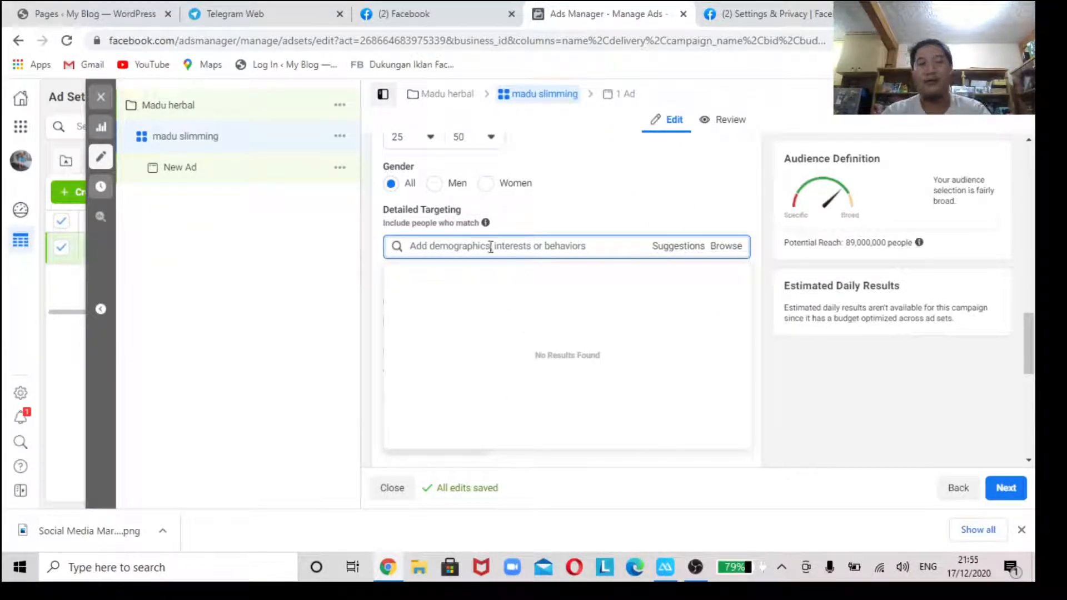
{"action": "left_click", "coordinate": [578, 222]}
{"action": "left_click", "coordinate": [459, 255]}
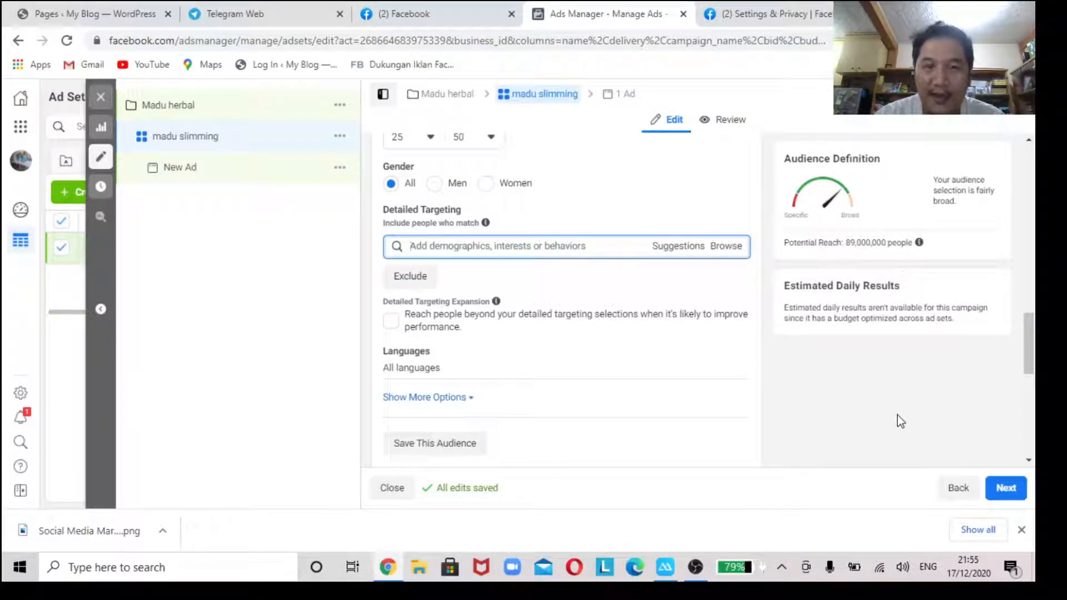
{"action": "type", "text": "healt"}
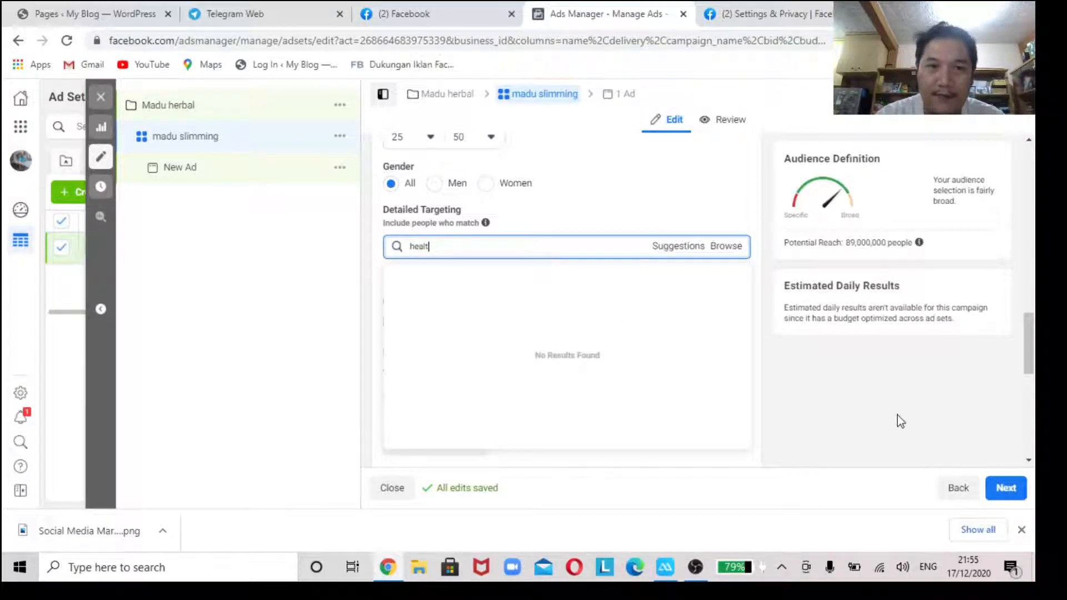
{"action": "type", "text": "h"}
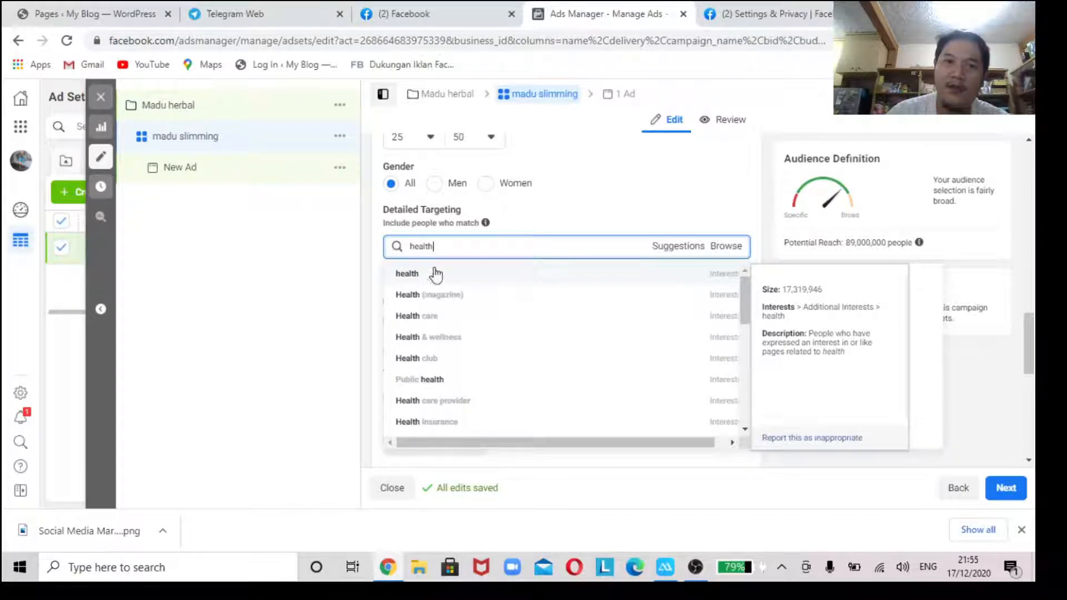
{"action": "left_click", "coordinate": [435, 274]}
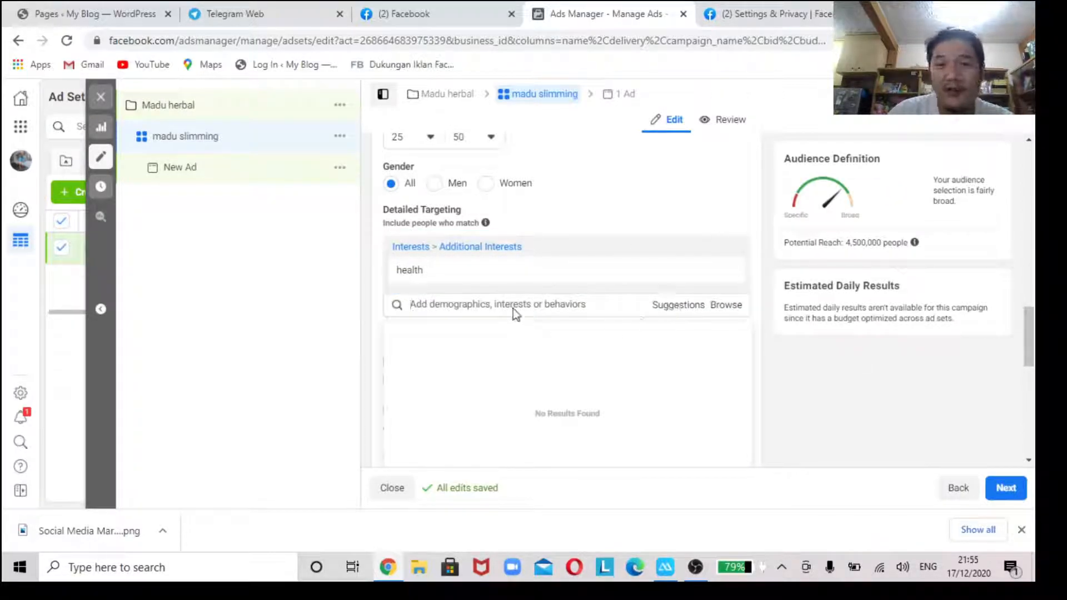
Add the suggested interests Health & wellness, Personal care and Beauty to the detailed targeting.
{"action": "left_click", "coordinate": [673, 307]}
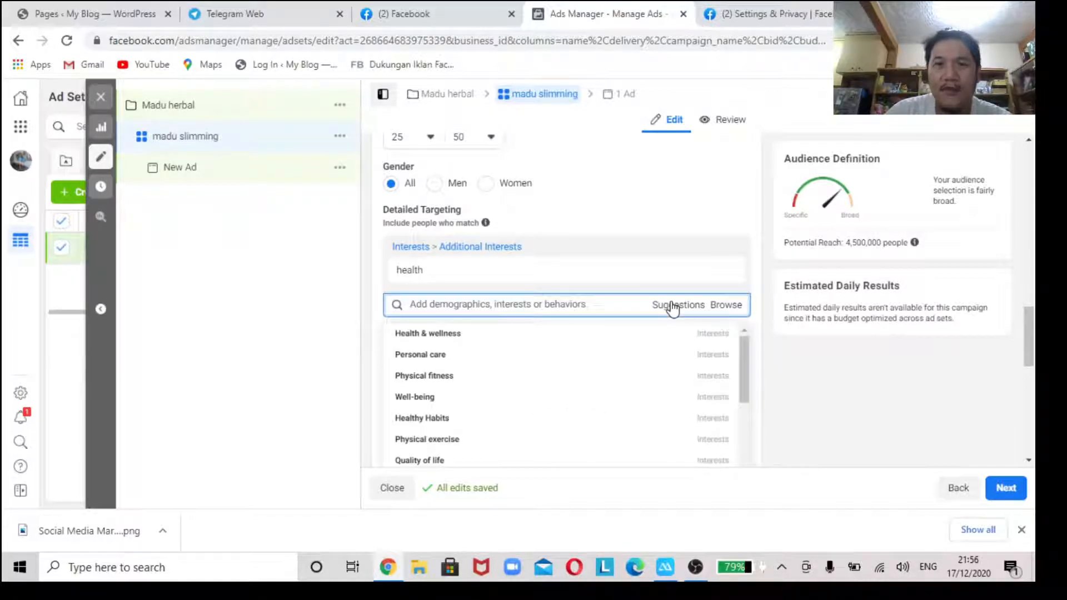
{"action": "left_click", "coordinate": [431, 340]}
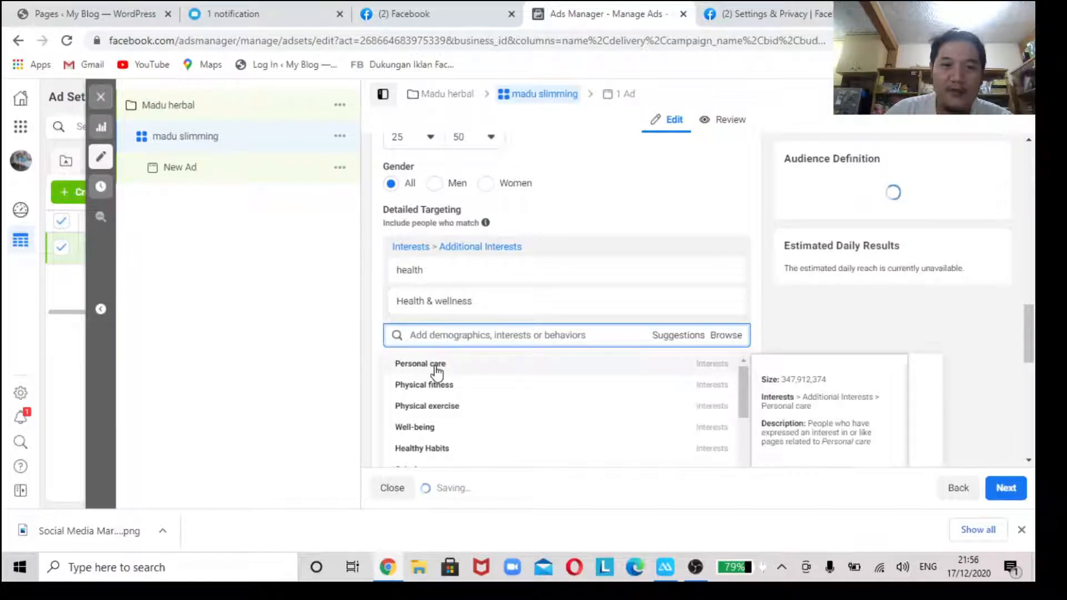
{"action": "left_click", "coordinate": [460, 363]}
{"action": "scroll", "coordinate": [463, 367], "scroll_direction": "down", "scroll_amount": 1}
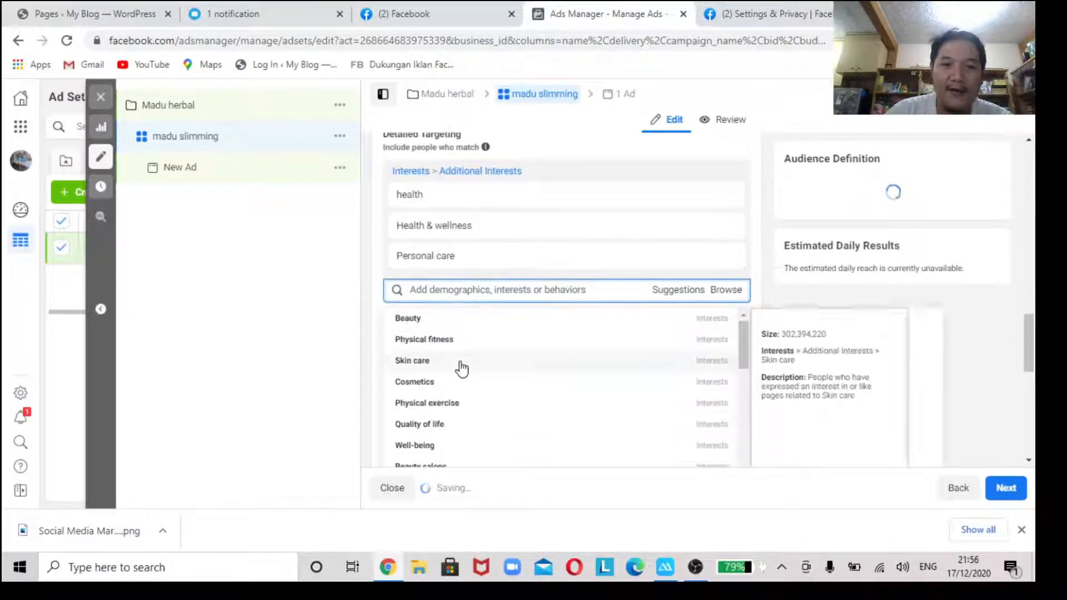
{"action": "left_click", "coordinate": [413, 320]}
Add the suggested interests Beauty salons and Skin care to the detailed targeting.
{"action": "scroll", "coordinate": [490, 357], "scroll_direction": "down", "scroll_amount": 2}
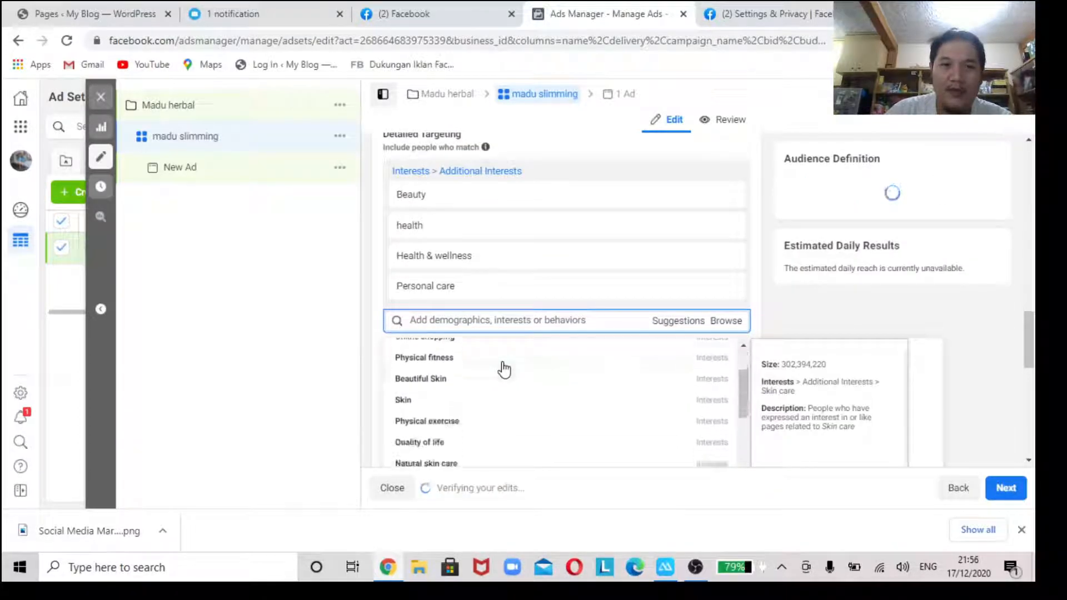
{"action": "scroll", "coordinate": [494, 382], "scroll_direction": "up", "scroll_amount": 2}
{"action": "left_click", "coordinate": [435, 390]}
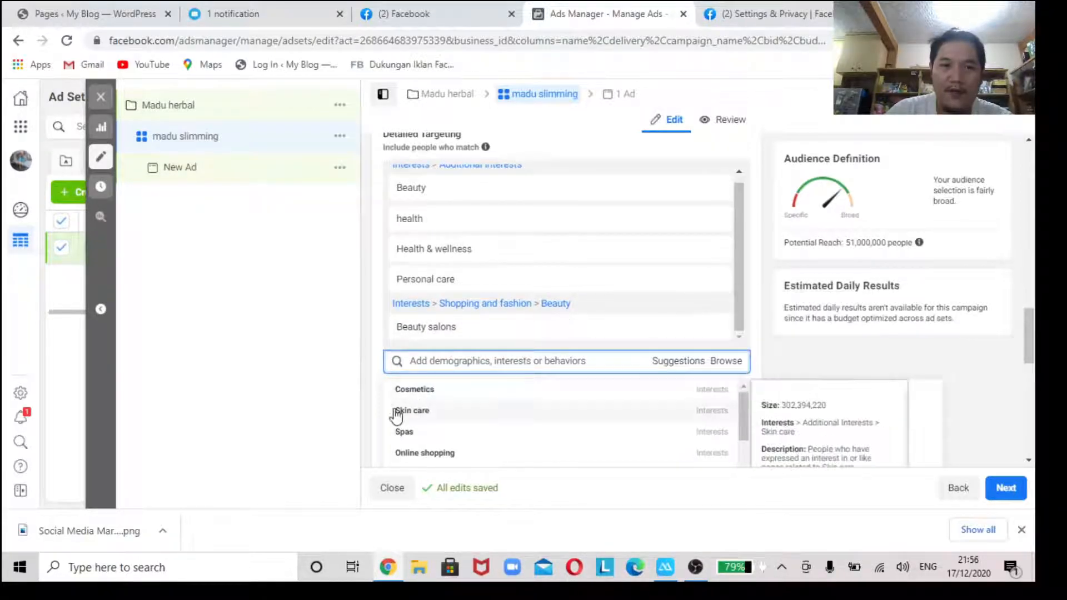
{"action": "scroll", "coordinate": [407, 409], "scroll_direction": "down", "scroll_amount": 2}
{"action": "mouse_move", "coordinate": [434, 429]}
{"action": "scroll", "coordinate": [434, 430], "scroll_direction": "down", "scroll_amount": 2}
{"action": "left_click", "coordinate": [423, 411]}
{"action": "mouse_move", "coordinate": [587, 288]}
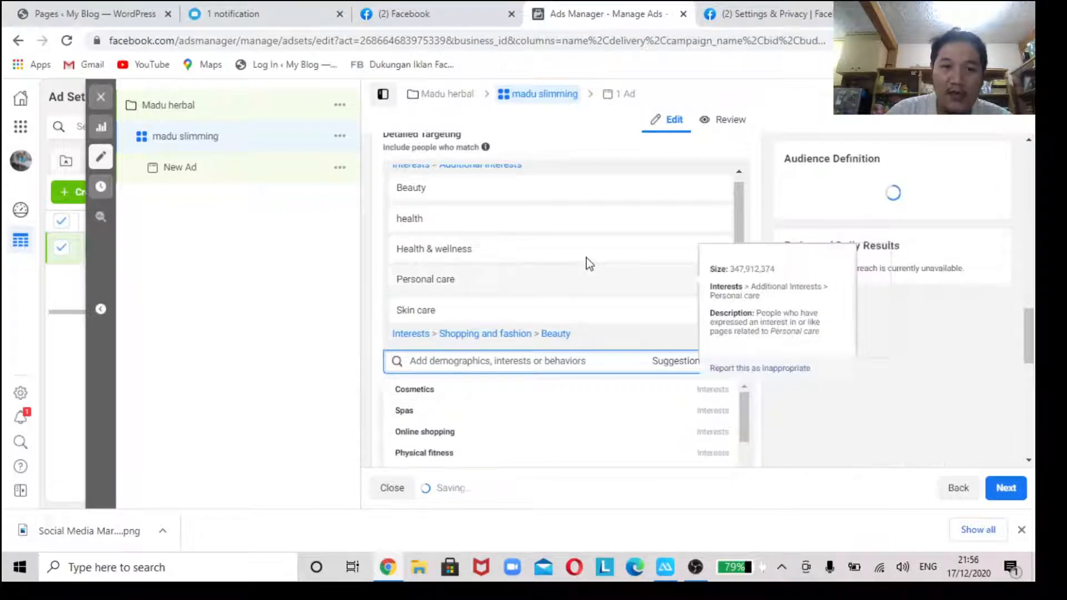
{"action": "scroll", "coordinate": [586, 288], "scroll_direction": "down", "scroll_amount": 3}
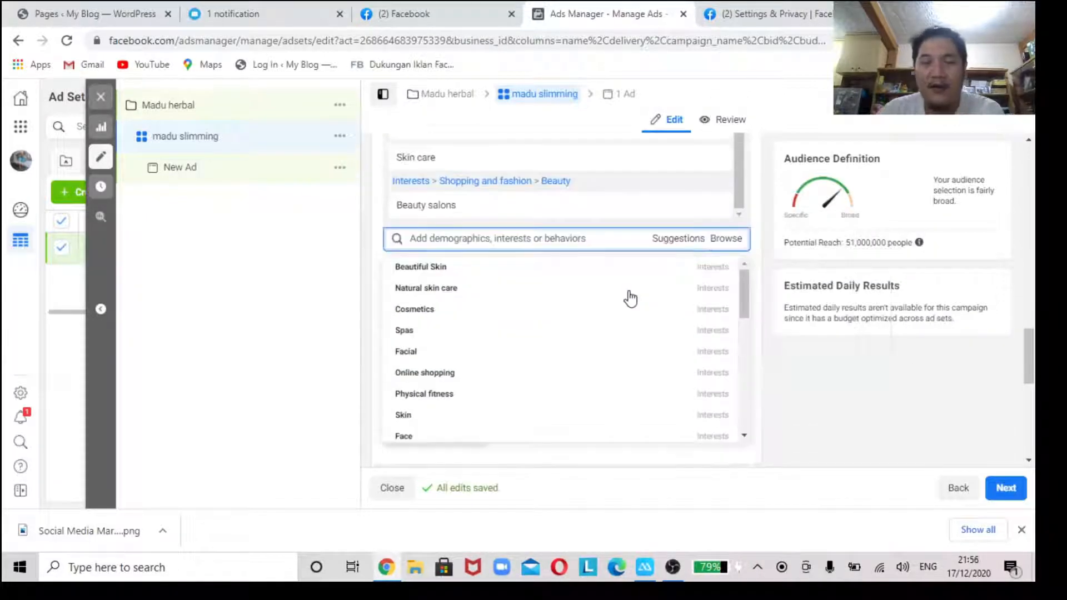
{"action": "mouse_move", "coordinate": [438, 355]}
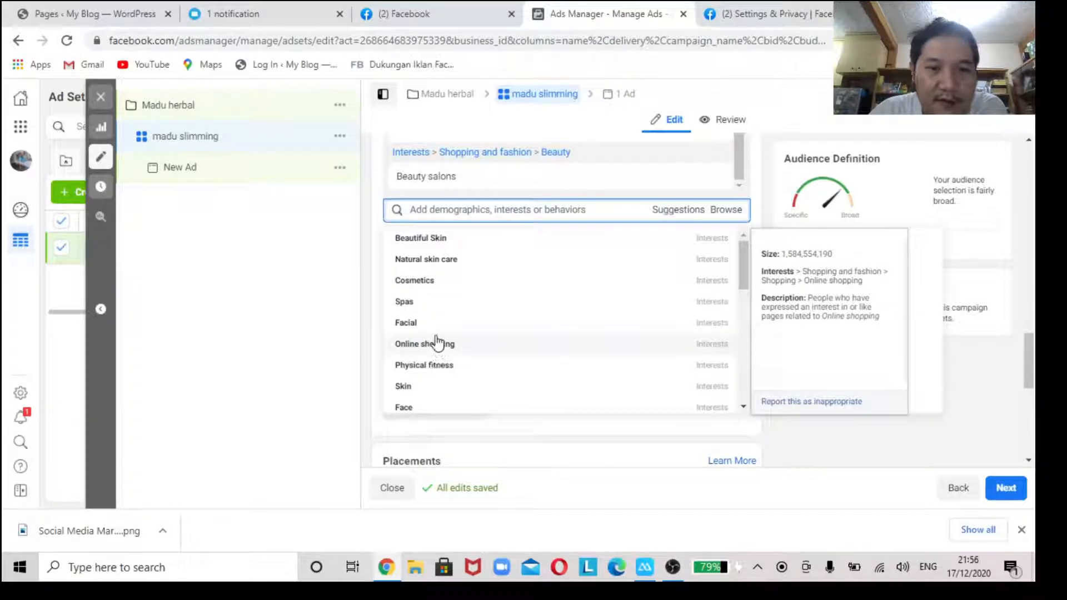
Examine the suggested interests in the detailed targeting, including their audience sizes and descriptions.
{"action": "scroll", "coordinate": [455, 374], "scroll_direction": "down", "scroll_amount": 3}
{"action": "scroll", "coordinate": [458, 355], "scroll_direction": "up", "scroll_amount": 1}
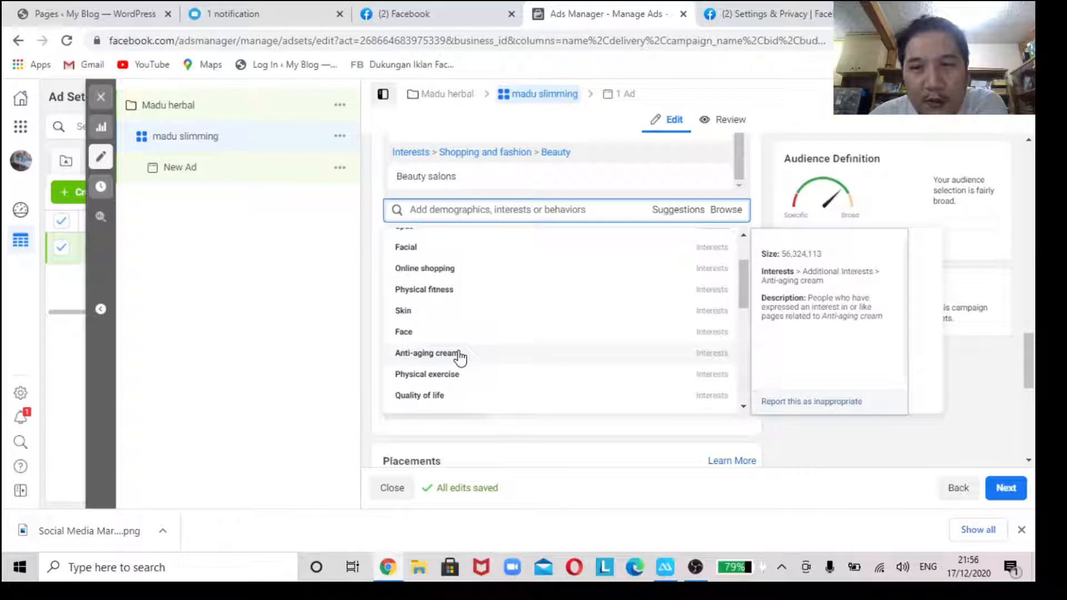
{"action": "scroll", "coordinate": [459, 358], "scroll_direction": "up", "scroll_amount": 2}
{"action": "scroll", "coordinate": [460, 359], "scroll_direction": "down", "scroll_amount": 2}
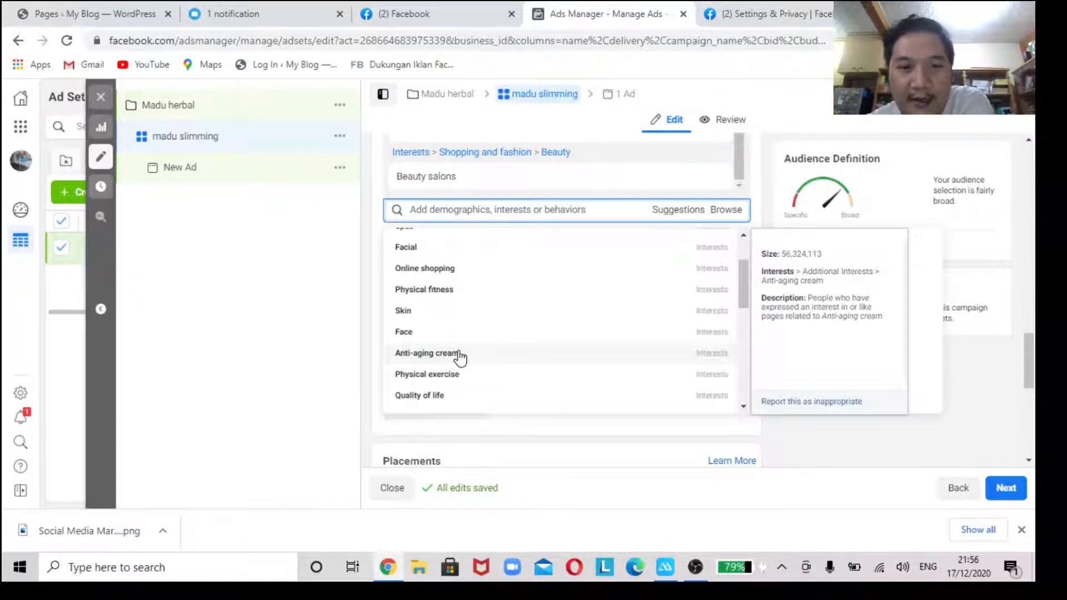
{"action": "scroll", "coordinate": [459, 356], "scroll_direction": "down", "scroll_amount": 1}
{"action": "scroll", "coordinate": [459, 356], "scroll_direction": "up", "scroll_amount": 3}
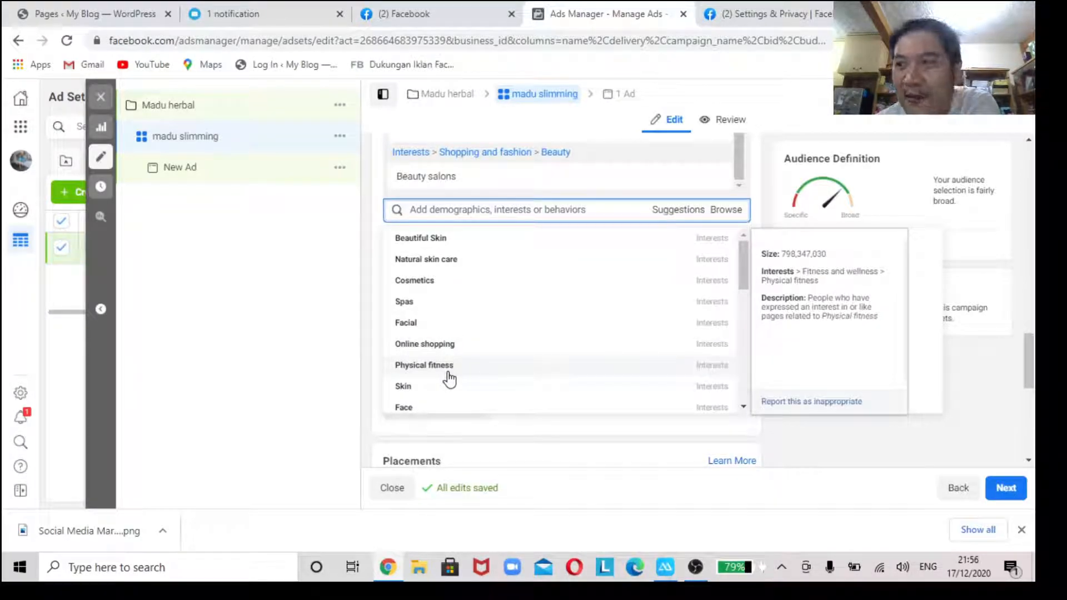
{"action": "scroll", "coordinate": [431, 329], "scroll_direction": "down", "scroll_amount": 3}
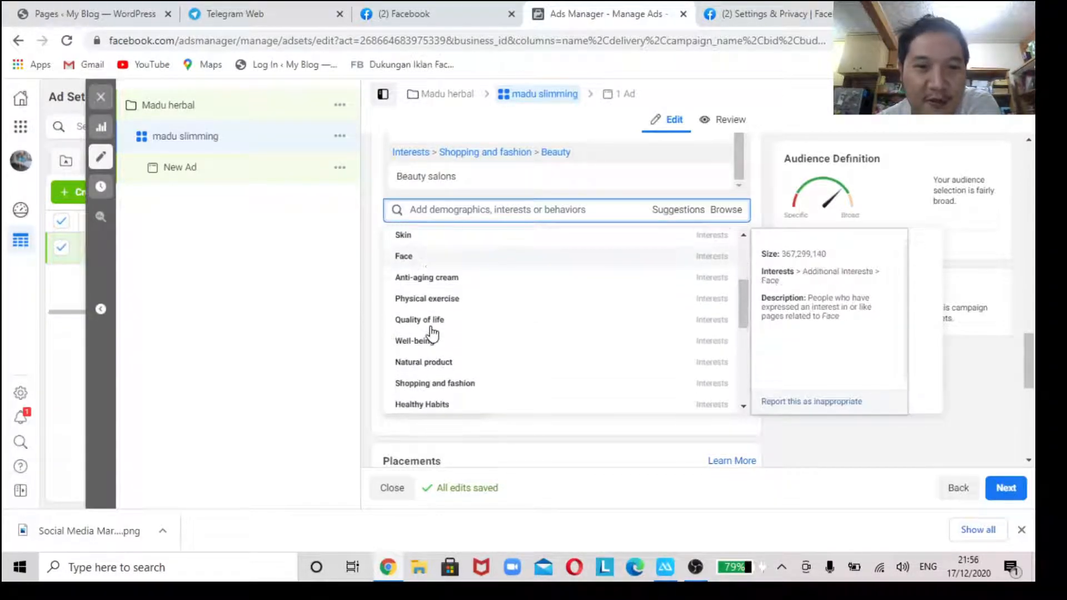
{"action": "scroll", "coordinate": [537, 311], "scroll_direction": "up", "scroll_amount": 3}
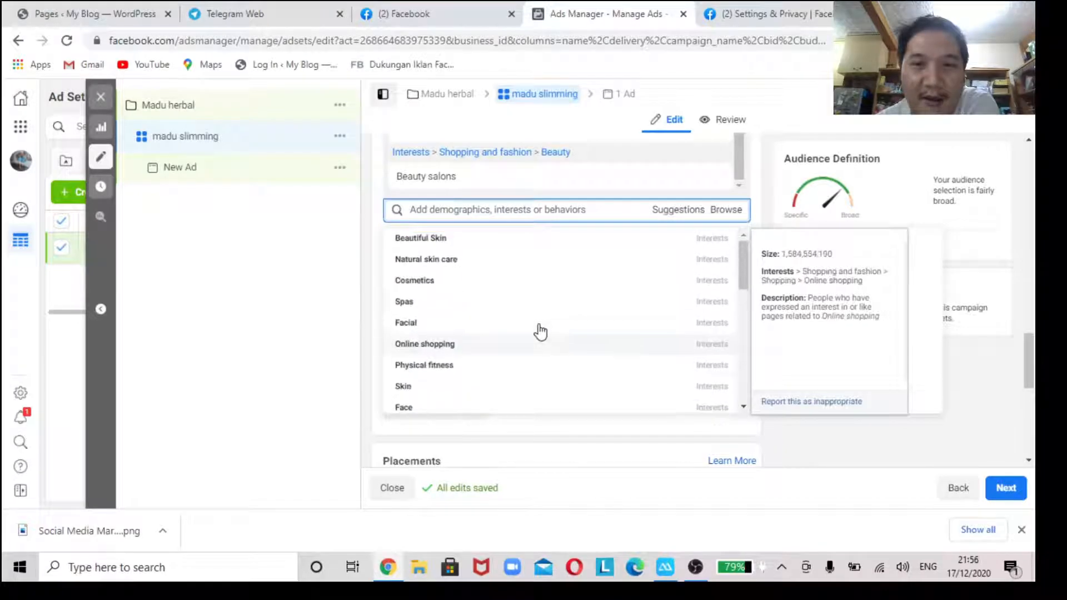
{"action": "scroll", "coordinate": [541, 333], "scroll_direction": "up", "scroll_amount": 5}
{"action": "scroll", "coordinate": [547, 344], "scroll_direction": "down", "scroll_amount": 4}
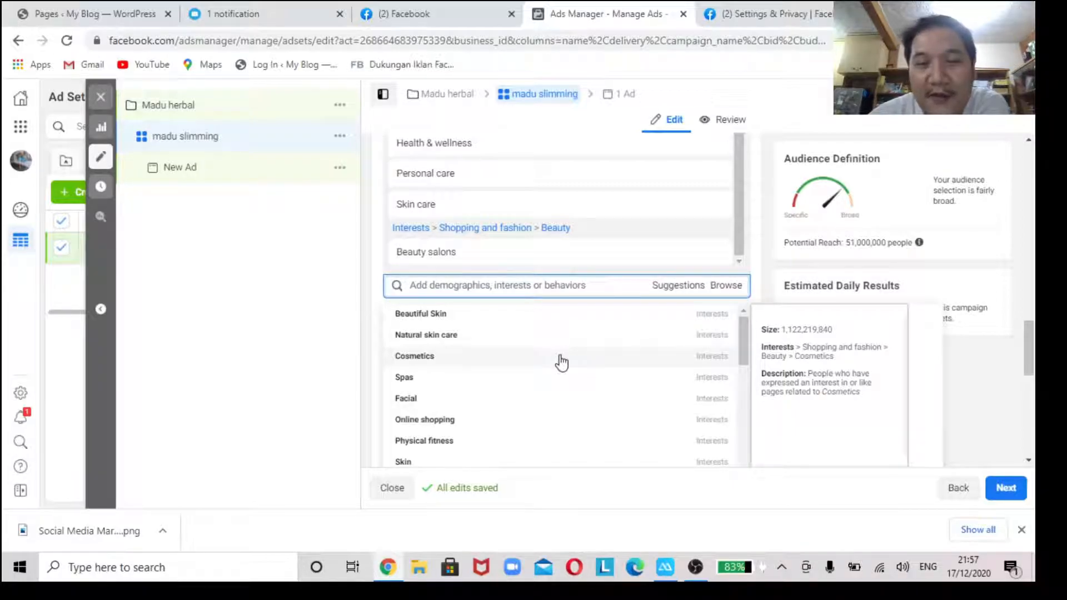
{"action": "scroll", "coordinate": [562, 361], "scroll_direction": "up", "scroll_amount": 2}
{"action": "scroll", "coordinate": [564, 389], "scroll_direction": "down", "scroll_amount": 4}
{"action": "scroll", "coordinate": [593, 316], "scroll_direction": "down", "scroll_amount": 3}
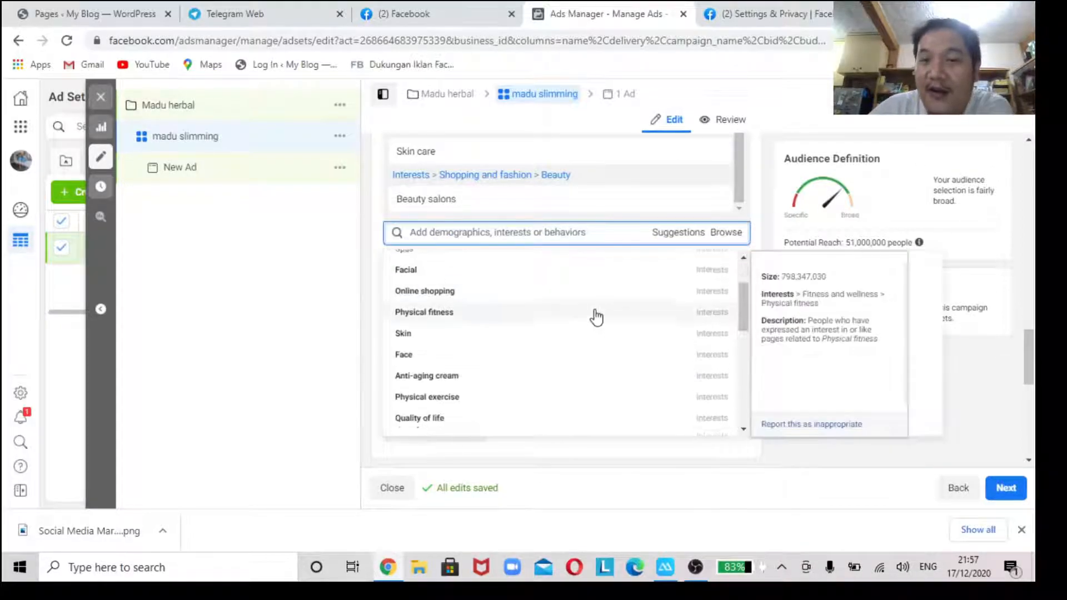
{"action": "scroll", "coordinate": [520, 356], "scroll_direction": "down", "scroll_amount": 2}
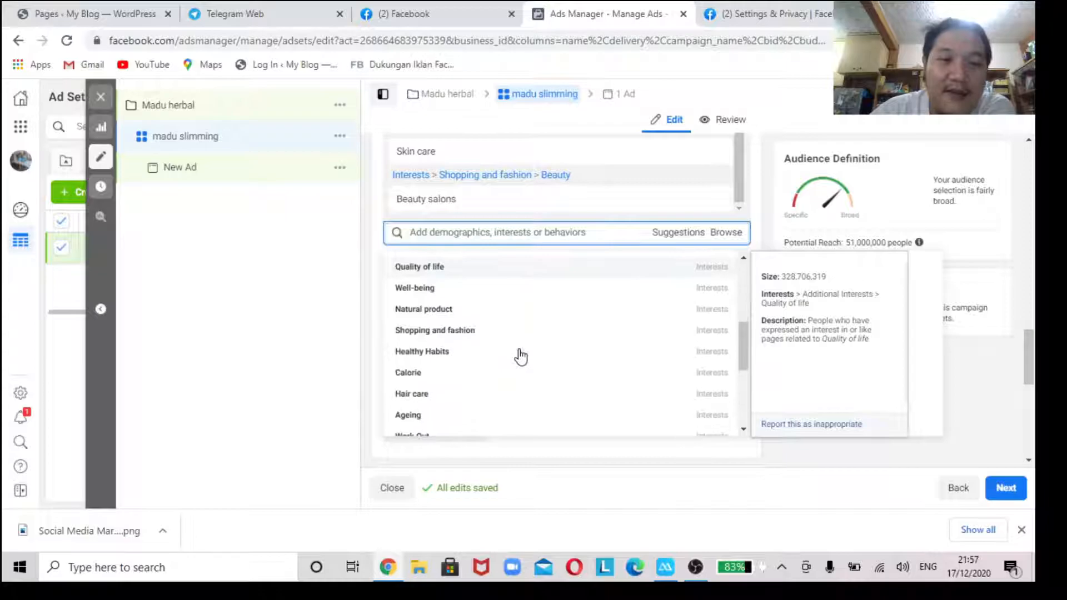
{"action": "scroll", "coordinate": [521, 356], "scroll_direction": "up", "scroll_amount": 4}
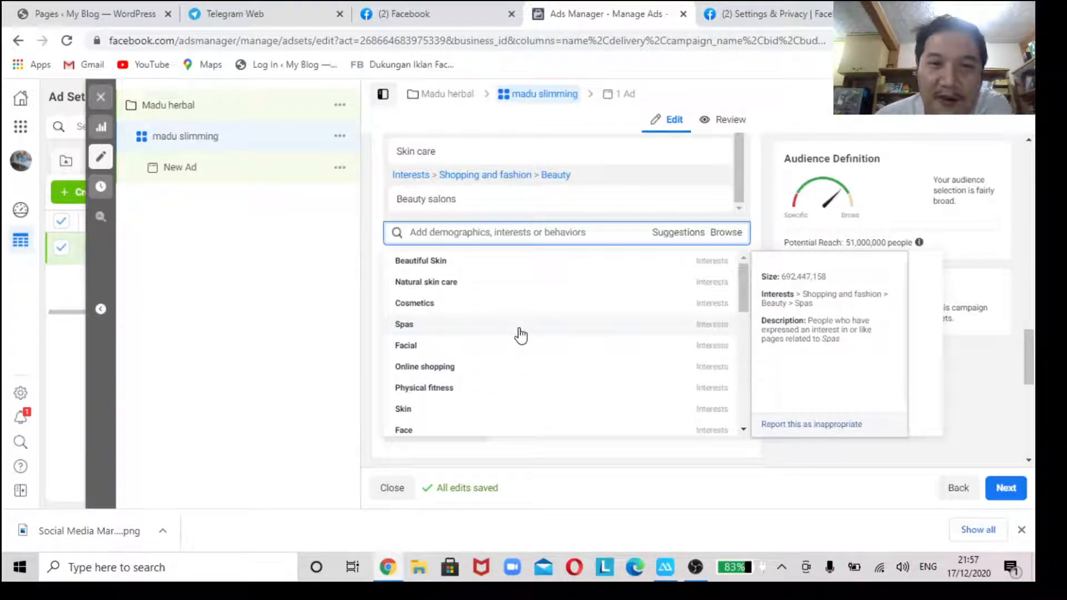
{"action": "scroll", "coordinate": [578, 365], "scroll_direction": "down", "scroll_amount": 3}
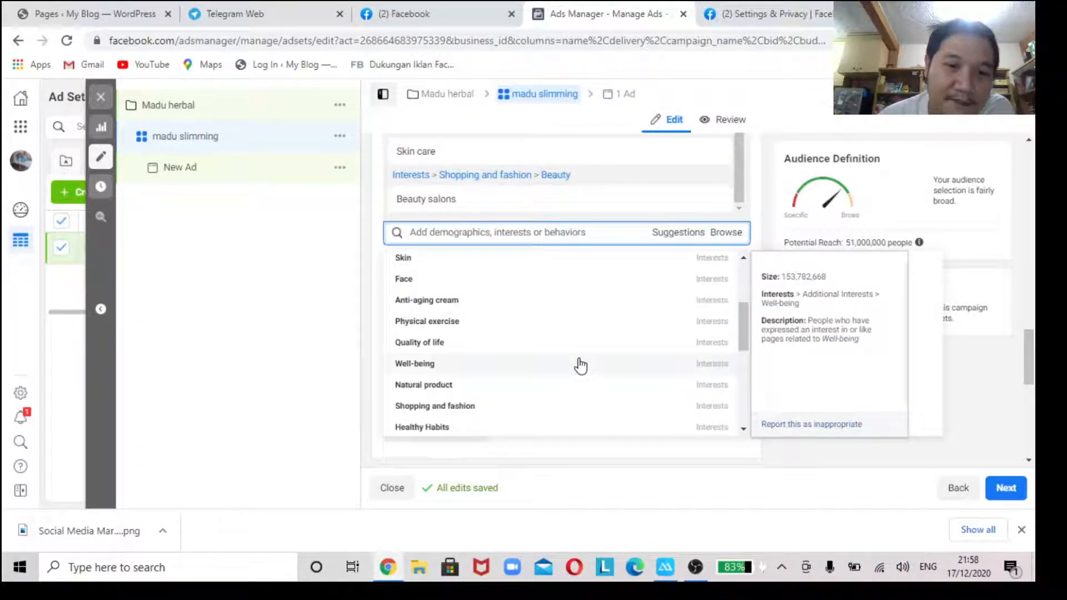
{"action": "scroll", "coordinate": [580, 365], "scroll_direction": "down", "scroll_amount": 3}
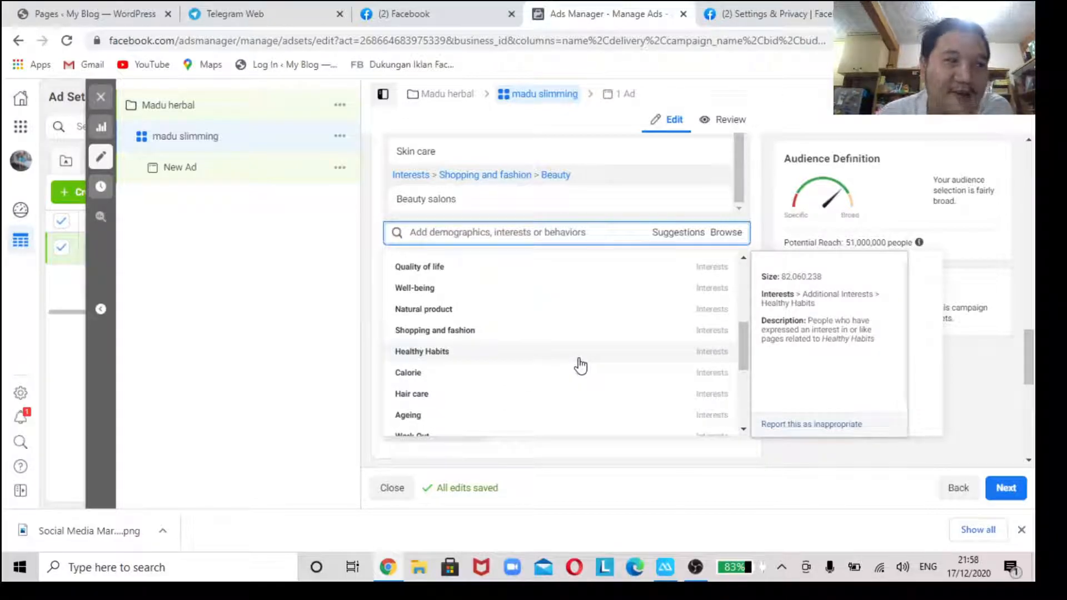
{"action": "scroll", "coordinate": [480, 361], "scroll_direction": "up", "scroll_amount": 3}
{"action": "scroll", "coordinate": [489, 322], "scroll_direction": "down", "scroll_amount": 3}
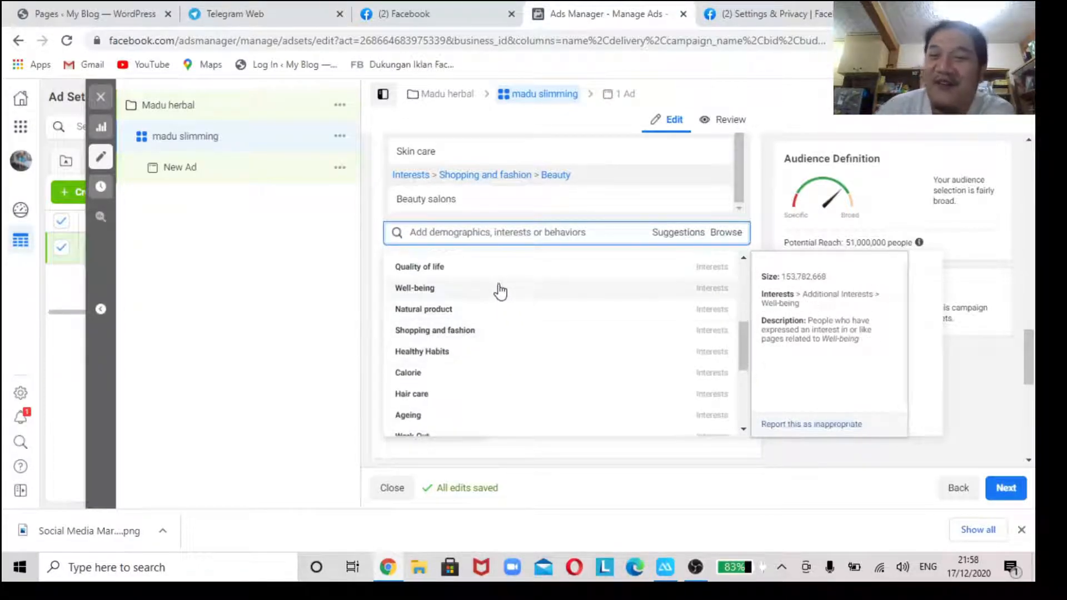
{"action": "scroll", "coordinate": [489, 317], "scroll_direction": "up", "scroll_amount": 3}
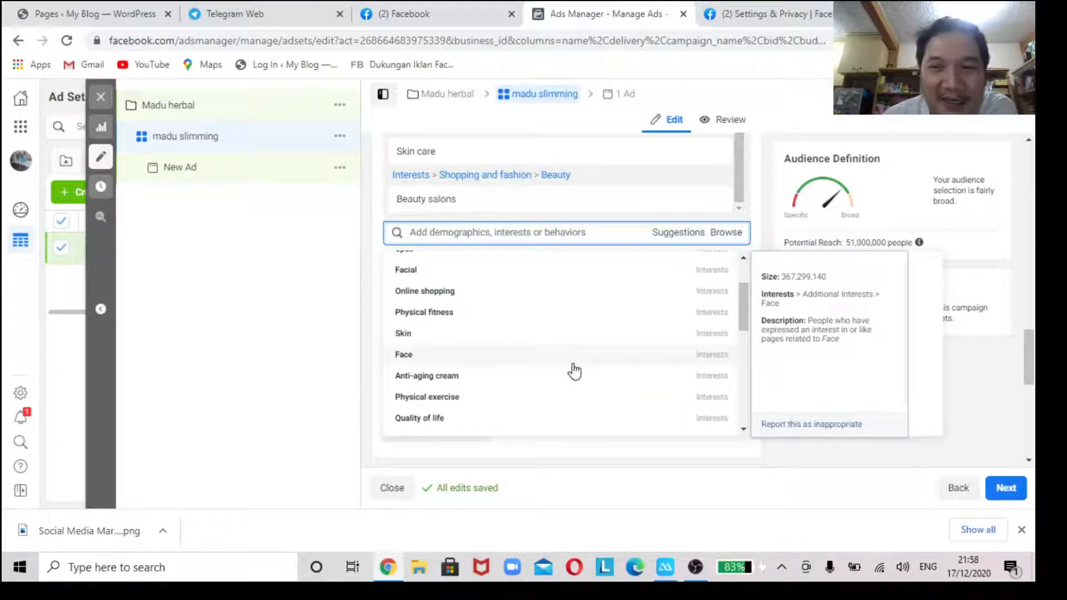
{"action": "scroll", "coordinate": [574, 370], "scroll_direction": "down", "scroll_amount": 3}
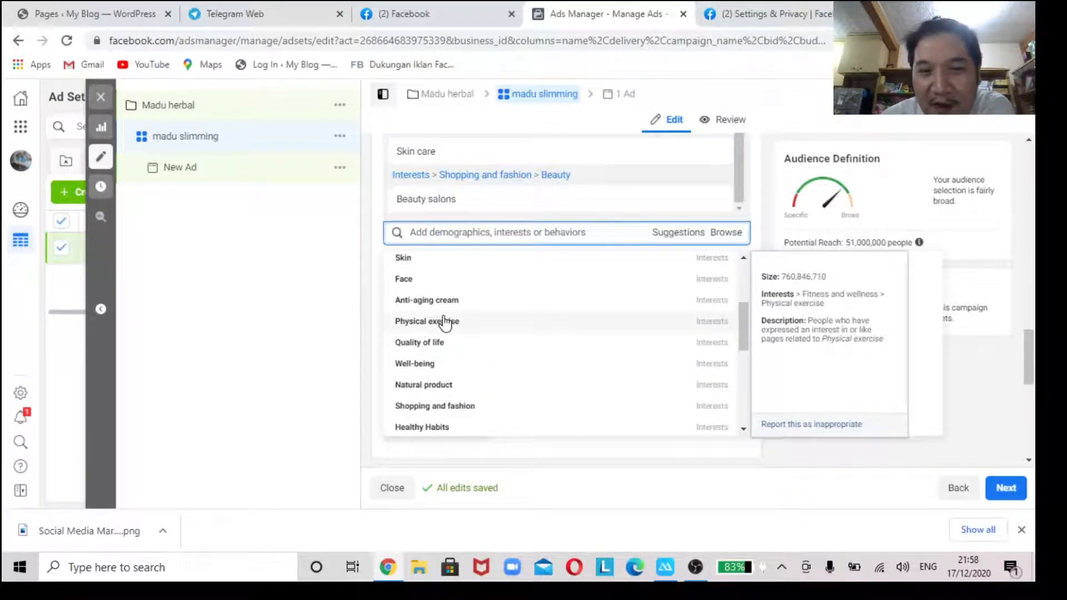
{"action": "scroll", "coordinate": [439, 374], "scroll_direction": "up", "scroll_amount": 3}
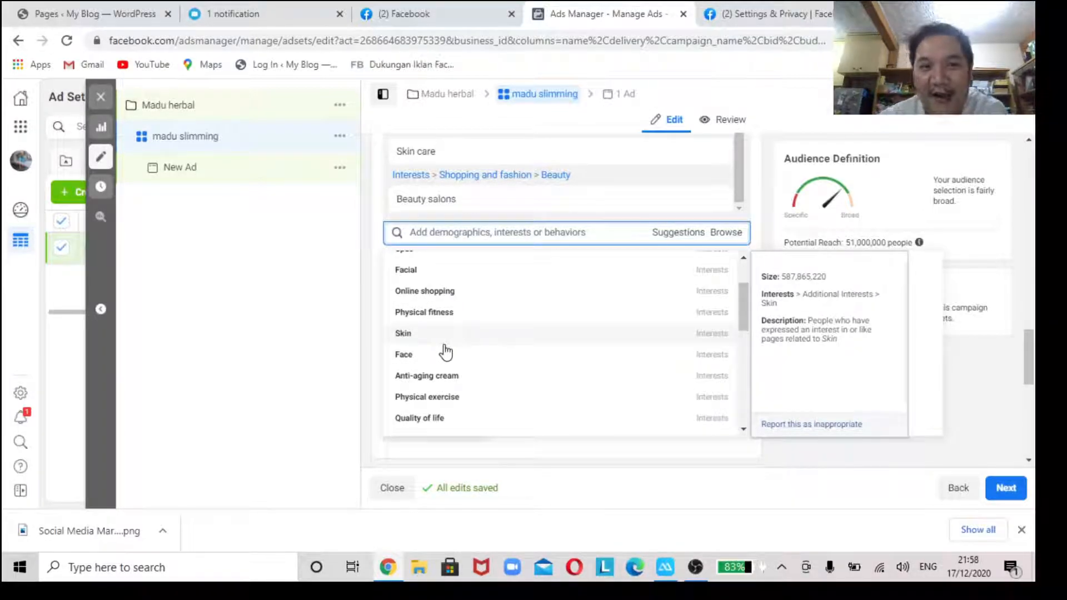
Search the detailed targeting for "obesitas" and the shortened term "obesi", and clear the search.
{"action": "left_click", "coordinate": [511, 237]}
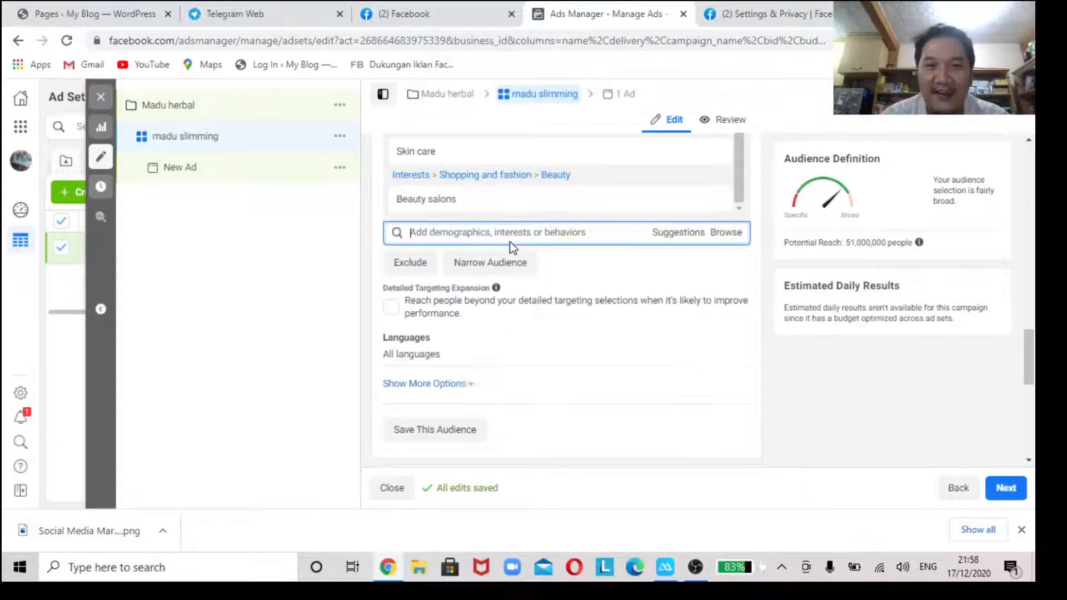
{"action": "type", "text": "ob"}
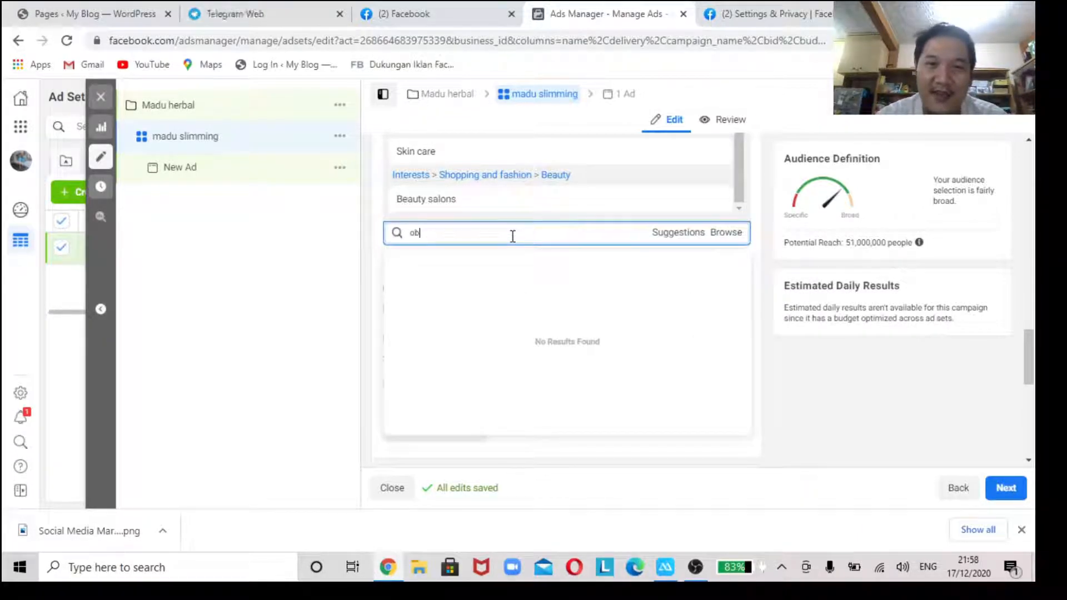
{"action": "type", "text": "esitas"}
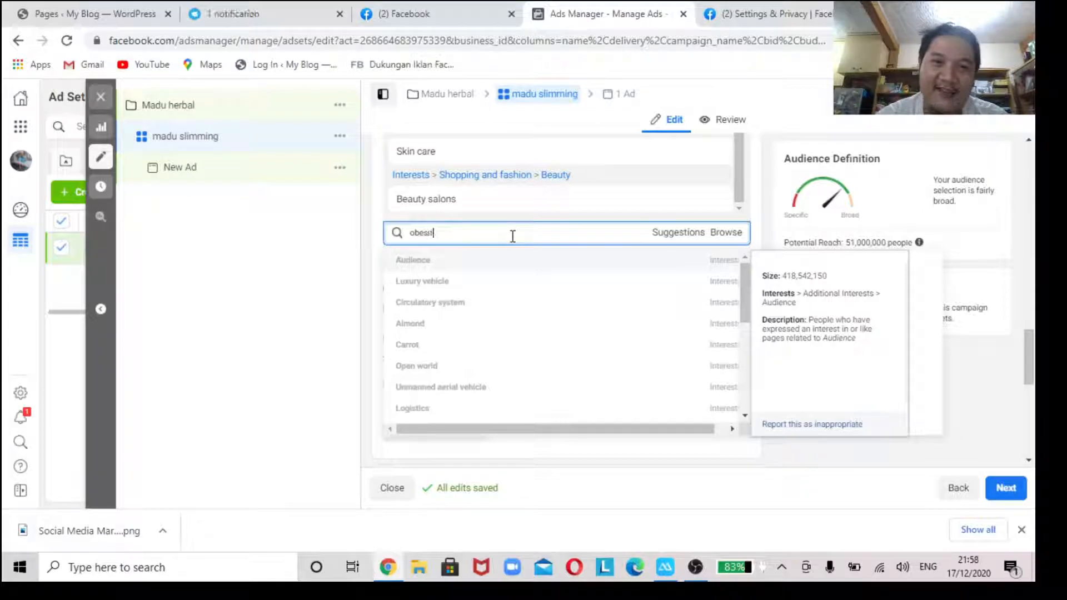
{"action": "key", "text": "BackSpace"}
{"action": "key", "text": "BackSpace"}
{"action": "key", "text": "BackSpace"}
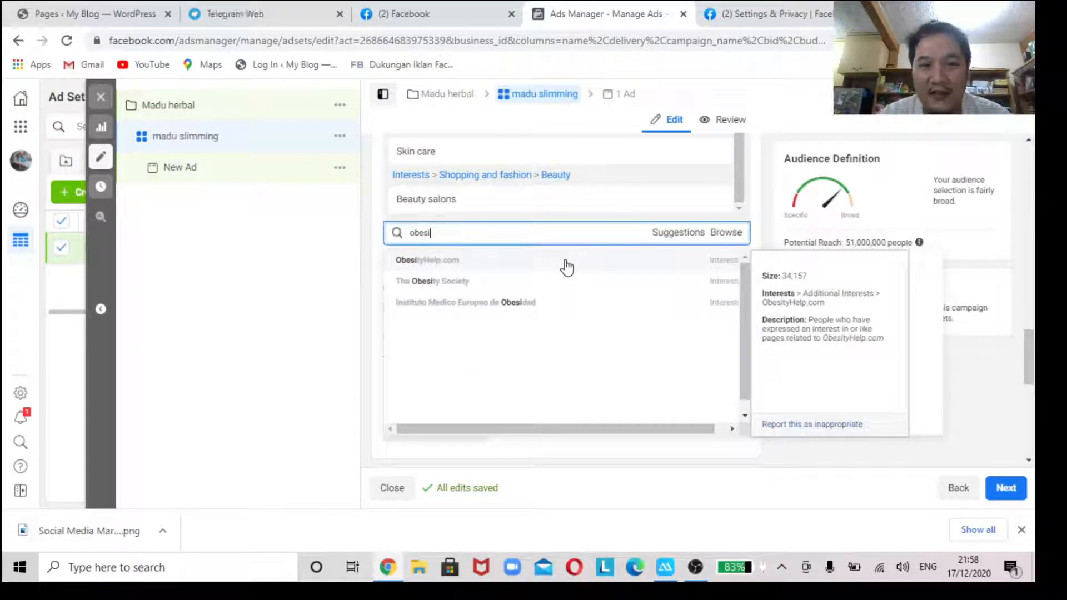
{"action": "type", "text": "t"}
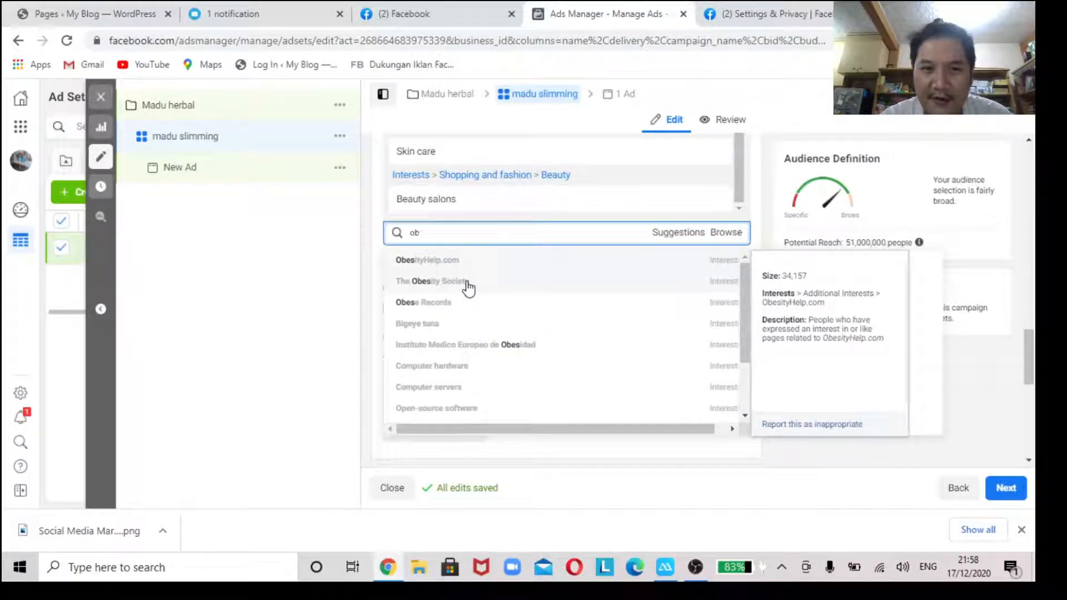
{"action": "key", "text": "BackSpace"}
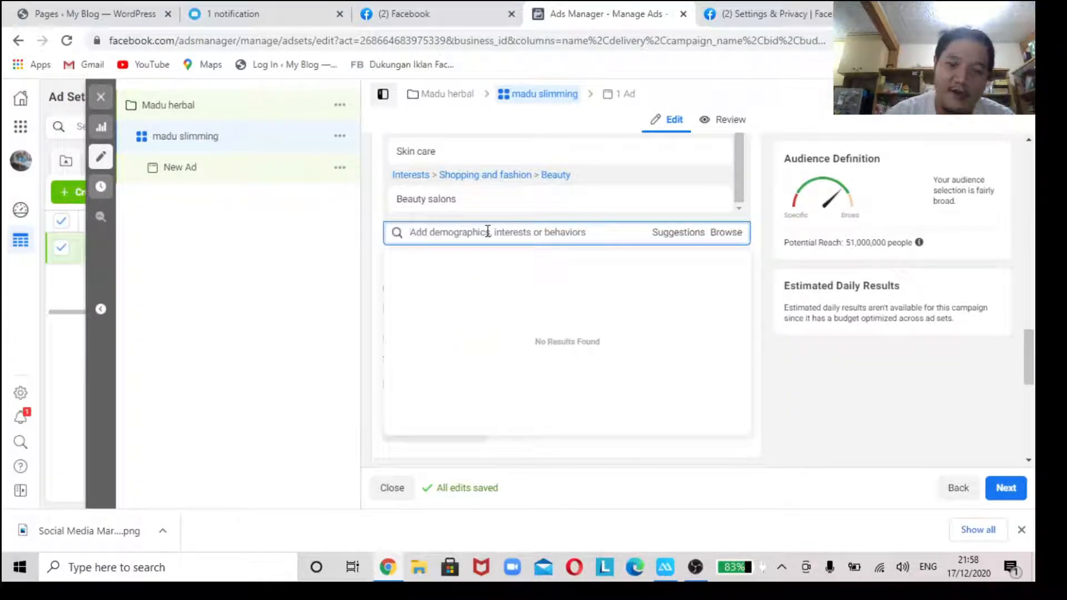
Search the detailed targeting for "fat" and add a matching interest.
{"action": "type", "text": "fat"}
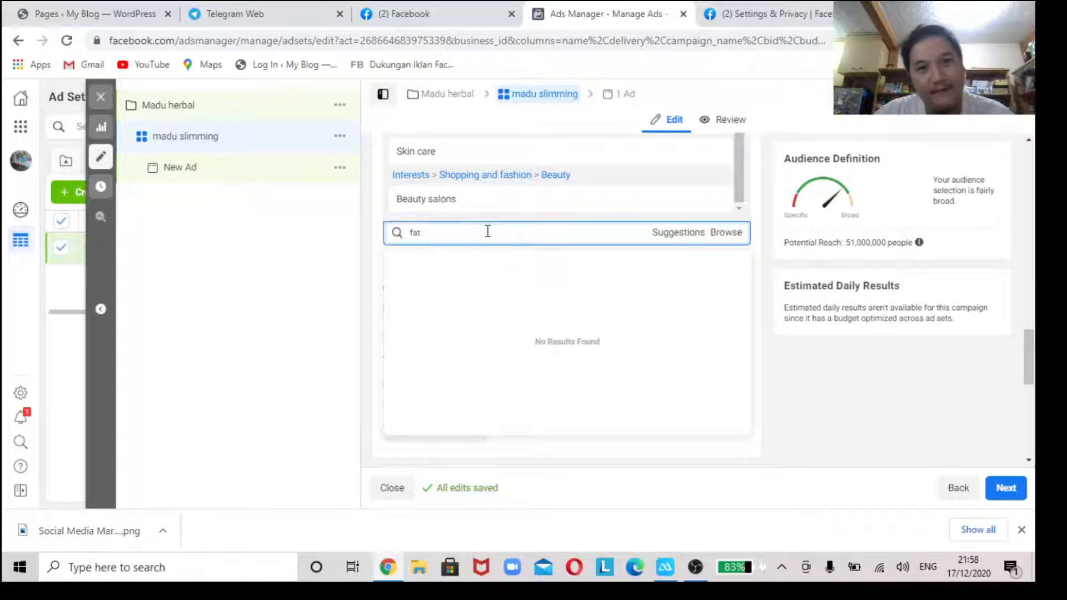
{"action": "left_click", "coordinate": [716, 254]}
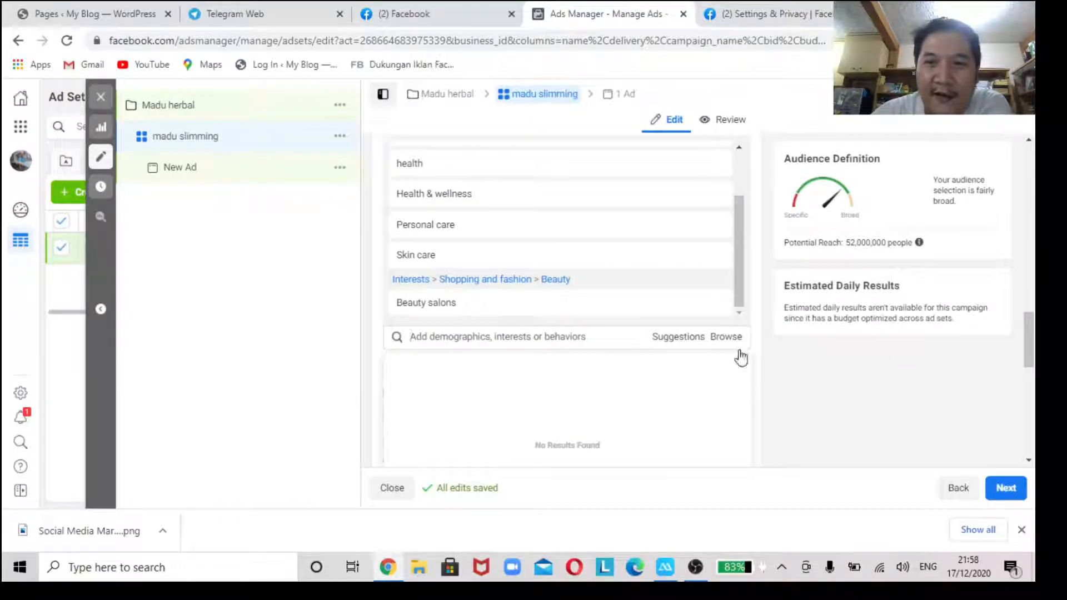
{"action": "scroll", "coordinate": [739, 351], "scroll_direction": "down", "scroll_amount": 1}
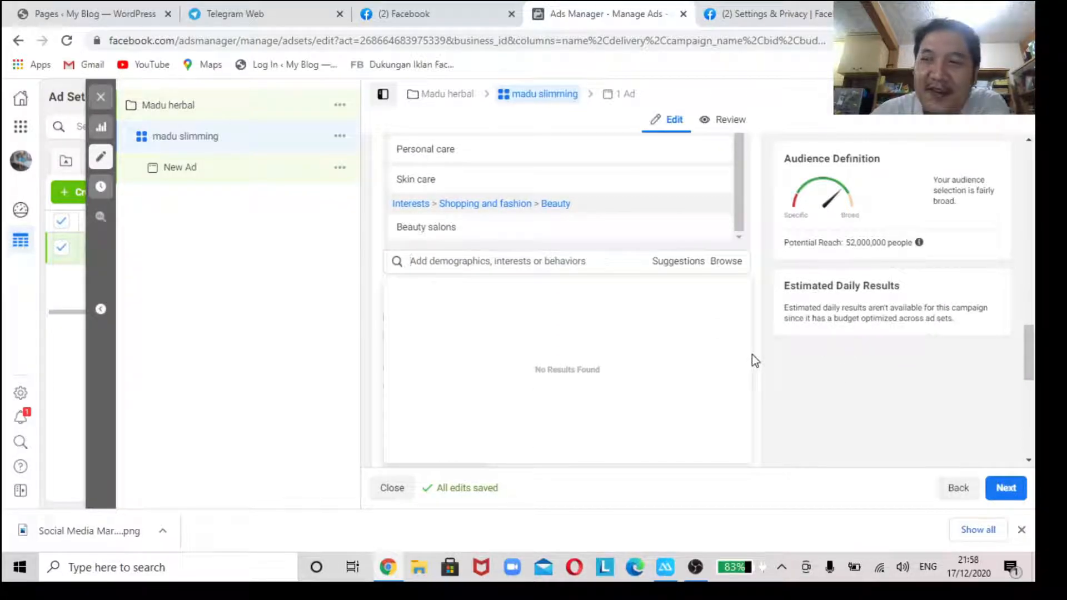
Add the suggested interest Calorie to the detailed targeting.
{"action": "left_click", "coordinate": [679, 261]}
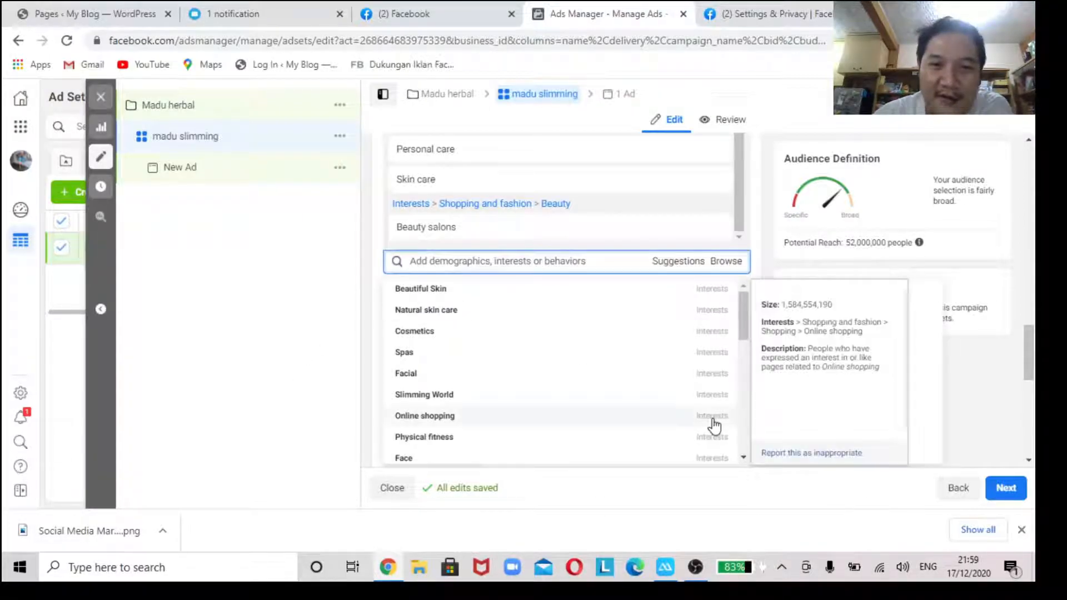
{"action": "scroll", "coordinate": [596, 423], "scroll_direction": "down", "scroll_amount": 1}
{"action": "scroll", "coordinate": [560, 400], "scroll_direction": "down", "scroll_amount": 1}
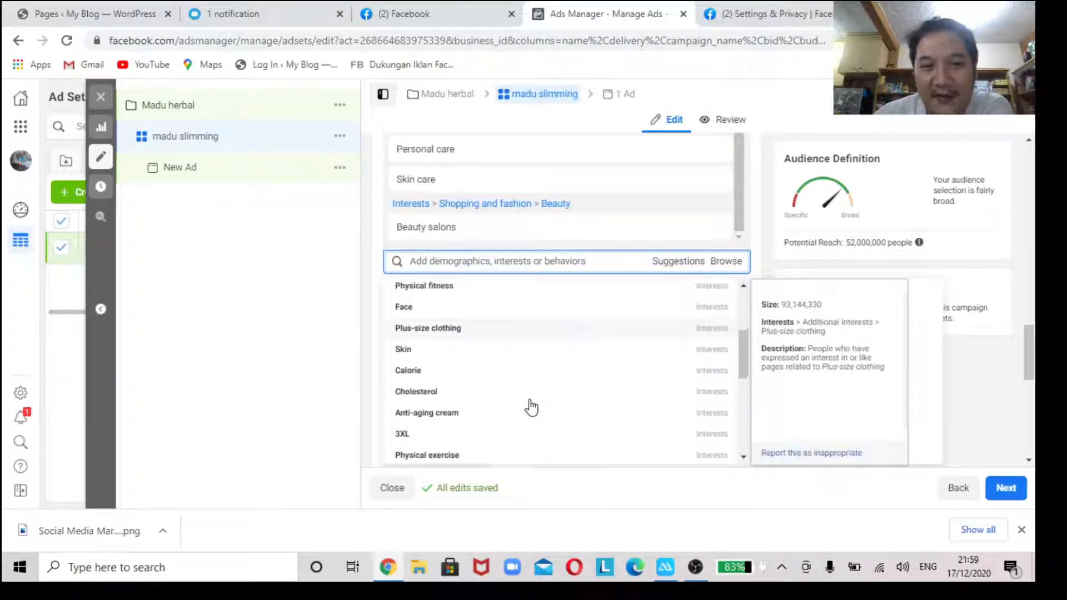
{"action": "left_click", "coordinate": [429, 373]}
Search the detailed targeting for "selfie" and add the Selfie interest.
{"action": "scroll", "coordinate": [526, 383], "scroll_direction": "down", "scroll_amount": 3}
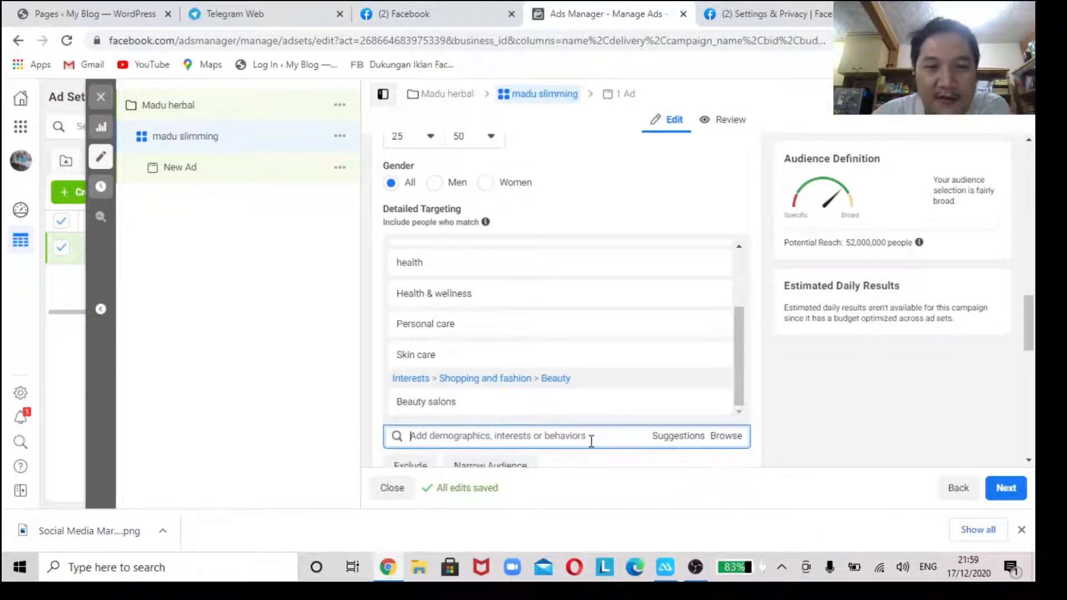
{"action": "type", "text": "selfie"}
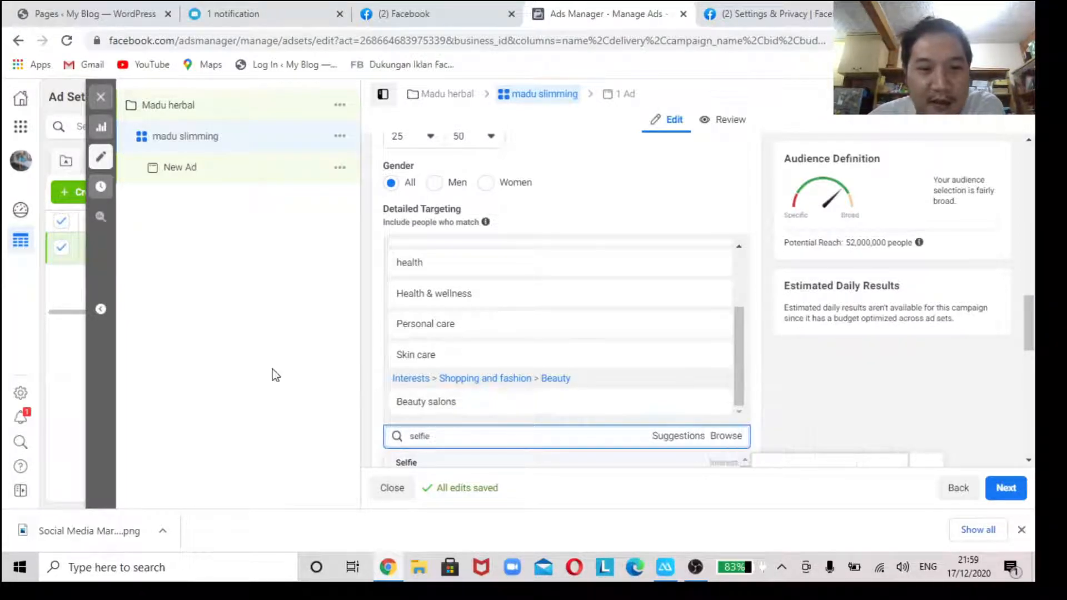
{"action": "scroll", "coordinate": [927, 409], "scroll_direction": "down", "scroll_amount": 1}
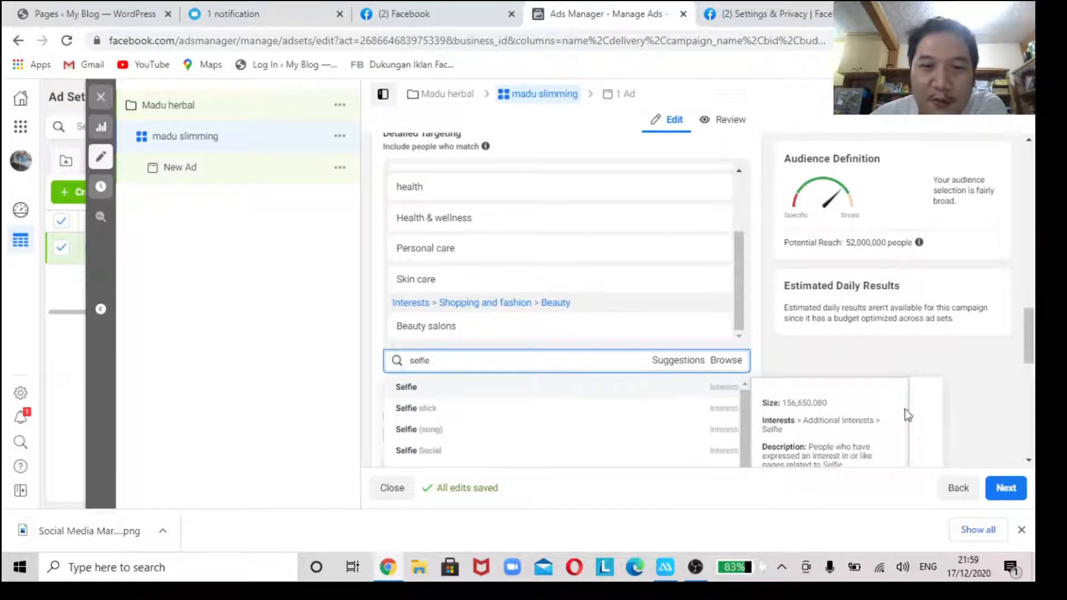
{"action": "left_click", "coordinate": [457, 389]}
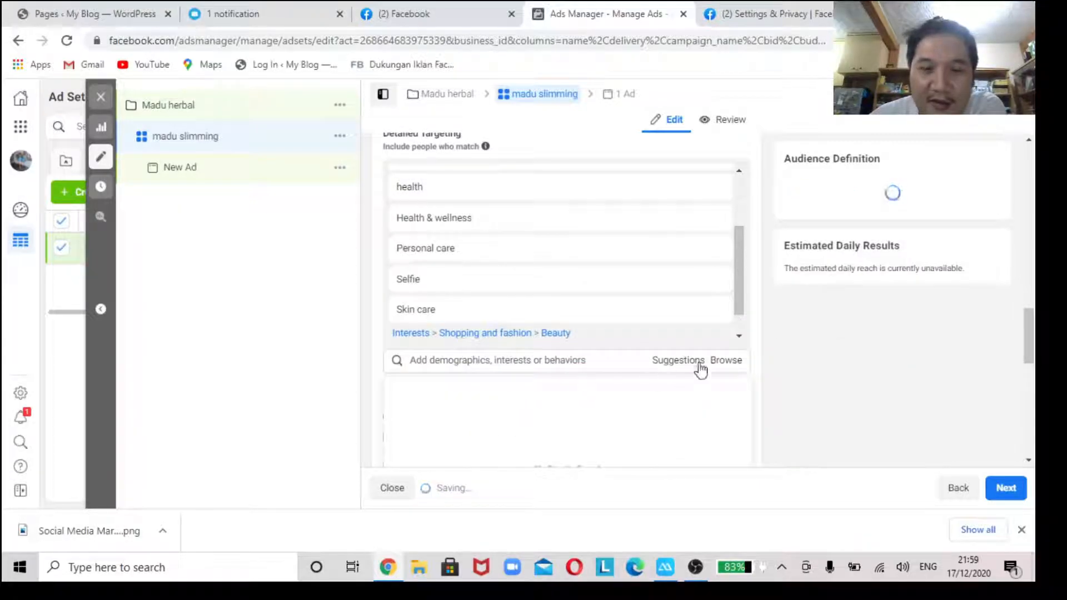
Add the suggested interest Photography to the detailed targeting.
{"action": "scroll", "coordinate": [772, 365], "scroll_direction": "down", "scroll_amount": 2}
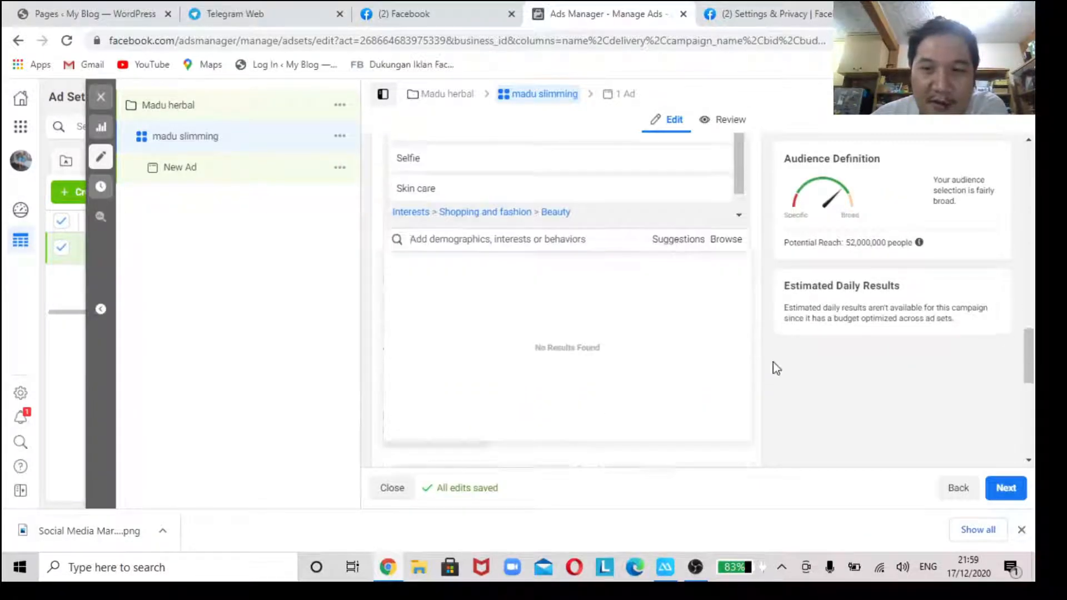
{"action": "scroll", "coordinate": [679, 351], "scroll_direction": "up", "scroll_amount": 1}
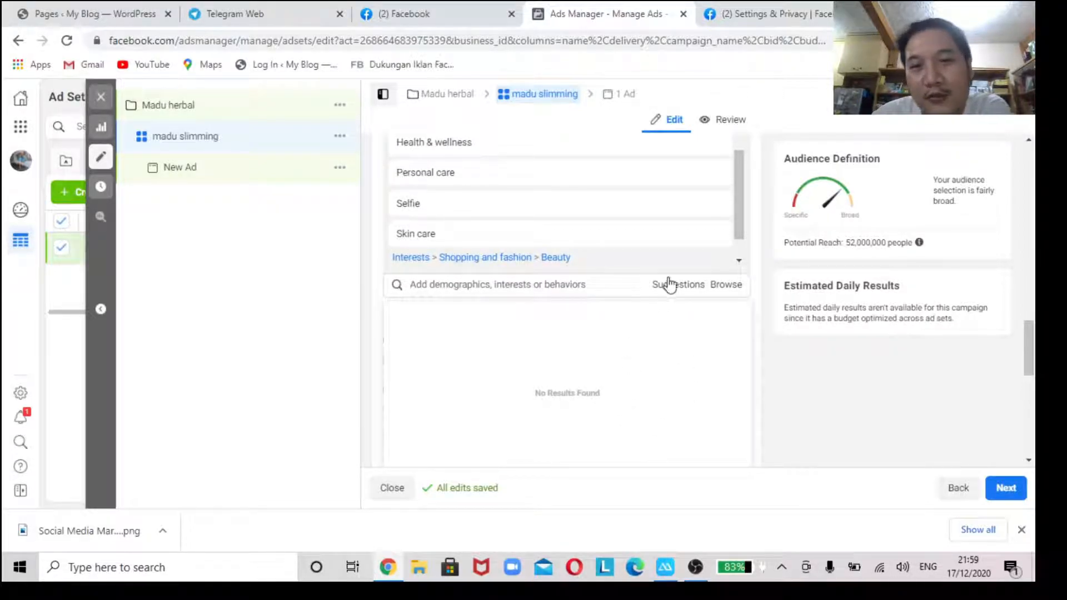
{"action": "left_click", "coordinate": [673, 286]}
{"action": "scroll", "coordinate": [428, 417], "scroll_direction": "down", "scroll_amount": 2}
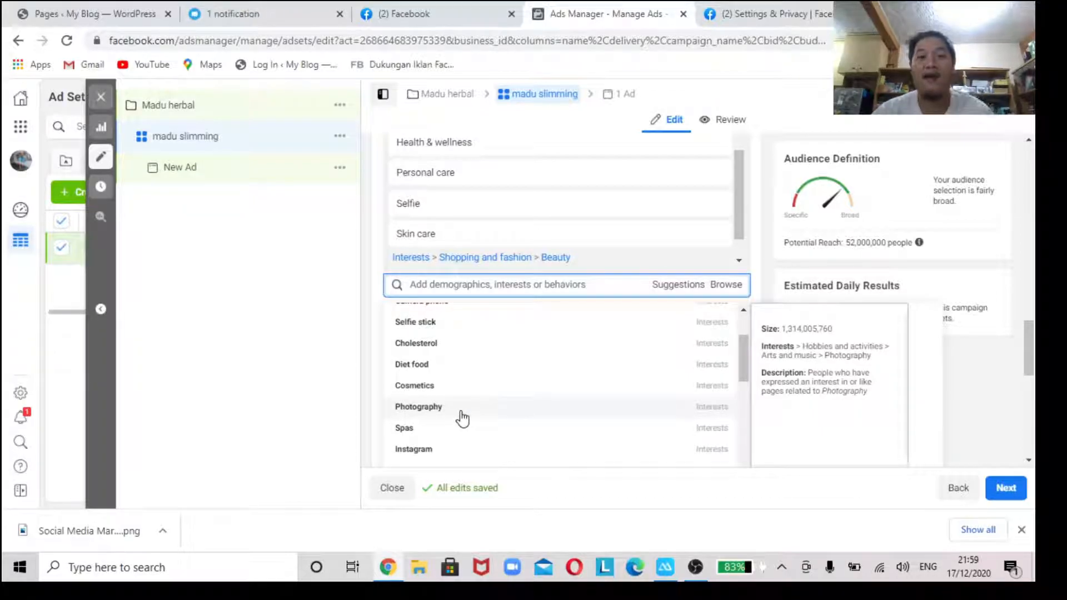
{"action": "left_click", "coordinate": [461, 411]}
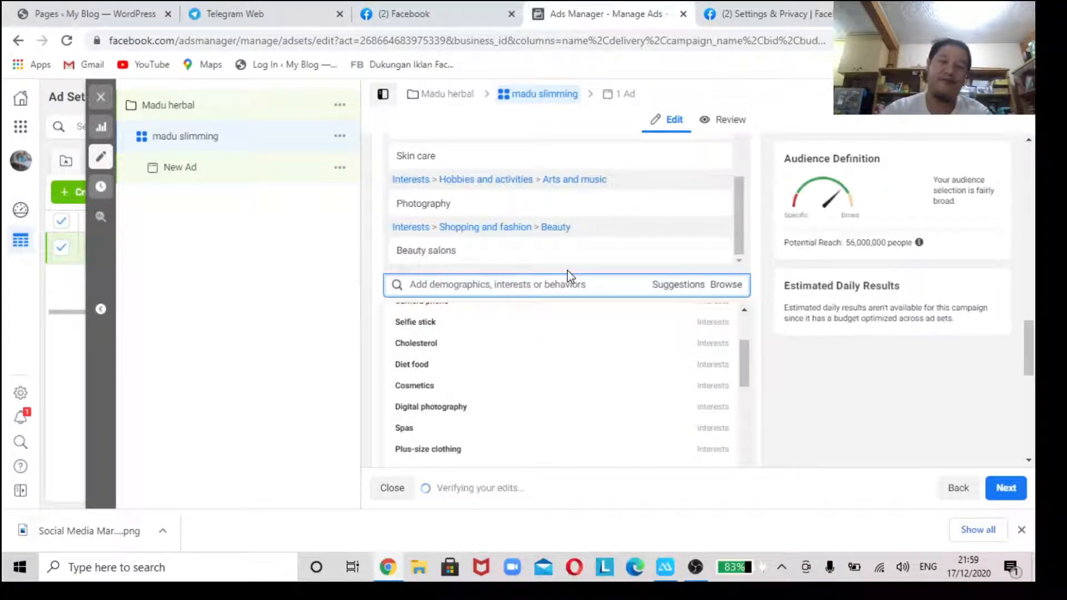
Search the detailed targeting for "socialit" and add the Socialite Life interest.
{"action": "type", "text": "c"}
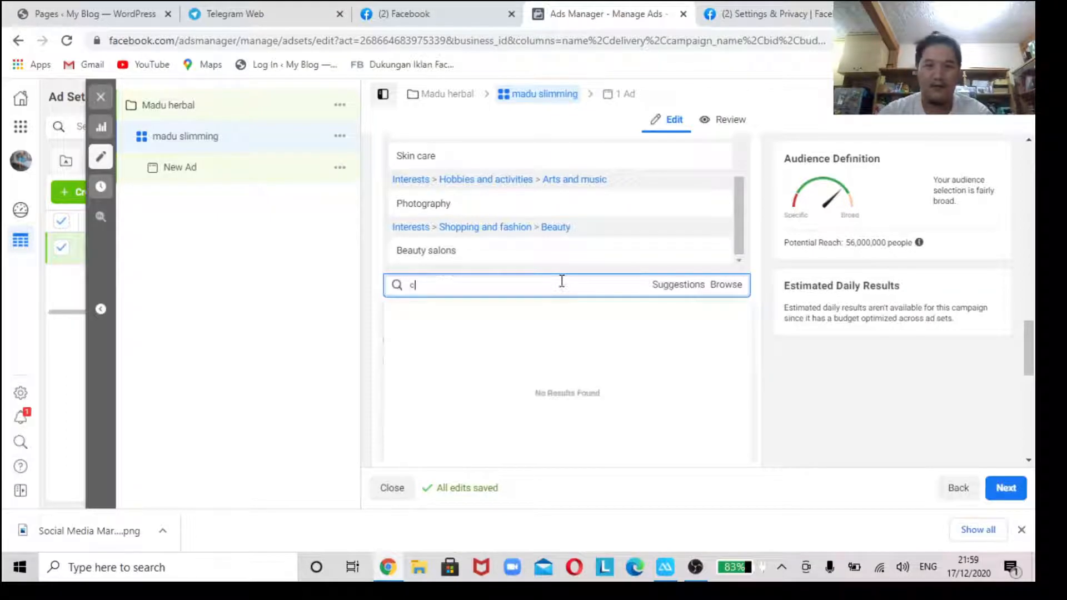
{"action": "type", "text": "ocial"}
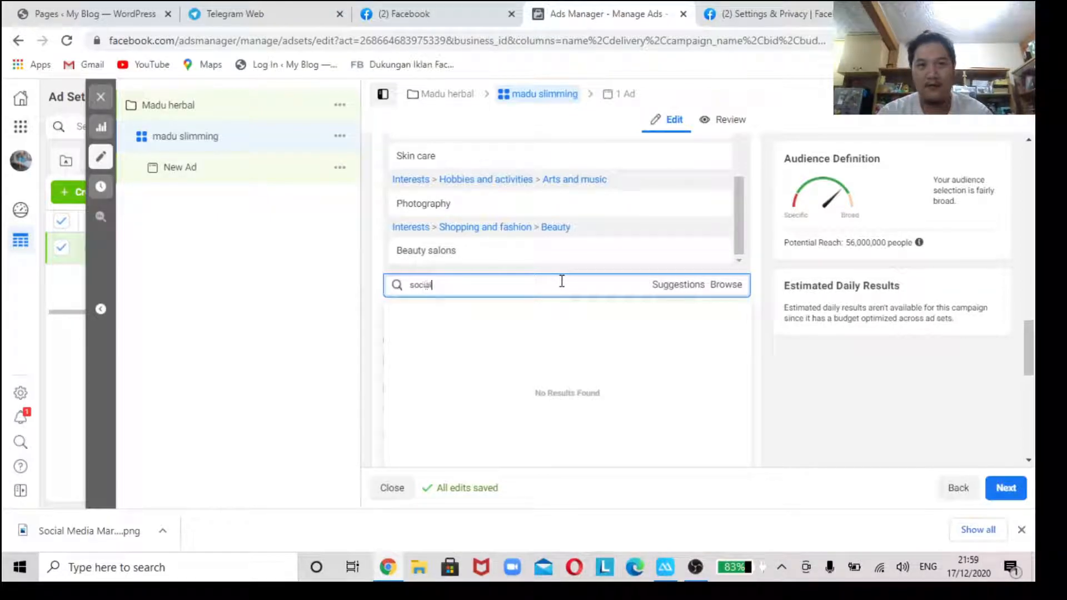
{"action": "type", "text": "it"}
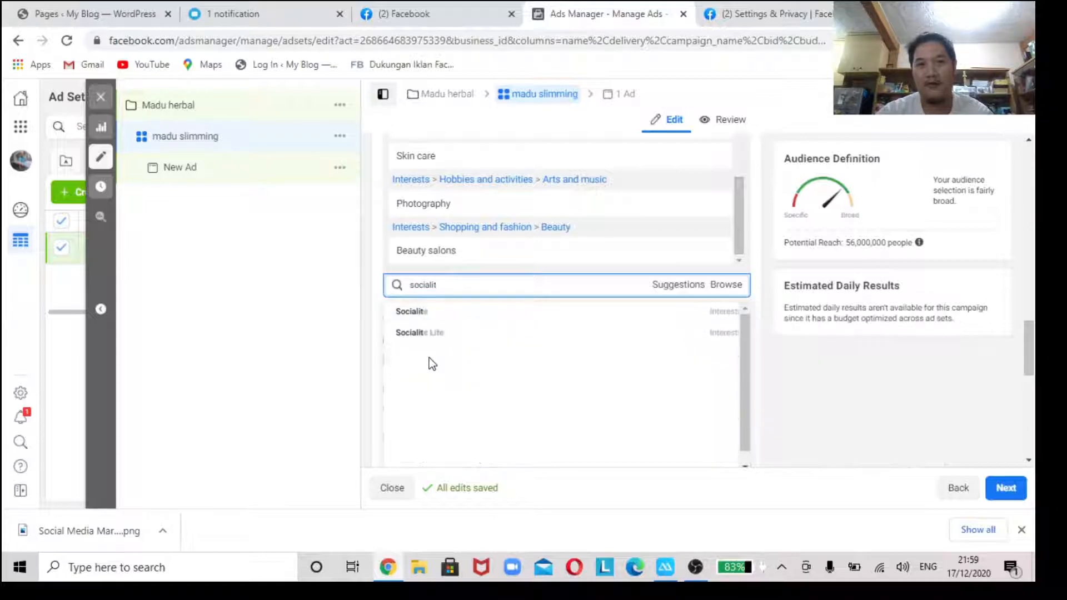
{"action": "left_click", "coordinate": [469, 333]}
{"action": "left_click", "coordinate": [300, 320]}
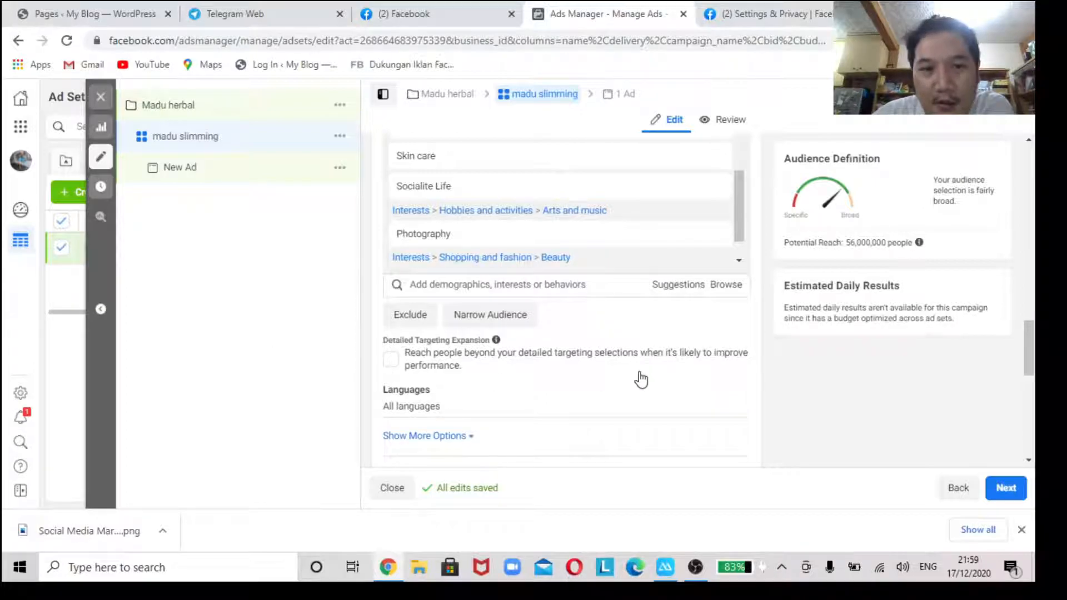
Expand the additional placement options and examine the language, placement and brand safety settings of the ad set.
{"action": "scroll", "coordinate": [639, 375], "scroll_direction": "down", "scroll_amount": 4}
{"action": "scroll", "coordinate": [638, 376], "scroll_direction": "down", "scroll_amount": 5}
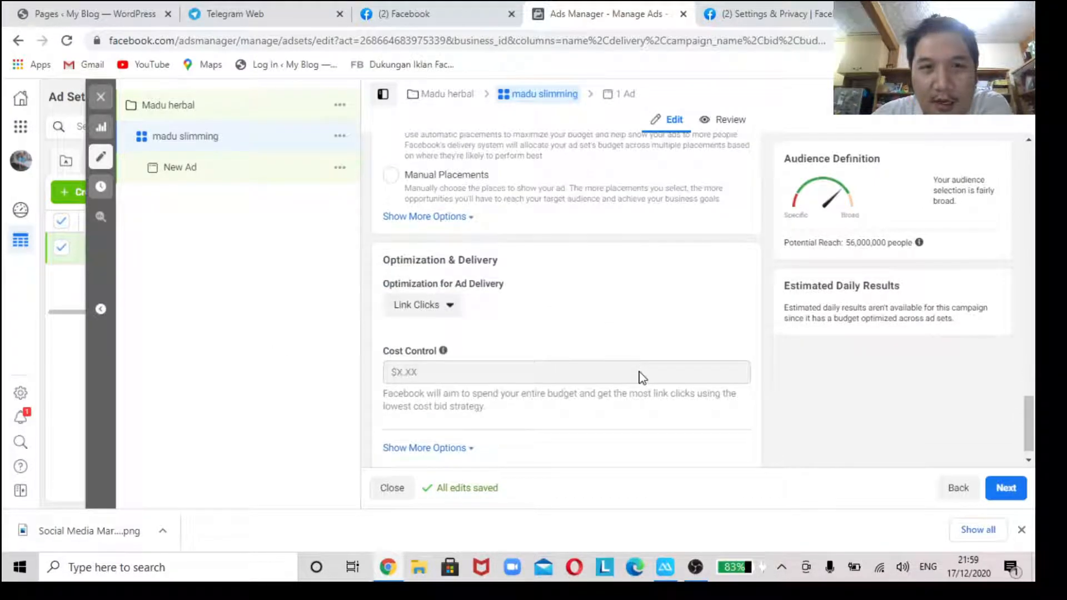
{"action": "scroll", "coordinate": [476, 316], "scroll_direction": "up", "scroll_amount": 5}
{"action": "scroll", "coordinate": [494, 301], "scroll_direction": "up", "scroll_amount": 3}
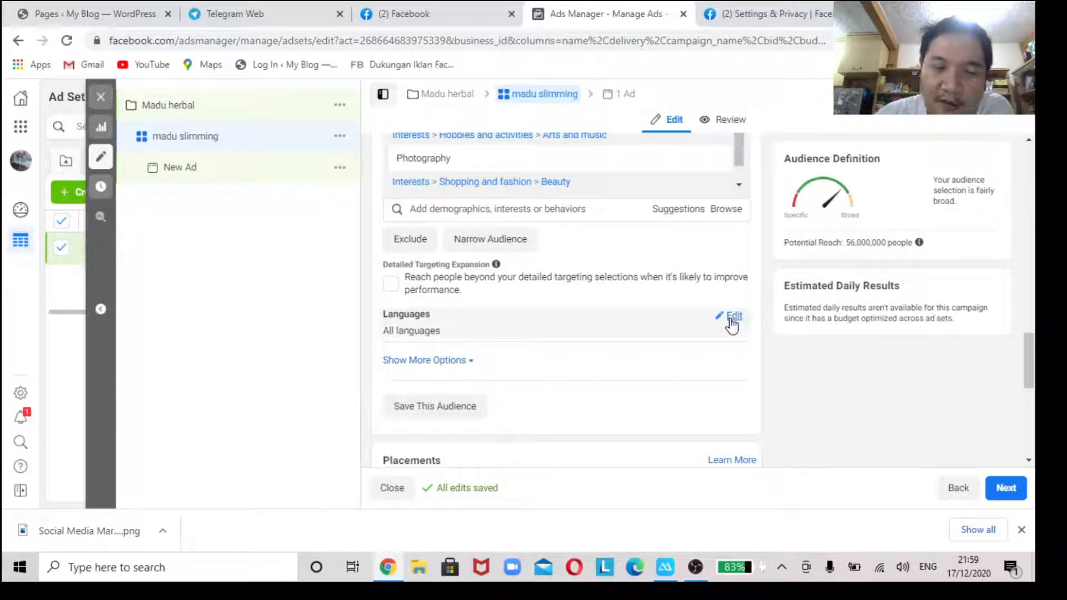
{"action": "scroll", "coordinate": [461, 341], "scroll_direction": "down", "scroll_amount": 2}
{"action": "scroll", "coordinate": [484, 347], "scroll_direction": "down", "scroll_amount": 3}
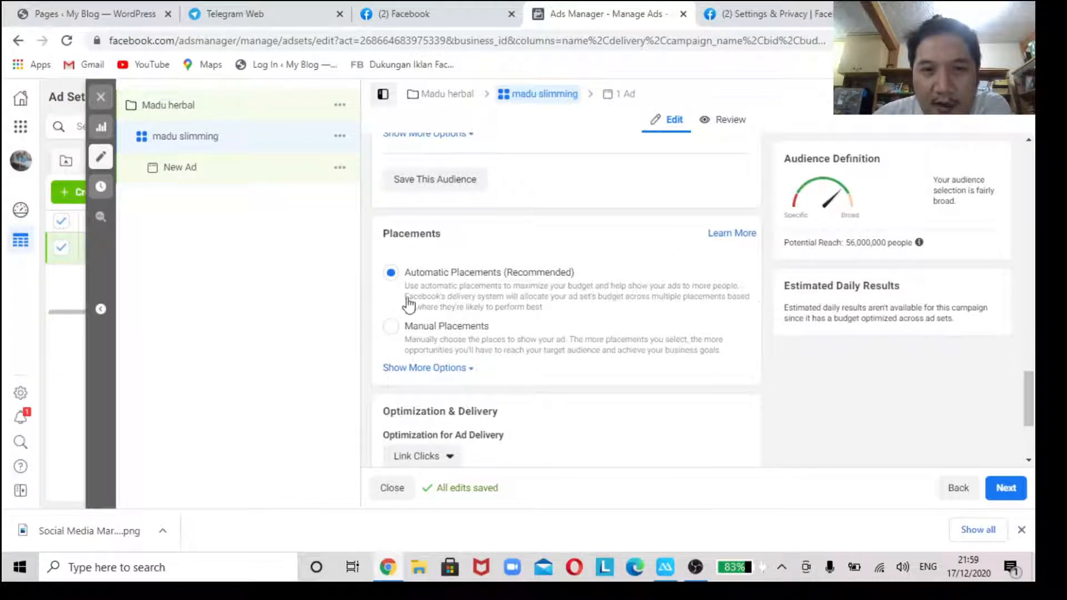
{"action": "left_click", "coordinate": [424, 367]}
{"action": "scroll", "coordinate": [656, 439], "scroll_direction": "down", "scroll_amount": 2}
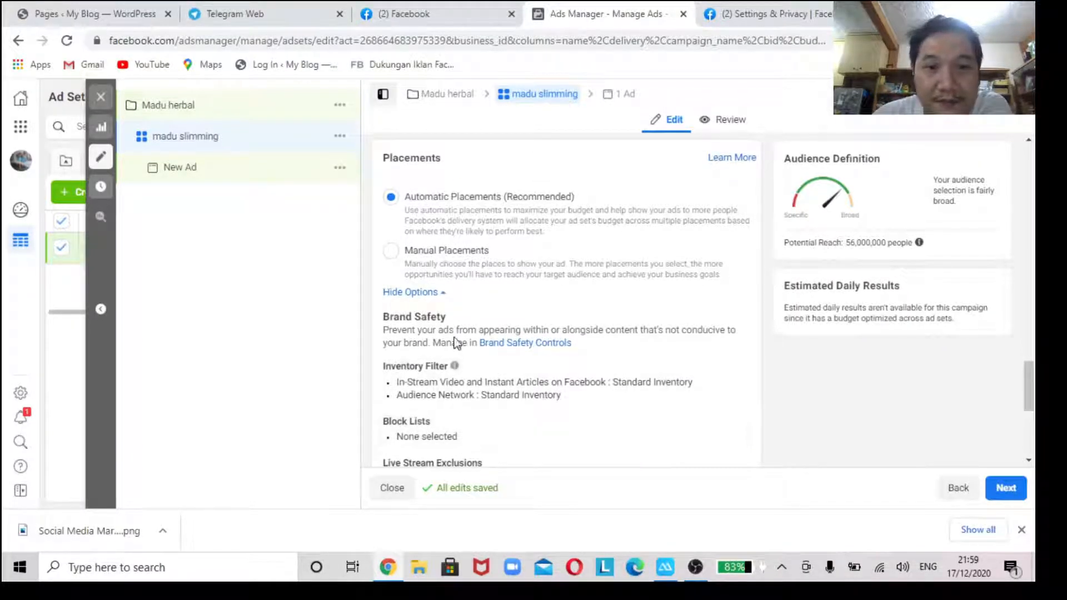
{"action": "scroll", "coordinate": [574, 303], "scroll_direction": "up", "scroll_amount": 2}
{"action": "scroll", "coordinate": [605, 302], "scroll_direction": "down", "scroll_amount": 2}
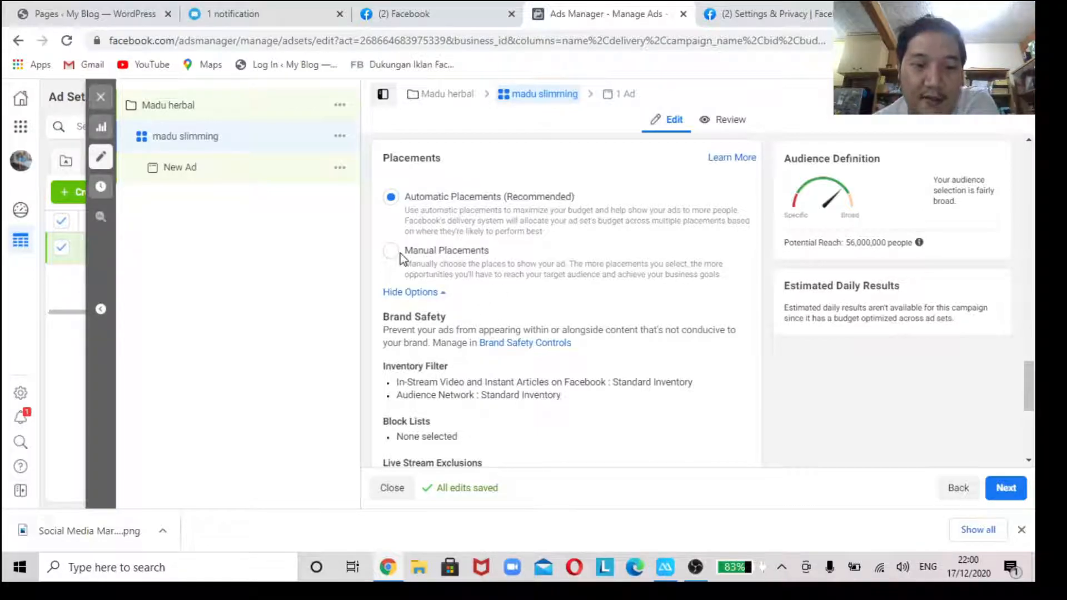
Compare the automatic and manual placement choices and examine the ad set's brand safety, optimization and cost control settings.
{"action": "scroll", "coordinate": [516, 365], "scroll_direction": "down", "scroll_amount": 1}
{"action": "scroll", "coordinate": [516, 363], "scroll_direction": "down", "scroll_amount": 4}
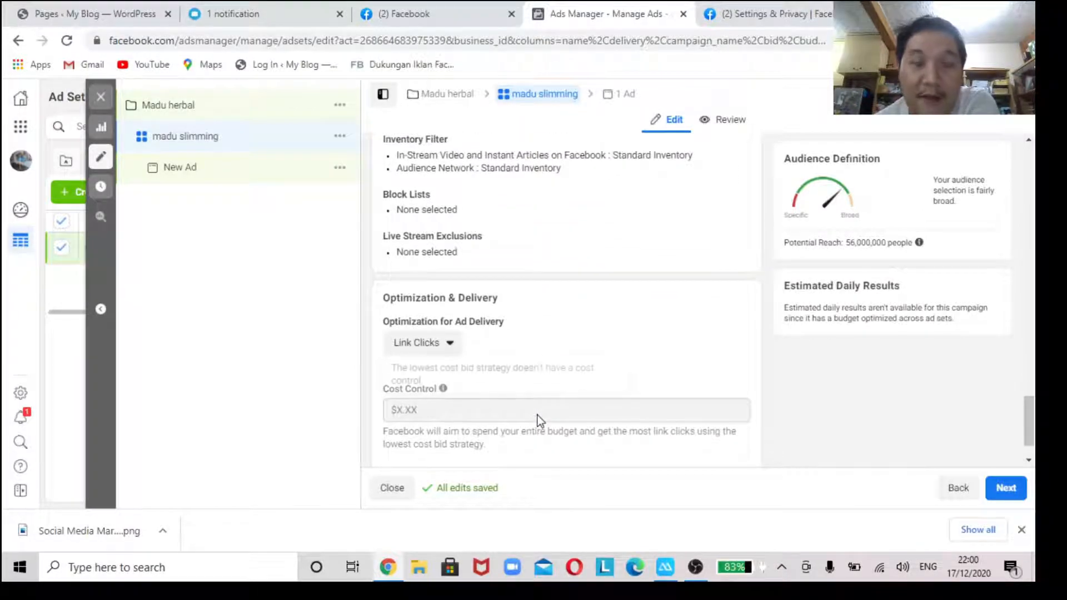
{"action": "scroll", "coordinate": [557, 422], "scroll_direction": "up", "scroll_amount": 1}
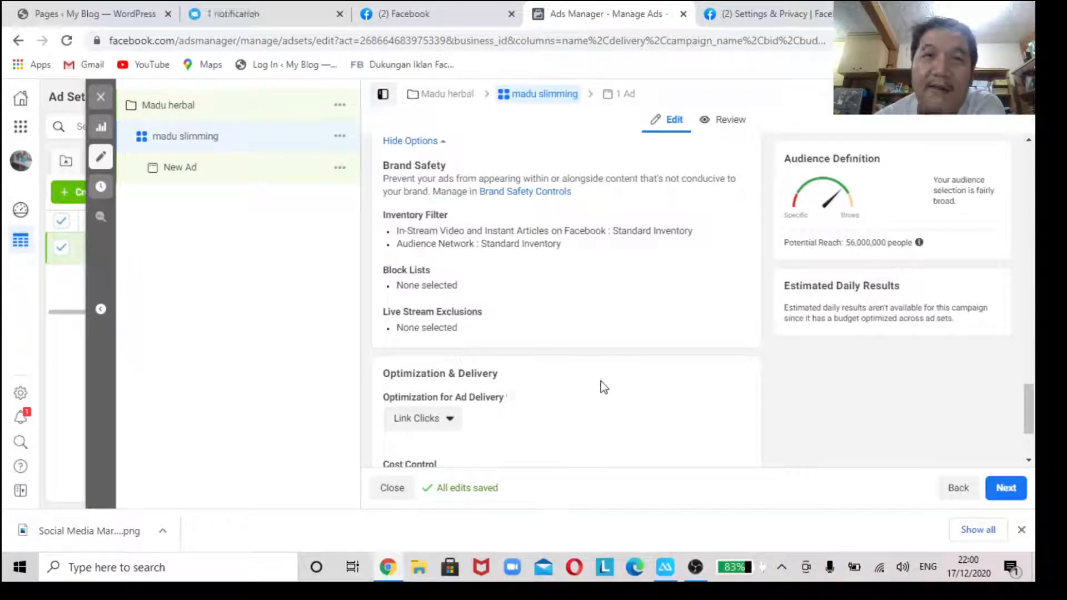
{"action": "scroll", "coordinate": [601, 383], "scroll_direction": "up", "scroll_amount": 3}
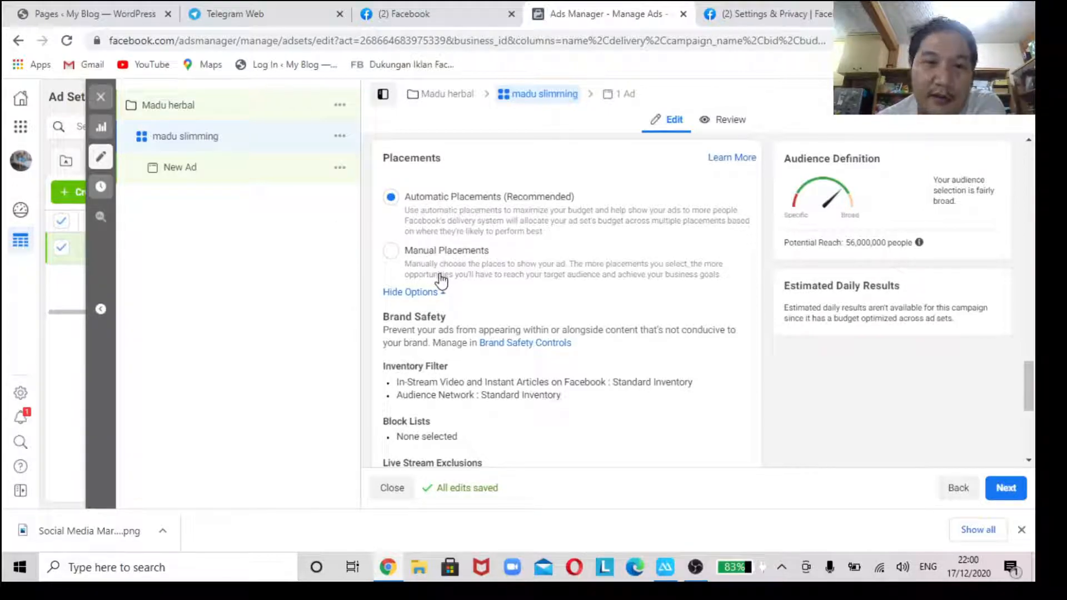
{"action": "scroll", "coordinate": [437, 277], "scroll_direction": "down", "scroll_amount": 2}
{"action": "scroll", "coordinate": [442, 278], "scroll_direction": "down", "scroll_amount": 4}
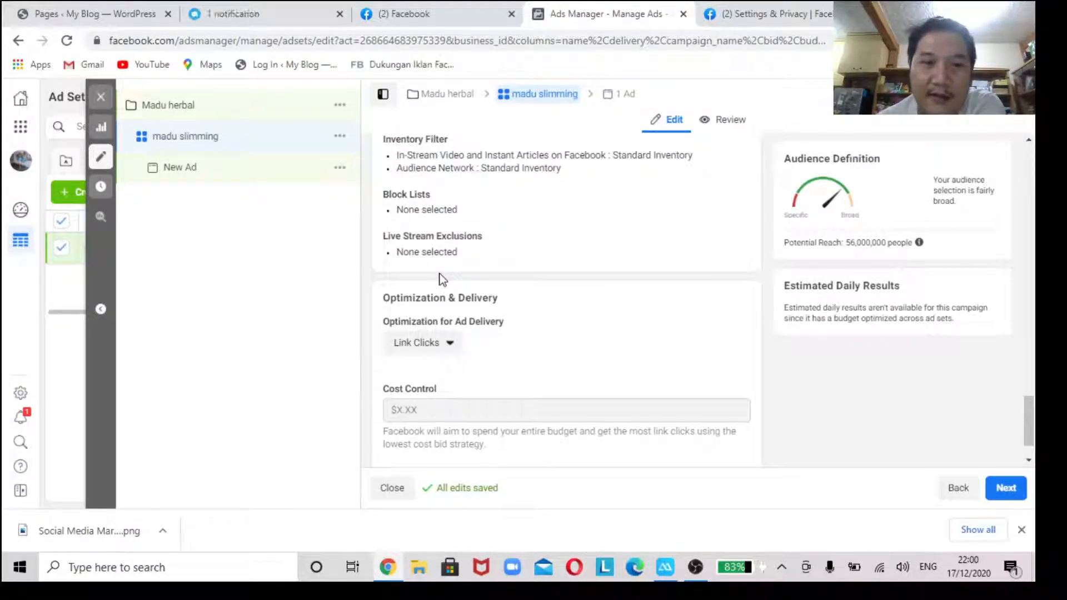
{"action": "scroll", "coordinate": [438, 212], "scroll_direction": "down", "scroll_amount": 2}
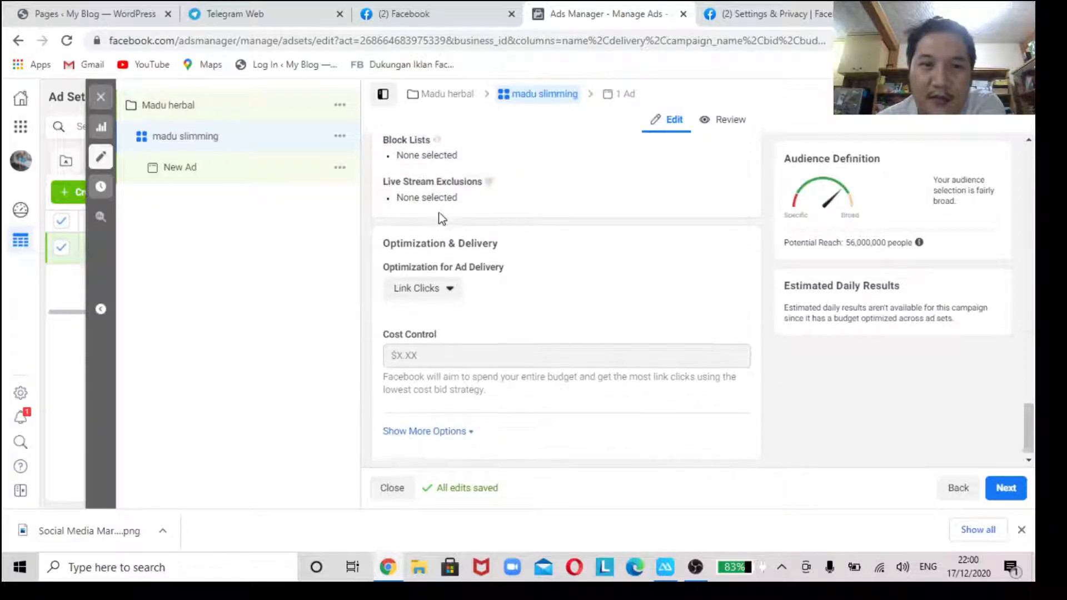
{"action": "scroll", "coordinate": [434, 286], "scroll_direction": "up", "scroll_amount": 6}
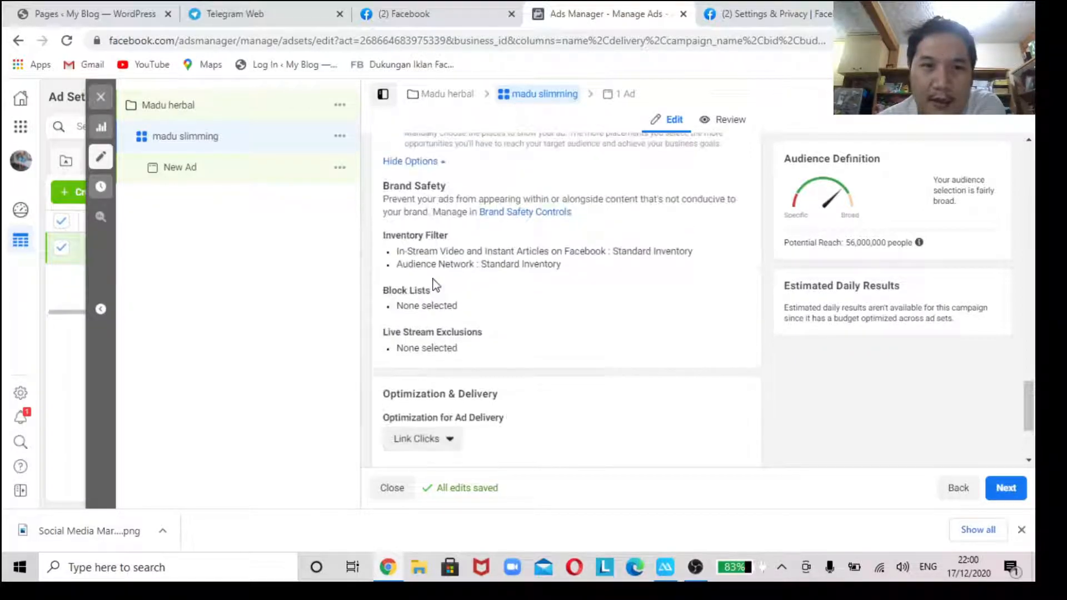
Set the ad set's optimization for ad delivery to Landing Page Views.
{"action": "scroll", "coordinate": [461, 270], "scroll_direction": "down", "scroll_amount": 6}
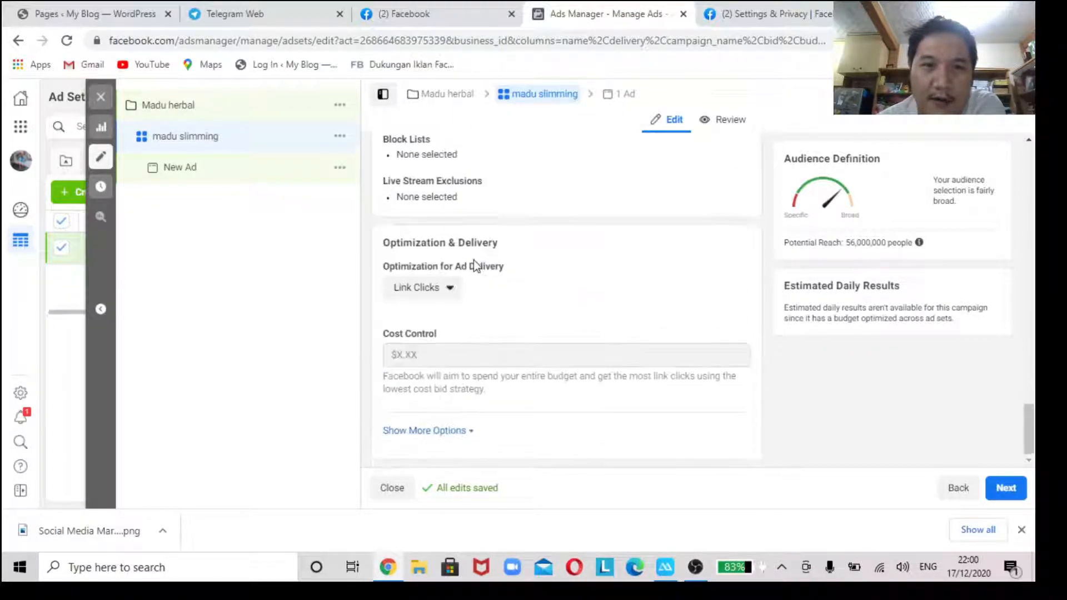
{"action": "left_click", "coordinate": [441, 289]}
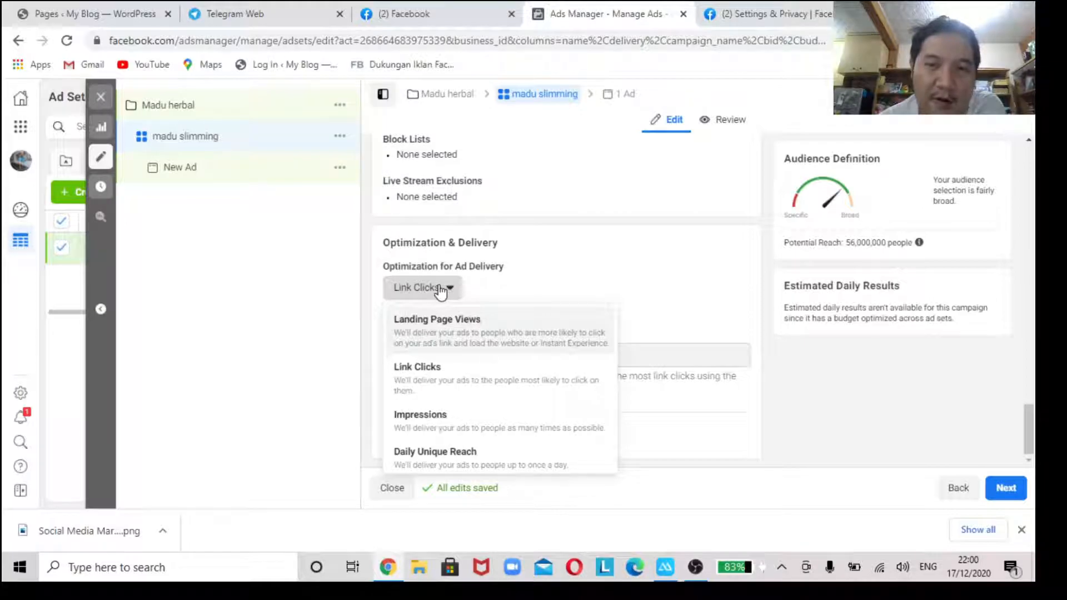
{"action": "left_click", "coordinate": [440, 290]}
{"action": "left_click", "coordinate": [448, 295]}
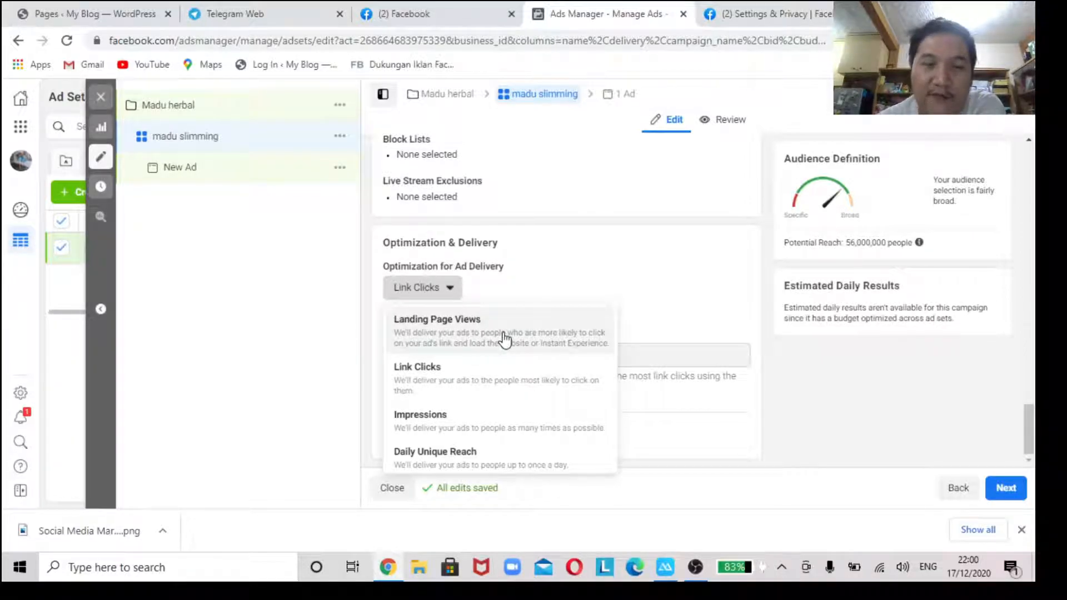
{"action": "scroll", "coordinate": [486, 449], "scroll_direction": "down", "scroll_amount": 1}
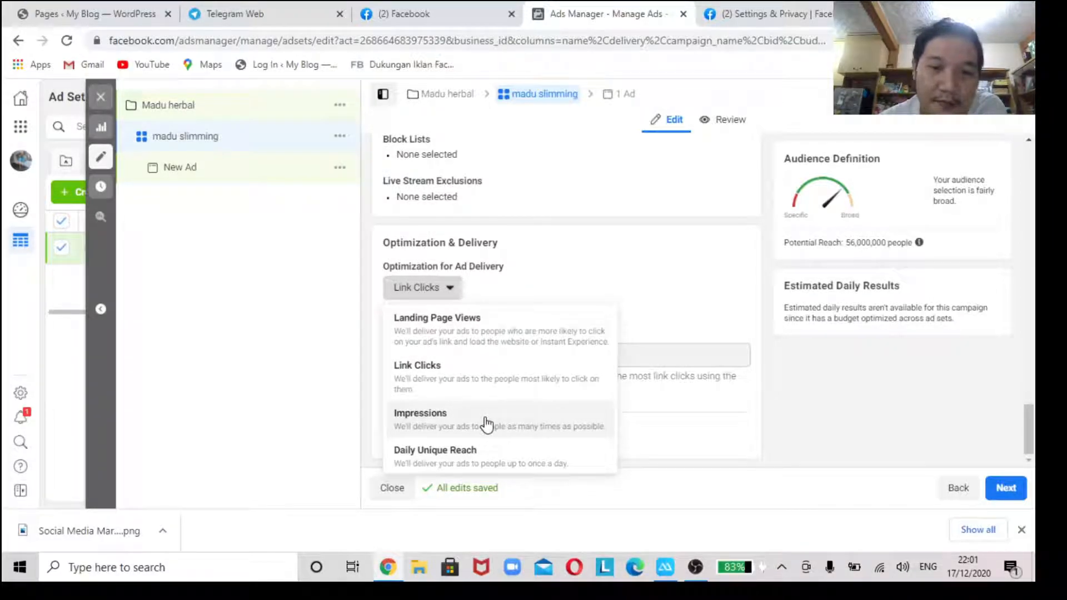
{"action": "scroll", "coordinate": [482, 418], "scroll_direction": "down", "scroll_amount": 1}
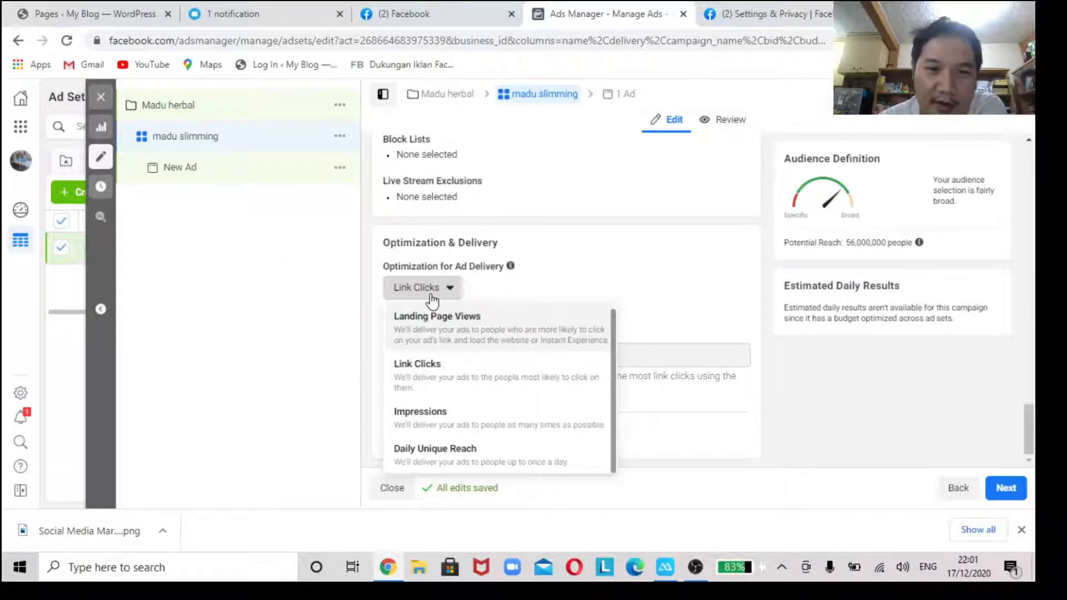
{"action": "left_click", "coordinate": [445, 331]}
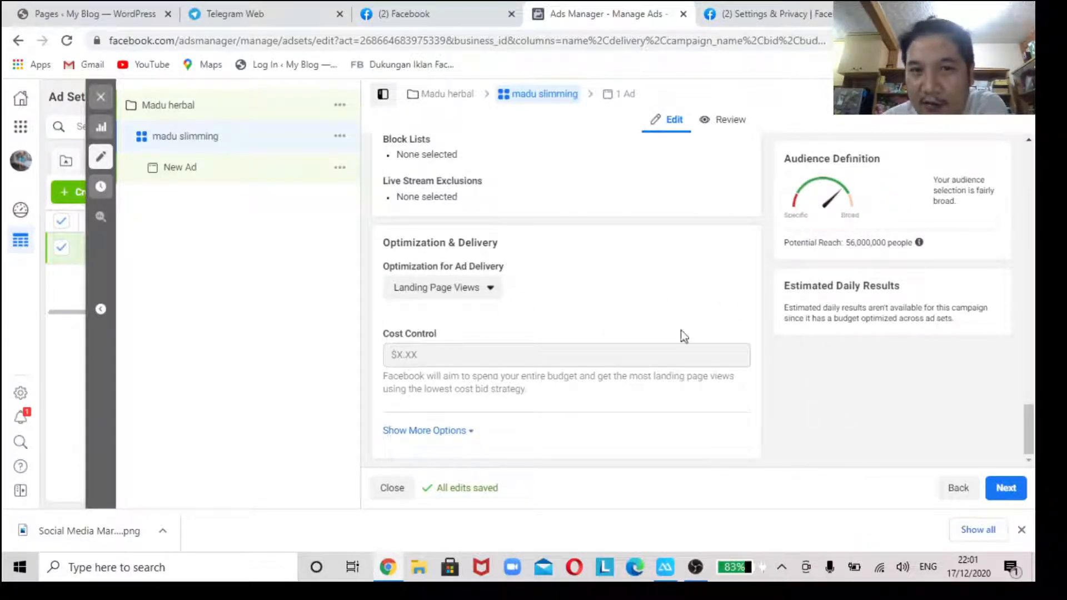
Recheck the ad set's age and detailed targeting selections and continue to the ad's settings.
{"action": "scroll", "coordinate": [502, 314], "scroll_direction": "up", "scroll_amount": 7}
{"action": "scroll", "coordinate": [500, 311], "scroll_direction": "up", "scroll_amount": 10}
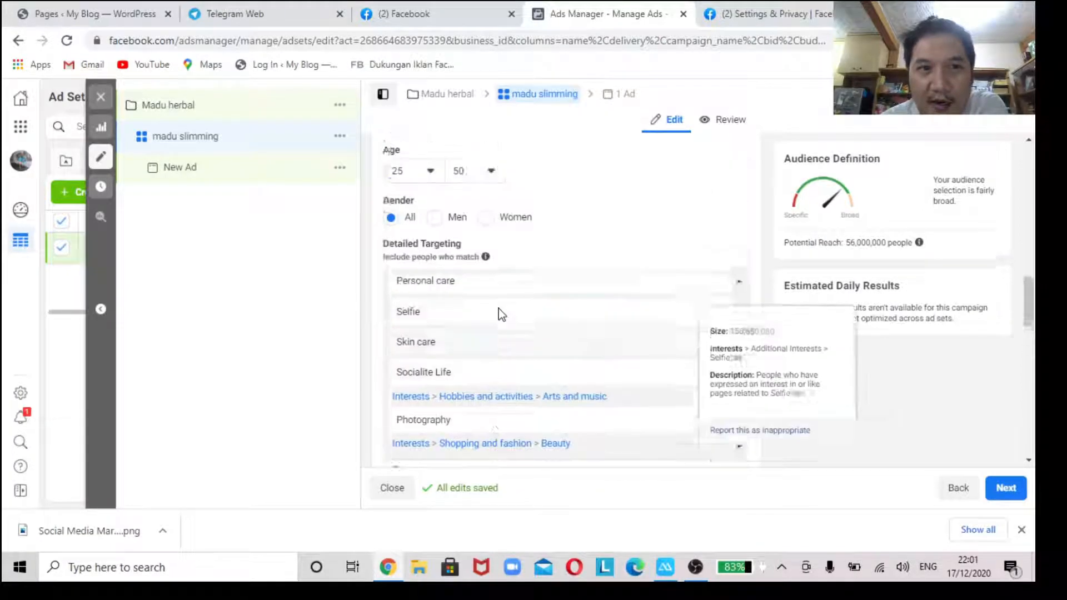
{"action": "scroll", "coordinate": [500, 311], "scroll_direction": "down", "scroll_amount": 6}
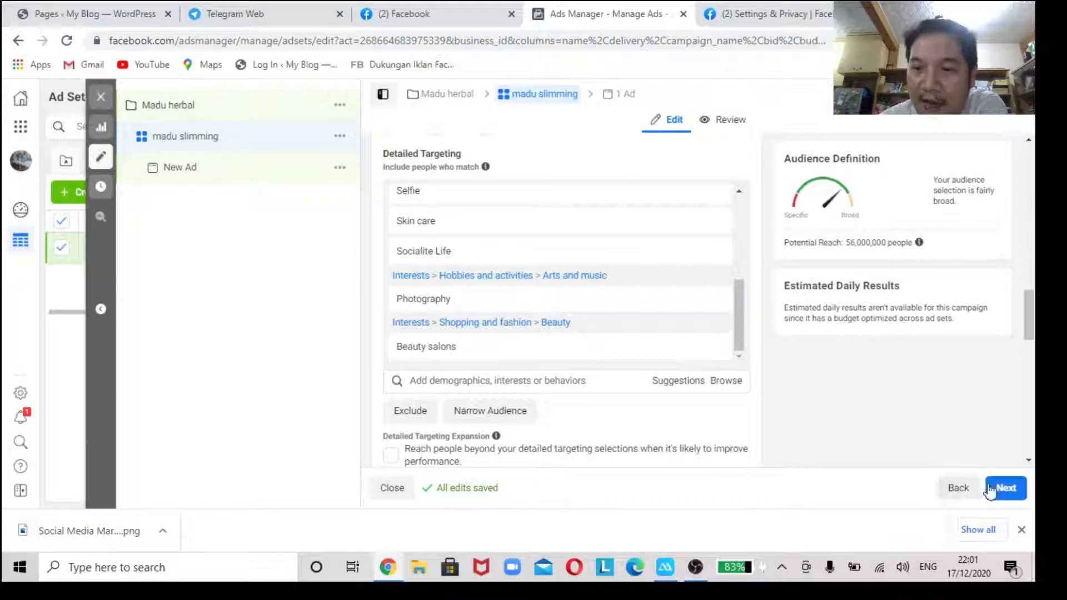
{"action": "left_click", "coordinate": [1006, 488]}
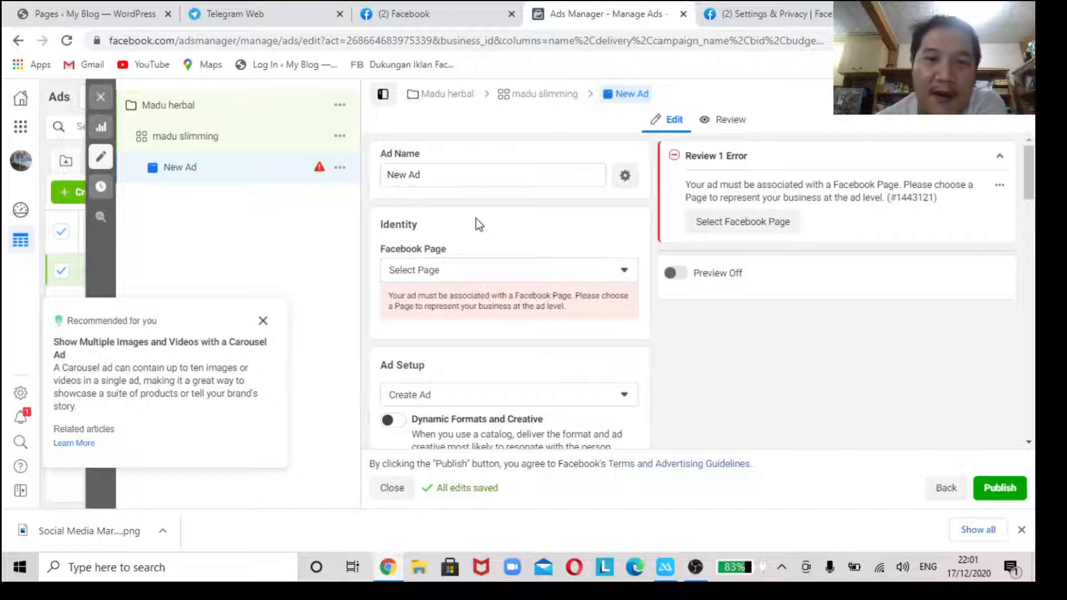
Rename the new ad as "iklan madu slimming".
{"action": "triple_click", "coordinate": [509, 180]}
{"action": "key", "text": "BackSpace"}
{"action": "type", "text": "ikla"}
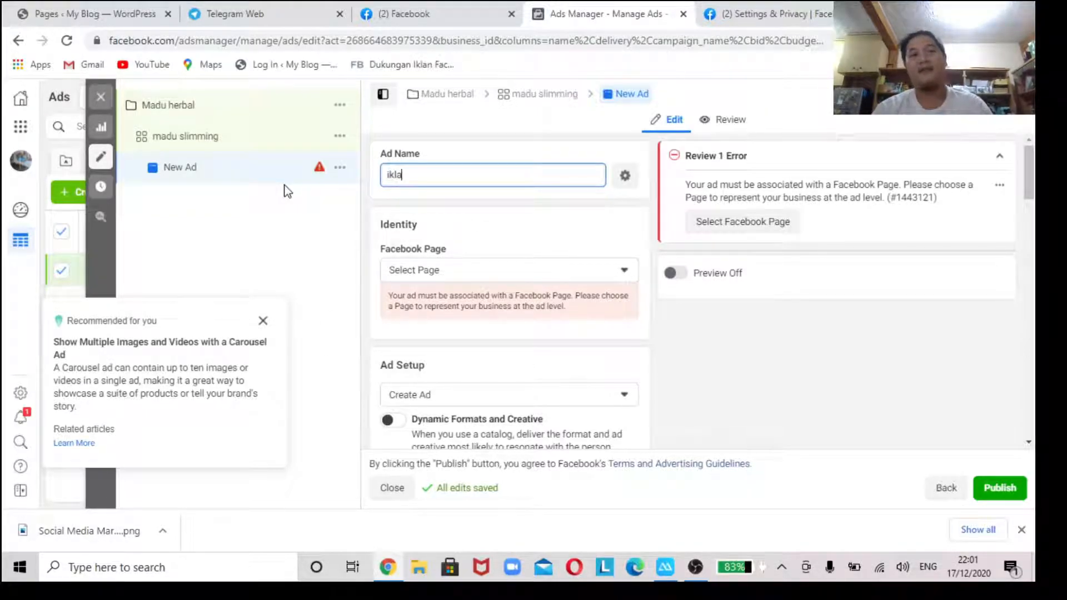
{"action": "type", "text": "n madu slimming"}
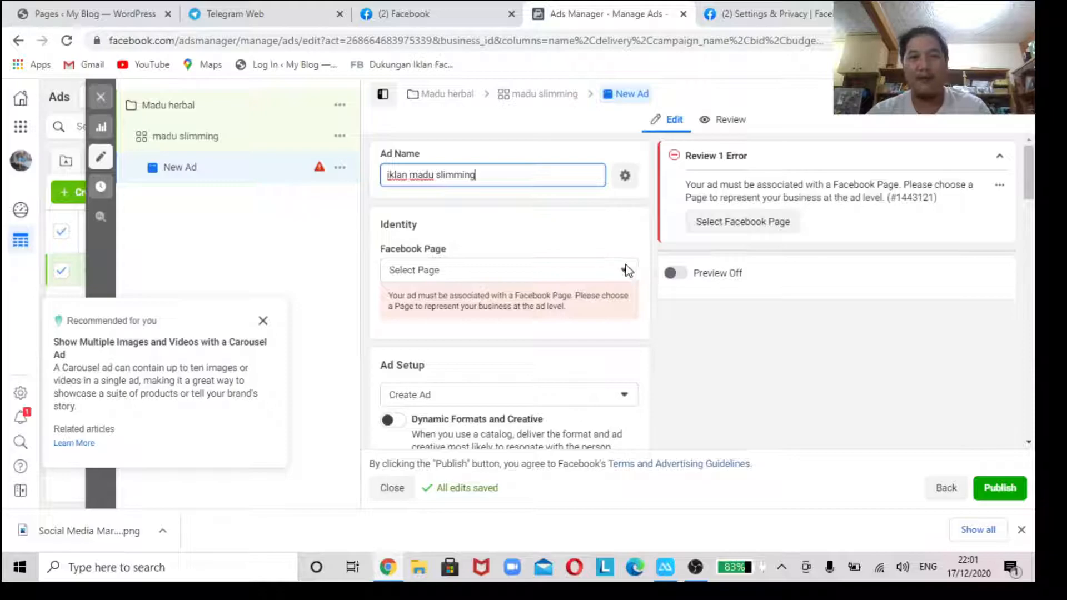
Select Bisnis DigitalKu as the Facebook Page for the ad's identity.
{"action": "left_click", "coordinate": [561, 271]}
{"action": "left_click", "coordinate": [439, 320]}
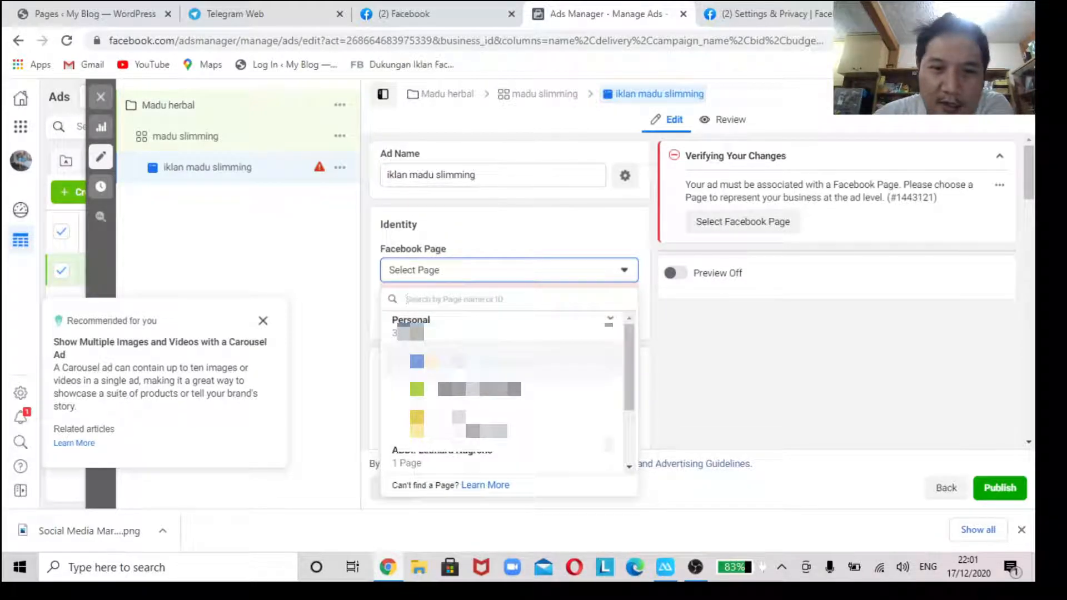
{"action": "left_click", "coordinate": [461, 361]}
Change the ad's Facebook Page to Oline Shop Essenzo.
{"action": "left_click", "coordinate": [586, 275]}
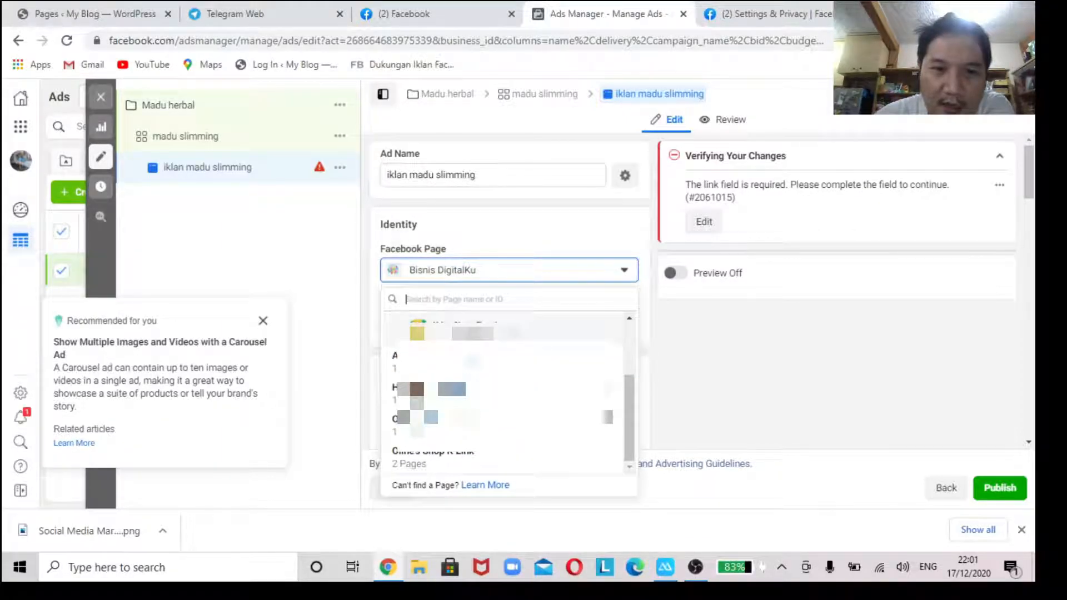
{"action": "left_click", "coordinate": [472, 426]}
{"action": "scroll", "coordinate": [472, 428], "scroll_direction": "down", "scroll_amount": 1}
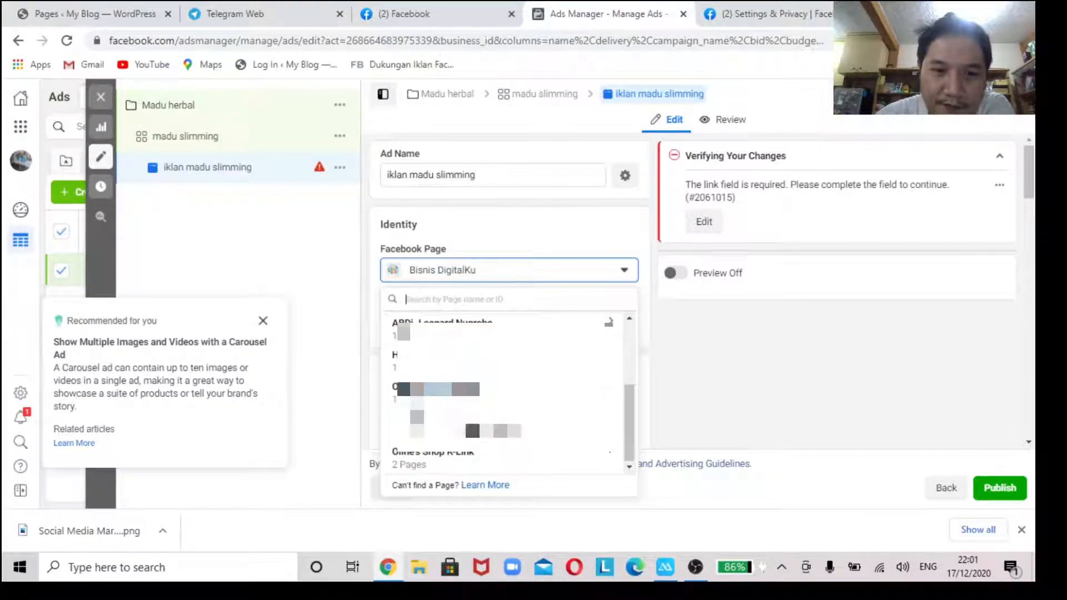
{"action": "left_click", "coordinate": [474, 428]}
Examine the ad's Facebook Page and Instagram identity, ad setup and format options.
{"action": "scroll", "coordinate": [522, 289], "scroll_direction": "down", "scroll_amount": 1}
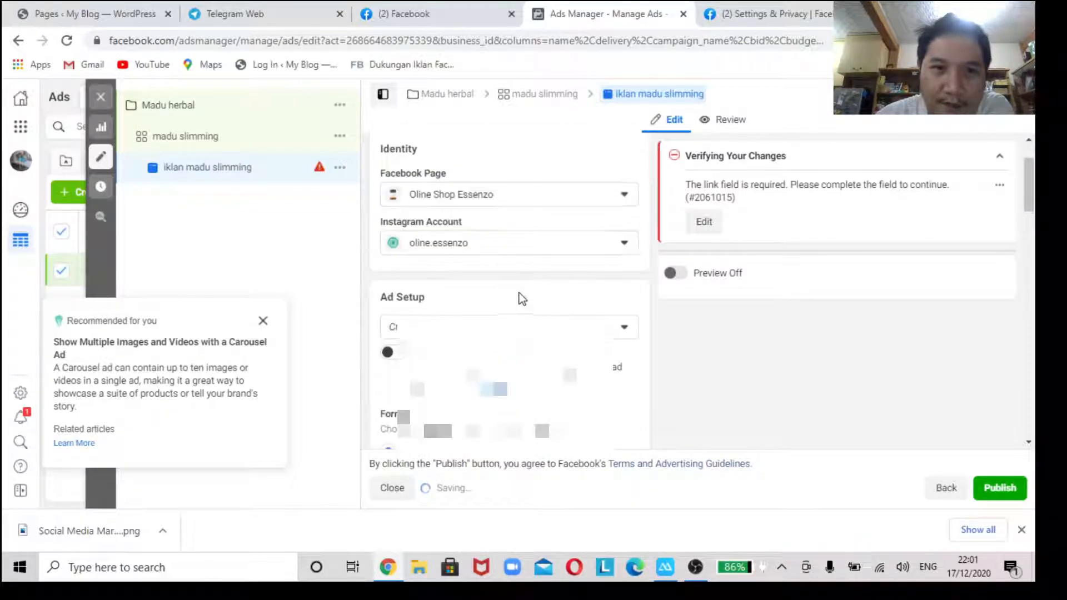
{"action": "scroll", "coordinate": [500, 233], "scroll_direction": "up", "scroll_amount": 1}
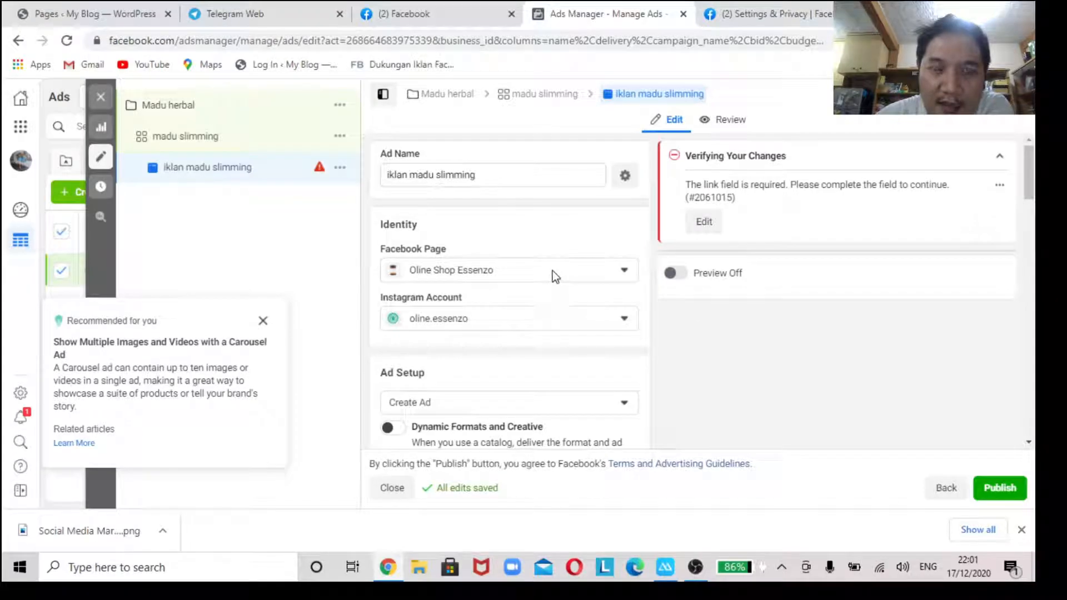
{"action": "scroll", "coordinate": [542, 339], "scroll_direction": "down", "scroll_amount": 1}
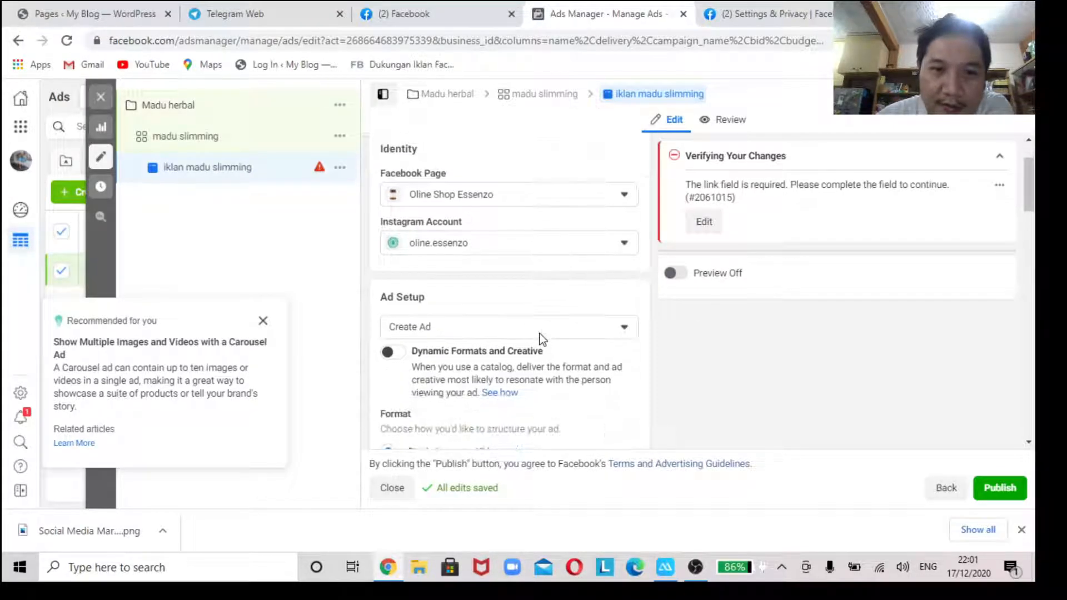
{"action": "scroll", "coordinate": [533, 345], "scroll_direction": "down", "scroll_amount": 1}
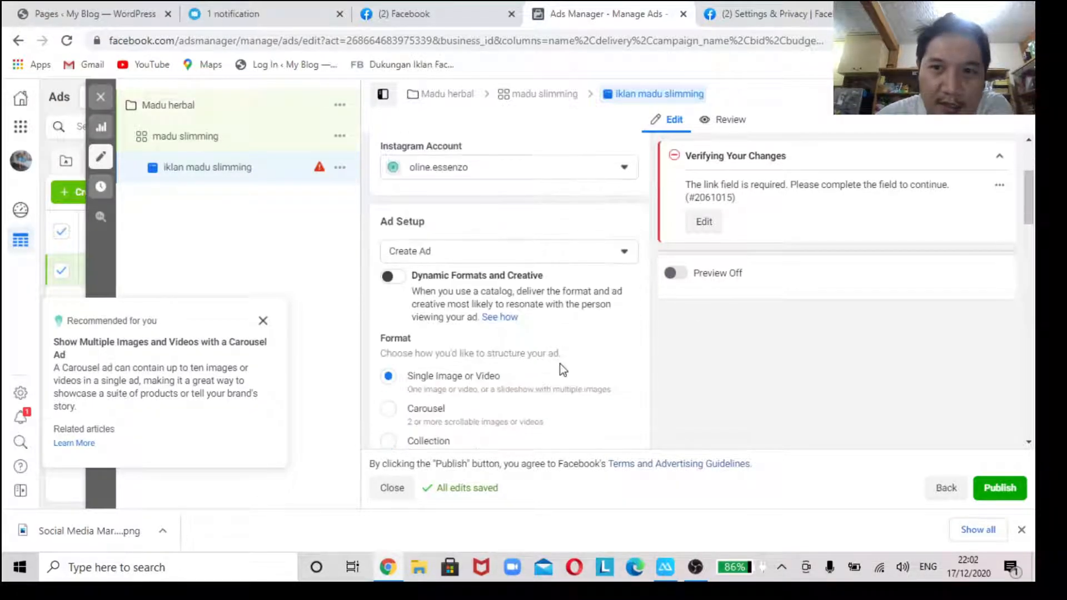
{"action": "scroll", "coordinate": [558, 363], "scroll_direction": "up", "scroll_amount": 2}
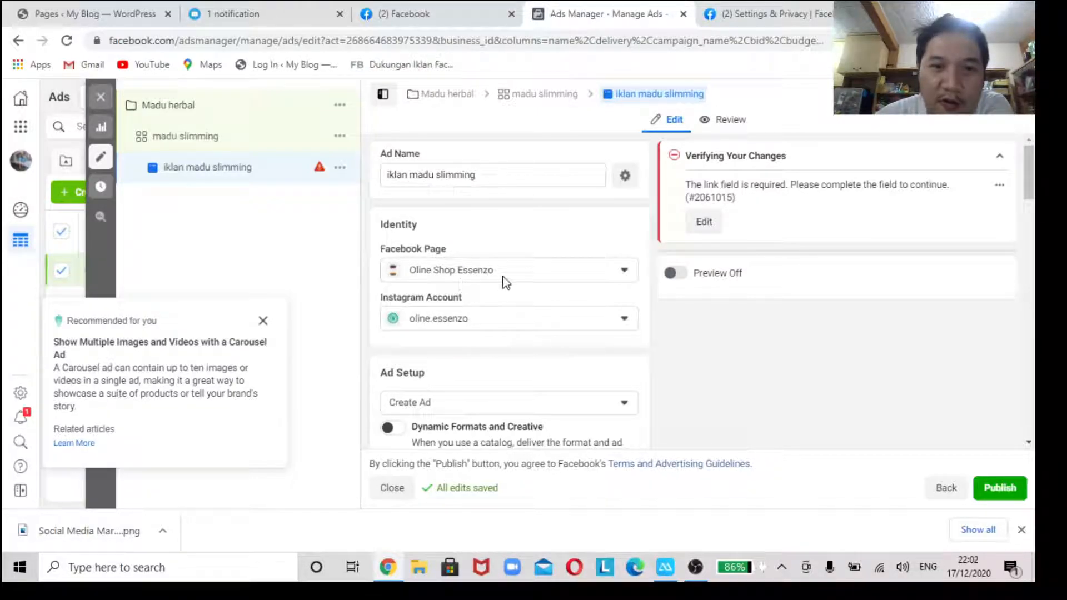
{"action": "scroll", "coordinate": [550, 394], "scroll_direction": "down", "scroll_amount": 5}
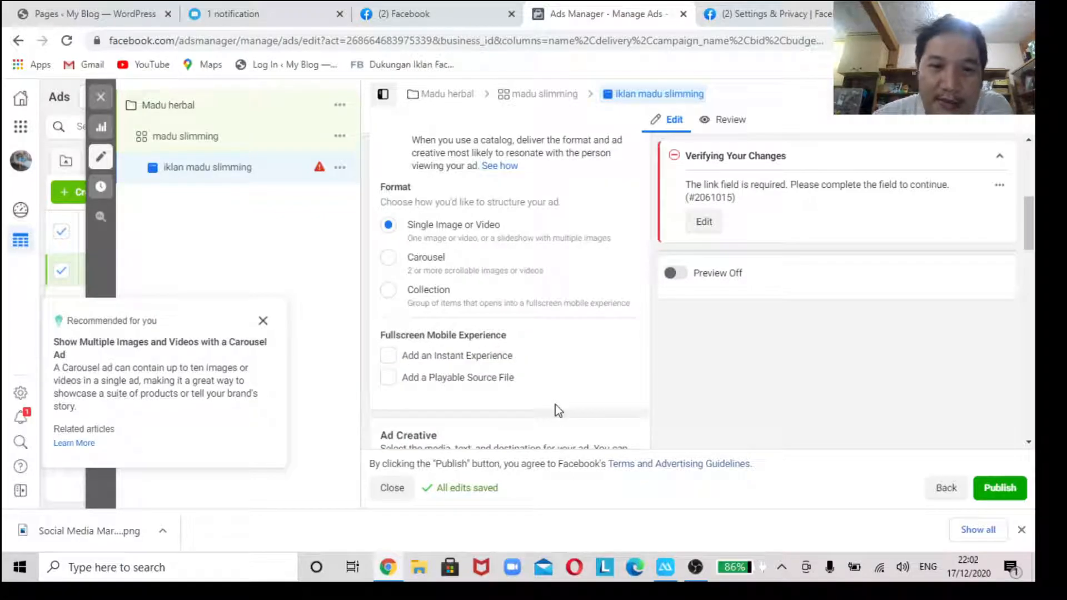
Look at the Ad Creative section's options for adding media to the ad.
{"action": "scroll", "coordinate": [559, 410], "scroll_direction": "down", "scroll_amount": 4}
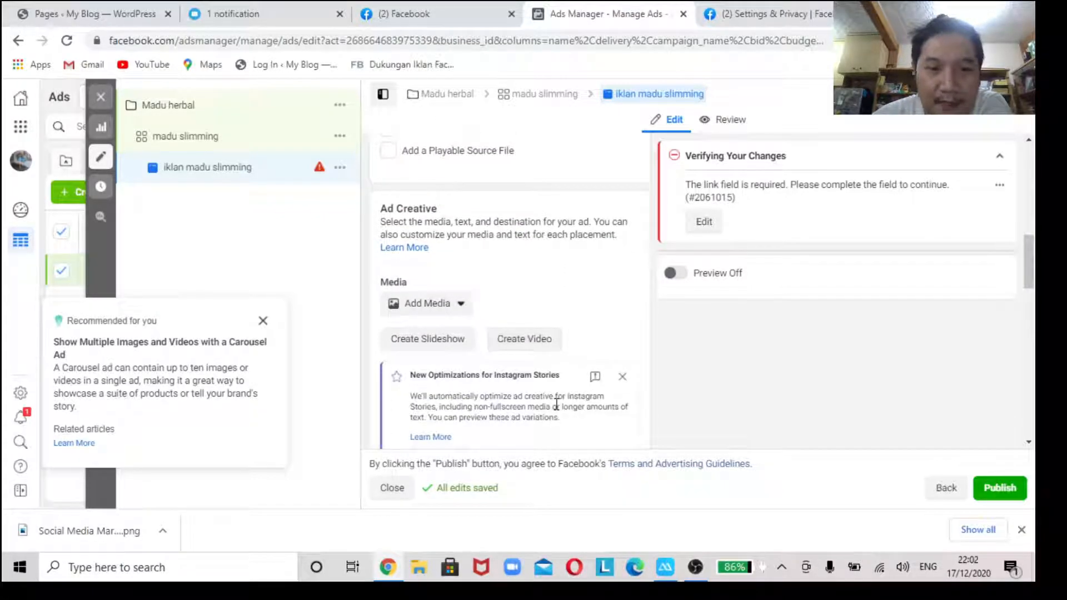
{"action": "left_click", "coordinate": [434, 311]}
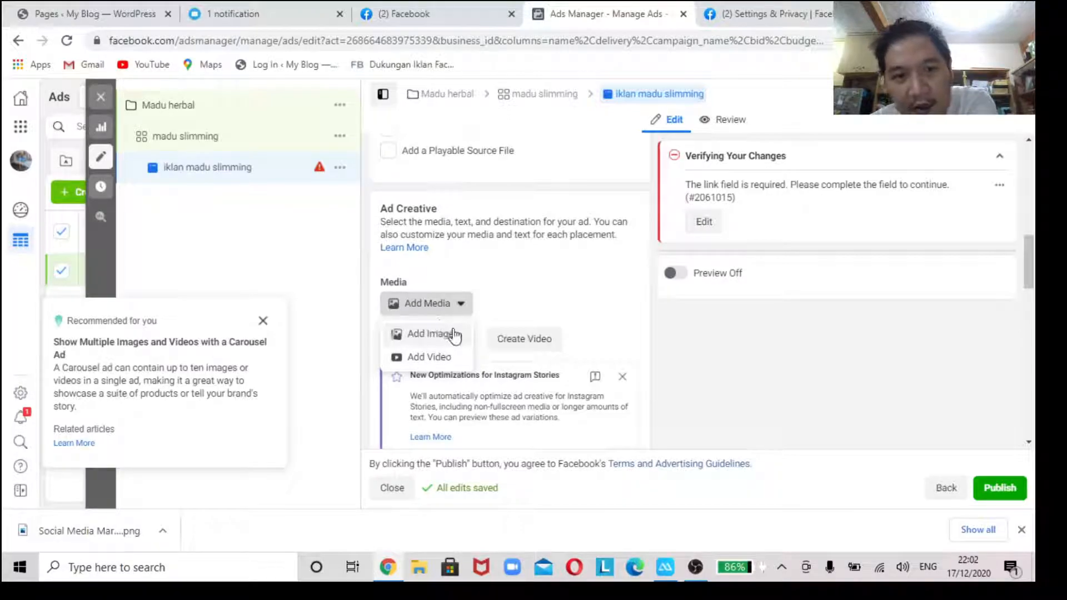
{"action": "left_click", "coordinate": [515, 287]}
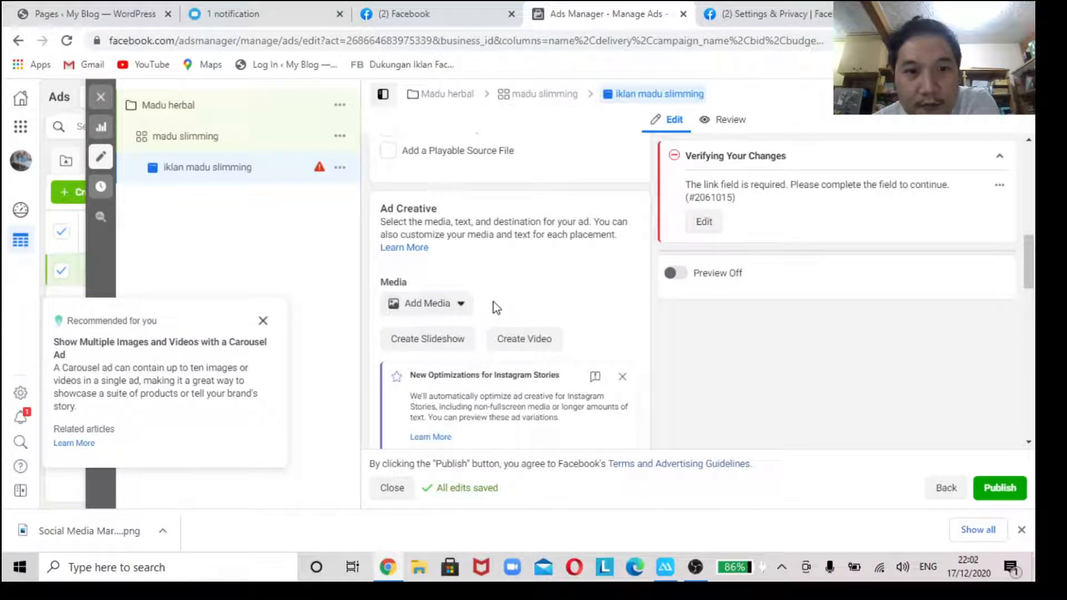
{"action": "scroll", "coordinate": [428, 350], "scroll_direction": "down", "scroll_amount": 1}
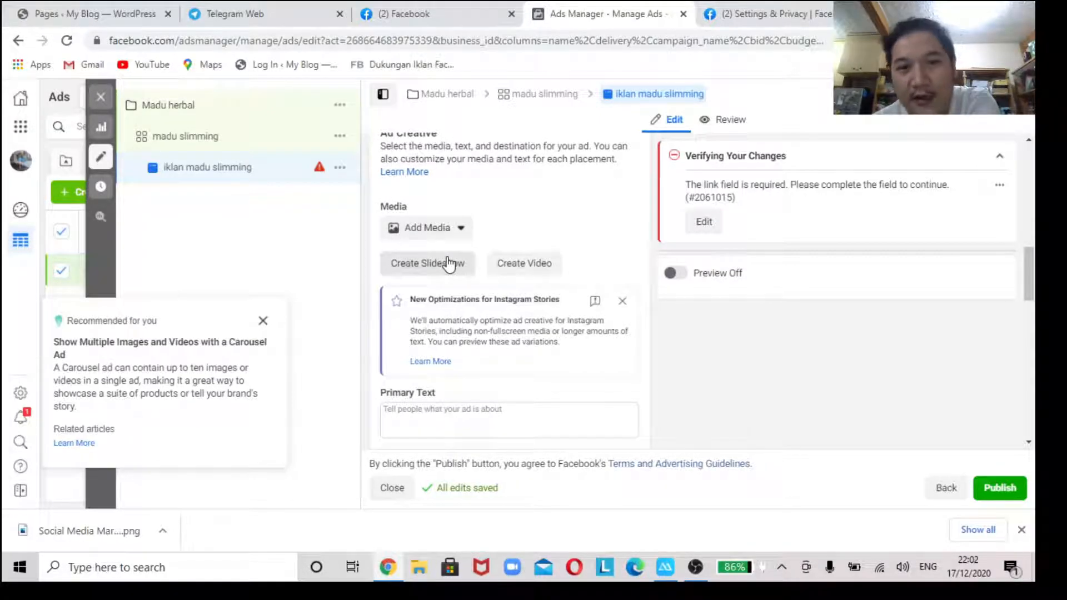
{"action": "left_click", "coordinate": [439, 228]}
Review the ad's Facebook Page and Instagram account, ad setup, format and fullscreen mobile experience options.
{"action": "scroll", "coordinate": [453, 237], "scroll_direction": "up", "scroll_amount": 3}
{"action": "scroll", "coordinate": [453, 237], "scroll_direction": "down", "scroll_amount": 3}
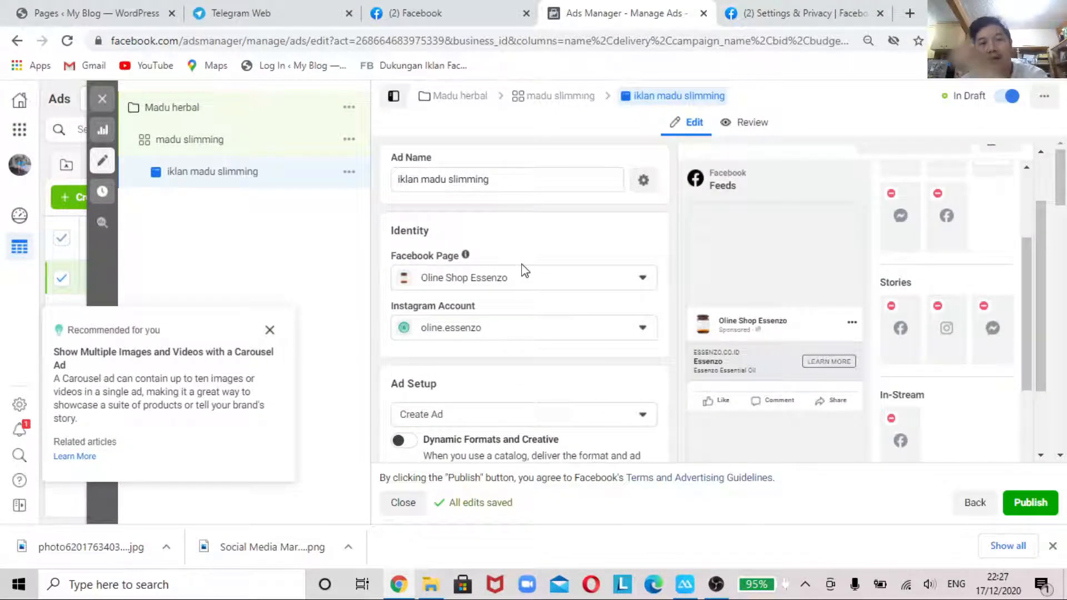
{"action": "scroll", "coordinate": [528, 259], "scroll_direction": "down", "scroll_amount": 3}
{"action": "scroll", "coordinate": [528, 262], "scroll_direction": "up", "scroll_amount": 3}
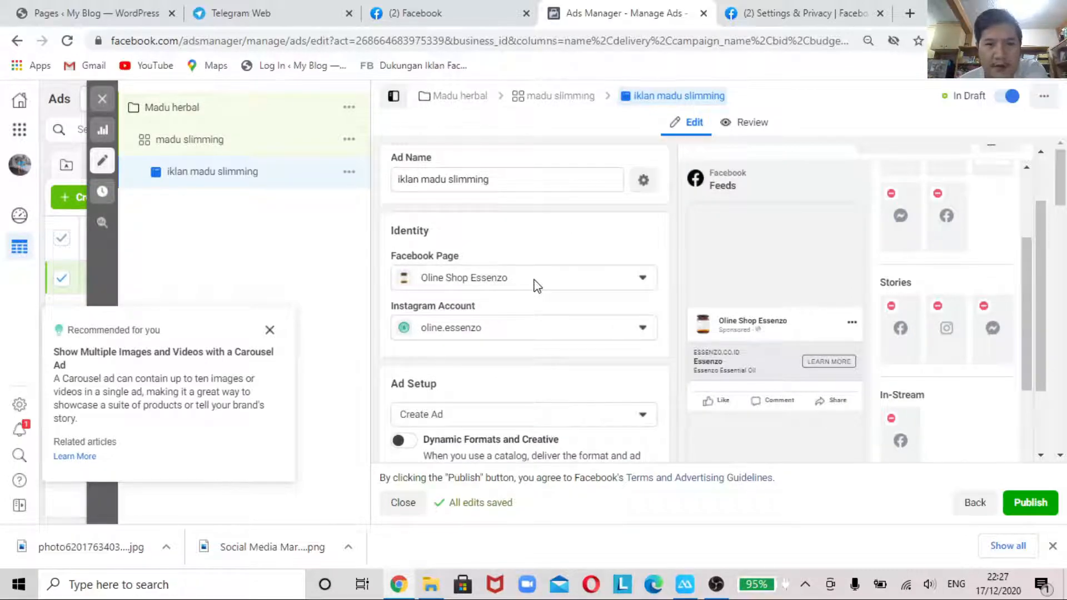
{"action": "left_click", "coordinate": [464, 285]}
{"action": "left_click", "coordinate": [459, 277]}
{"action": "scroll", "coordinate": [487, 335], "scroll_direction": "down", "scroll_amount": 1}
{"action": "scroll", "coordinate": [487, 336], "scroll_direction": "down", "scroll_amount": 1}
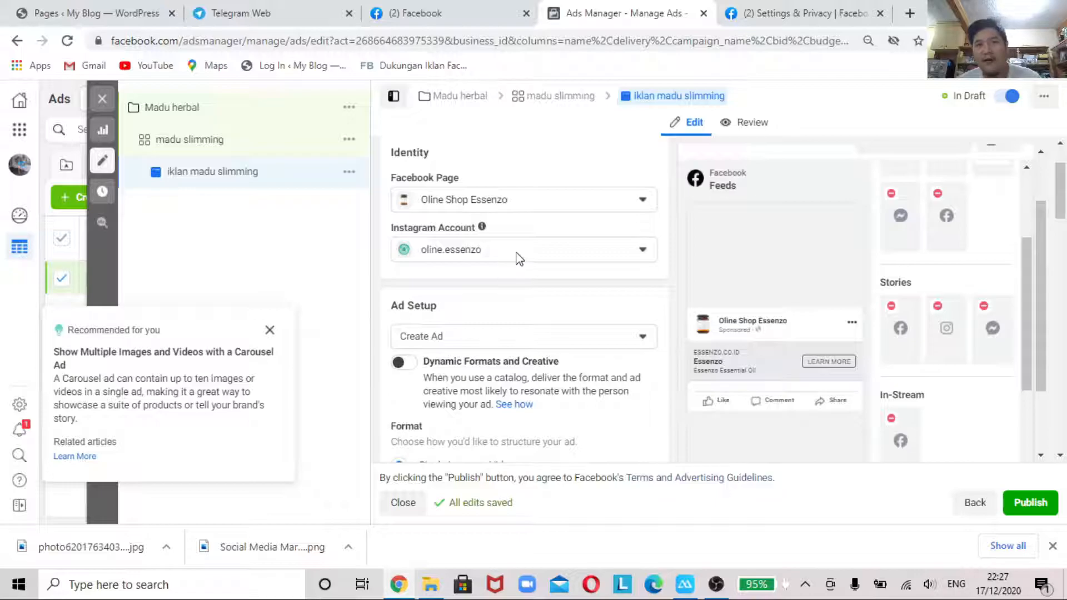
{"action": "scroll", "coordinate": [512, 274], "scroll_direction": "down", "scroll_amount": 4}
{"action": "scroll", "coordinate": [527, 345], "scroll_direction": "up", "scroll_amount": 4}
{"action": "scroll", "coordinate": [528, 347], "scroll_direction": "down", "scroll_amount": 4}
{"action": "scroll", "coordinate": [527, 342], "scroll_direction": "down", "scroll_amount": 2}
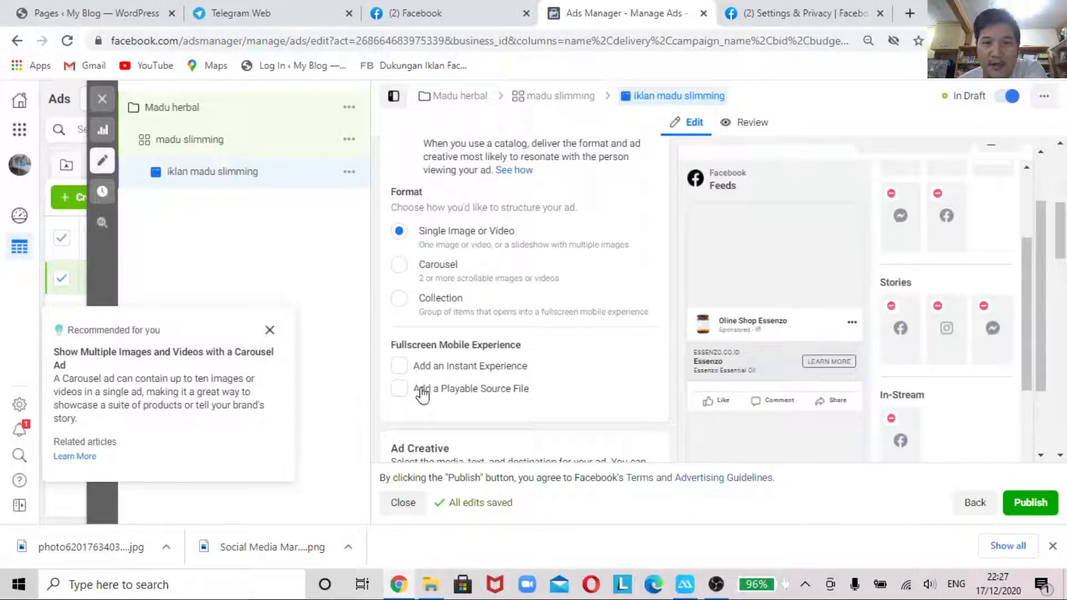
{"action": "scroll", "coordinate": [451, 347], "scroll_direction": "down", "scroll_amount": 3}
{"action": "scroll", "coordinate": [451, 347], "scroll_direction": "down", "scroll_amount": 2}
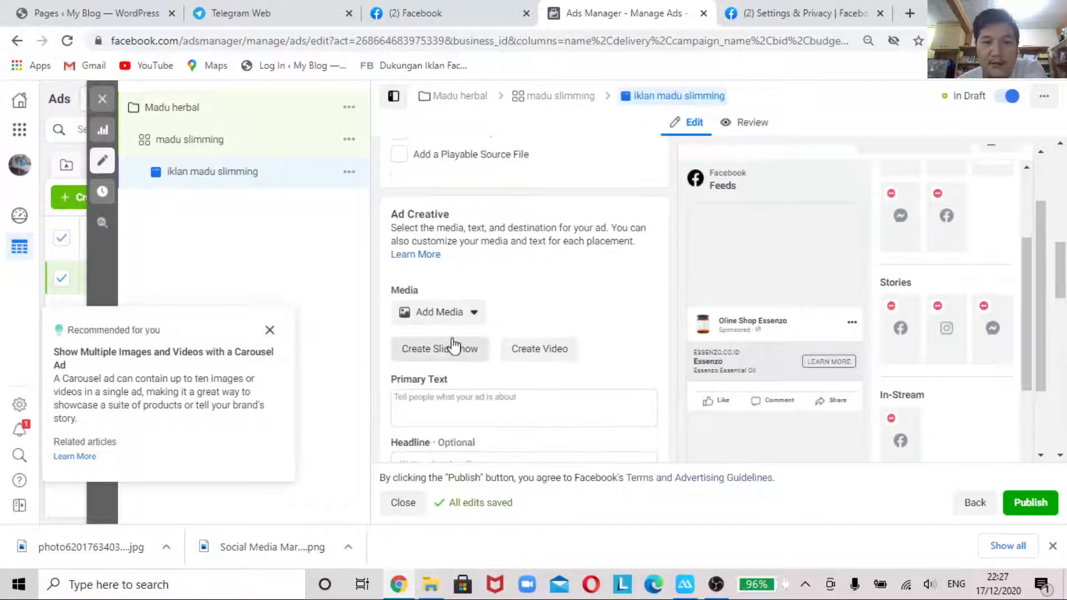
{"action": "left_click", "coordinate": [454, 322]}
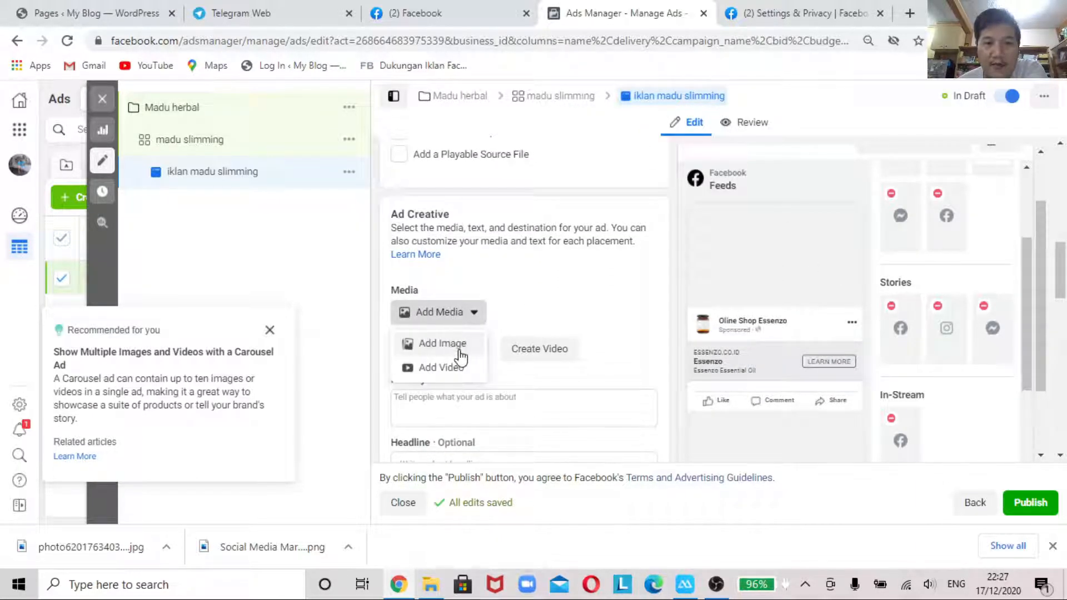
{"action": "left_click", "coordinate": [442, 343]}
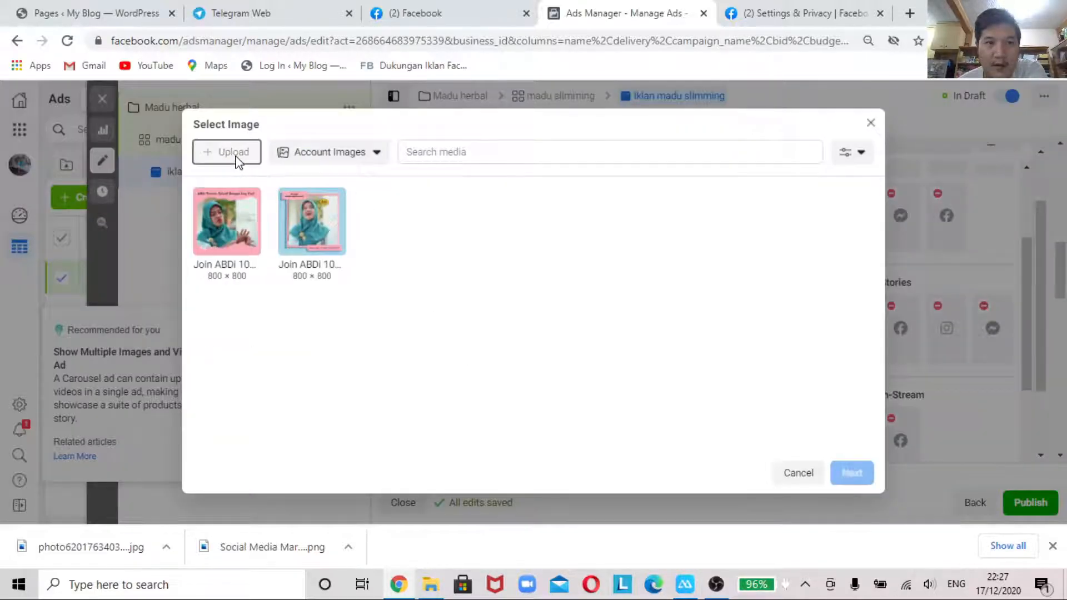
{"action": "left_click", "coordinate": [238, 136]}
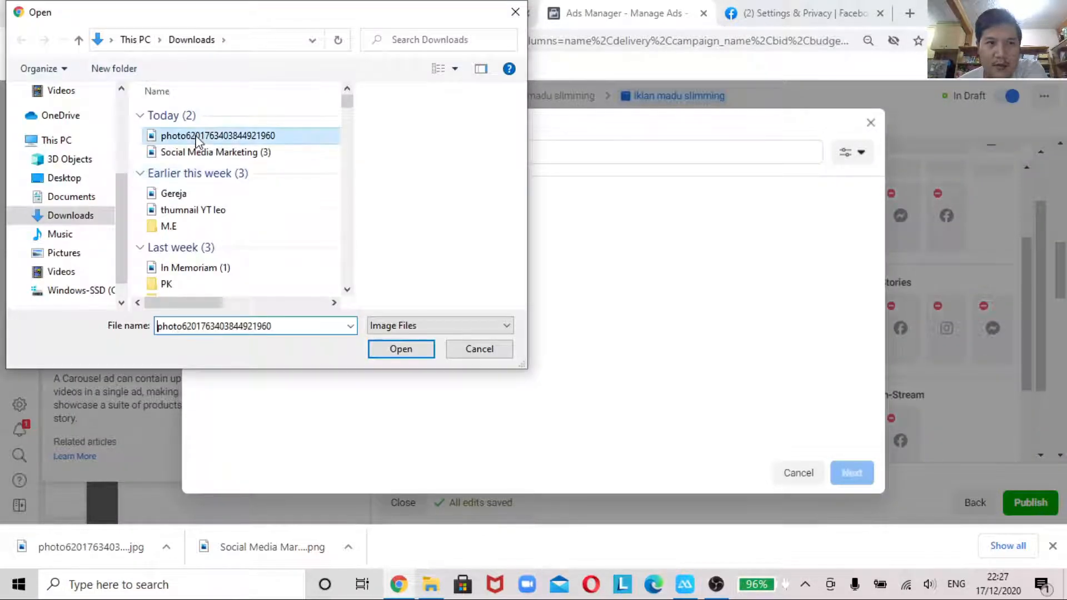
{"action": "left_click", "coordinate": [401, 349]}
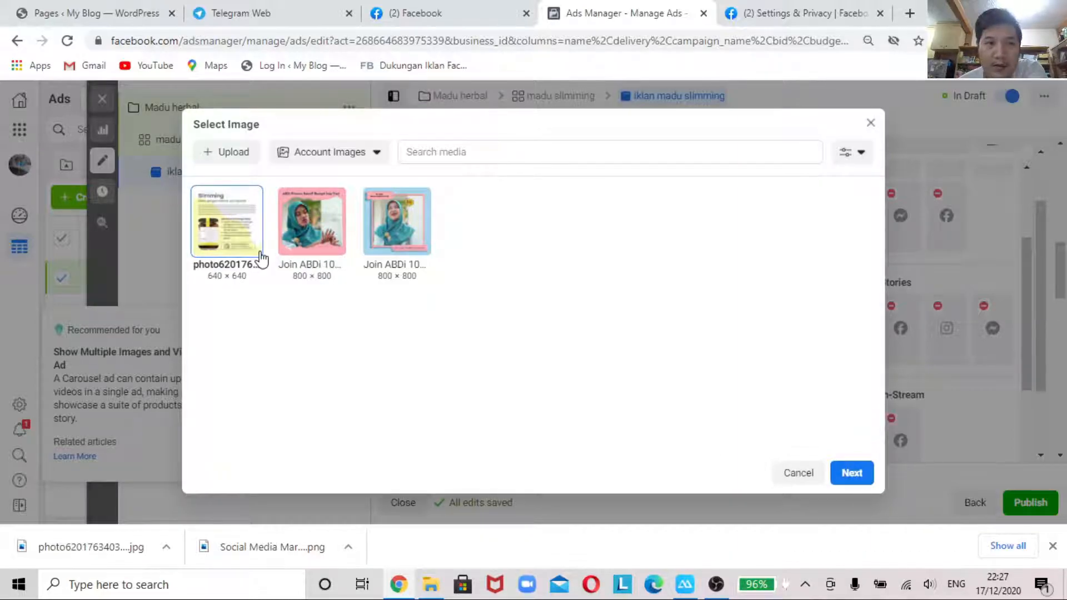
{"action": "left_click", "coordinate": [848, 471]}
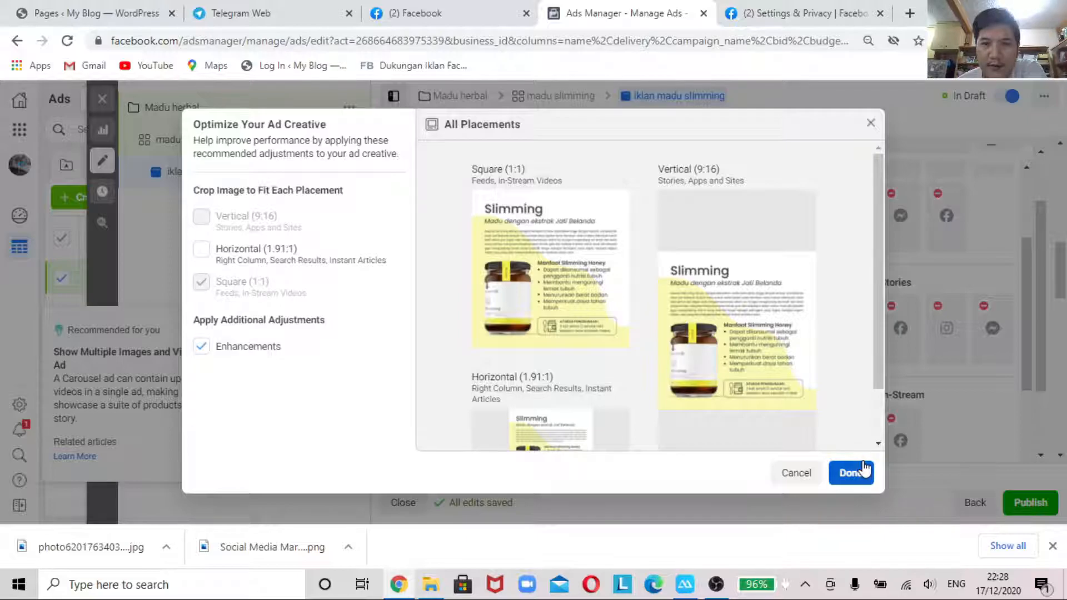
{"action": "left_click", "coordinate": [851, 472]}
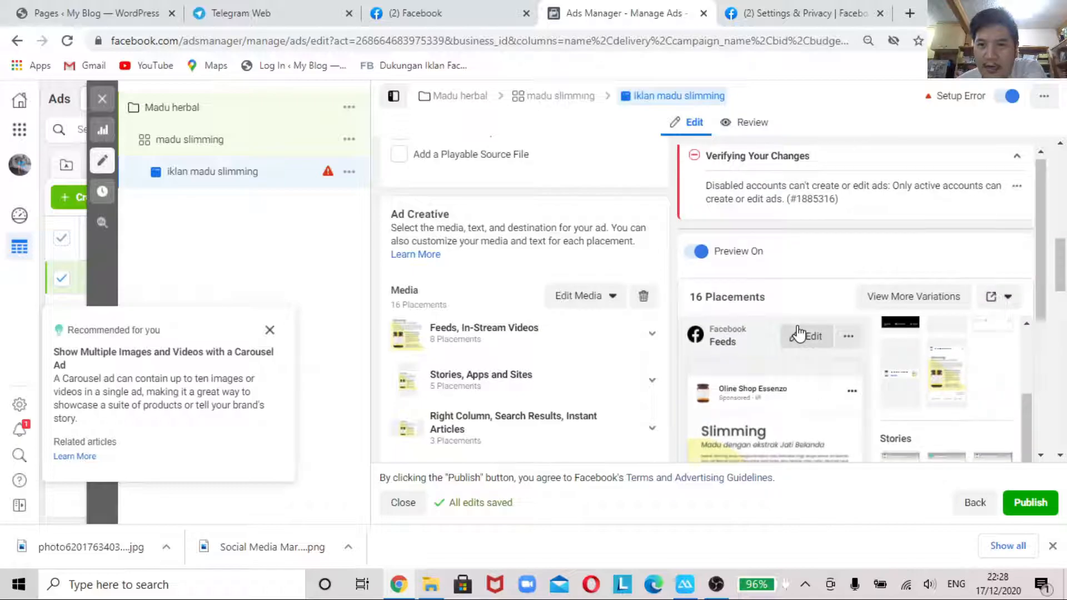
Examine the ad's Facebook Feeds preview with the Slimming image.
{"action": "scroll", "coordinate": [799, 333], "scroll_direction": "down", "scroll_amount": 3}
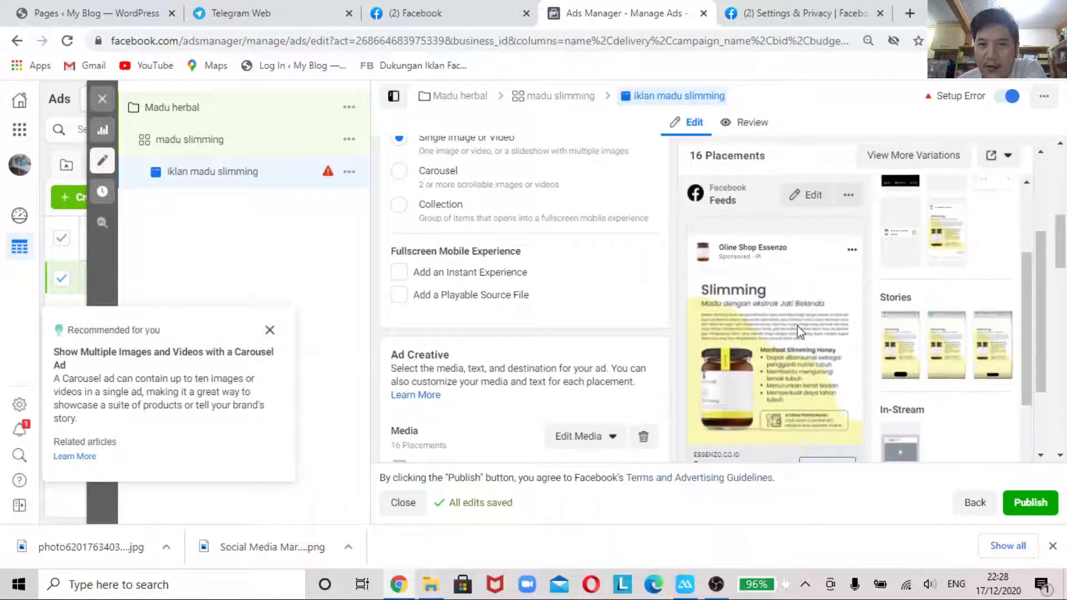
{"action": "scroll", "coordinate": [799, 332], "scroll_direction": "up", "scroll_amount": 1}
{"action": "scroll", "coordinate": [800, 334], "scroll_direction": "down", "scroll_amount": 1}
{"action": "scroll", "coordinate": [808, 357], "scroll_direction": "up", "scroll_amount": 2}
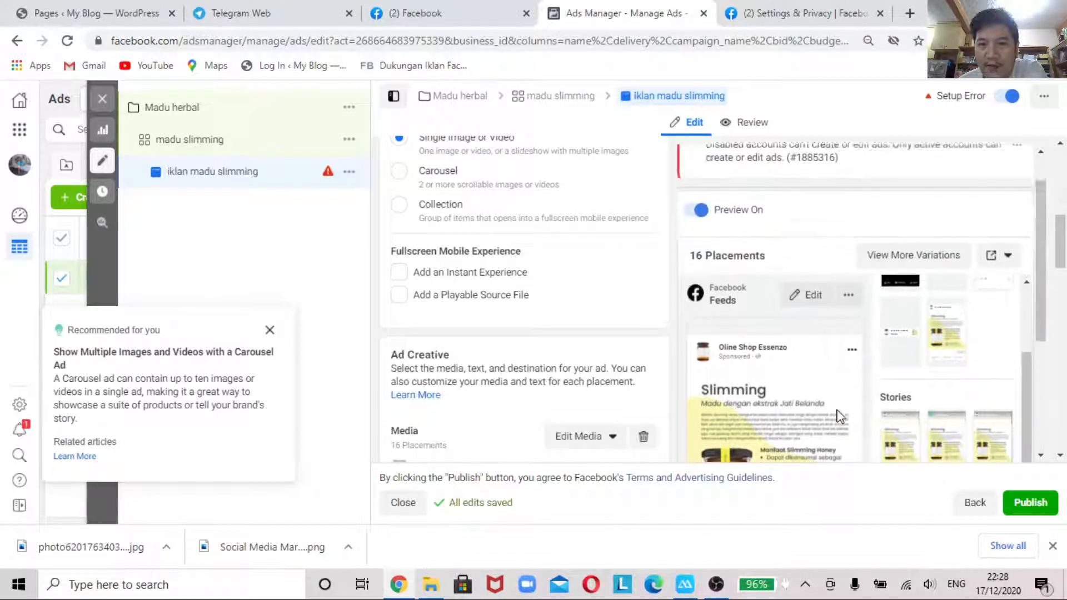
{"action": "scroll", "coordinate": [537, 325], "scroll_direction": "up", "scroll_amount": 2}
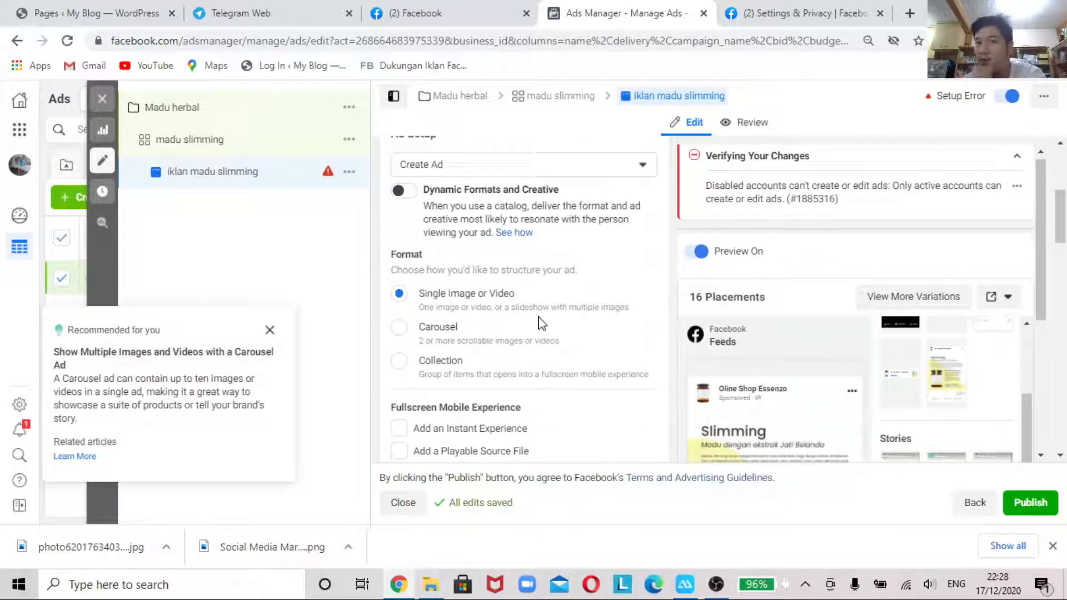
{"action": "scroll", "coordinate": [792, 359], "scroll_direction": "down", "scroll_amount": 4}
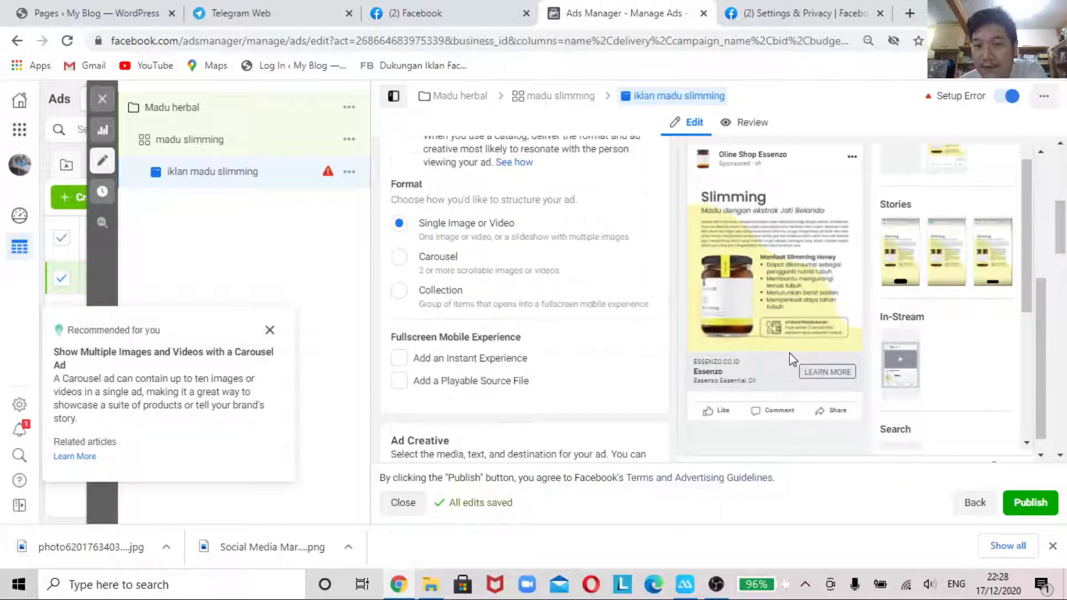
{"action": "scroll", "coordinate": [792, 360], "scroll_direction": "up", "scroll_amount": 4}
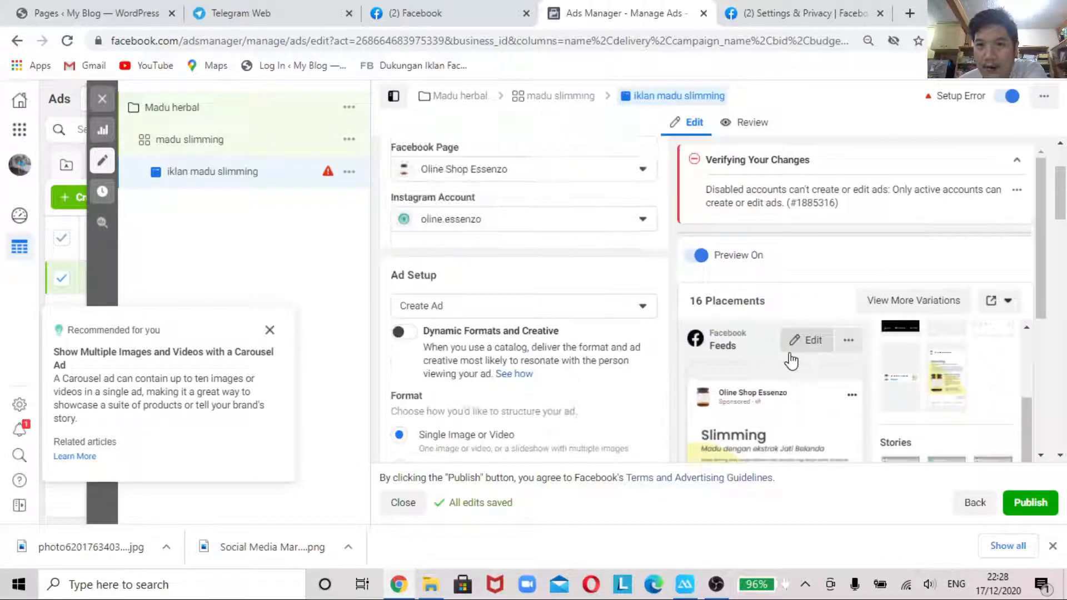
{"action": "scroll", "coordinate": [791, 360], "scroll_direction": "up", "scroll_amount": 2}
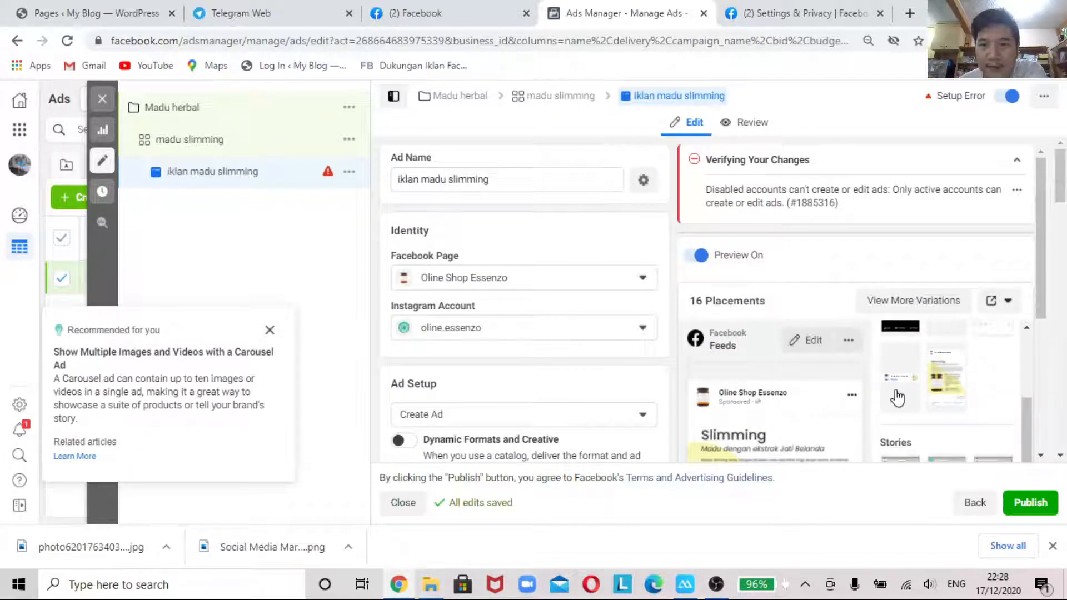
Examine the Stories placement previews and the ad's media groups, text fields and identity settings.
{"action": "scroll", "coordinate": [894, 395], "scroll_direction": "down", "scroll_amount": 2}
{"action": "scroll", "coordinate": [644, 419], "scroll_direction": "down", "scroll_amount": 3}
{"action": "scroll", "coordinate": [583, 414], "scroll_direction": "up", "scroll_amount": 3}
{"action": "scroll", "coordinate": [500, 406], "scroll_direction": "down", "scroll_amount": 4}
{"action": "scroll", "coordinate": [482, 401], "scroll_direction": "down", "scroll_amount": 8}
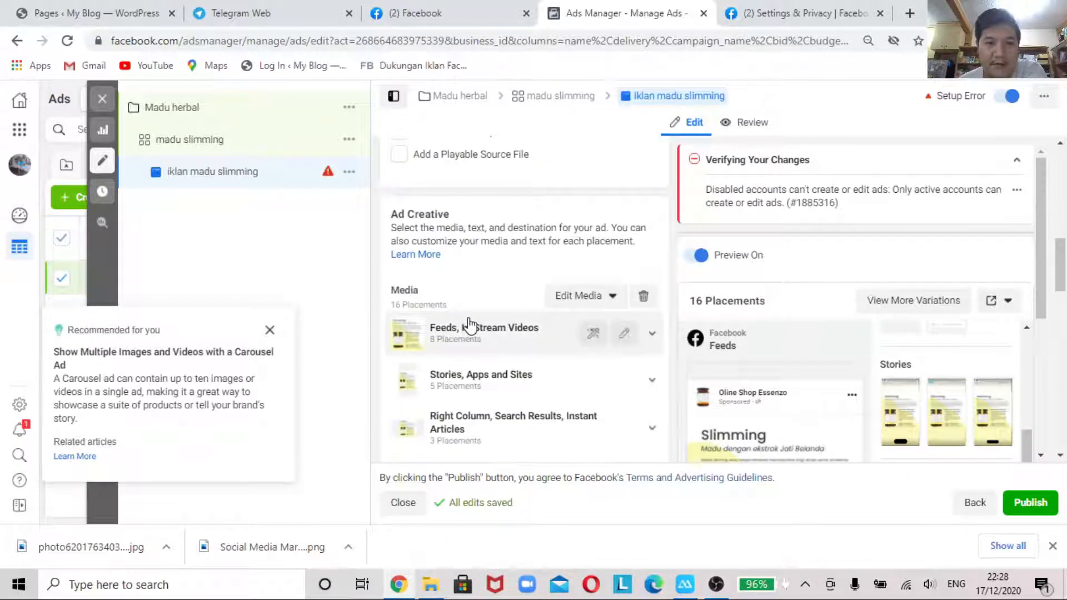
{"action": "scroll", "coordinate": [468, 322], "scroll_direction": "down", "scroll_amount": 4}
{"action": "scroll", "coordinate": [469, 320], "scroll_direction": "up", "scroll_amount": 10}
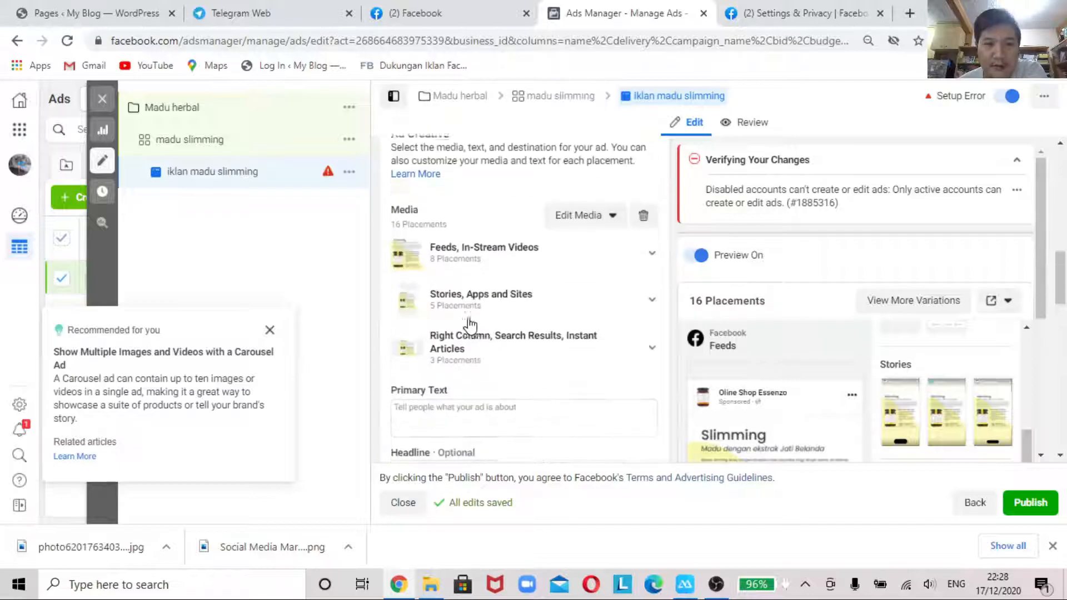
{"action": "scroll", "coordinate": [469, 324], "scroll_direction": "up", "scroll_amount": 6}
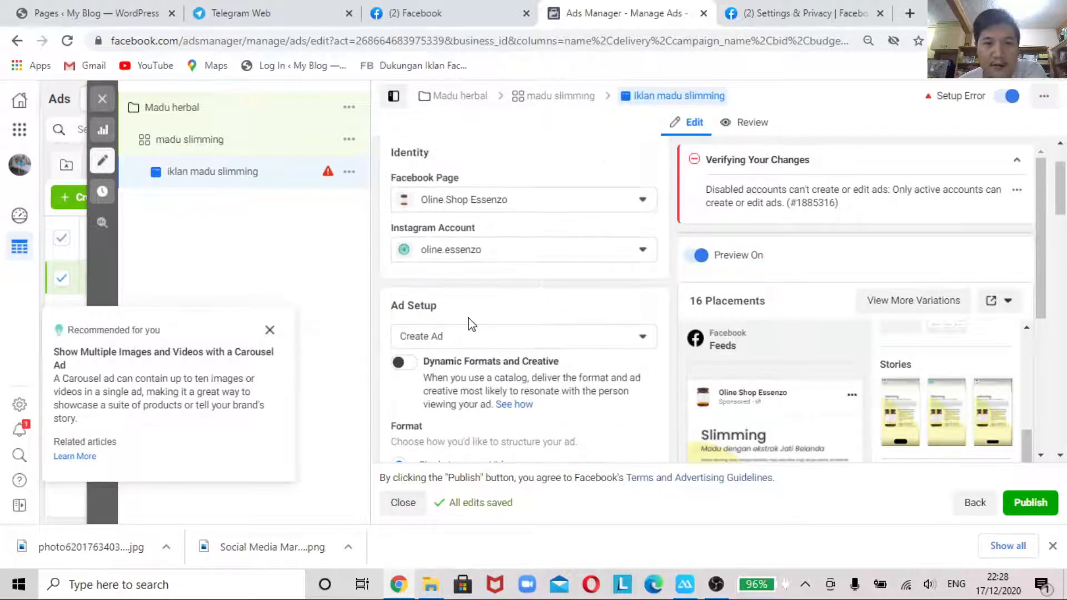
{"action": "scroll", "coordinate": [470, 323], "scroll_direction": "down", "scroll_amount": 2}
{"action": "scroll", "coordinate": [469, 323], "scroll_direction": "up", "scroll_amount": 2}
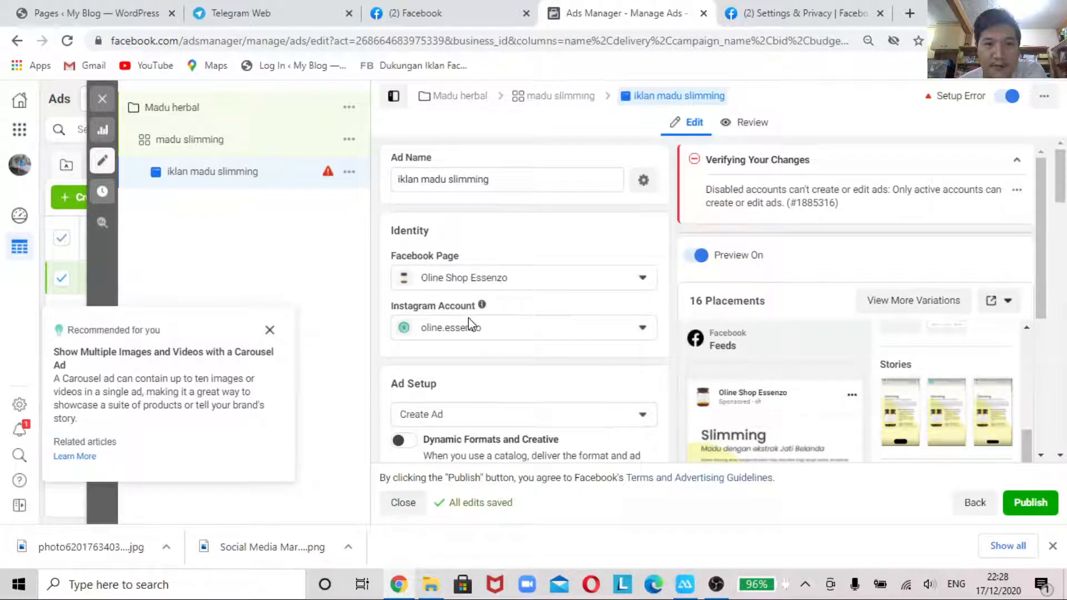
View the Change Image option for the ad's media and close the image selection without choosing another image.
{"action": "scroll", "coordinate": [469, 324], "scroll_direction": "down", "scroll_amount": 10}
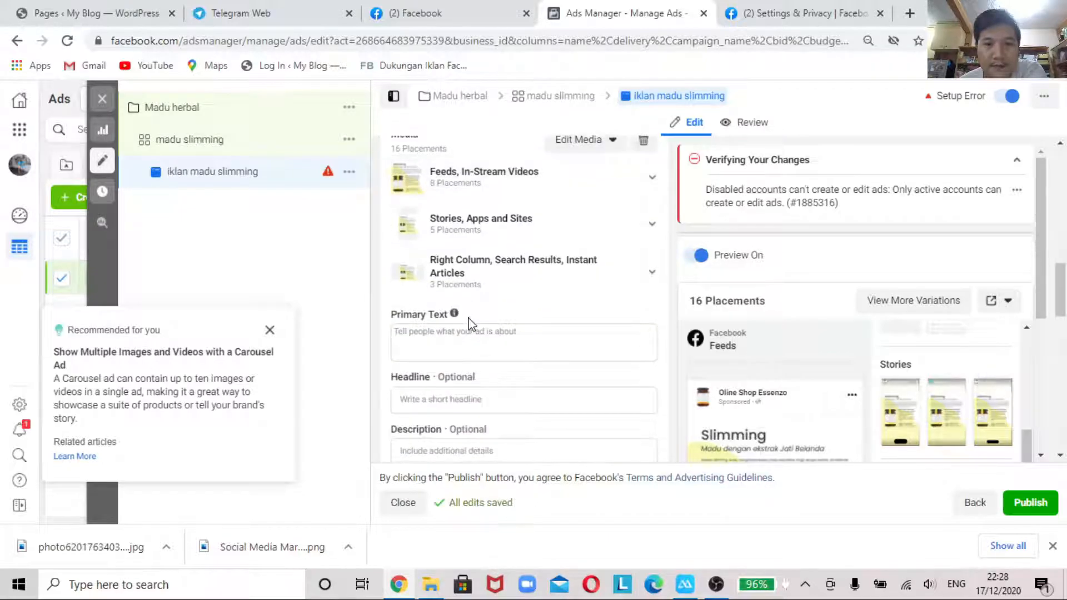
{"action": "scroll", "coordinate": [595, 222], "scroll_direction": "up", "scroll_amount": 2}
{"action": "left_click", "coordinate": [613, 297]}
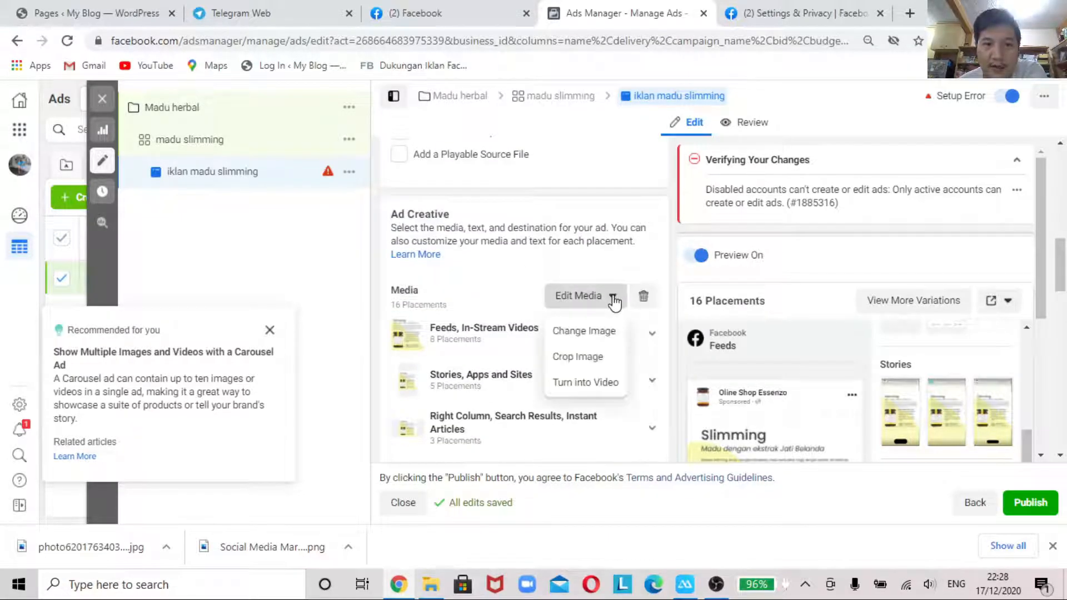
{"action": "left_click", "coordinate": [592, 343]}
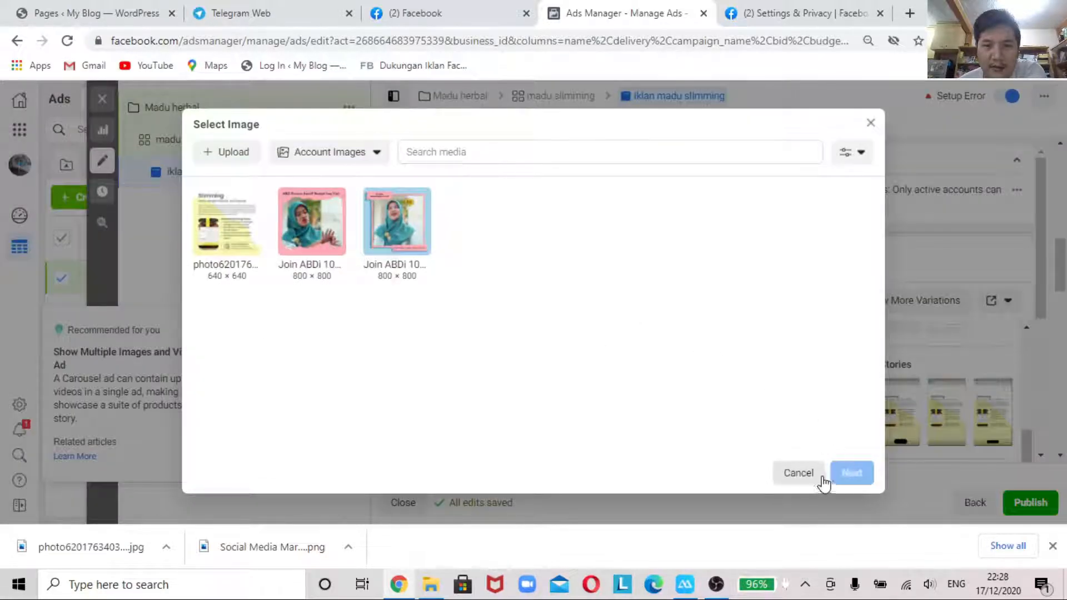
{"action": "left_click", "coordinate": [799, 473]}
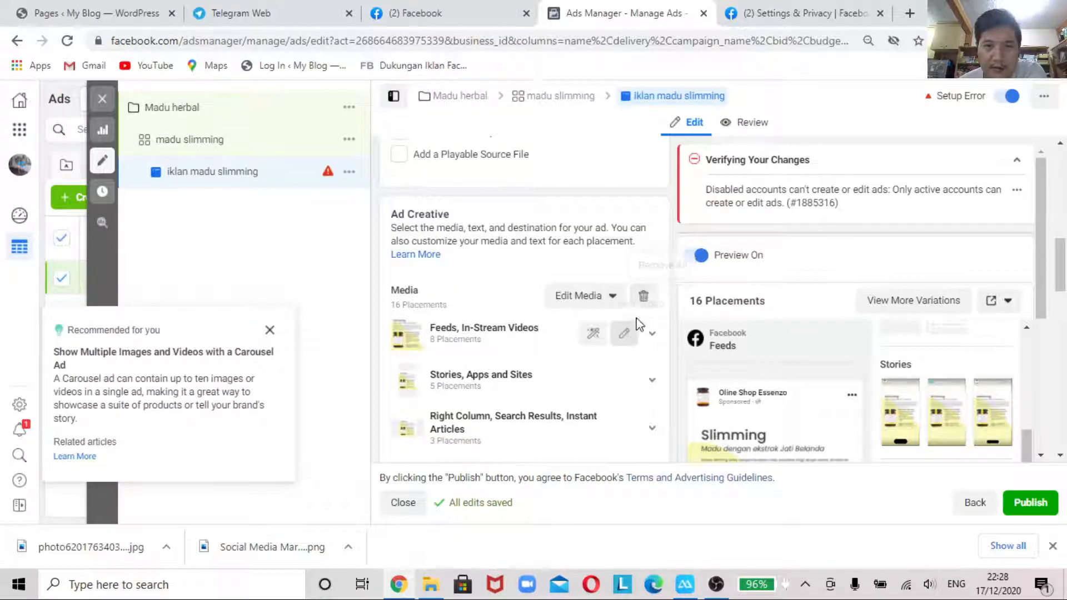
Expand the Feeds, In-Stream Videos media group and look through its placements and the ad text fields.
{"action": "left_click", "coordinate": [625, 331]}
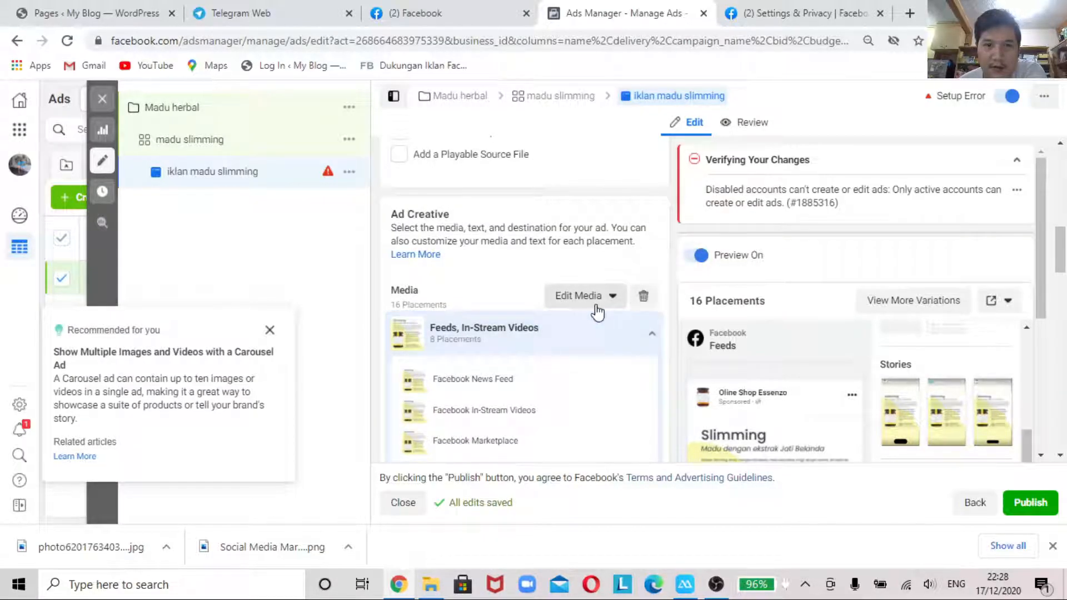
{"action": "scroll", "coordinate": [596, 305], "scroll_direction": "down", "scroll_amount": 10}
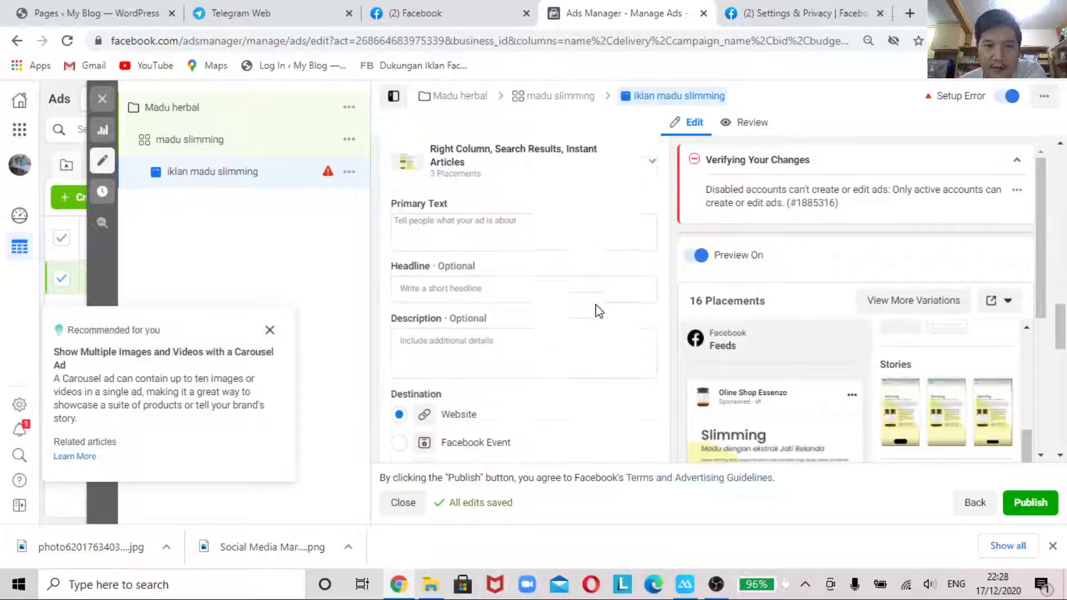
{"action": "scroll", "coordinate": [598, 310], "scroll_direction": "up", "scroll_amount": 10}
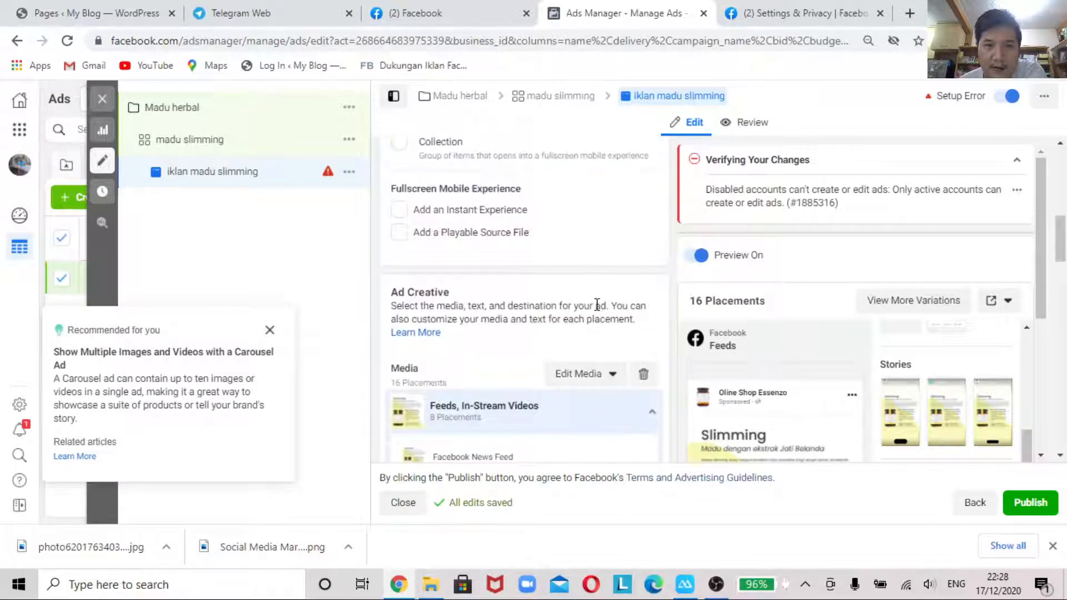
View the Video Creation Kit for turning the ad's image into a video and close it without creating one.
{"action": "left_click", "coordinate": [593, 375]}
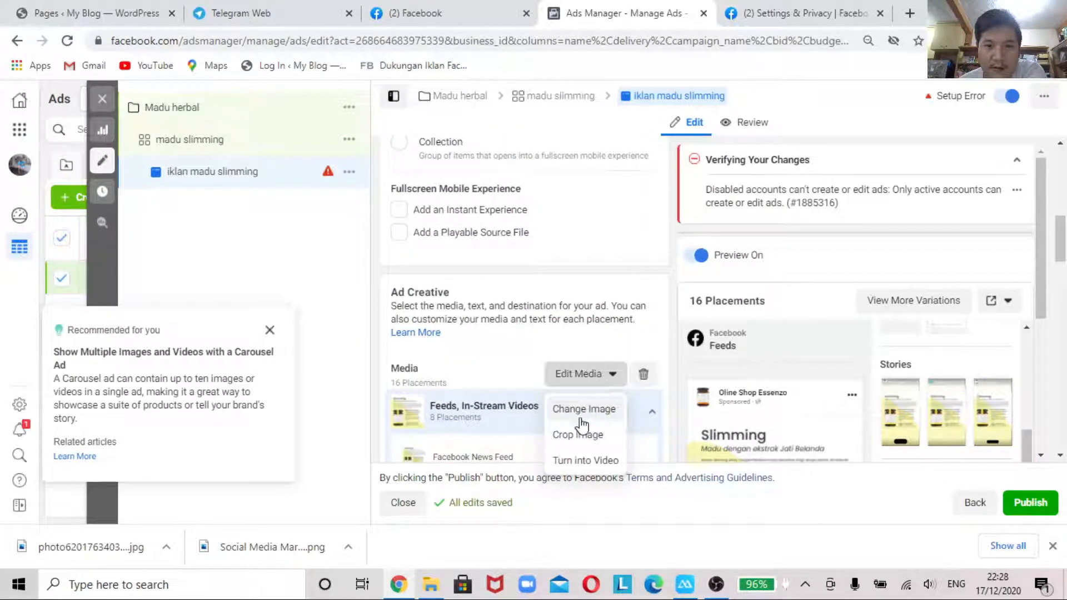
{"action": "left_click", "coordinate": [597, 461]}
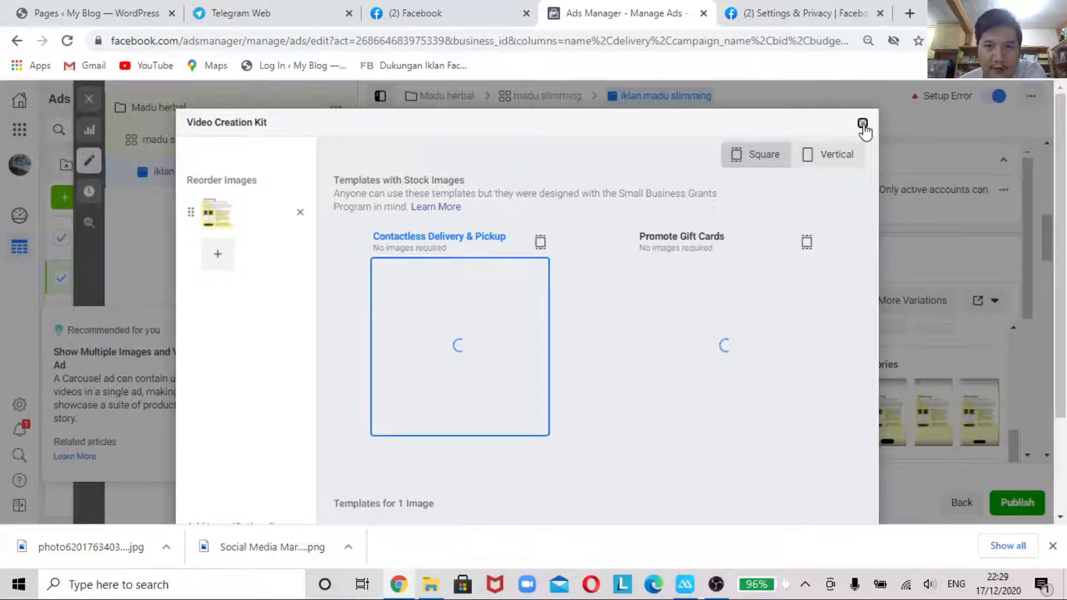
{"action": "left_click", "coordinate": [862, 123]}
{"action": "scroll", "coordinate": [477, 300], "scroll_direction": "down", "scroll_amount": 3}
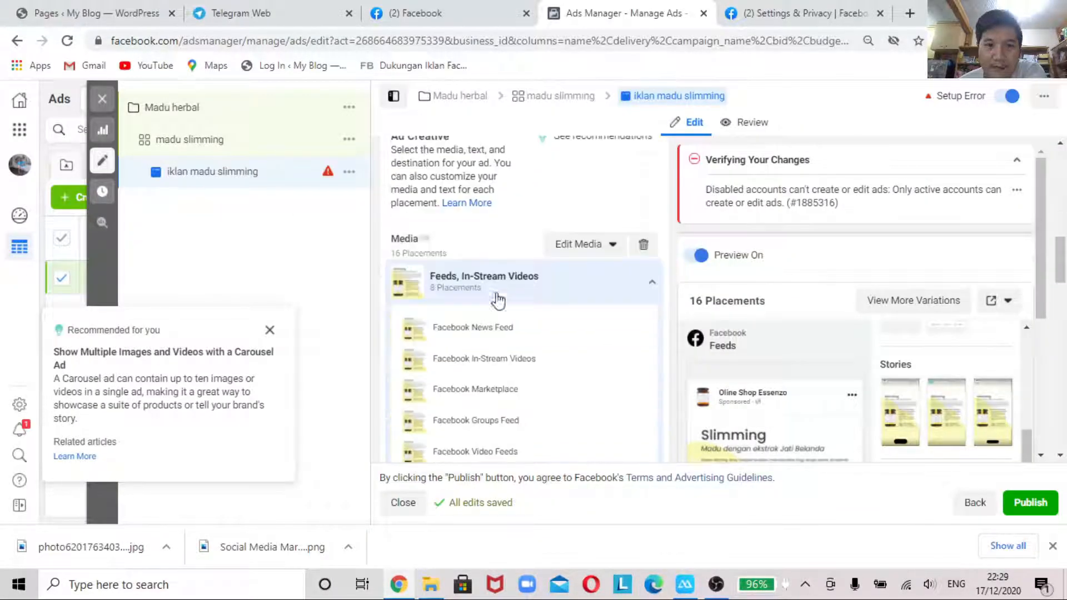
Remove all media from the iklan madu slimming ad's creative.
{"action": "left_click", "coordinate": [644, 245]}
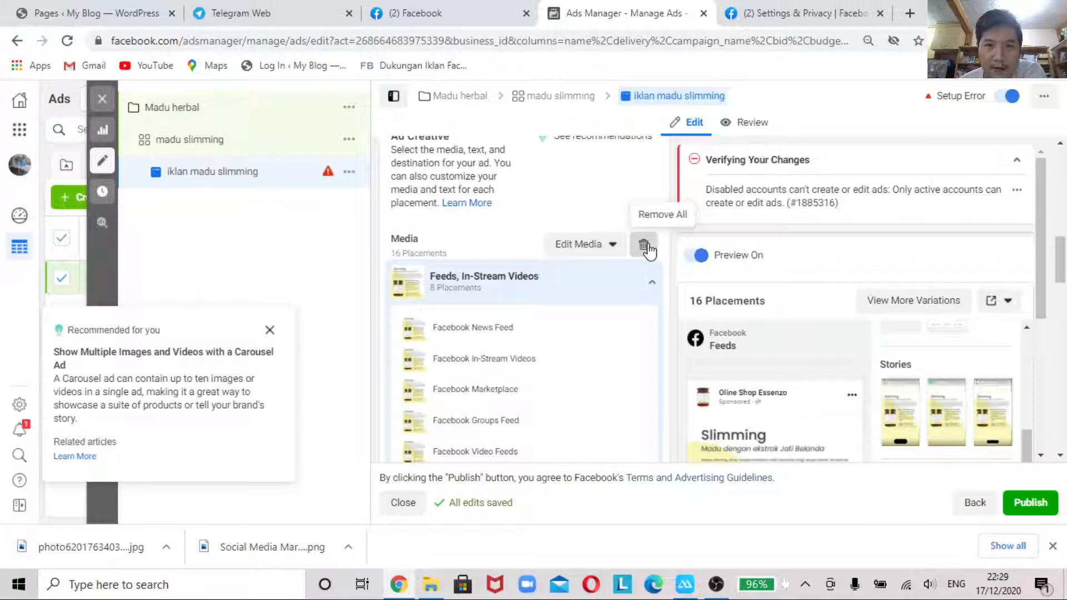
{"action": "left_click", "coordinate": [670, 215]}
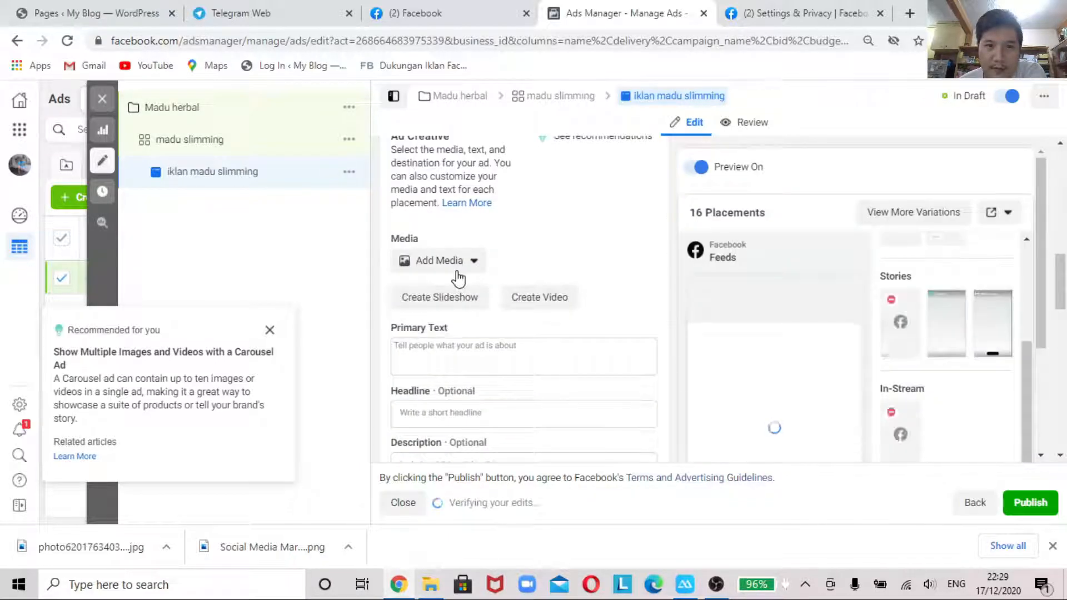
Browse the computer's Videos and Downloads folders for a video to upload to the ad, and cancel the file selection.
{"action": "left_click", "coordinate": [445, 261]}
{"action": "left_click", "coordinate": [451, 315]}
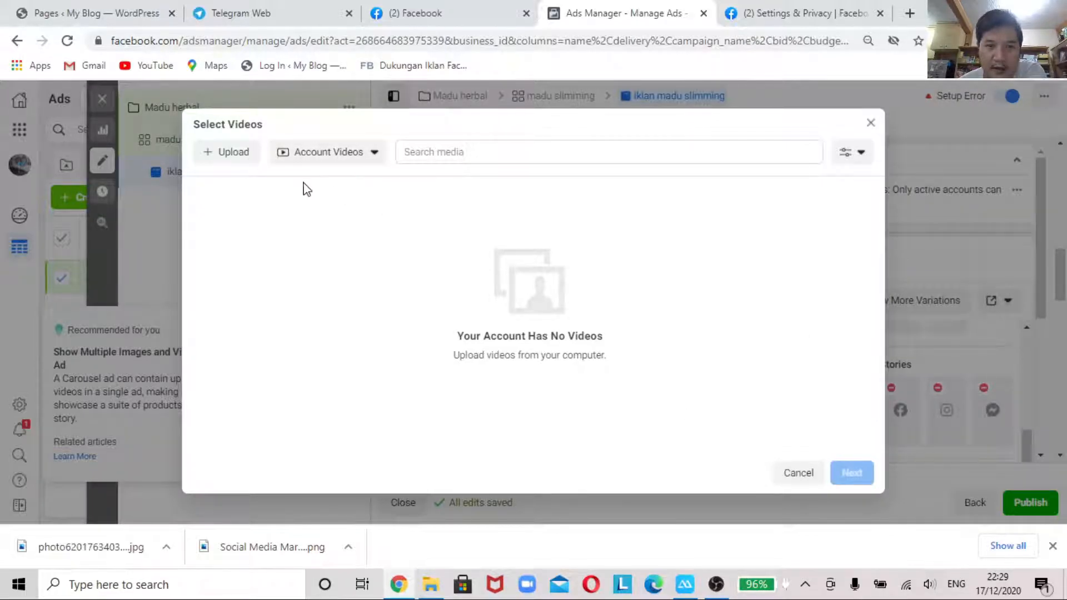
{"action": "left_click", "coordinate": [226, 154]}
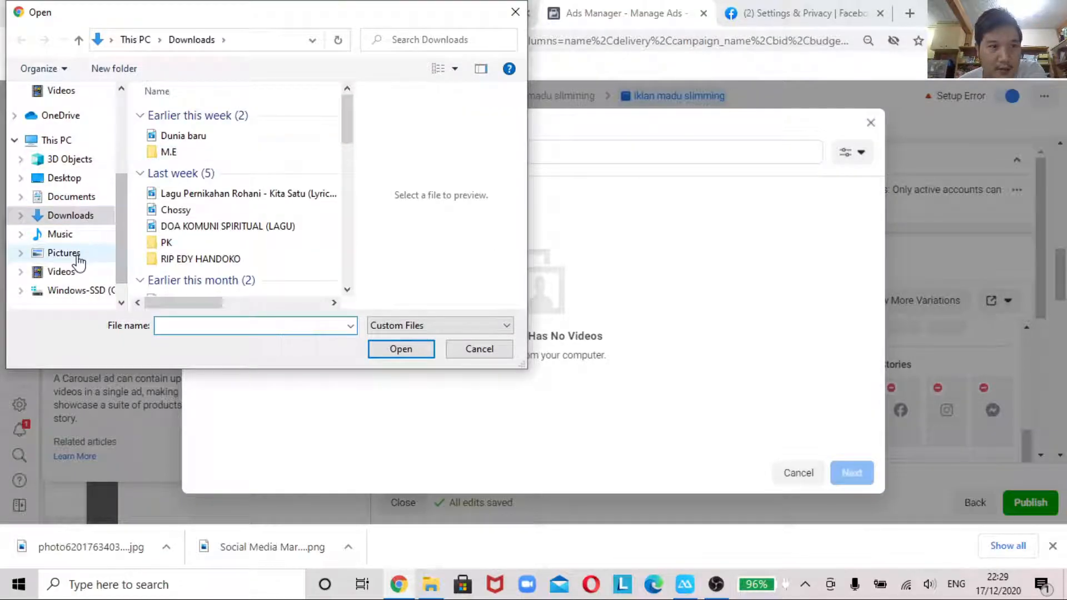
{"action": "left_click", "coordinate": [68, 271]}
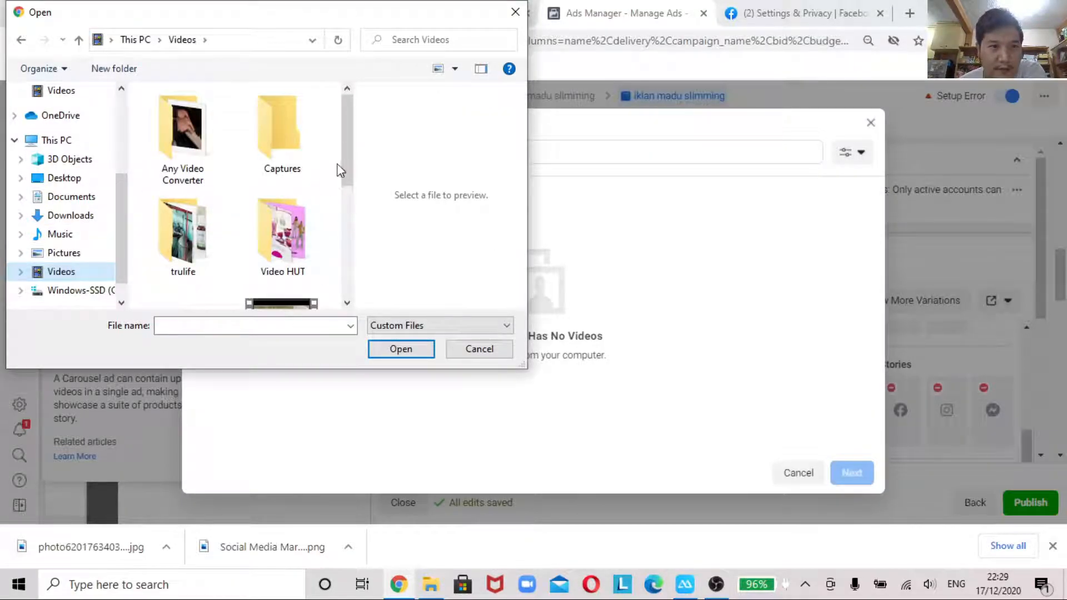
{"action": "mouse_move", "coordinate": [343, 156]}
{"action": "left_mouse_down"}
{"action": "mouse_move", "coordinate": [337, 304]}
{"action": "mouse_move", "coordinate": [365, 232]}
{"action": "mouse_move", "coordinate": [352, 145]}
{"action": "left_mouse_up"}
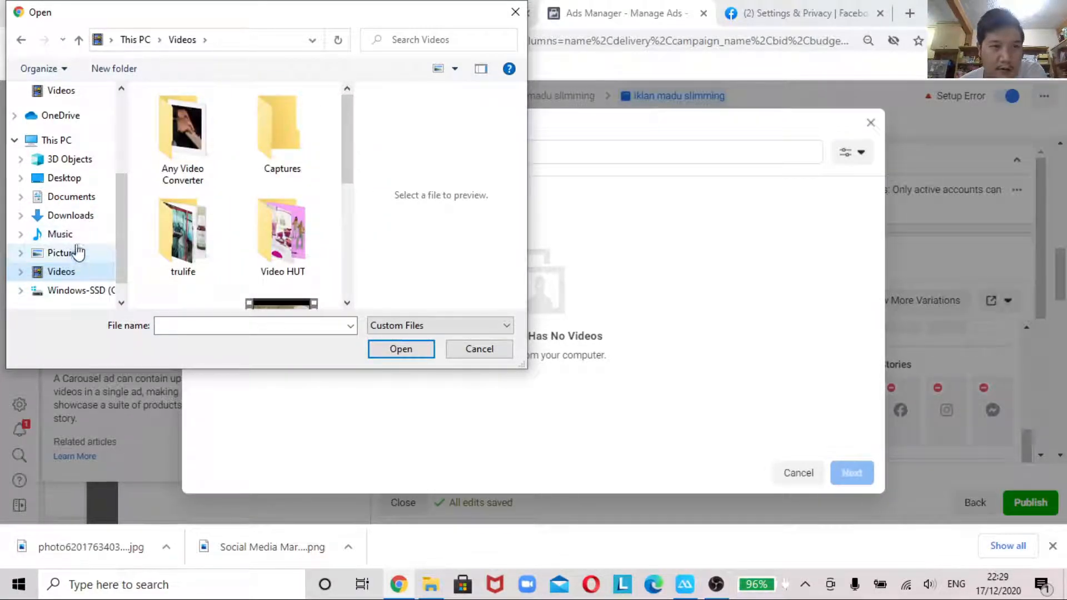
{"action": "left_click", "coordinate": [70, 217]}
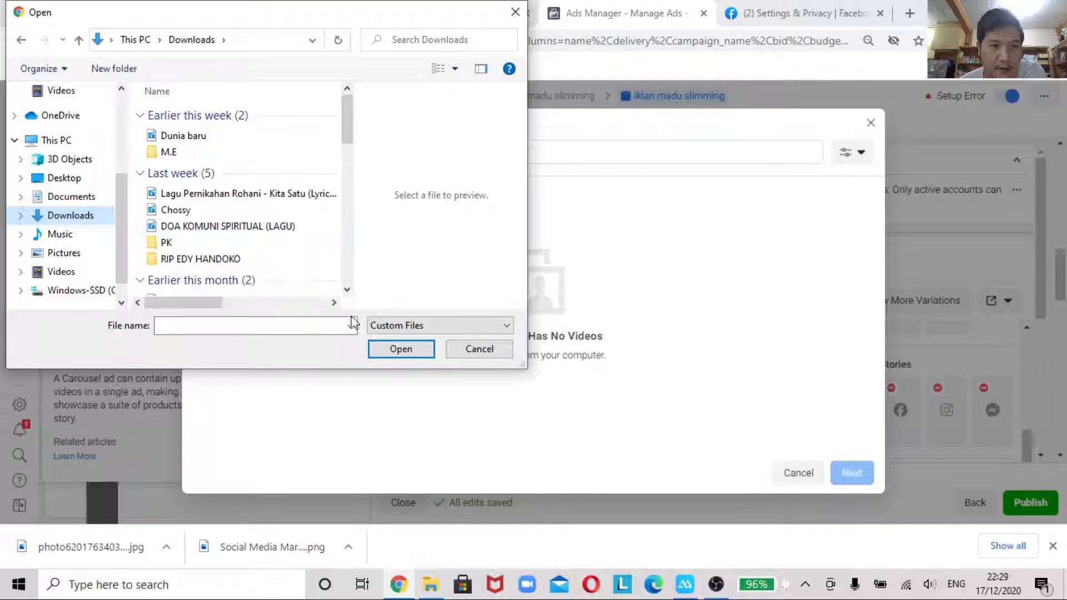
{"action": "left_click", "coordinate": [491, 350]}
Switch to Telegram Web and start downloading the 0:31 video from the Alur Chat Slimming Honey channel.
{"action": "left_click", "coordinate": [242, 16]}
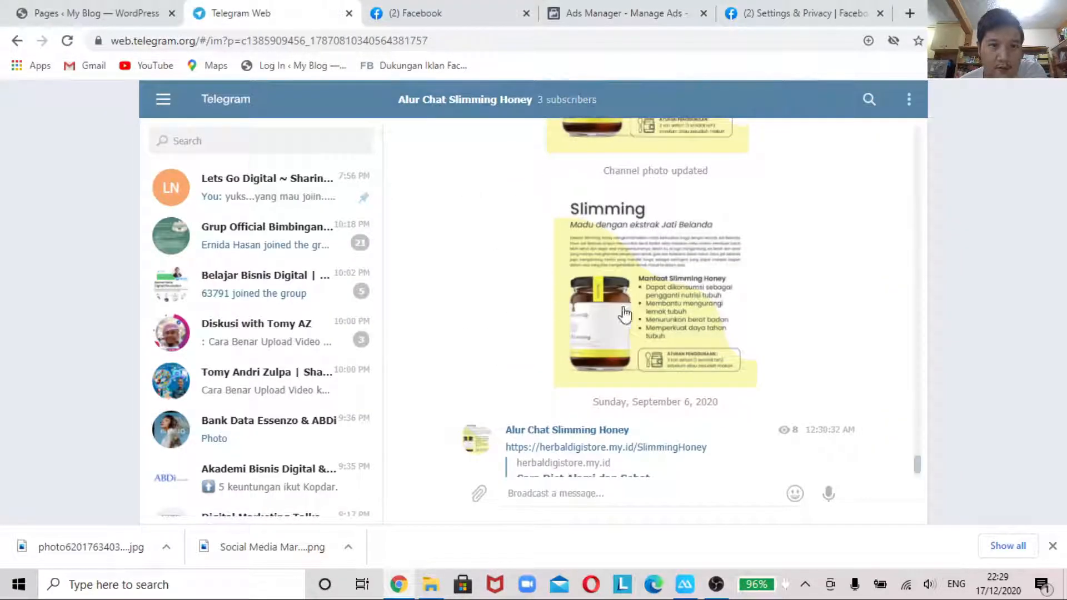
{"action": "scroll", "coordinate": [624, 310], "scroll_direction": "up", "scroll_amount": 10}
{"action": "scroll", "coordinate": [628, 311], "scroll_direction": "down", "scroll_amount": 12}
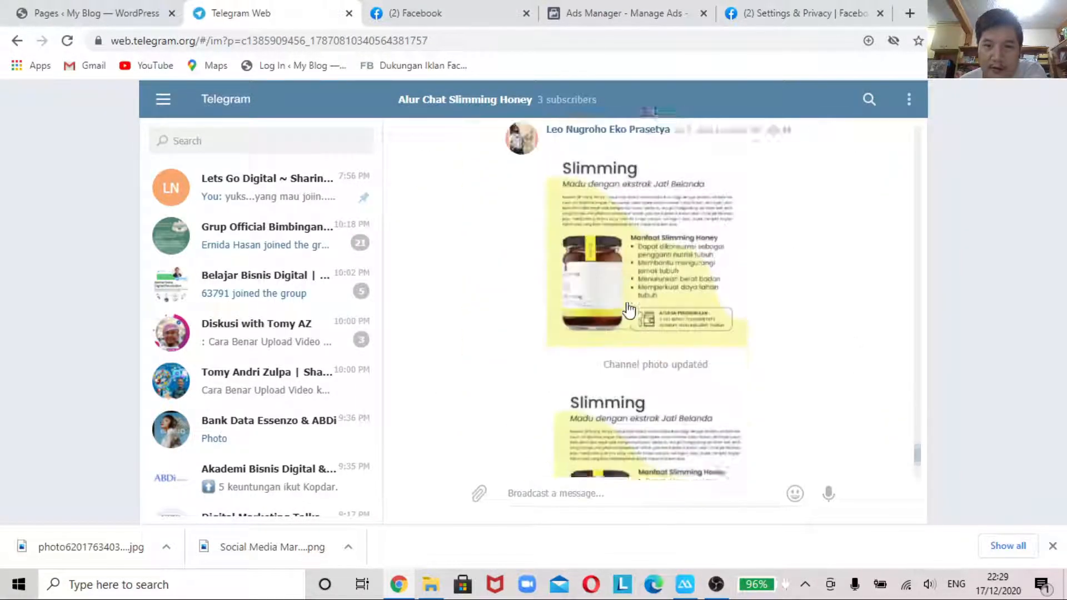
{"action": "scroll", "coordinate": [629, 310], "scroll_direction": "up", "scroll_amount": 10}
{"action": "scroll", "coordinate": [629, 309], "scroll_direction": "up", "scroll_amount": 15}
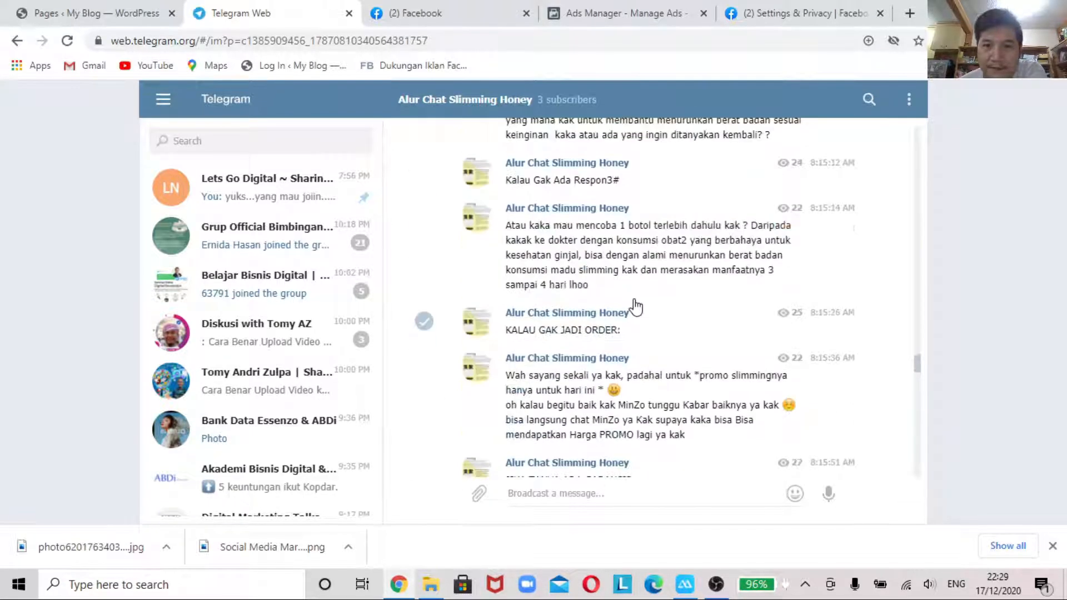
{"action": "scroll", "coordinate": [637, 300], "scroll_direction": "down", "scroll_amount": 5}
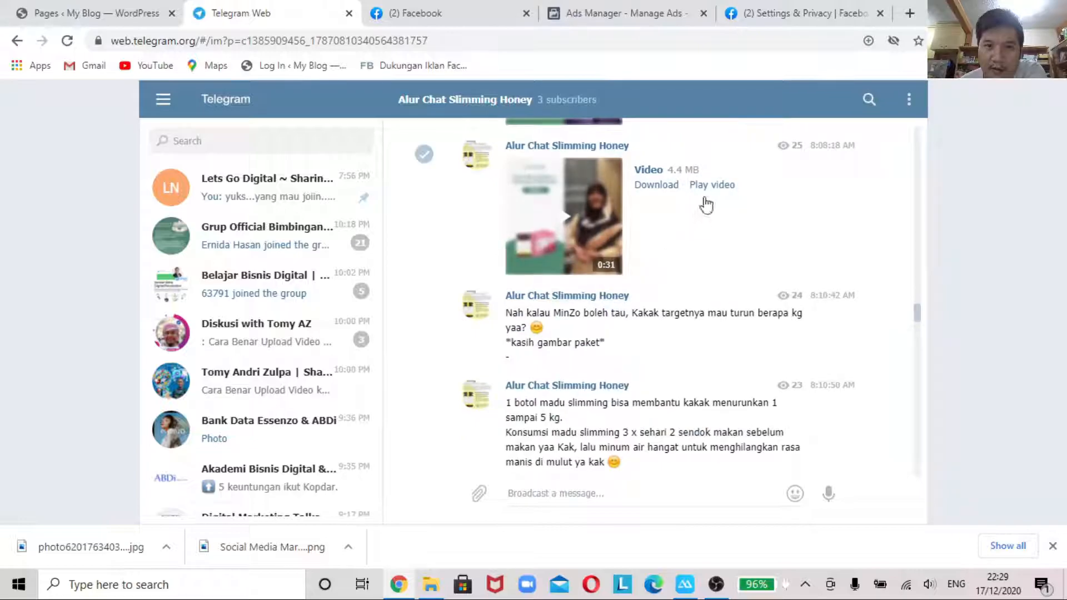
{"action": "left_click", "coordinate": [673, 188]}
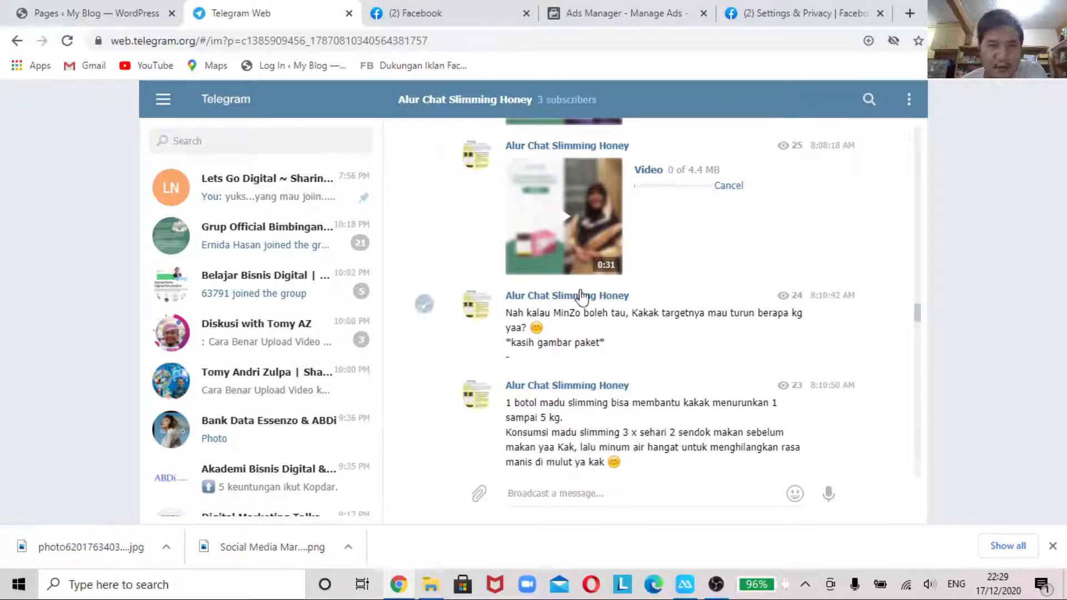
Look through the Alur Chat Slimming Honey channel's messages and its other testimonial videos.
{"action": "scroll", "coordinate": [541, 283], "scroll_direction": "down", "scroll_amount": 15}
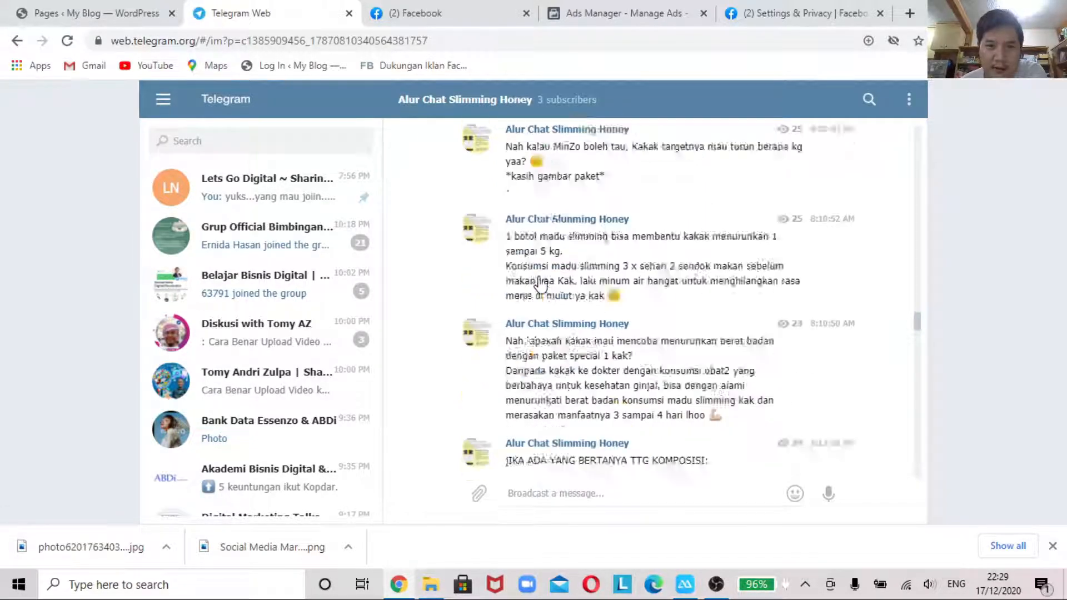
{"action": "scroll", "coordinate": [540, 274], "scroll_direction": "down", "scroll_amount": 5}
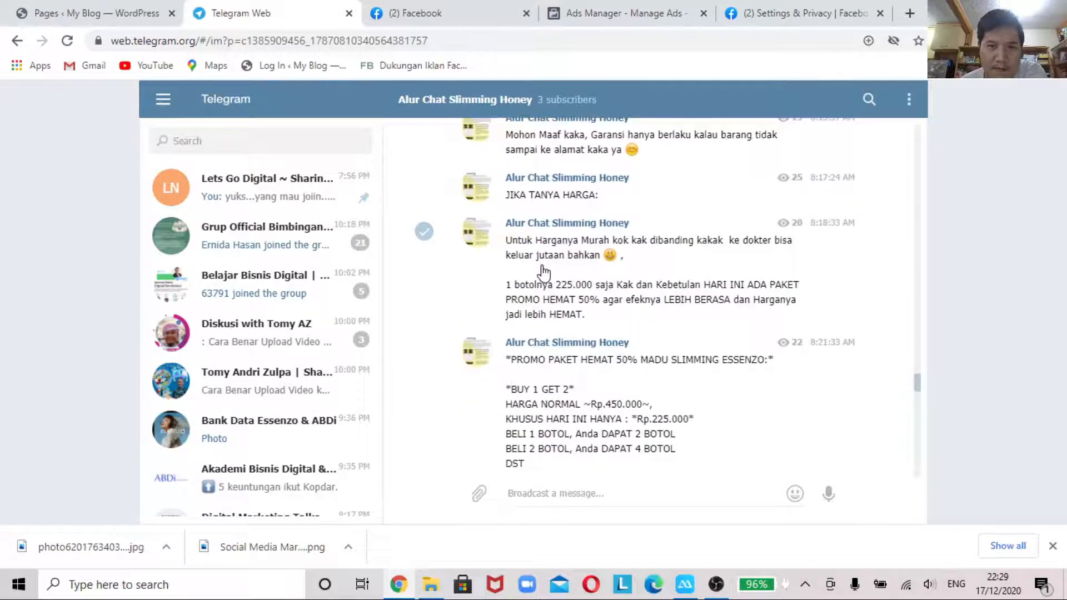
{"action": "scroll", "coordinate": [543, 272], "scroll_direction": "up", "scroll_amount": 12}
{"action": "scroll", "coordinate": [543, 272], "scroll_direction": "up", "scroll_amount": 5}
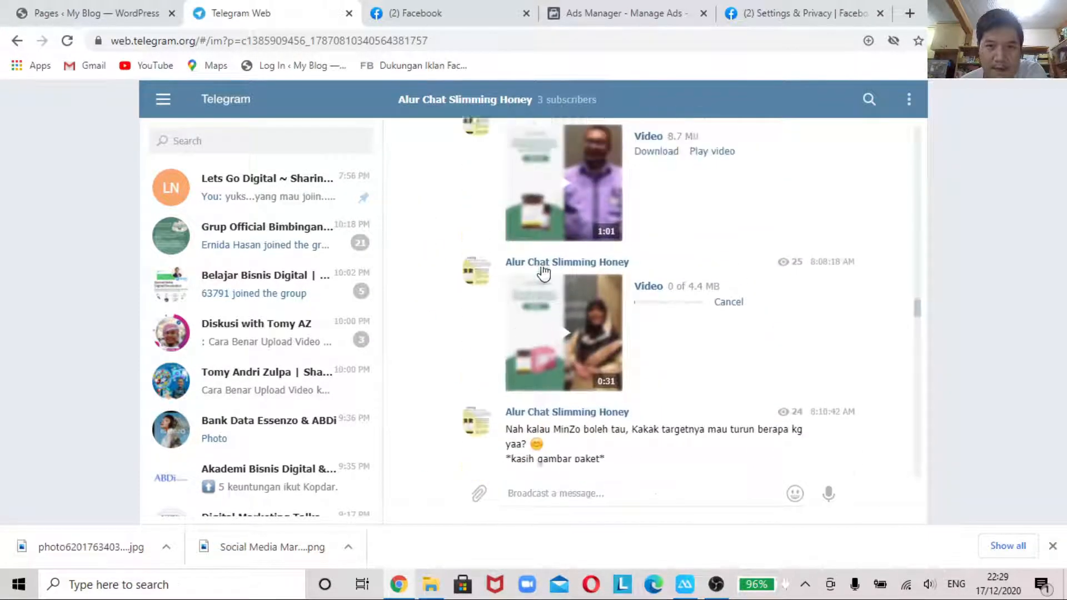
{"action": "scroll", "coordinate": [544, 272], "scroll_direction": "up", "scroll_amount": 3}
{"action": "scroll", "coordinate": [544, 272], "scroll_direction": "down", "scroll_amount": 4}
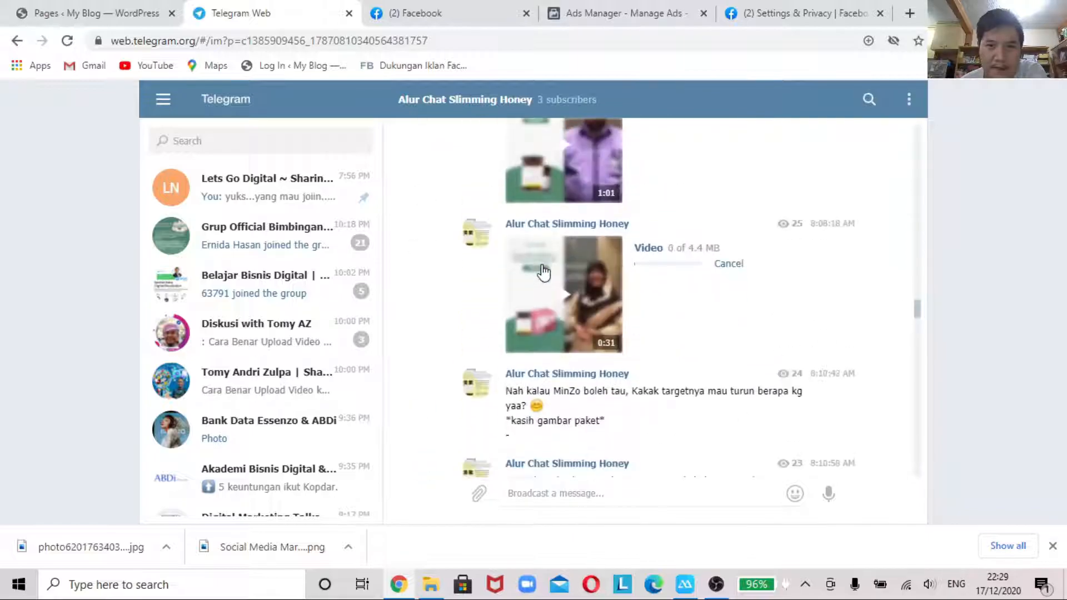
{"action": "scroll", "coordinate": [543, 273], "scroll_direction": "up", "scroll_amount": 3}
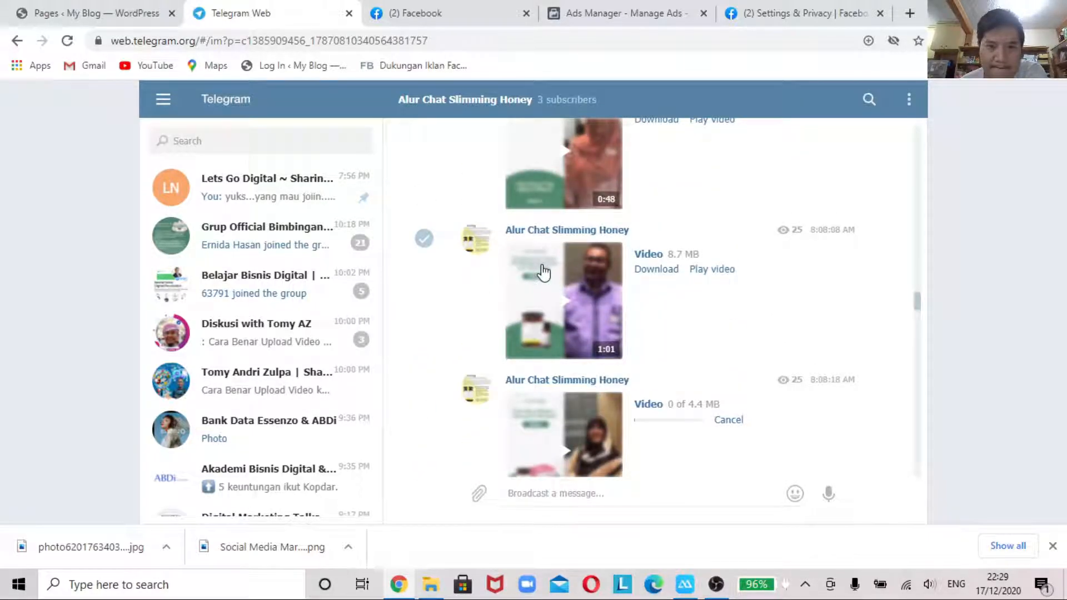
{"action": "scroll", "coordinate": [679, 279], "scroll_direction": "down", "scroll_amount": 2}
{"action": "scroll", "coordinate": [679, 279], "scroll_direction": "up", "scroll_amount": 2}
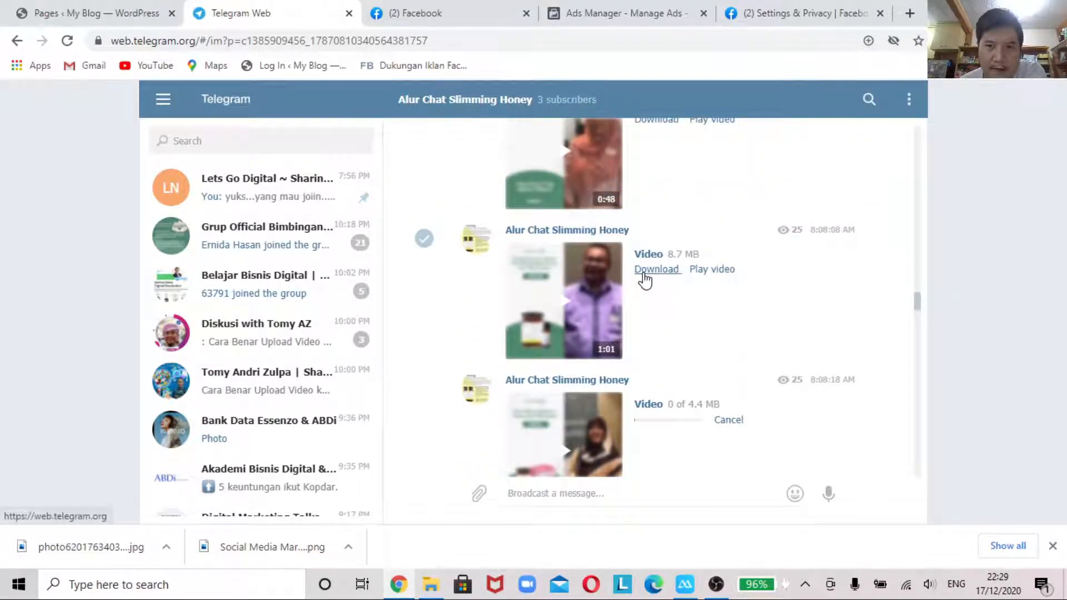
{"action": "scroll", "coordinate": [644, 280], "scroll_direction": "up", "scroll_amount": 2}
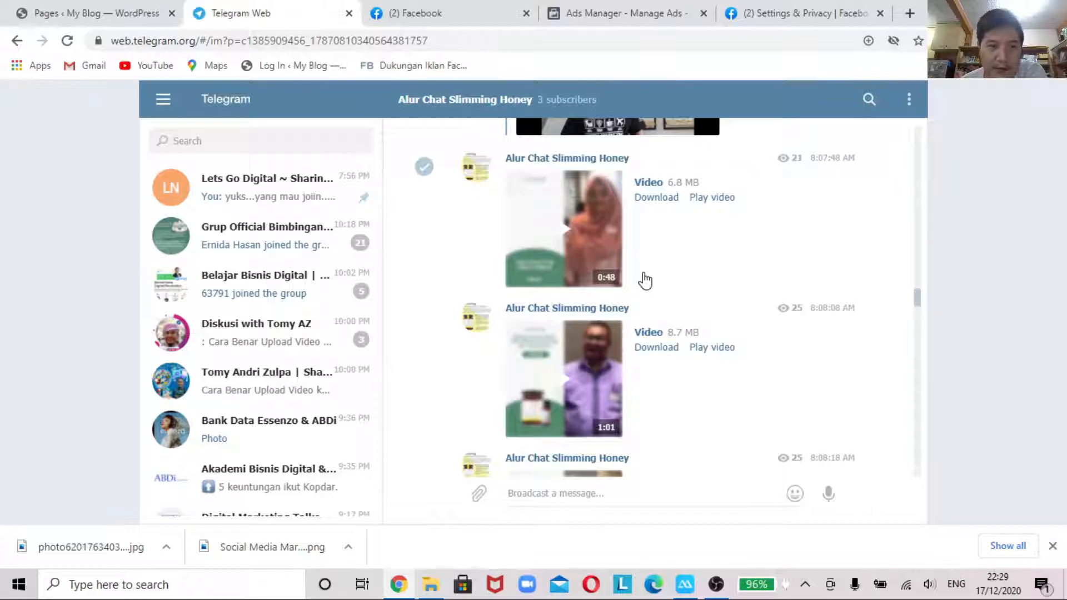
{"action": "scroll", "coordinate": [644, 279], "scroll_direction": "down", "scroll_amount": 3}
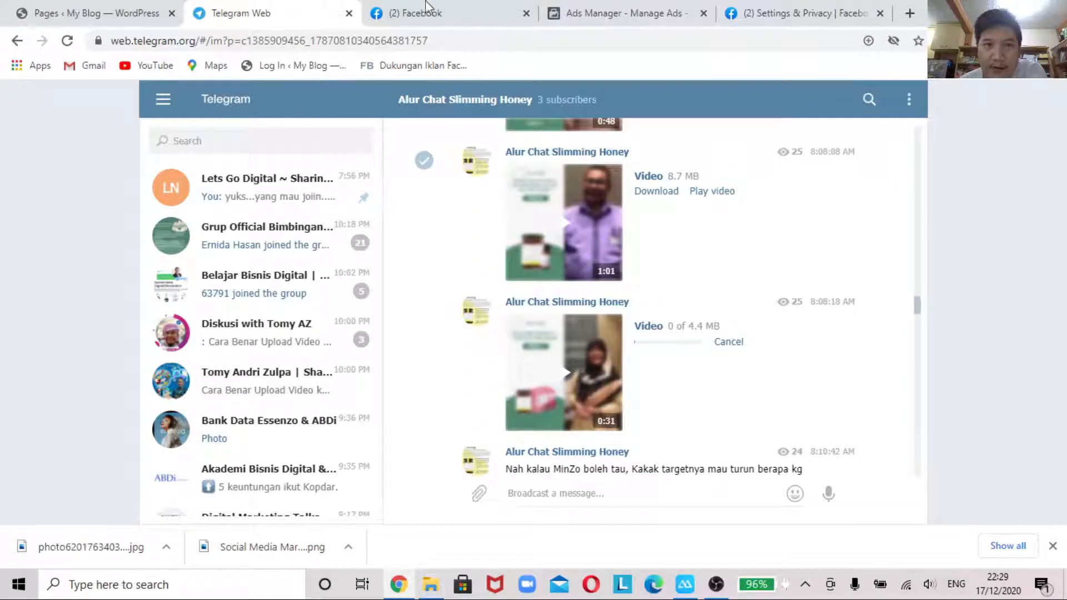
Return to Ads Manager, cancel the video selection without adding one, and view the media types that can be added.
{"action": "left_click", "coordinate": [629, 11]}
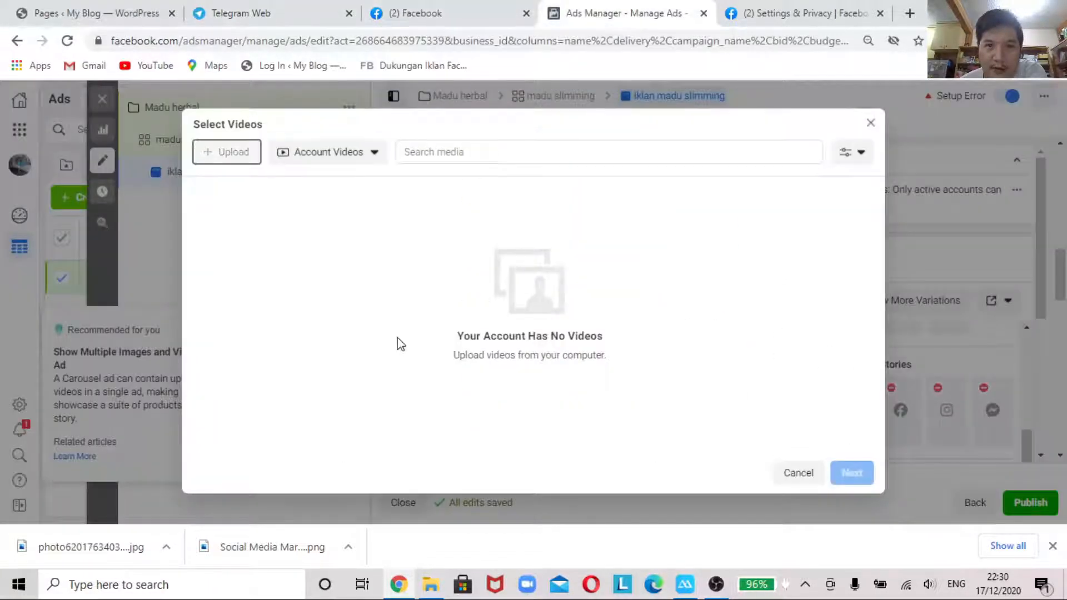
{"action": "left_click", "coordinate": [806, 474]}
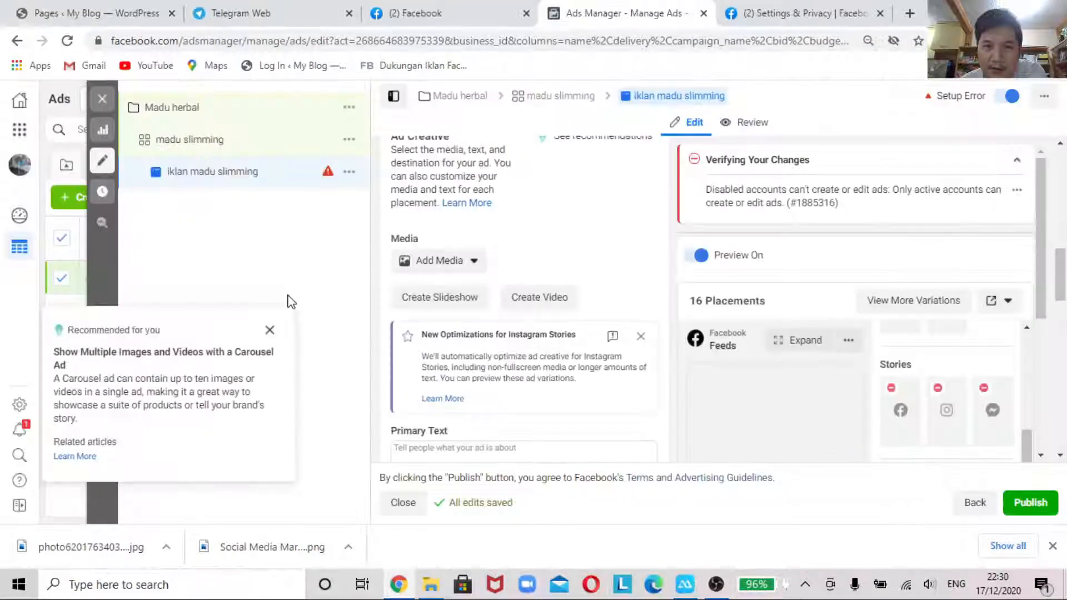
{"action": "left_click", "coordinate": [452, 268]}
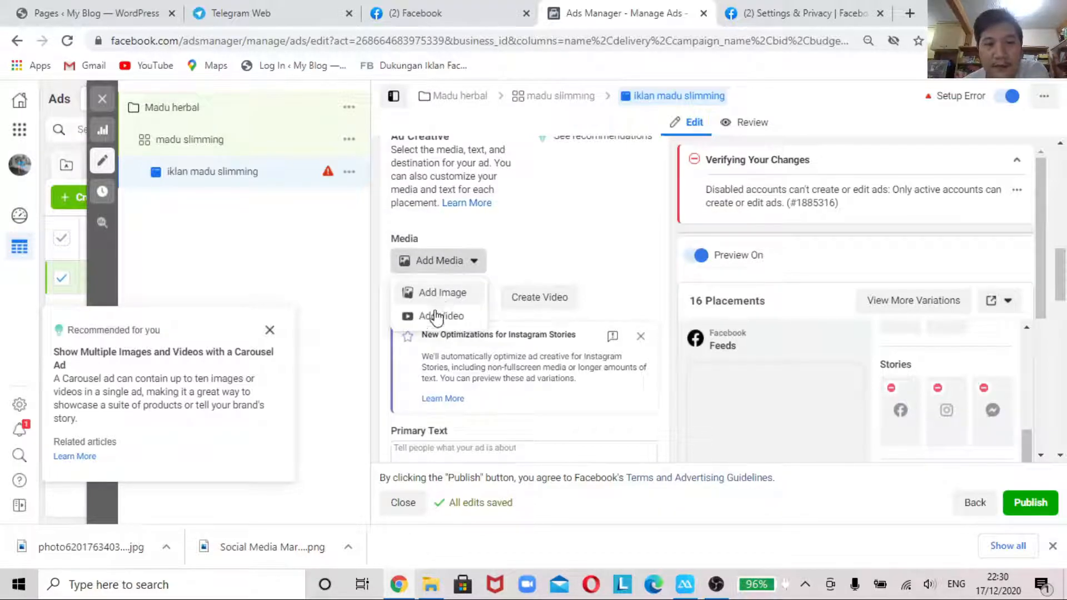
{"action": "left_click", "coordinate": [533, 247]}
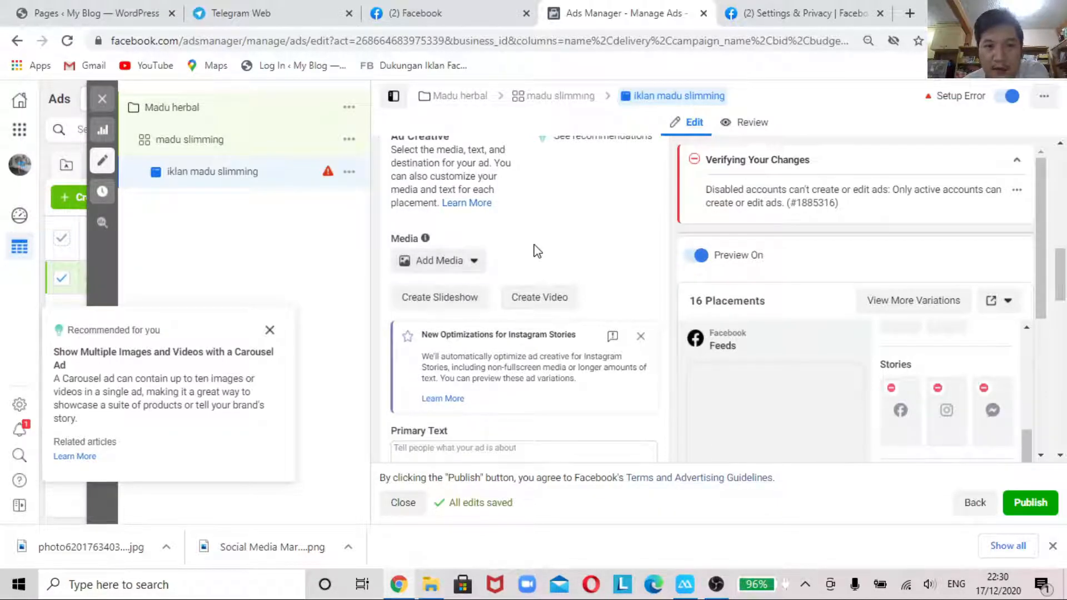
Change the ad format to Carousel and check the carousel cards and the Facebook Feeds preview.
{"action": "scroll", "coordinate": [534, 249], "scroll_direction": "up", "scroll_amount": 3}
{"action": "scroll", "coordinate": [536, 251], "scroll_direction": "up", "scroll_amount": 3}
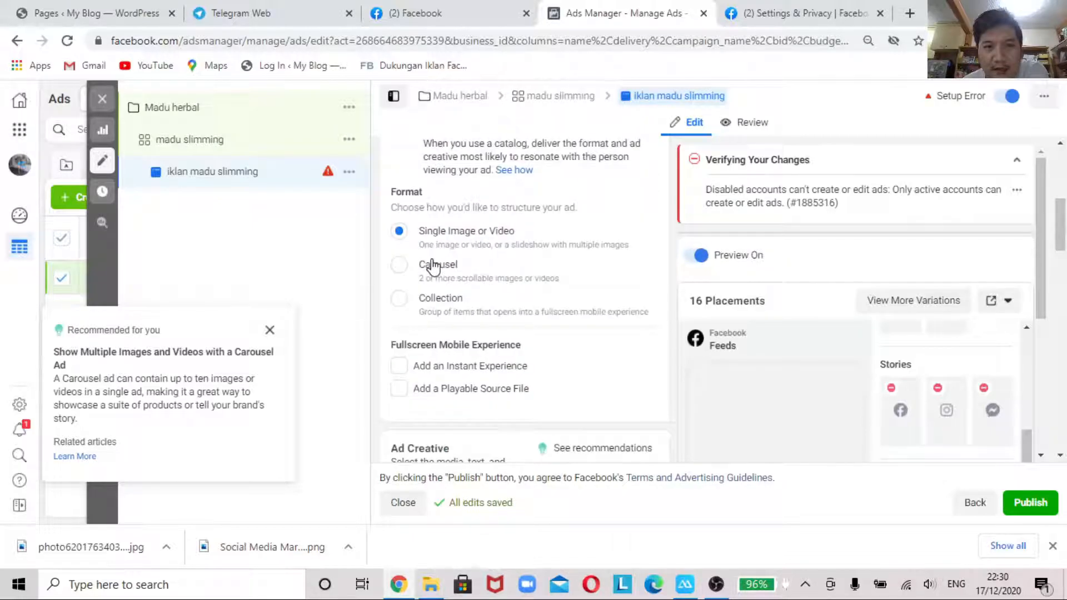
{"action": "left_click", "coordinate": [399, 265]}
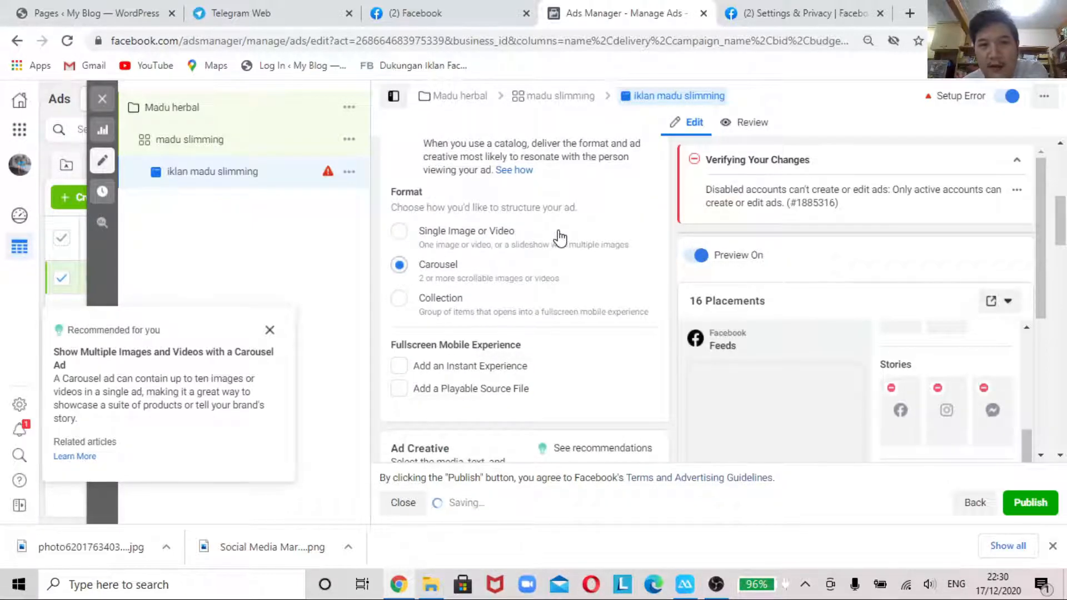
{"action": "scroll", "coordinate": [560, 239], "scroll_direction": "down", "scroll_amount": 4}
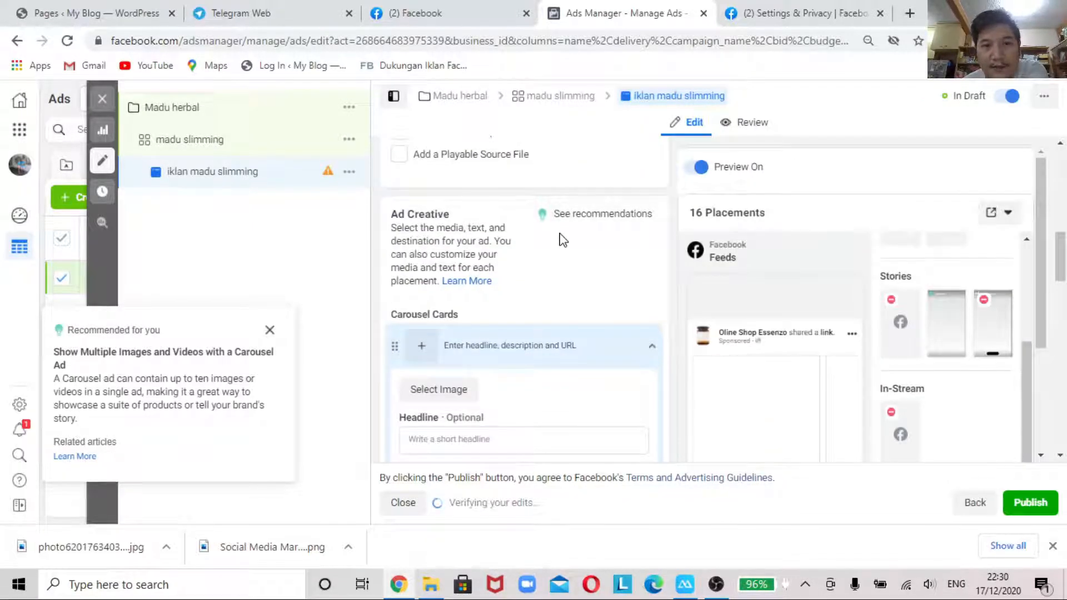
{"action": "scroll", "coordinate": [784, 306], "scroll_direction": "down", "scroll_amount": 2}
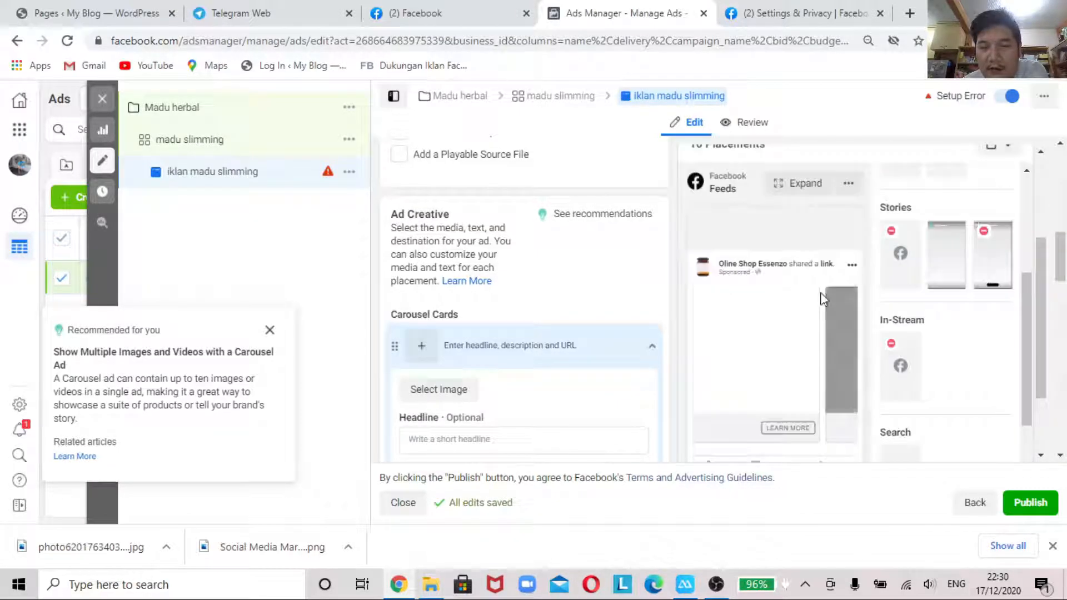
{"action": "scroll", "coordinate": [833, 314], "scroll_direction": "down", "scroll_amount": 2}
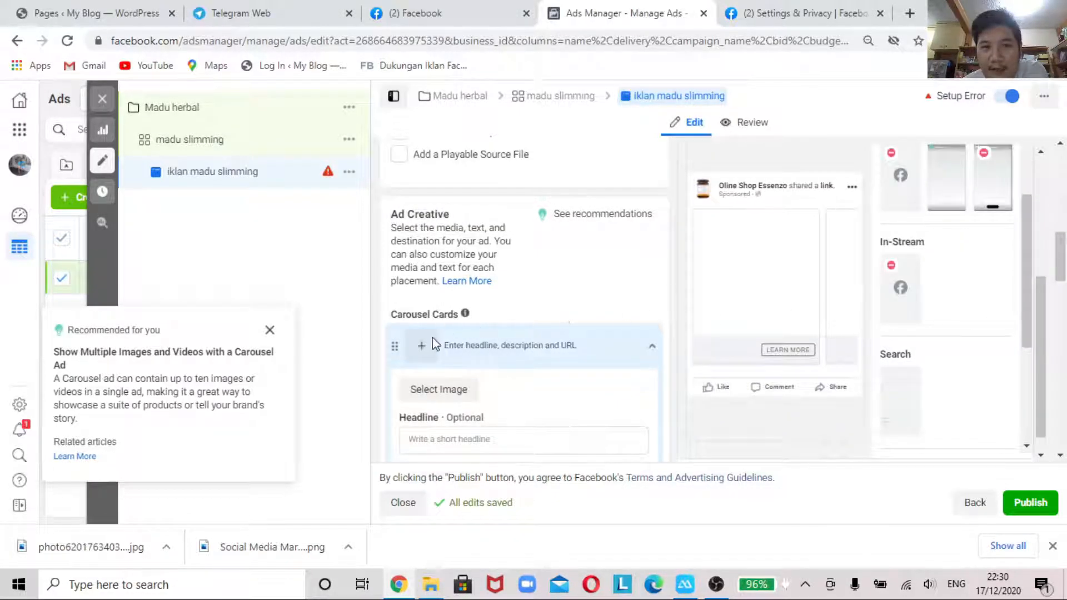
Set the first carousel card's image to photo6201763403844921960.jpg from the account's images.
{"action": "scroll", "coordinate": [420, 351], "scroll_direction": "down", "scroll_amount": 2}
{"action": "left_click", "coordinate": [457, 326]}
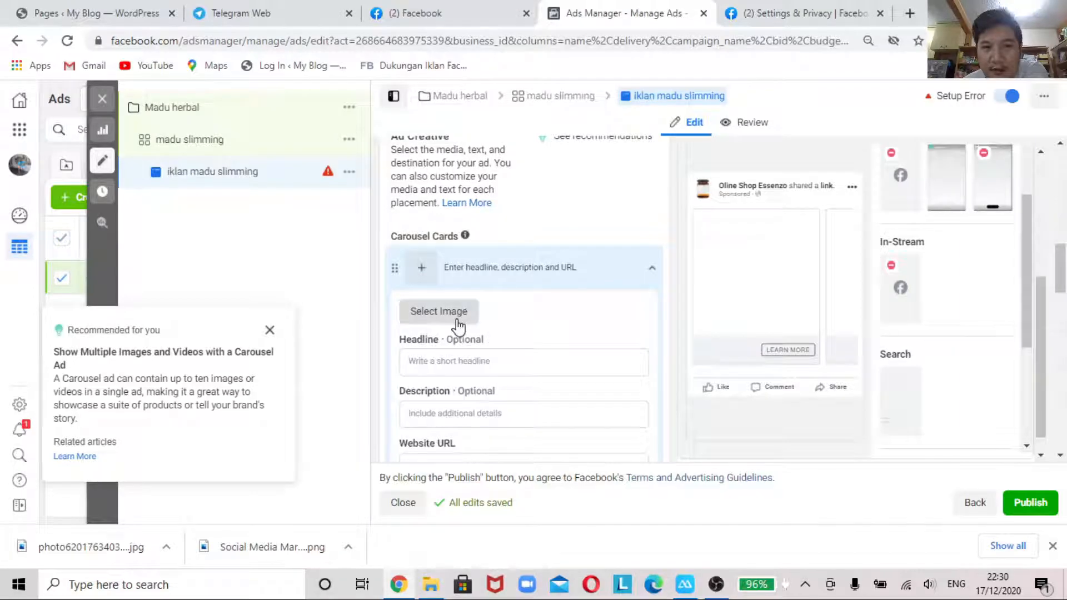
{"action": "left_click", "coordinate": [251, 239]}
{"action": "left_click", "coordinate": [840, 447]}
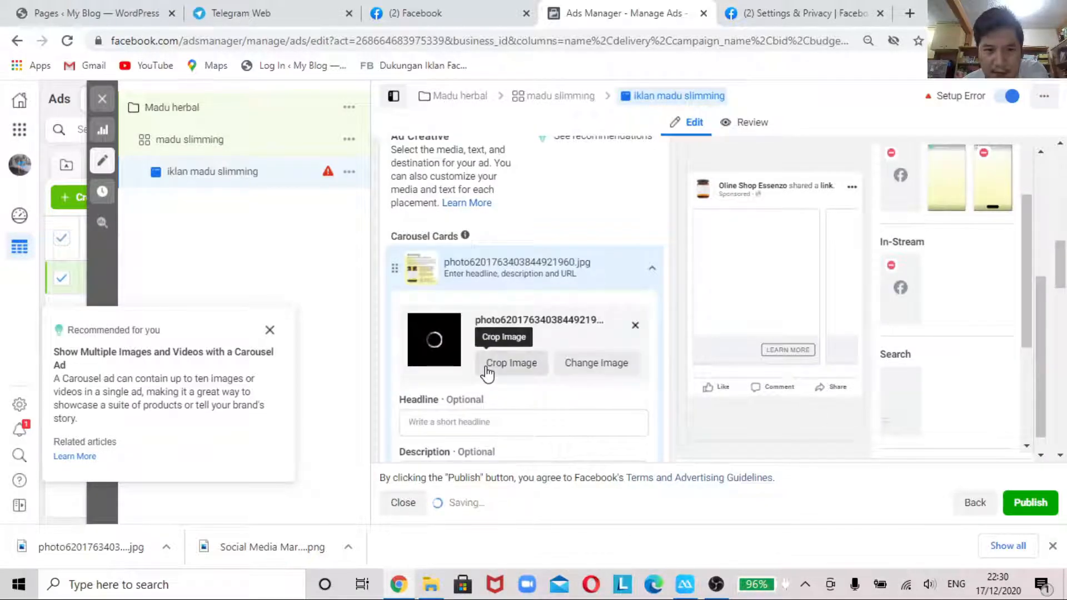
Add another image card to the end of the carousel's card list.
{"action": "scroll", "coordinate": [488, 372], "scroll_direction": "down", "scroll_amount": 4}
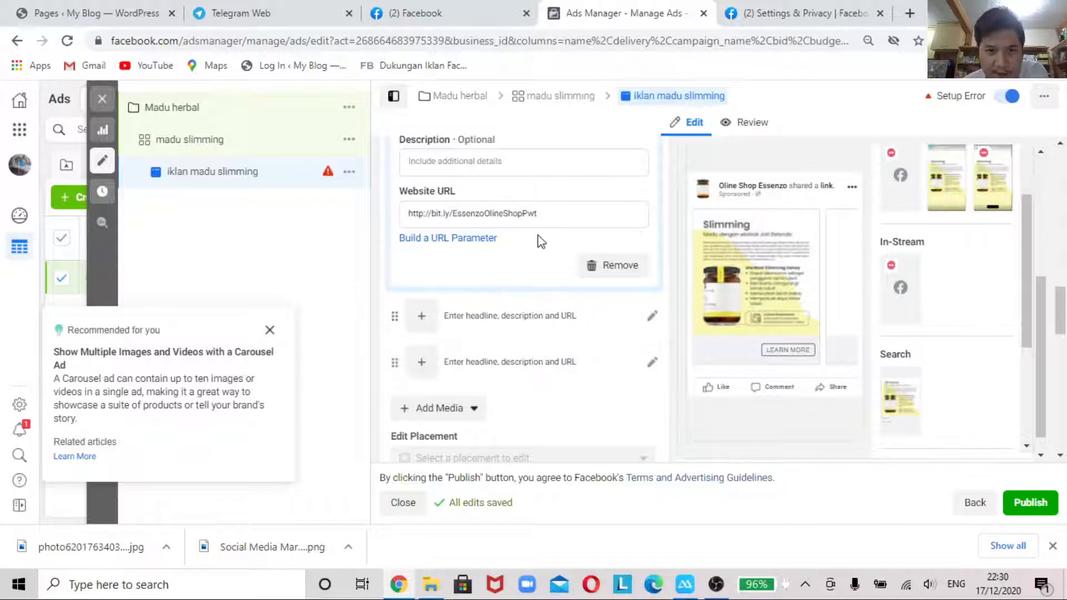
{"action": "left_click", "coordinate": [418, 323]}
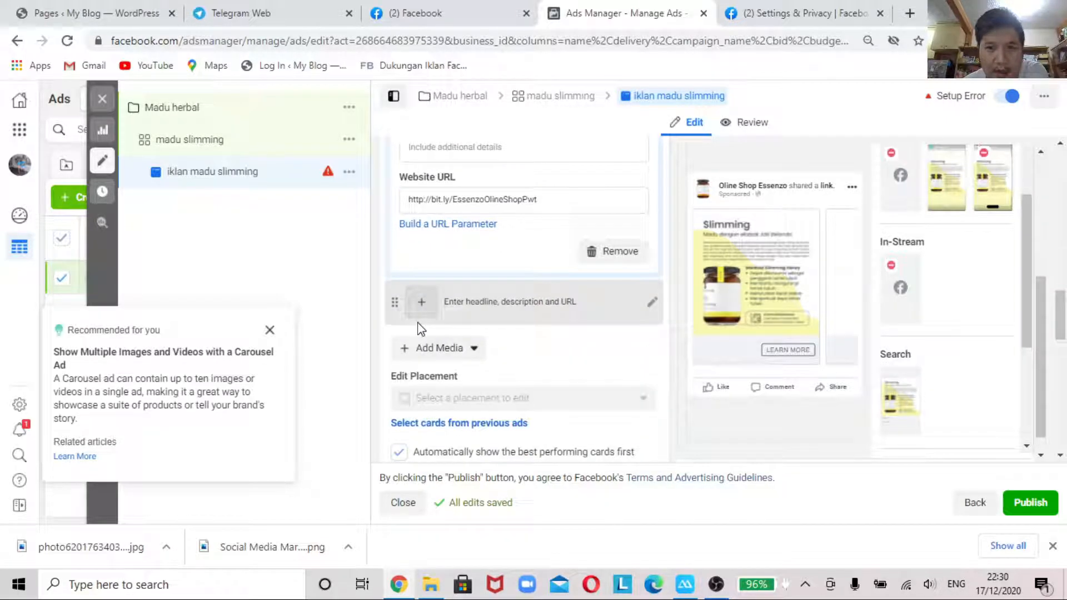
{"action": "left_click", "coordinate": [450, 350]}
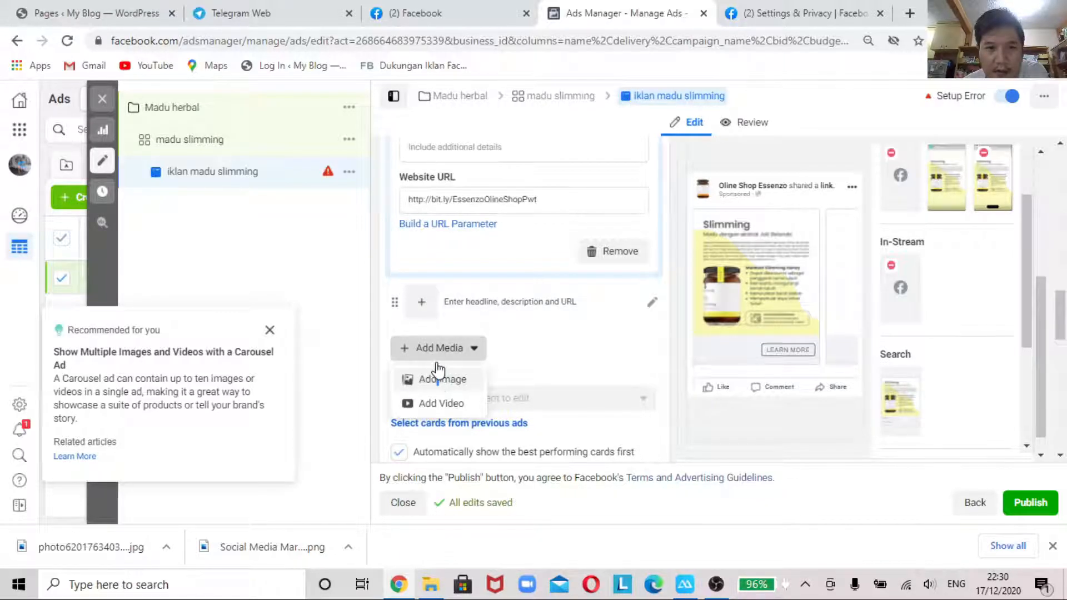
{"action": "left_click", "coordinate": [438, 378]}
{"action": "scroll", "coordinate": [437, 341], "scroll_direction": "down", "scroll_amount": 1}
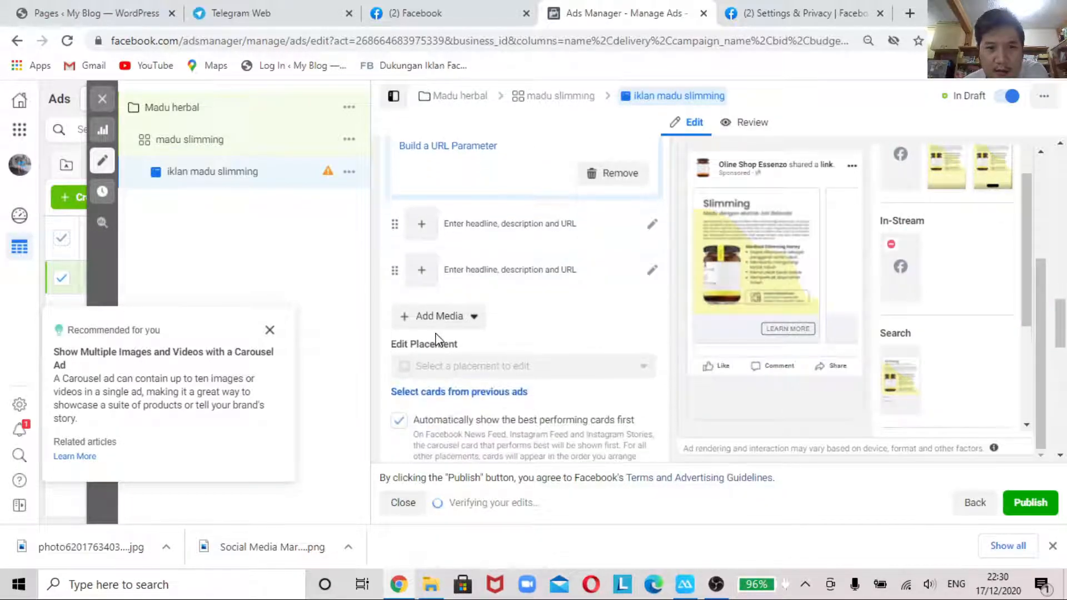
Set the second carousel card's image to Join ABDi 100ewu Koq mikir_ (2).png and browse both cards in the Facebook Feeds preview.
{"action": "scroll", "coordinate": [438, 340], "scroll_direction": "up", "scroll_amount": 2}
{"action": "scroll", "coordinate": [442, 328], "scroll_direction": "up", "scroll_amount": 2}
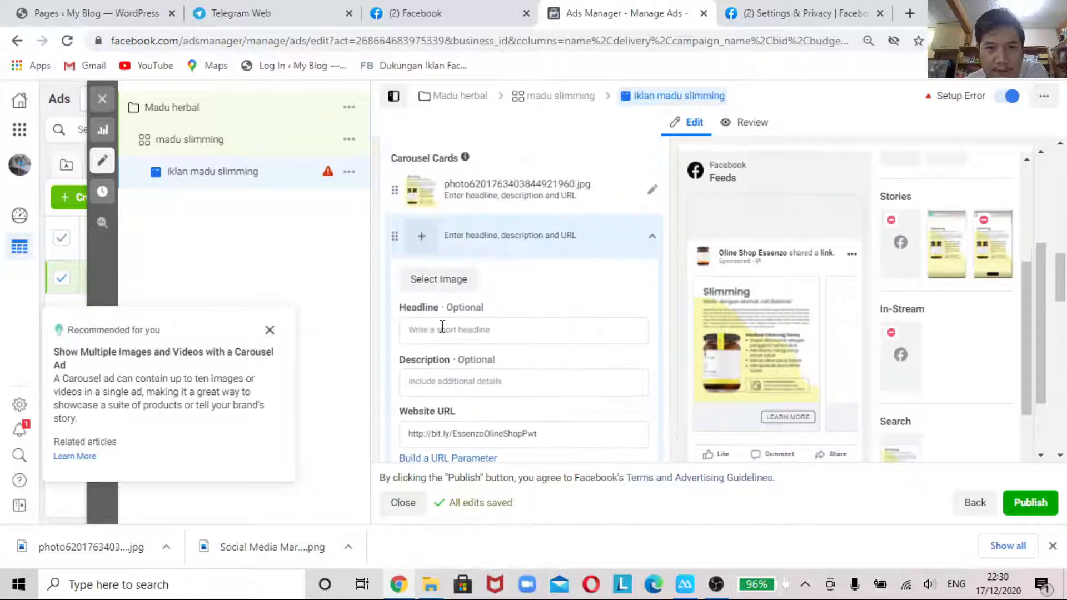
{"action": "left_click", "coordinate": [430, 280]}
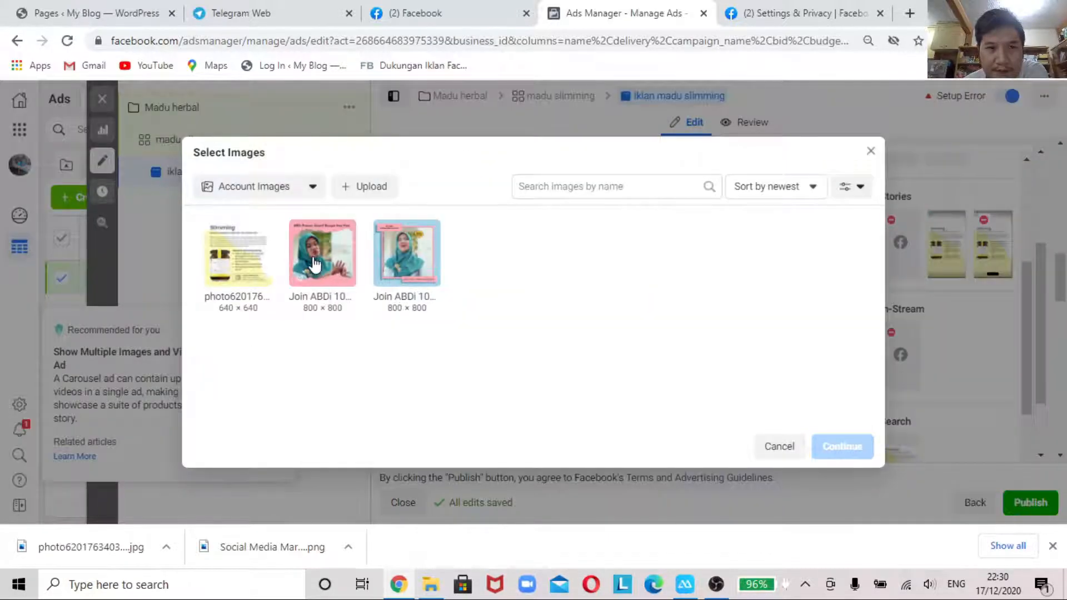
{"action": "left_click", "coordinate": [330, 281]}
{"action": "left_click", "coordinate": [838, 449]}
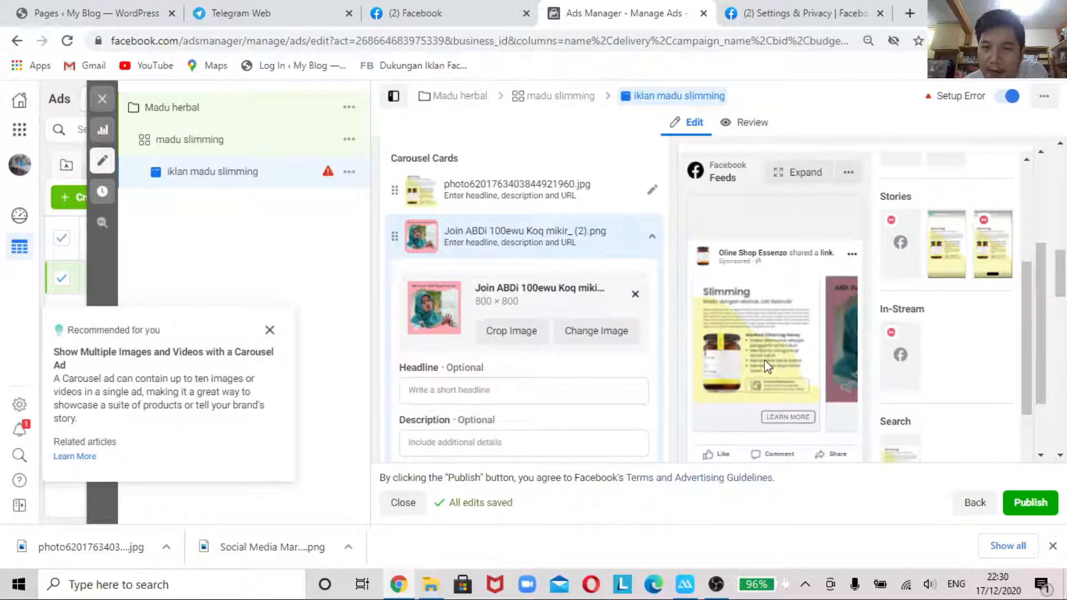
{"action": "left_click", "coordinate": [841, 355]}
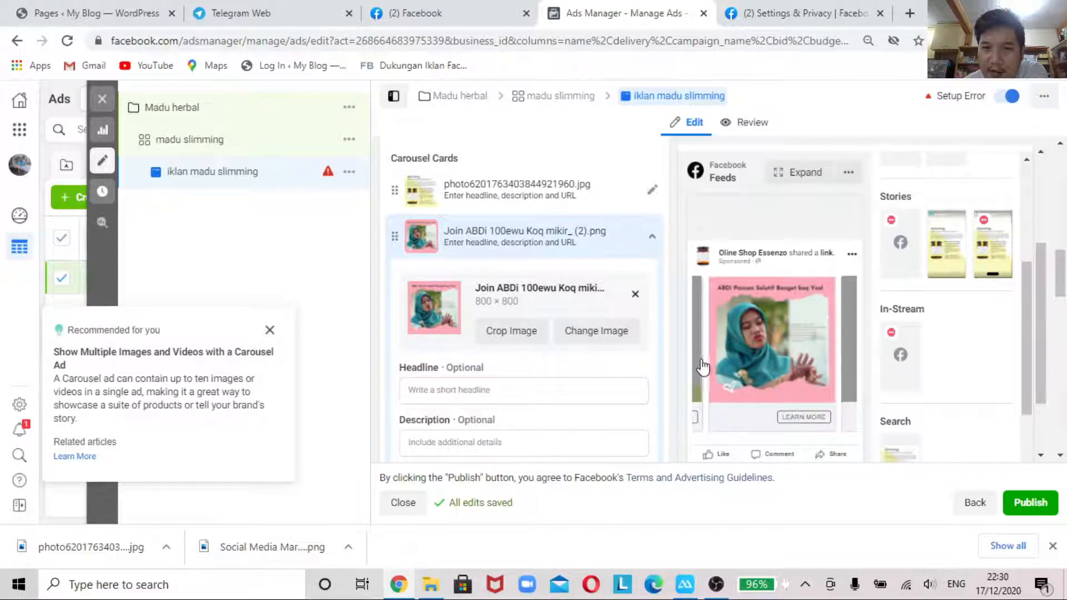
{"action": "left_click", "coordinate": [703, 366]}
{"action": "scroll", "coordinate": [510, 272], "scroll_direction": "down", "scroll_amount": 2}
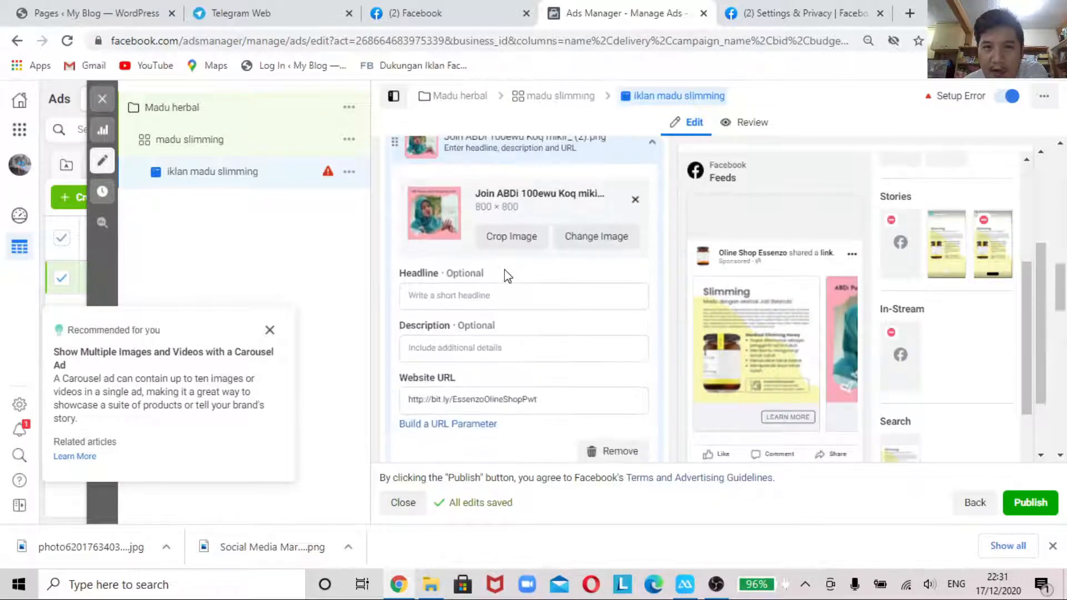
Change the ad format to Single Image or Video.
{"action": "scroll", "coordinate": [508, 276], "scroll_direction": "up", "scroll_amount": 10}
{"action": "scroll", "coordinate": [511, 272], "scroll_direction": "down", "scroll_amount": 2}
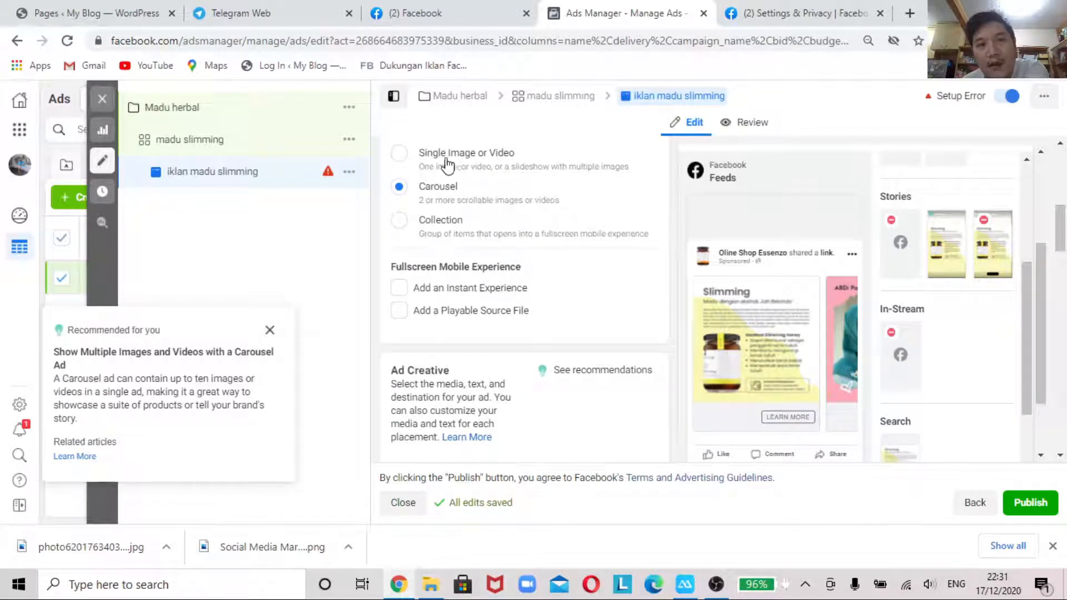
{"action": "left_click", "coordinate": [399, 153]}
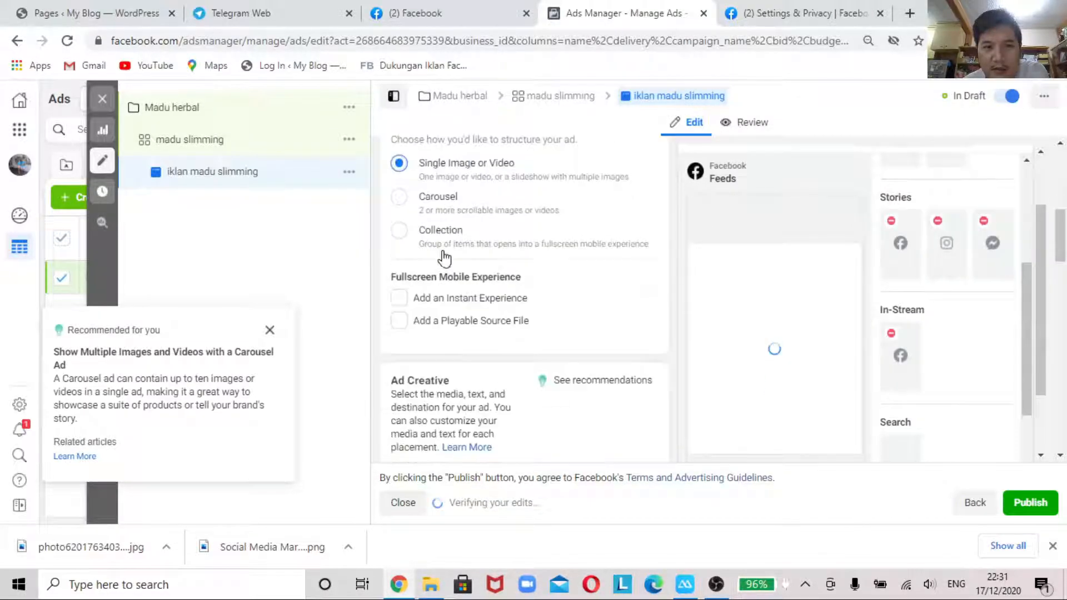
Add the yellow Slimming honey image from the account's images as the ad's media, accepting the suggested placement crops and enhancements.
{"action": "scroll", "coordinate": [443, 259], "scroll_direction": "down", "scroll_amount": 5}
{"action": "left_click", "coordinate": [447, 260]}
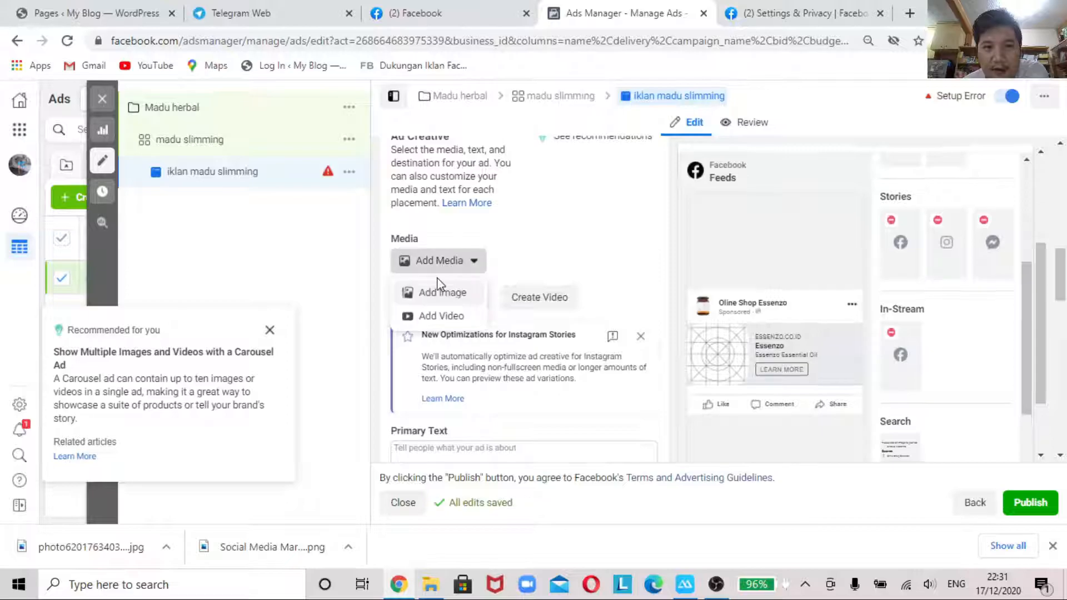
{"action": "left_click", "coordinate": [429, 295]}
{"action": "left_click", "coordinate": [237, 265]}
{"action": "left_click", "coordinate": [852, 473]}
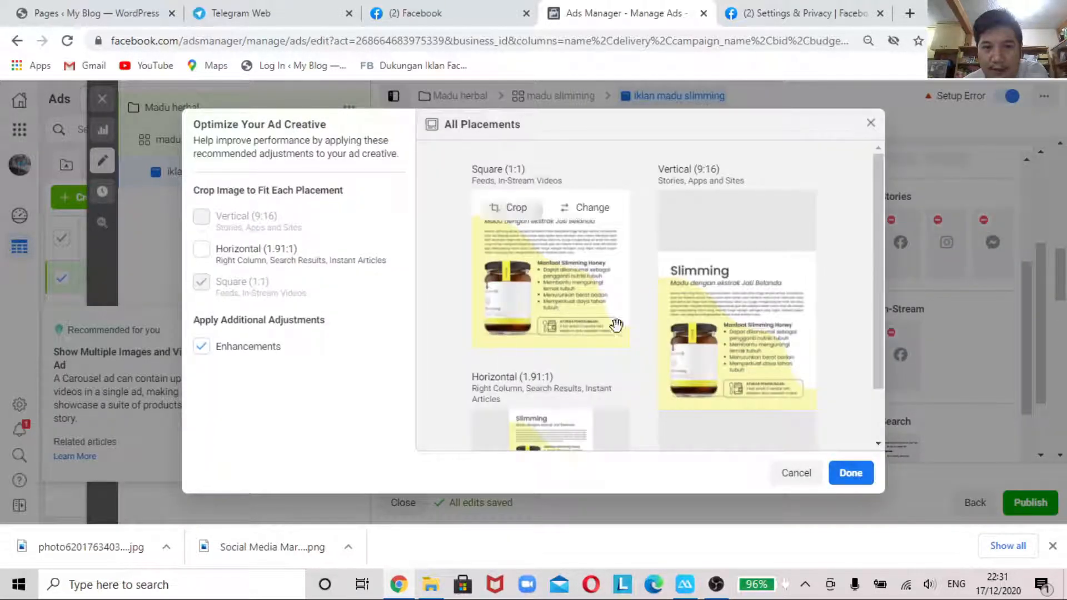
{"action": "left_click", "coordinate": [842, 473]}
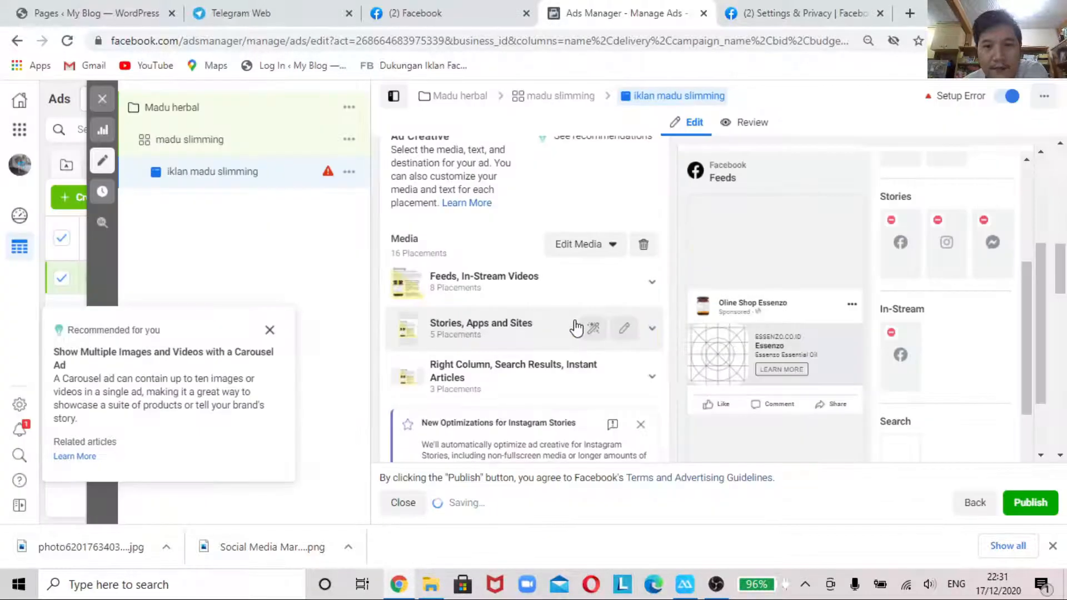
Enter "Bantu Atasi BB" as the ad's headline, leaving the primary text empty.
{"action": "scroll", "coordinate": [576, 325], "scroll_direction": "down", "scroll_amount": 5}
{"action": "scroll", "coordinate": [821, 295], "scroll_direction": "down", "scroll_amount": 2}
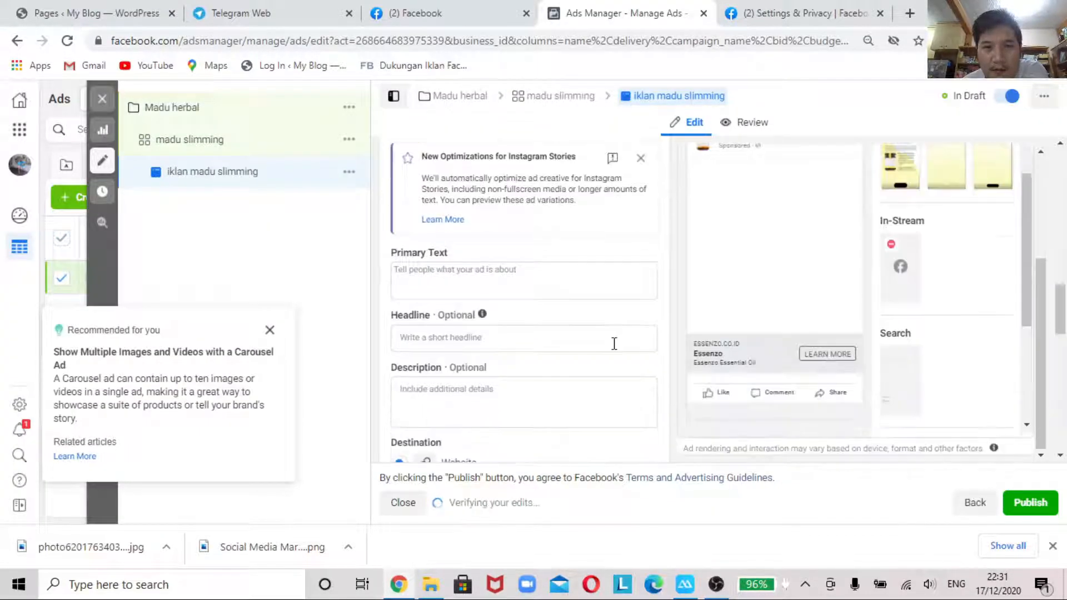
{"action": "left_click", "coordinate": [558, 235]}
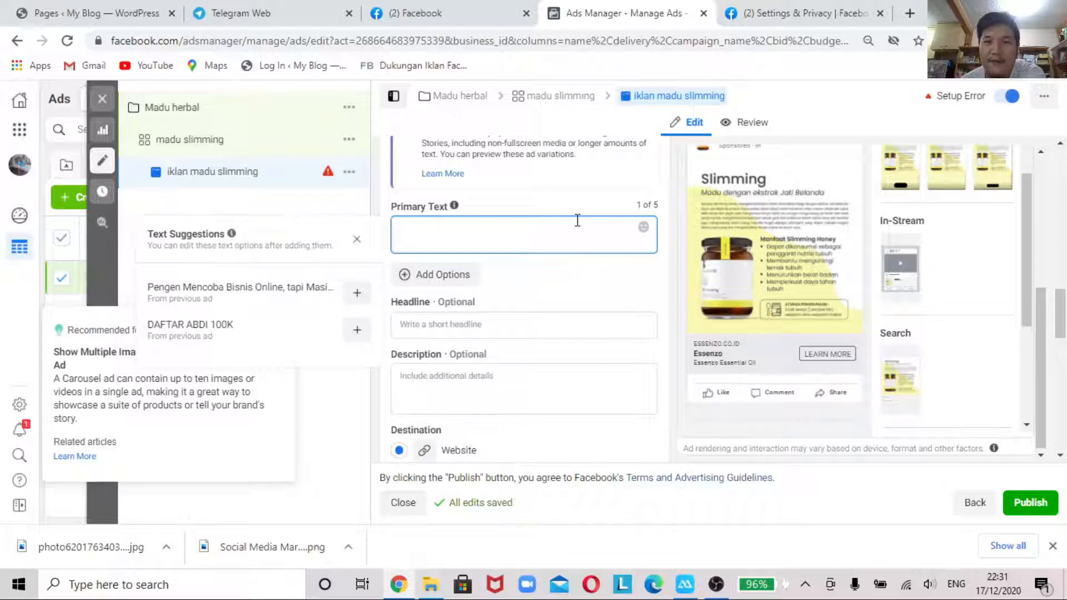
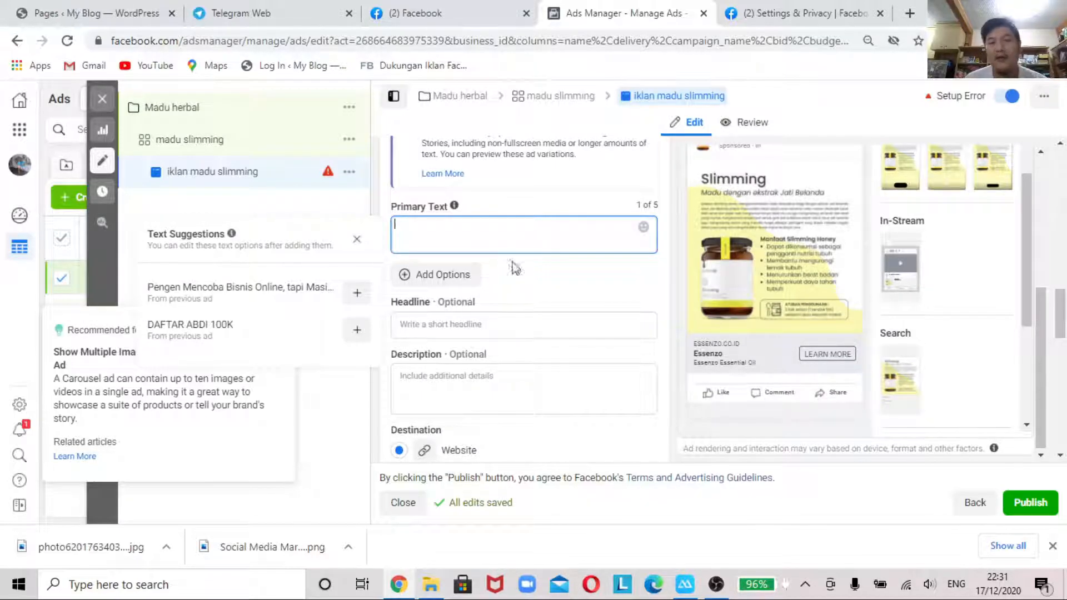
{"action": "left_click", "coordinate": [414, 325]}
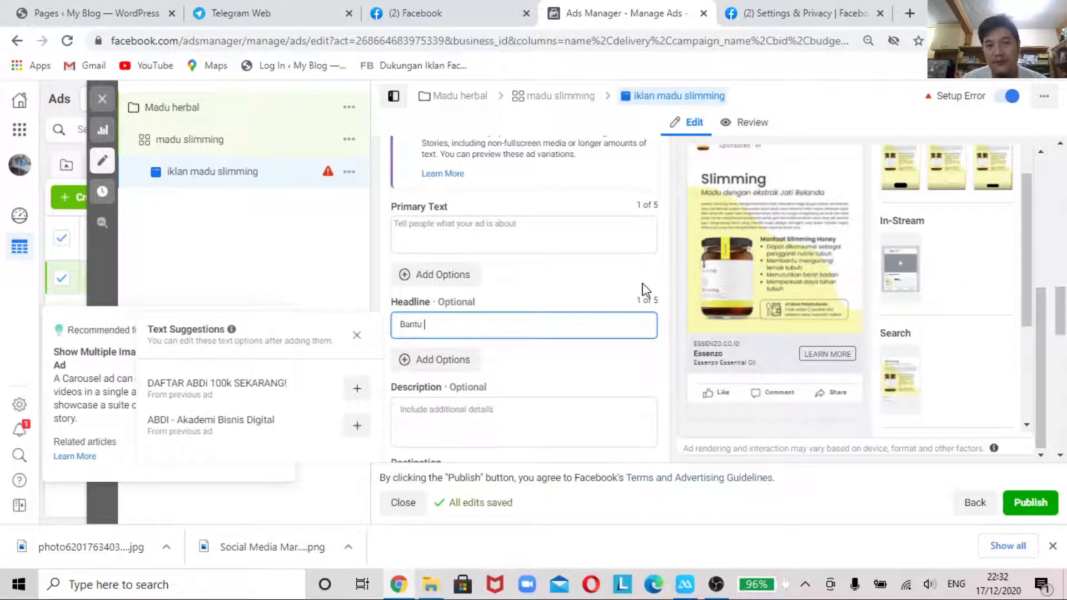
{"action": "type", "text": "tasi"}
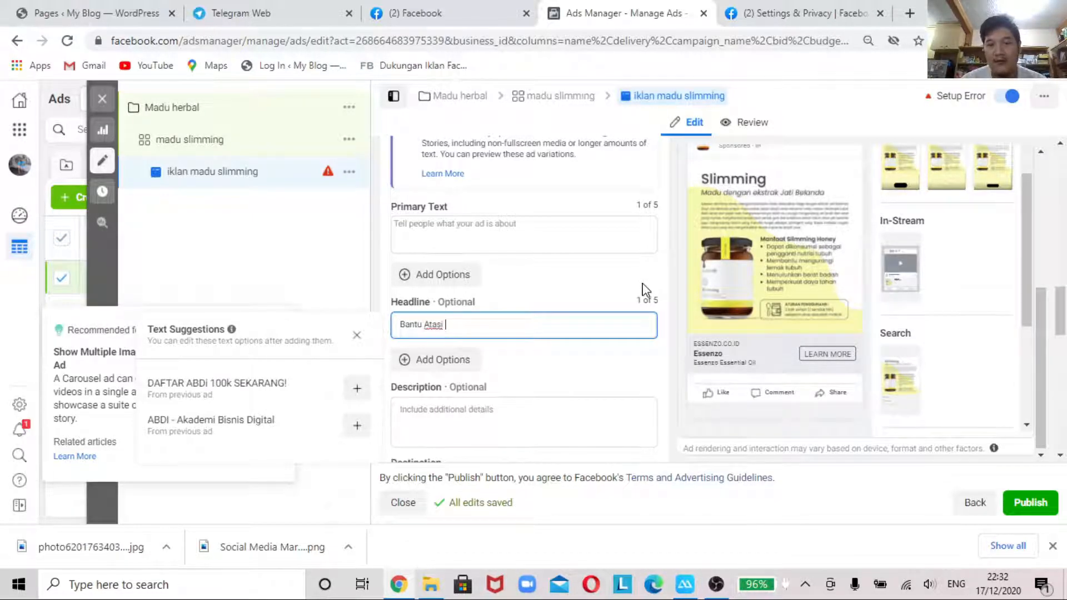
{"action": "type", "text": " BB"}
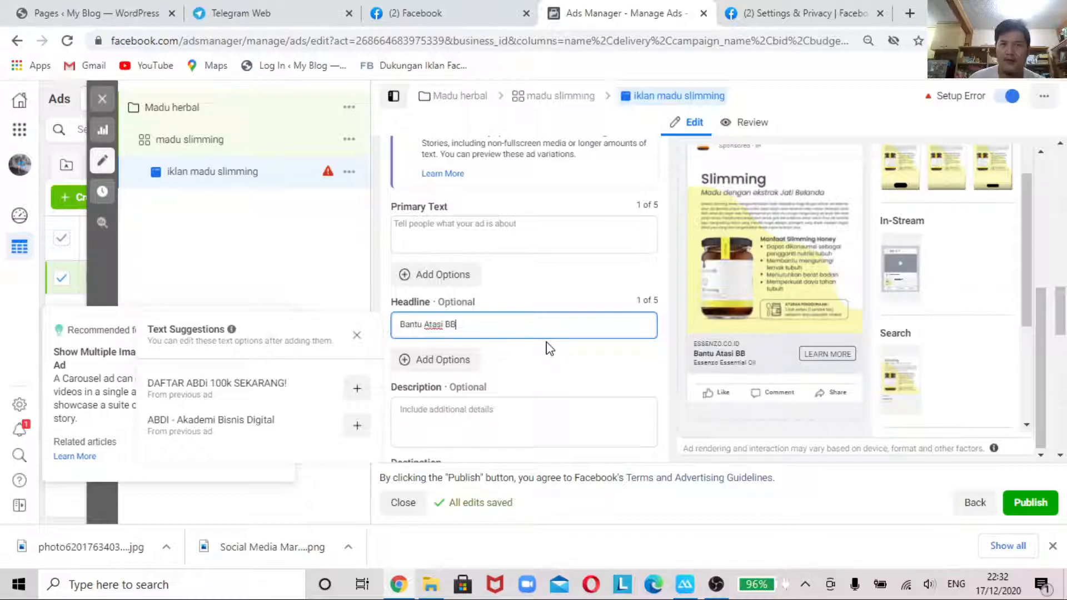
Examine the ad's media placements, headline and description fields, destination options and website URL settings.
{"action": "mouse_move", "coordinate": [328, 178]}
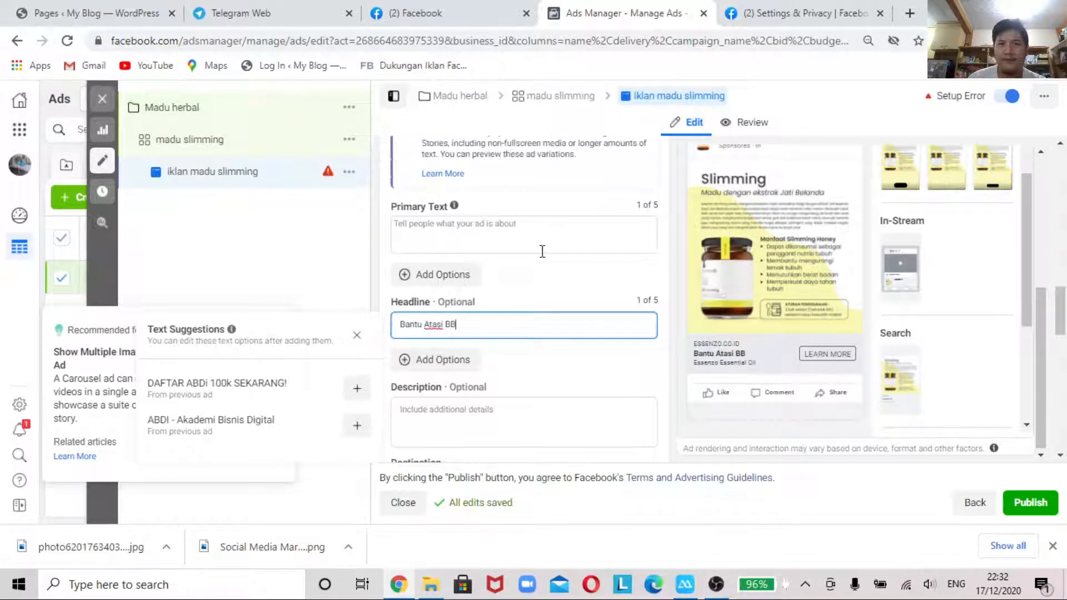
{"action": "scroll", "coordinate": [589, 311], "scroll_direction": "up", "scroll_amount": 8}
{"action": "scroll", "coordinate": [587, 321], "scroll_direction": "down", "scroll_amount": 8}
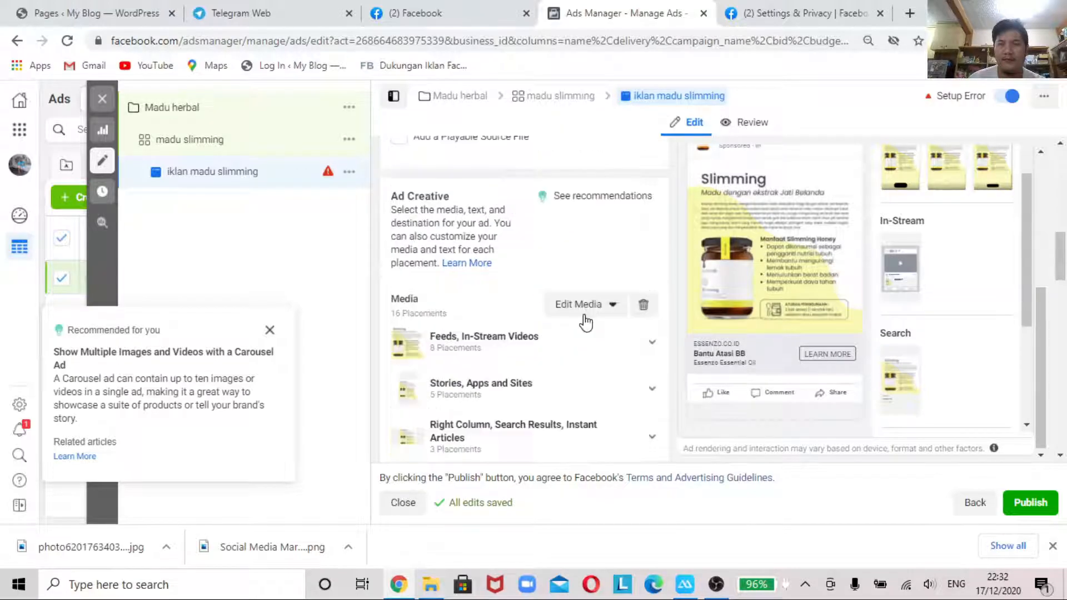
{"action": "left_click", "coordinate": [487, 333]}
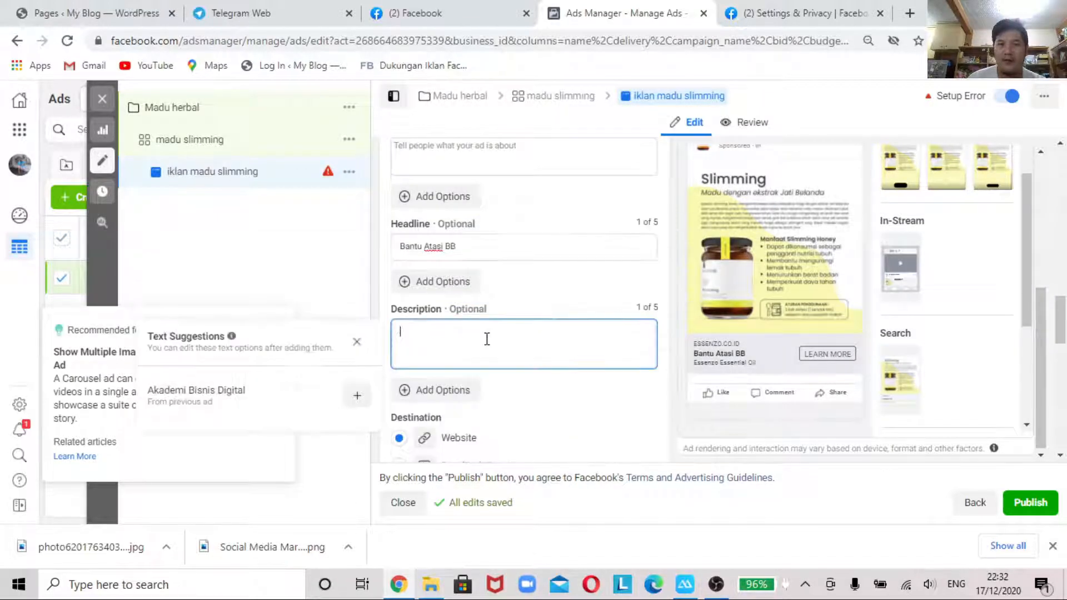
{"action": "scroll", "coordinate": [536, 306], "scroll_direction": "down", "scroll_amount": 4}
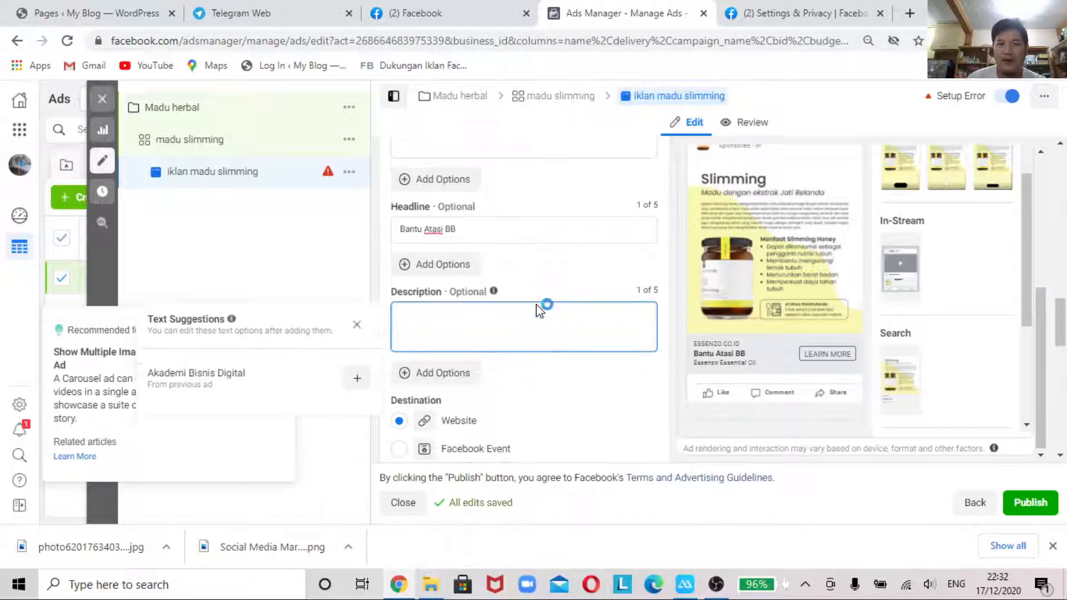
{"action": "scroll", "coordinate": [537, 305], "scroll_direction": "down", "scroll_amount": 1}
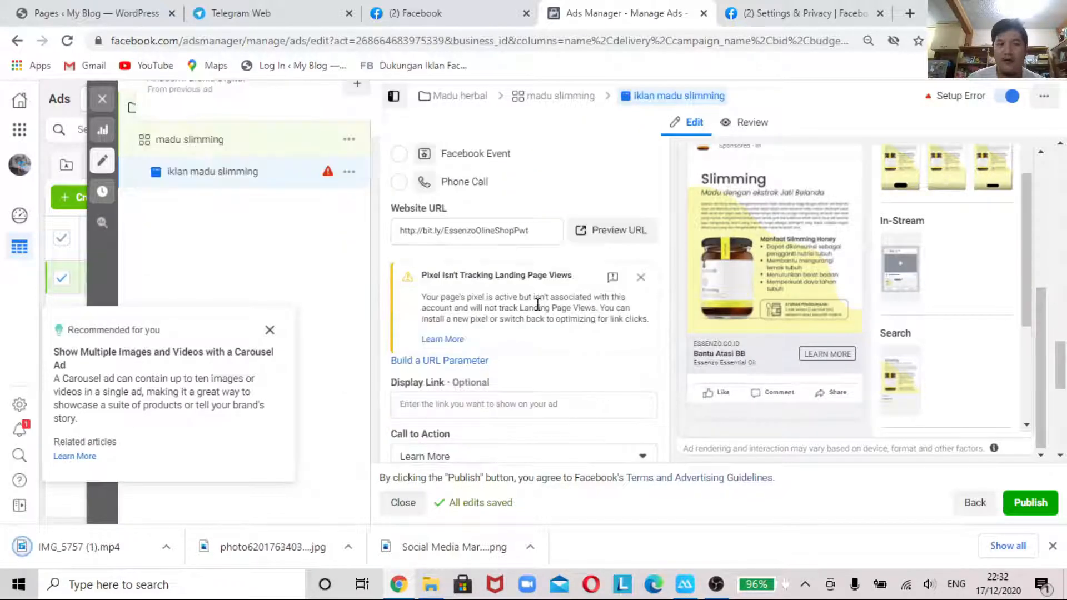
{"action": "scroll", "coordinate": [500, 266], "scroll_direction": "up", "scroll_amount": 3}
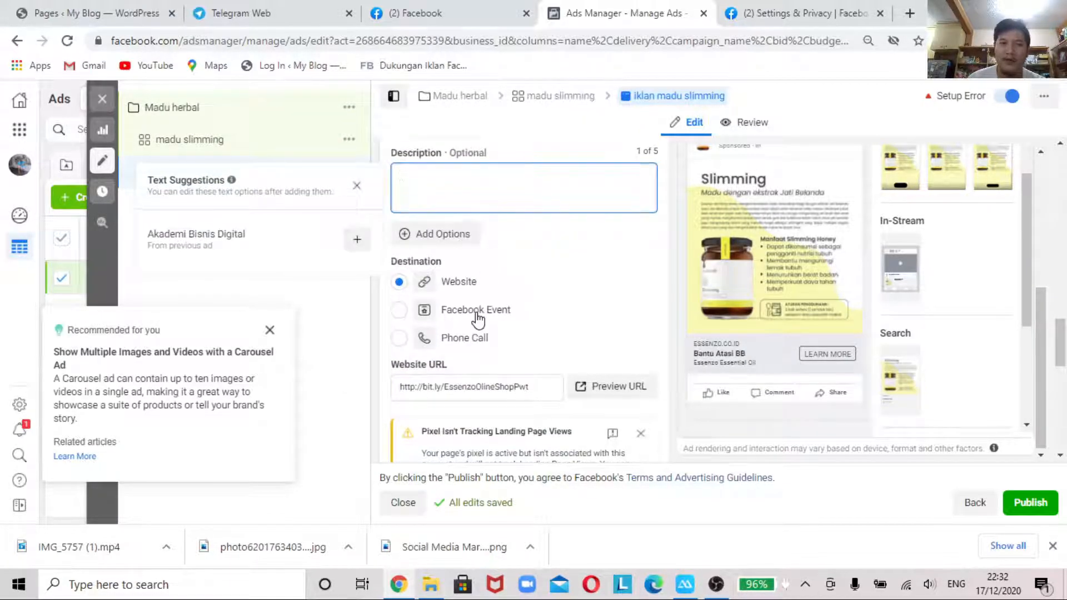
{"action": "scroll", "coordinate": [479, 310], "scroll_direction": "up", "scroll_amount": 1}
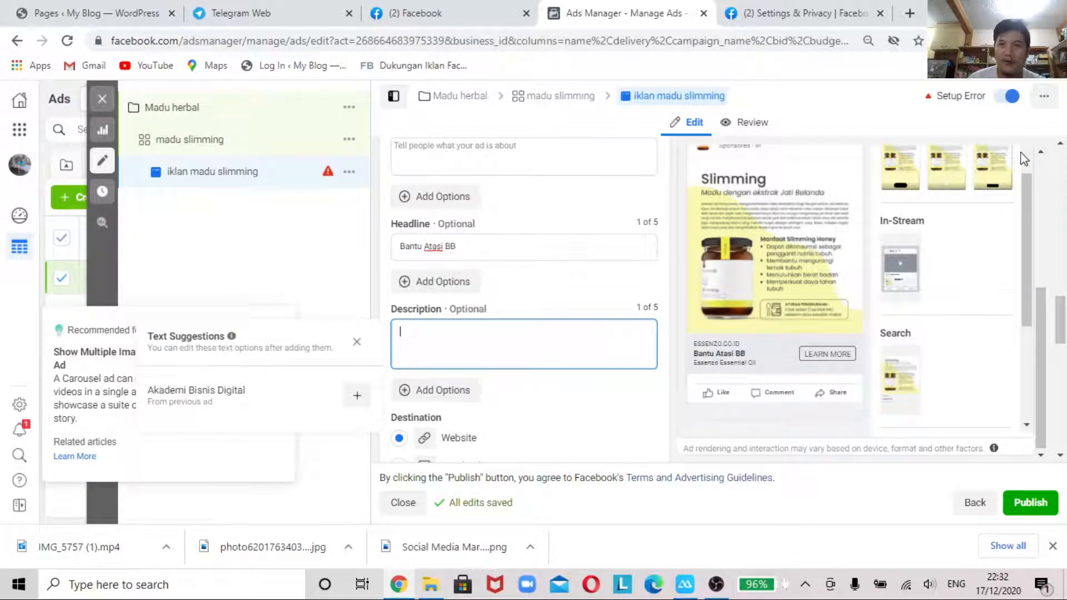
{"action": "scroll", "coordinate": [519, 305], "scroll_direction": "down", "scroll_amount": 1}
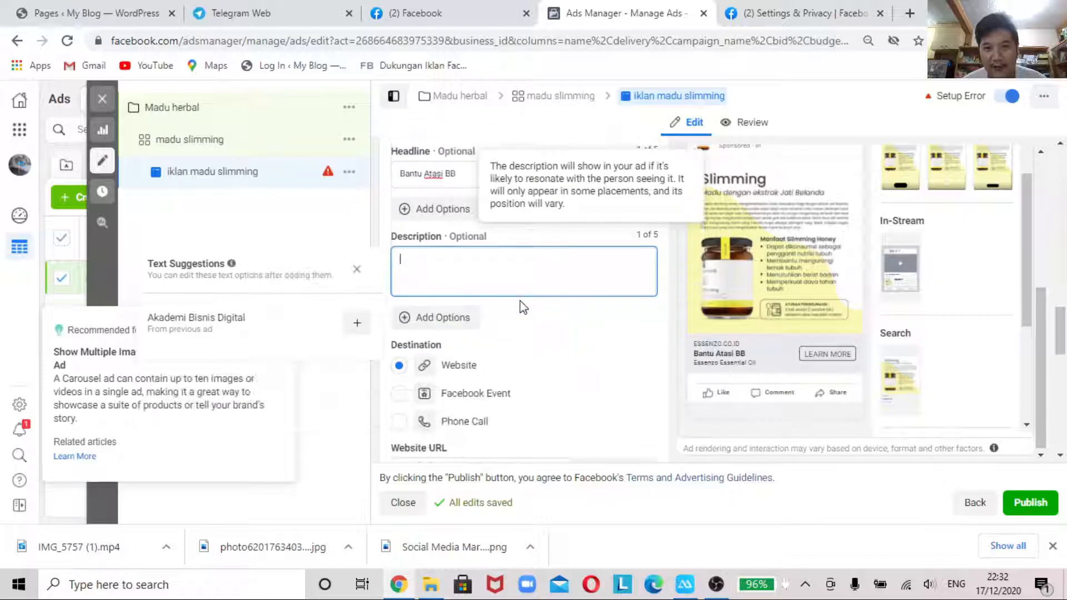
{"action": "scroll", "coordinate": [507, 384], "scroll_direction": "down", "scroll_amount": 1}
{"action": "scroll", "coordinate": [476, 389], "scroll_direction": "up", "scroll_amount": 2}
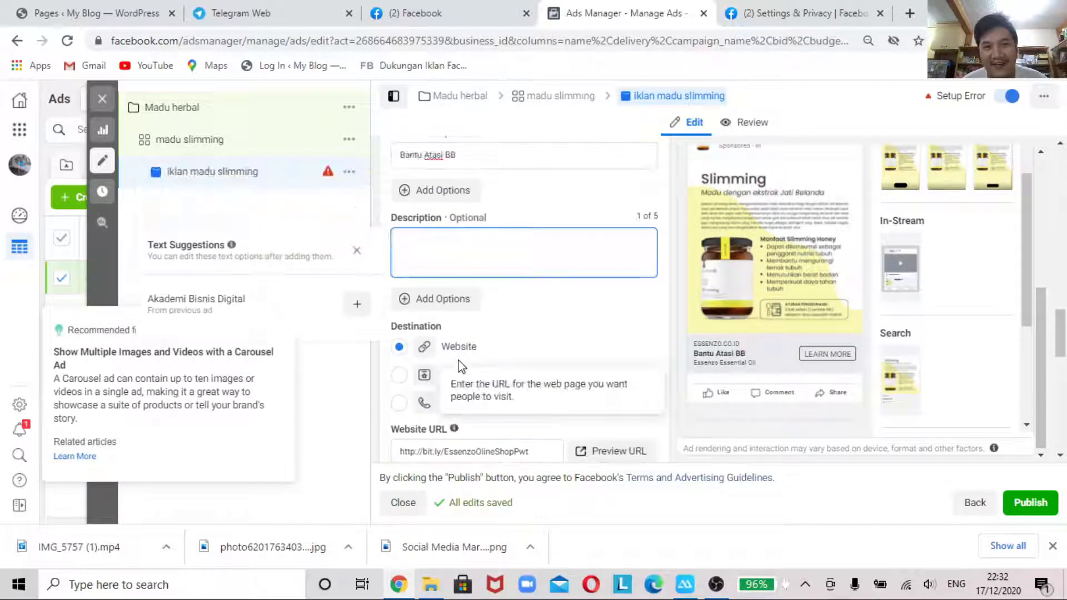
{"action": "scroll", "coordinate": [459, 362], "scroll_direction": "down", "scroll_amount": 1}
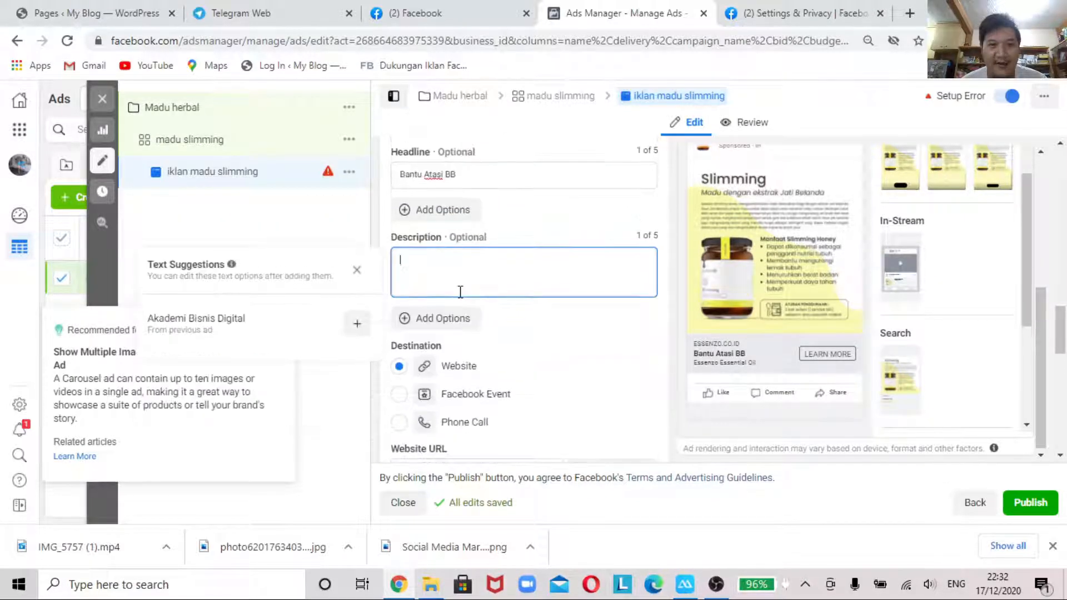
{"action": "scroll", "coordinate": [460, 291], "scroll_direction": "up", "scroll_amount": 1}
{"action": "left_click", "coordinate": [461, 247]}
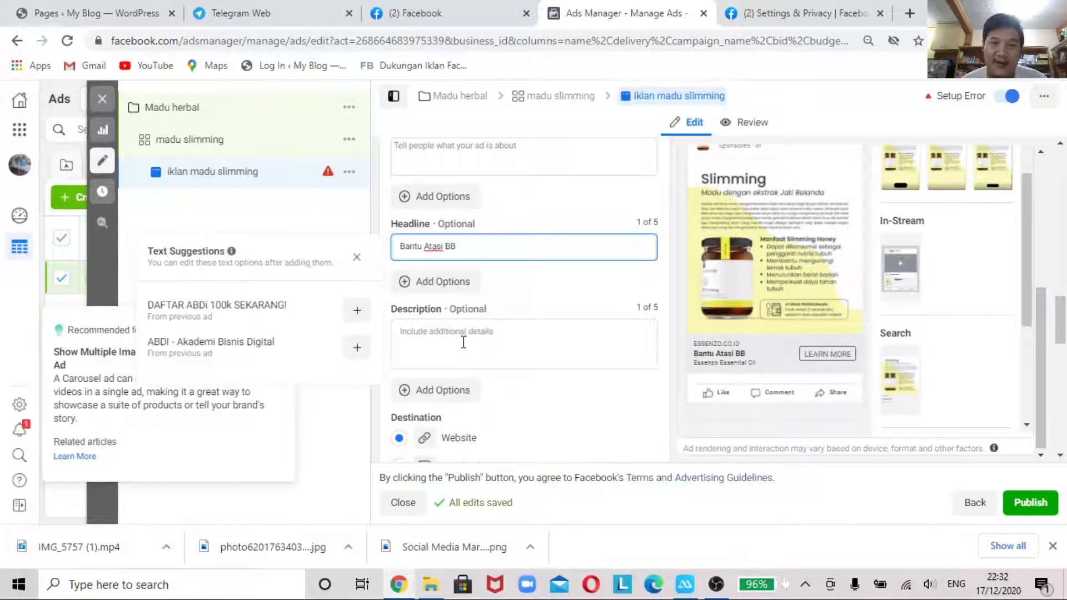
{"action": "left_click", "coordinate": [464, 342]}
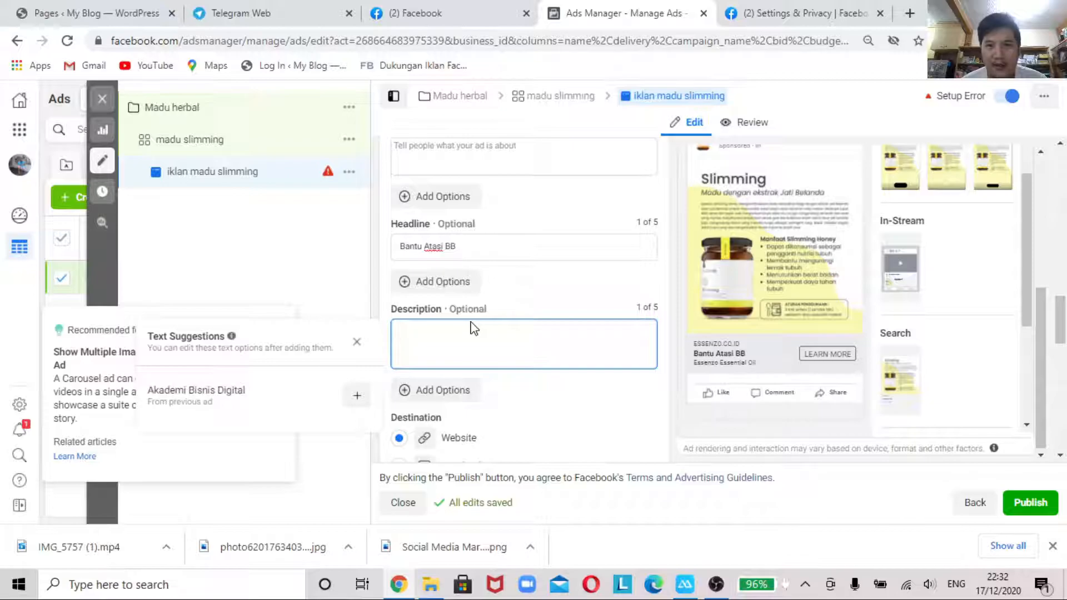
{"action": "scroll", "coordinate": [472, 325], "scroll_direction": "down", "scroll_amount": 1}
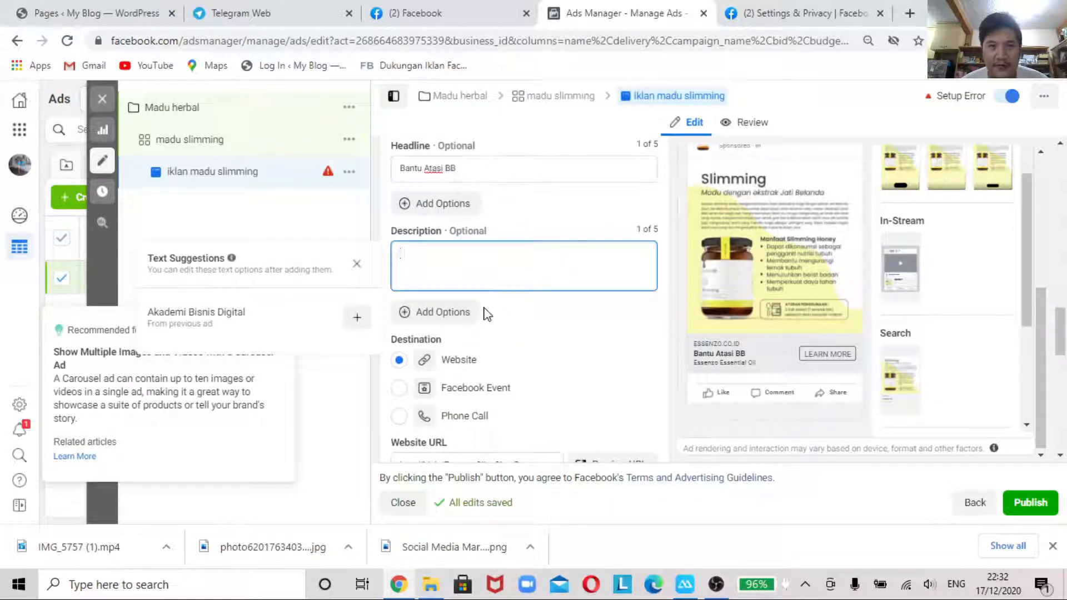
{"action": "scroll", "coordinate": [485, 314], "scroll_direction": "down", "scroll_amount": 1}
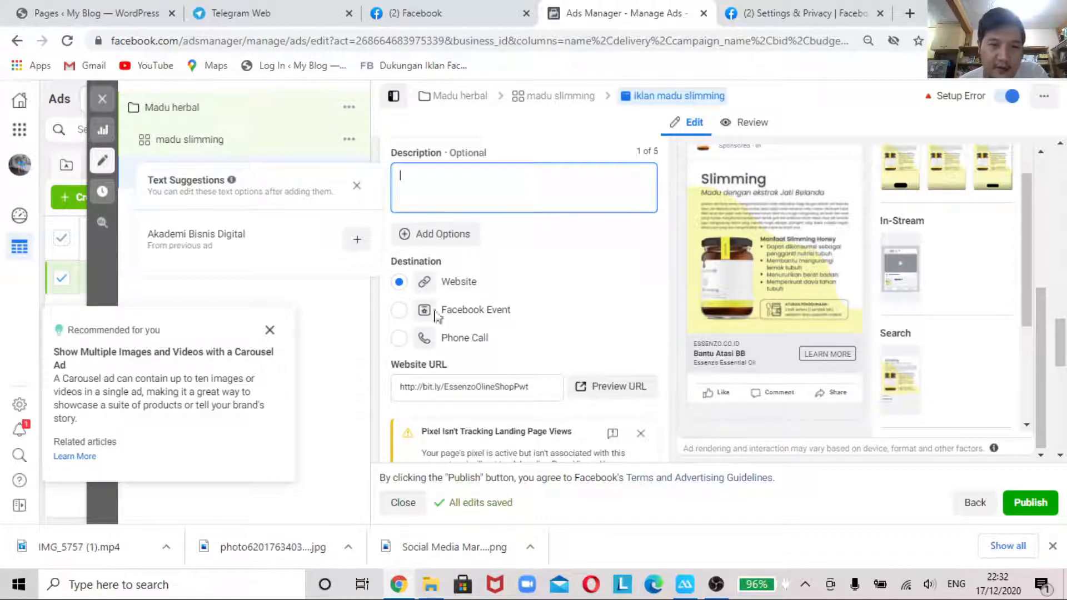
Check the ad's website URL and dismiss the pixel tracking notice beneath it.
{"action": "left_click", "coordinate": [554, 385]}
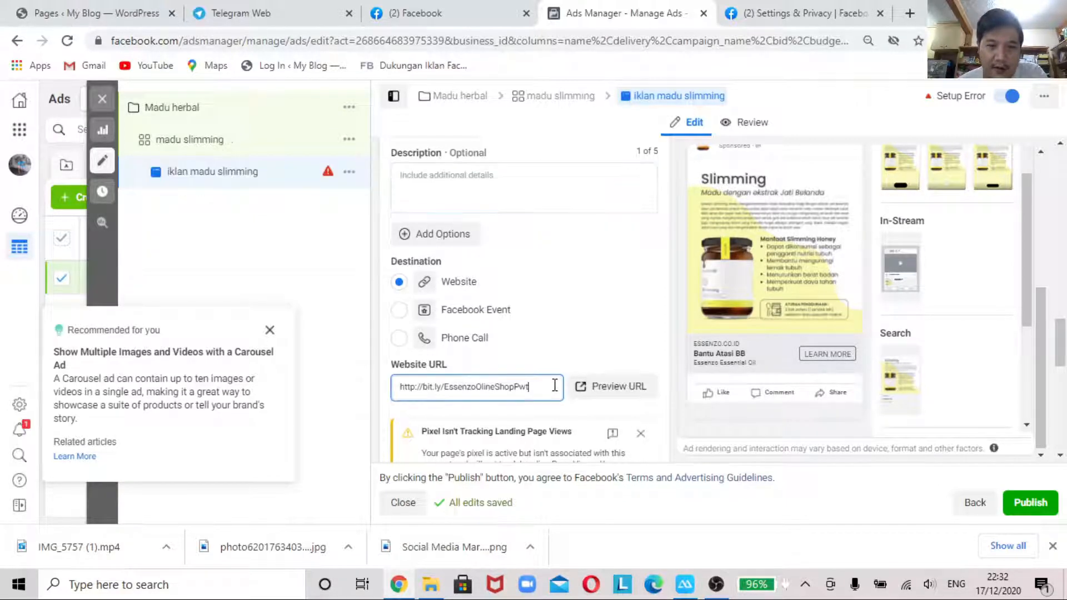
{"action": "scroll", "coordinate": [555, 385], "scroll_direction": "down", "scroll_amount": 3}
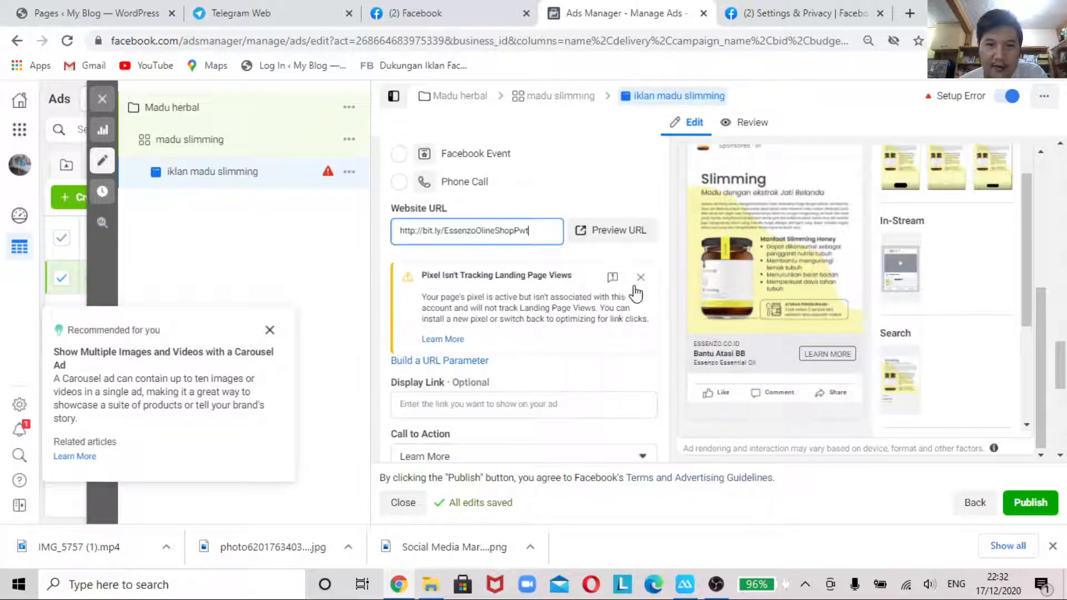
{"action": "left_click", "coordinate": [640, 278]}
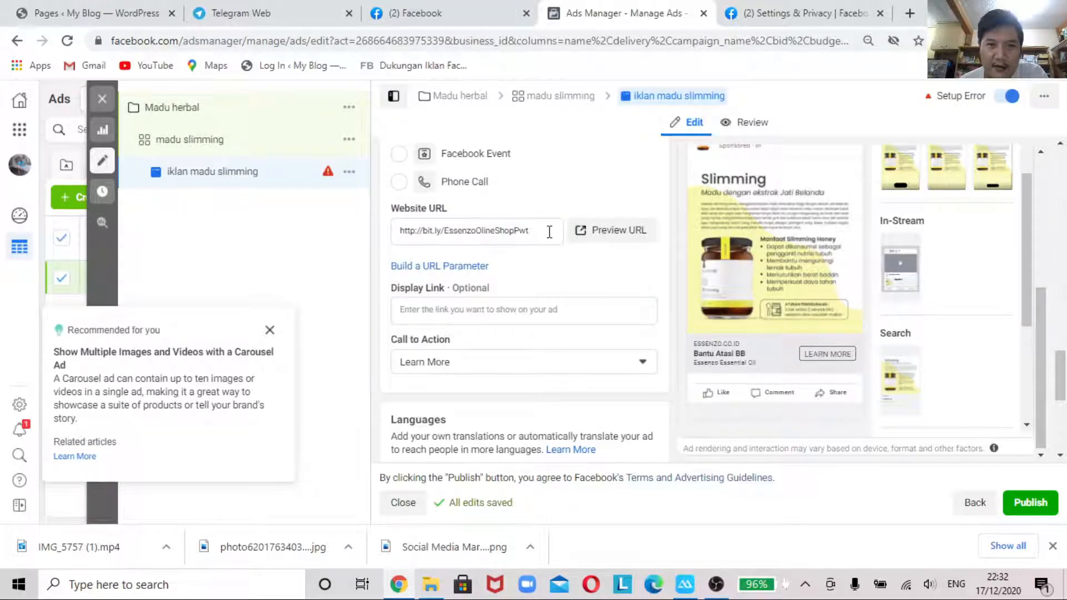
Set the ad's call to action to Get Offer.
{"action": "scroll", "coordinate": [452, 336], "scroll_direction": "down", "scroll_amount": 3}
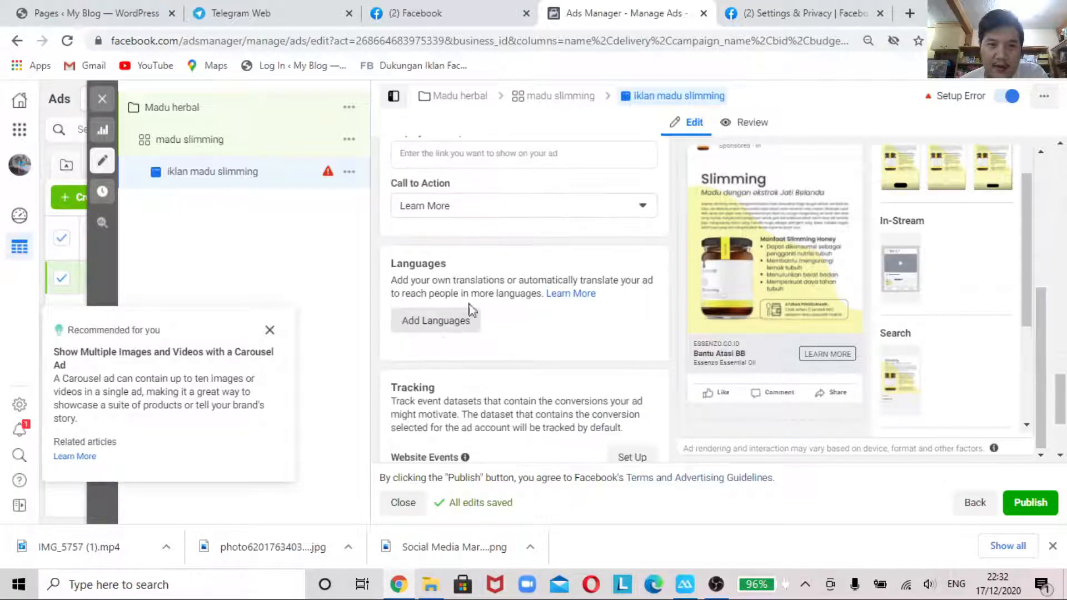
{"action": "left_click", "coordinate": [460, 212]}
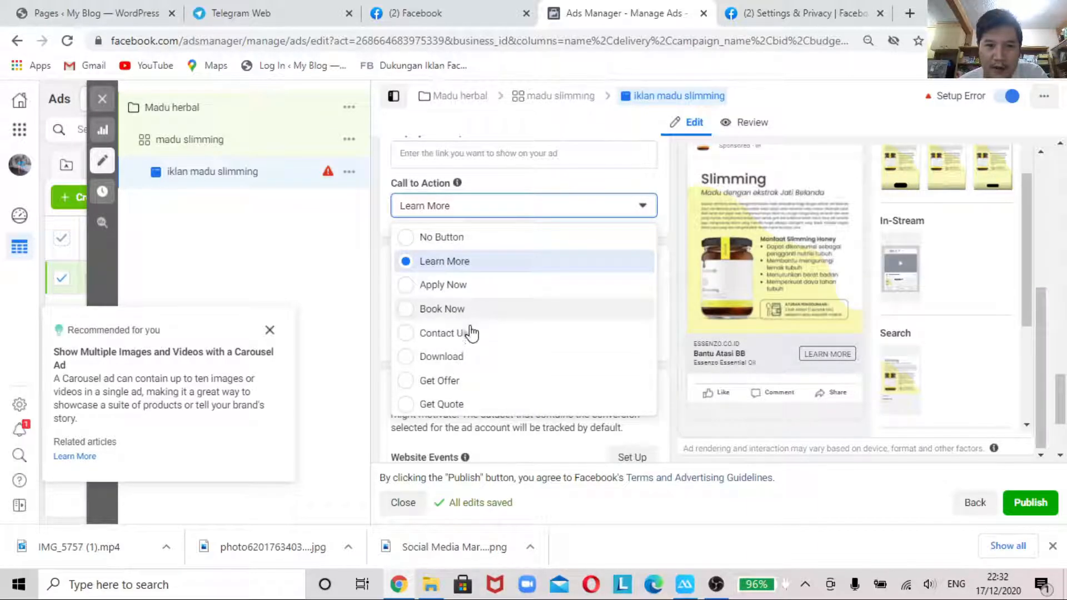
{"action": "scroll", "coordinate": [465, 384], "scroll_direction": "down", "scroll_amount": 2}
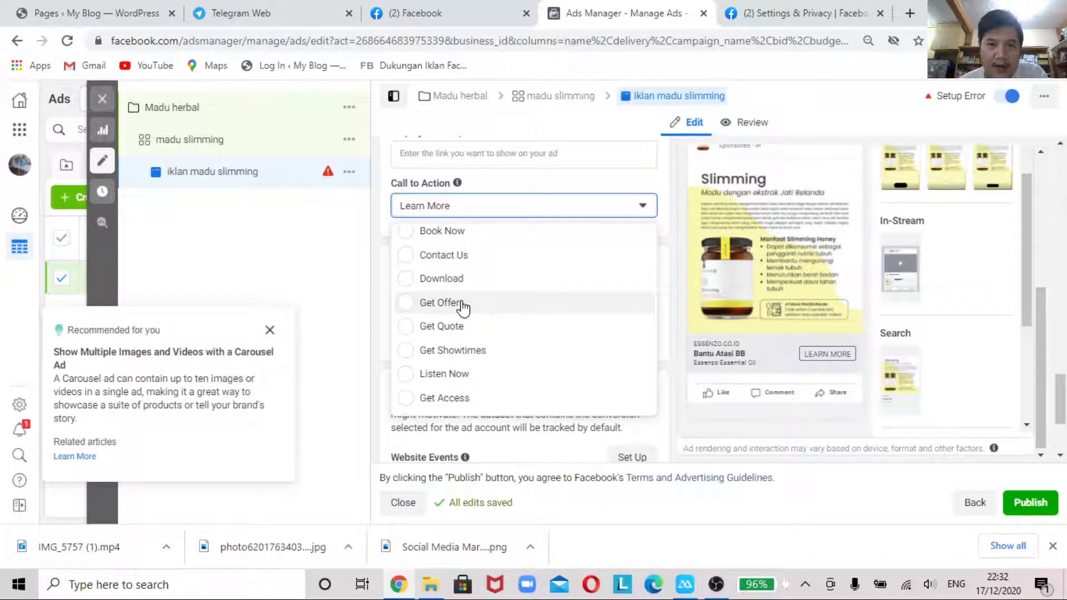
{"action": "left_click", "coordinate": [463, 303]}
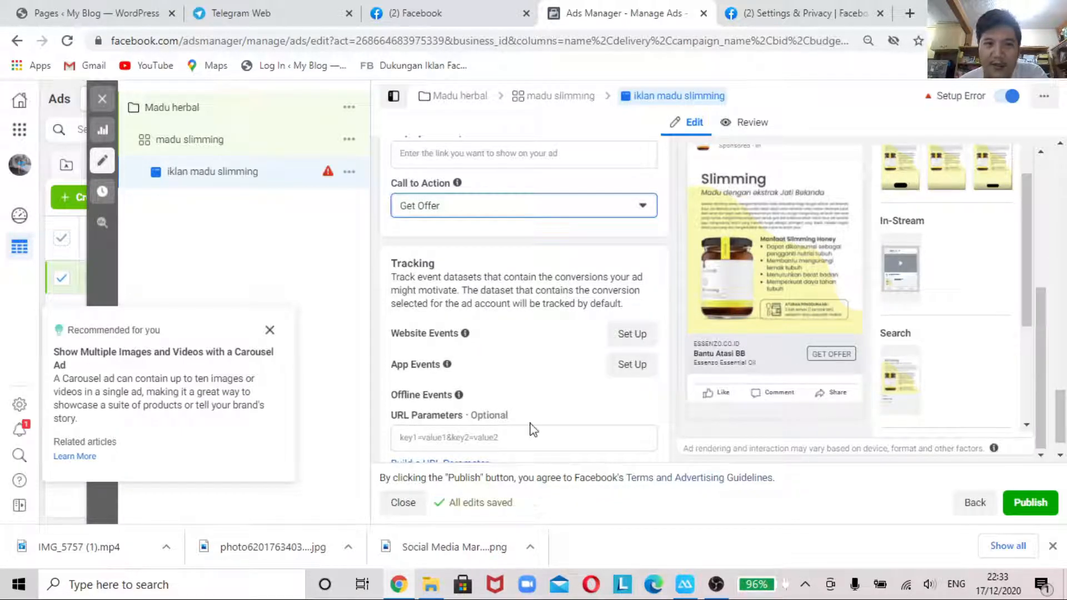
{"action": "scroll", "coordinate": [478, 317], "scroll_direction": "down", "scroll_amount": 1}
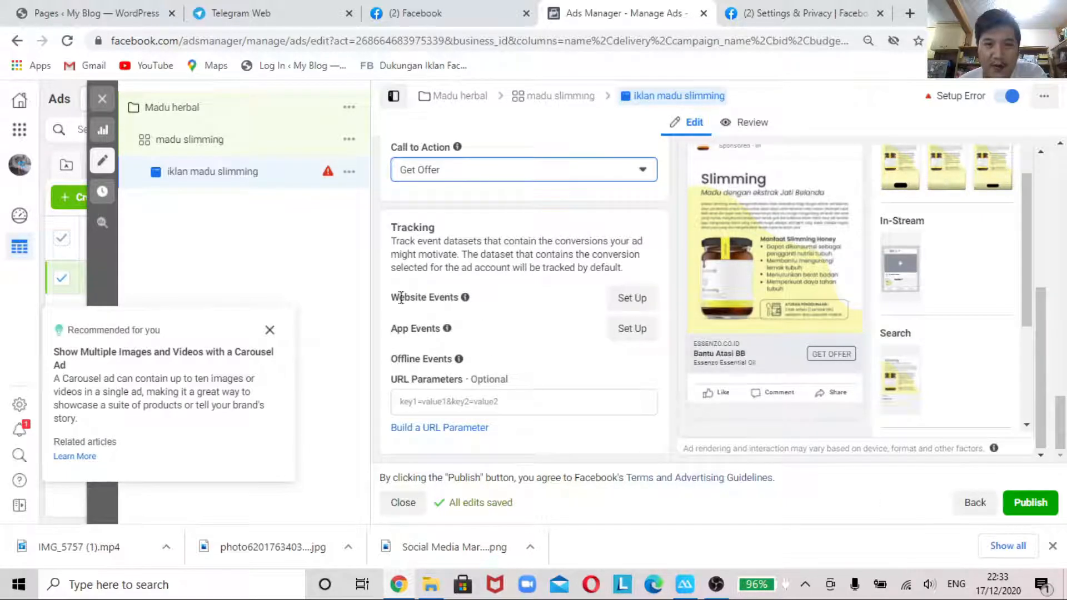
Look over the ad's tracking options and dismiss the carousel ad recommendation beside the editor.
{"action": "scroll", "coordinate": [461, 274], "scroll_direction": "up", "scroll_amount": 3}
{"action": "scroll", "coordinate": [869, 341], "scroll_direction": "down", "scroll_amount": 3}
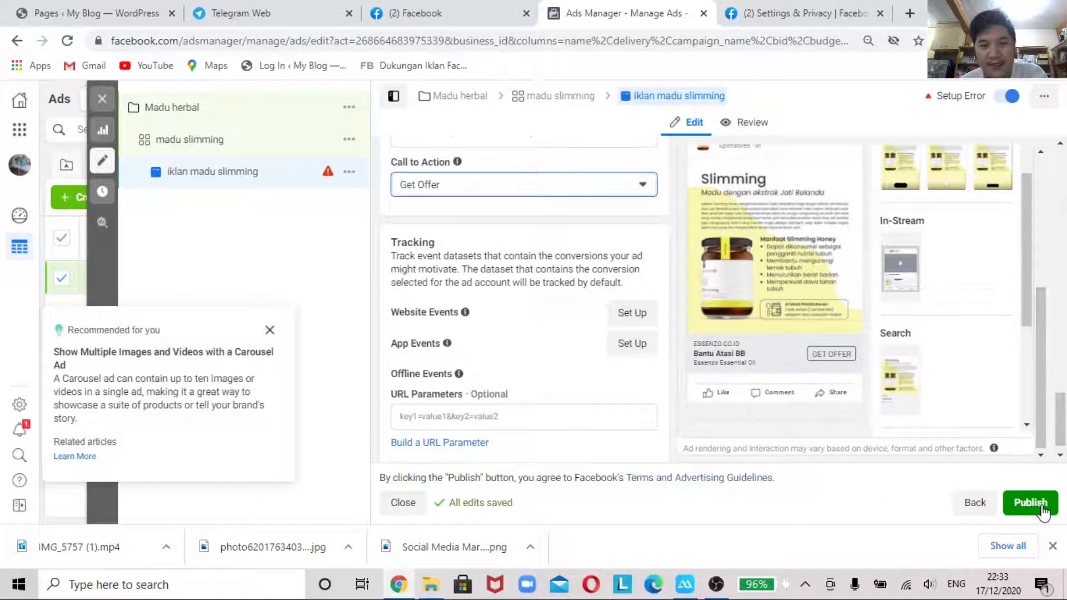
{"action": "left_click", "coordinate": [270, 330]}
{"action": "left_click", "coordinate": [270, 318]}
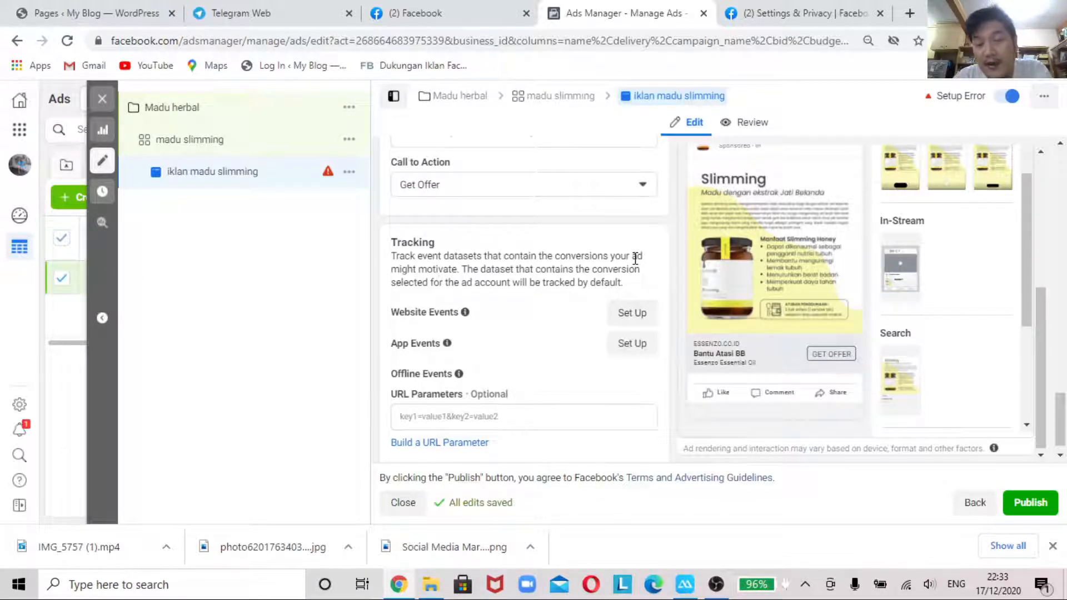
Review the ad's media placements, website URL, call to action and tracking settings, and close the ad editor.
{"action": "scroll", "coordinate": [605, 260], "scroll_direction": "up", "scroll_amount": 10}
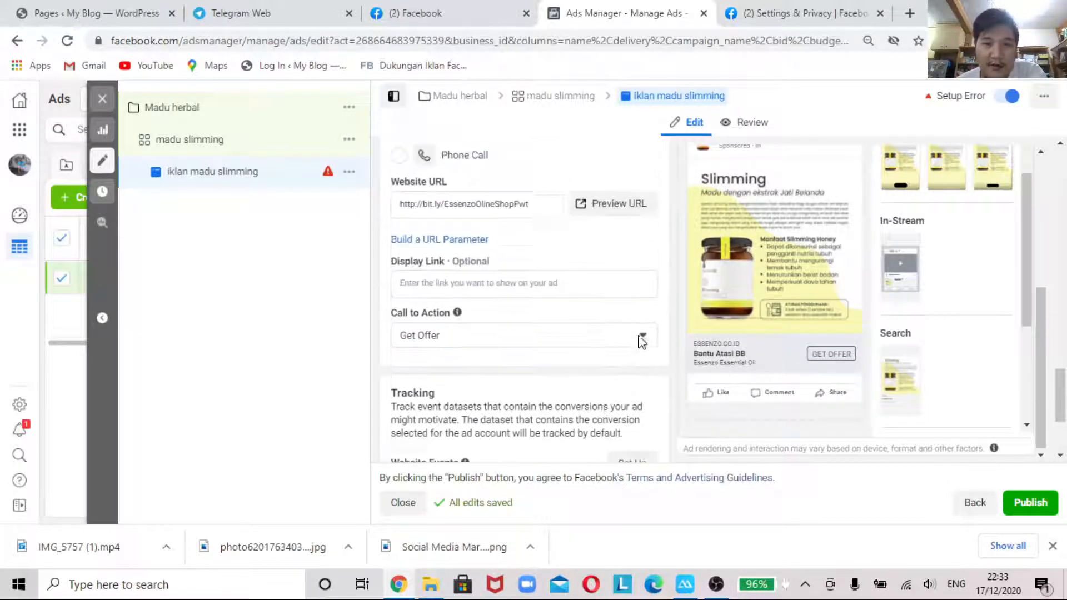
{"action": "scroll", "coordinate": [637, 389], "scroll_direction": "up", "scroll_amount": 7}
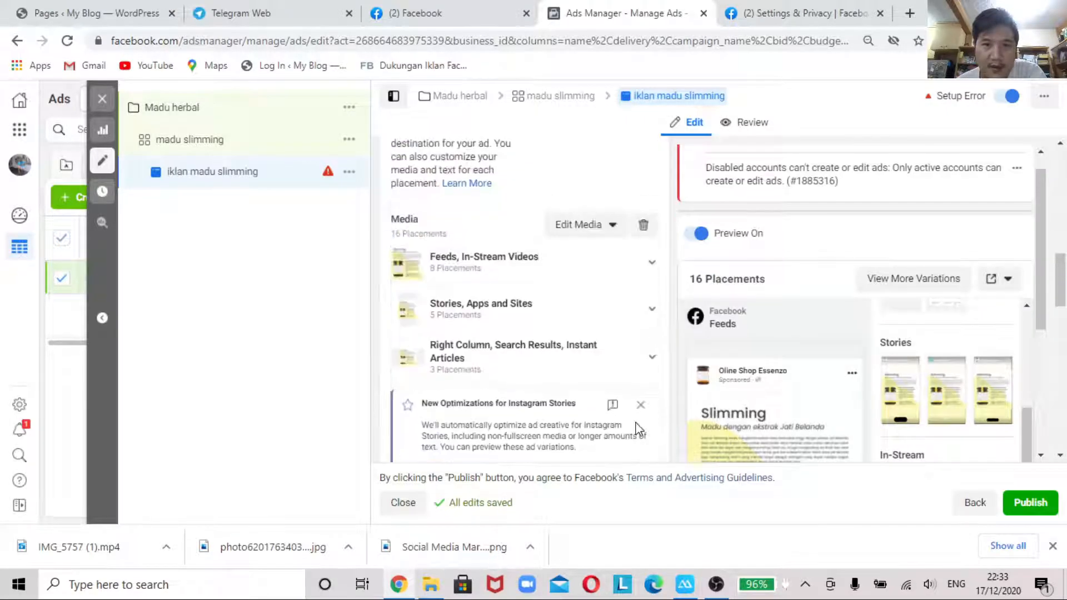
{"action": "scroll", "coordinate": [655, 389], "scroll_direction": "down", "scroll_amount": 7}
{"action": "scroll", "coordinate": [785, 332], "scroll_direction": "down", "scroll_amount": 5}
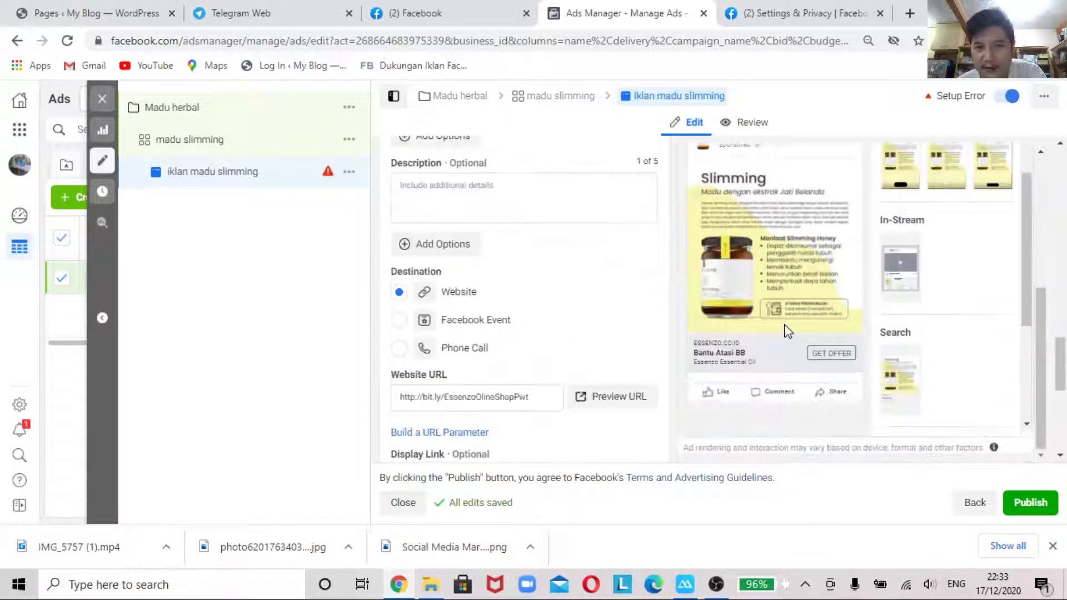
{"action": "scroll", "coordinate": [597, 385], "scroll_direction": "down", "scroll_amount": 3}
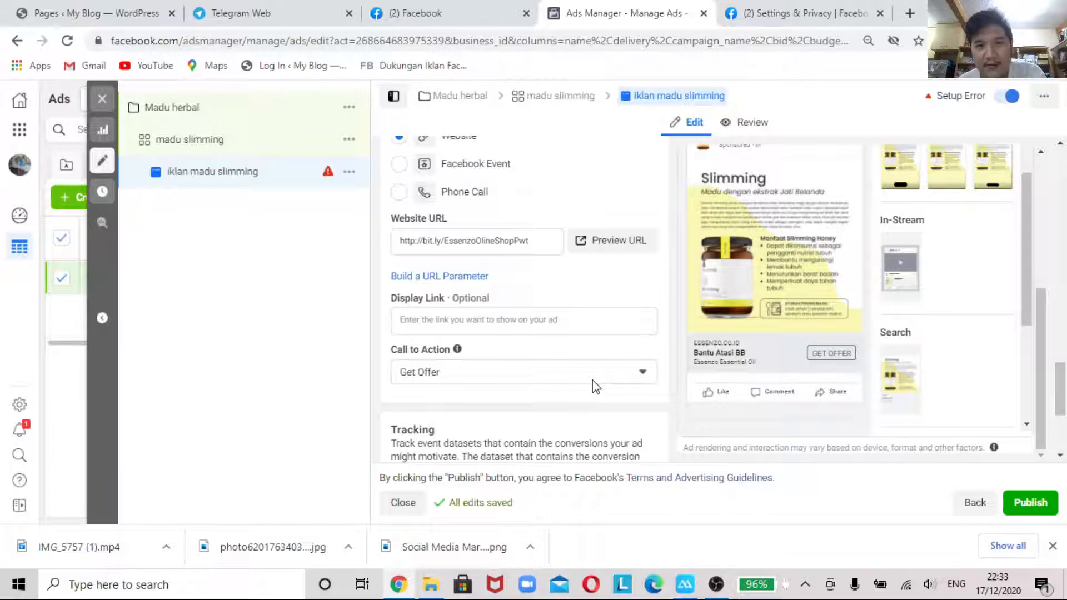
{"action": "scroll", "coordinate": [596, 386], "scroll_direction": "up", "scroll_amount": 10}
{"action": "scroll", "coordinate": [593, 387], "scroll_direction": "down", "scroll_amount": 12}
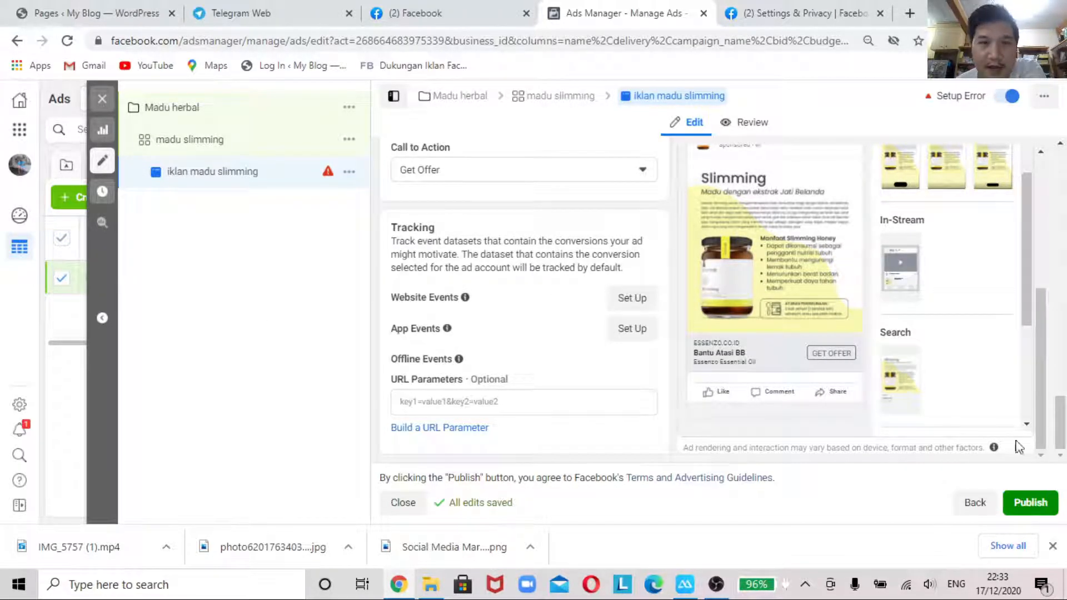
{"action": "left_click", "coordinate": [104, 102]}
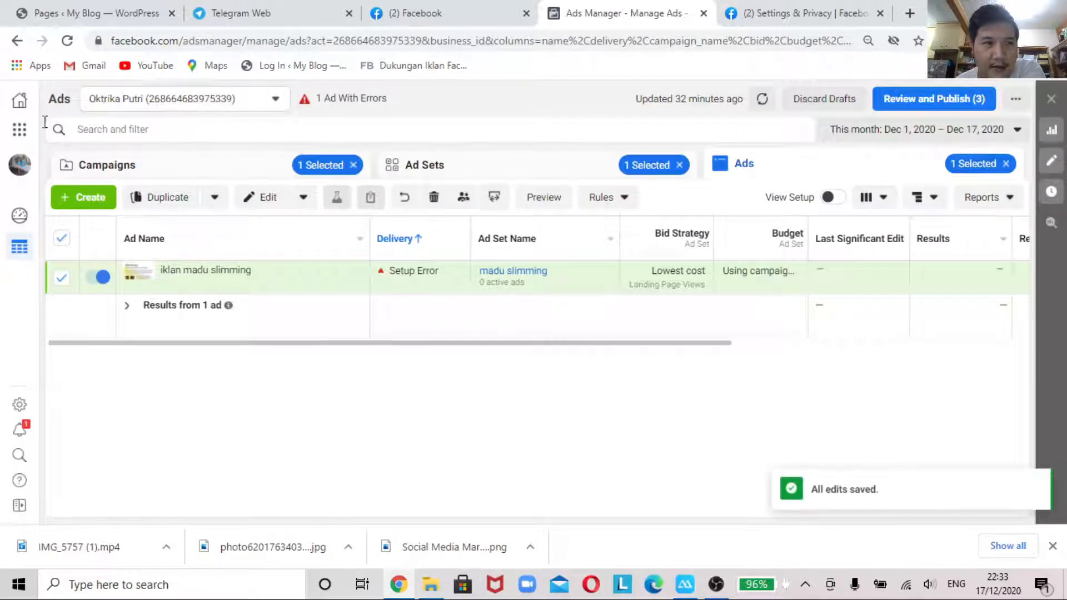
Open the current ad account's payment settings from its billing page and examine the payment methods, spending limit and receipts sections.
{"action": "left_click", "coordinate": [19, 130]}
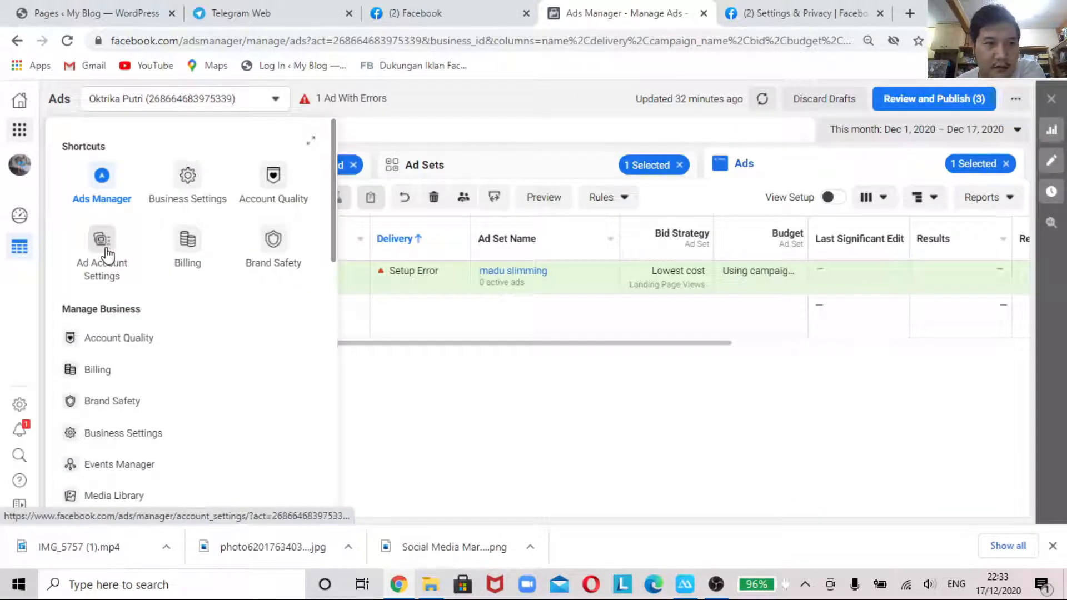
{"action": "left_click", "coordinate": [211, 267]}
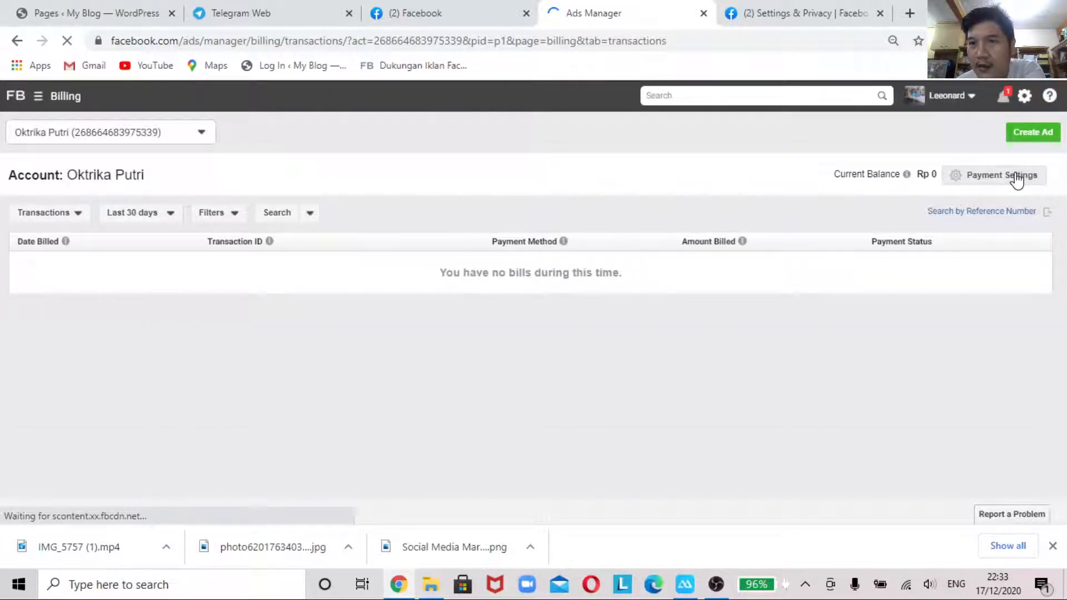
{"action": "left_click", "coordinate": [1016, 179]}
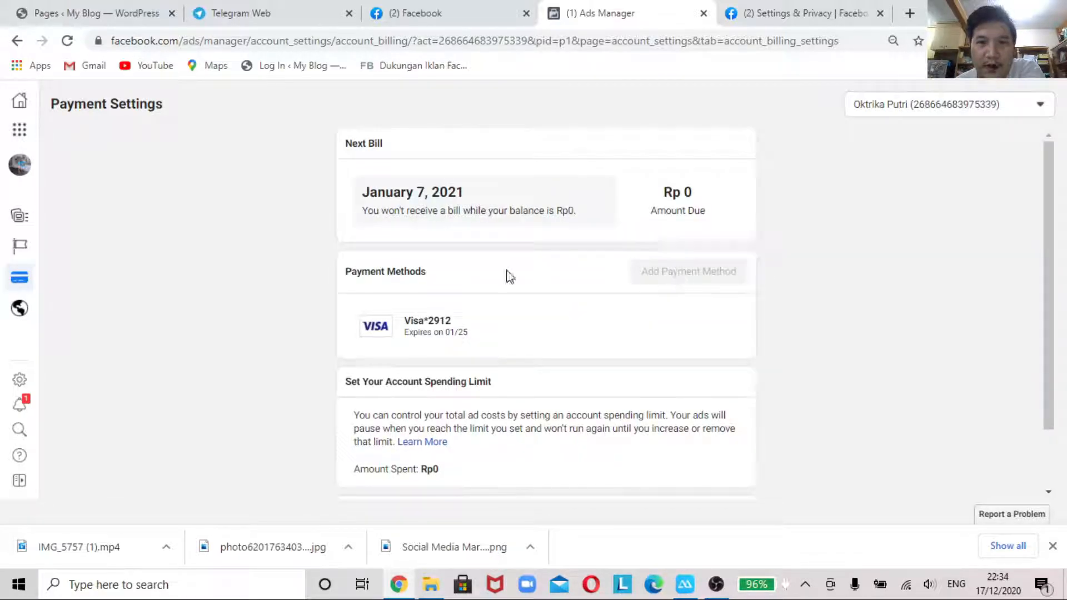
{"action": "scroll", "coordinate": [449, 401], "scroll_direction": "down", "scroll_amount": 1}
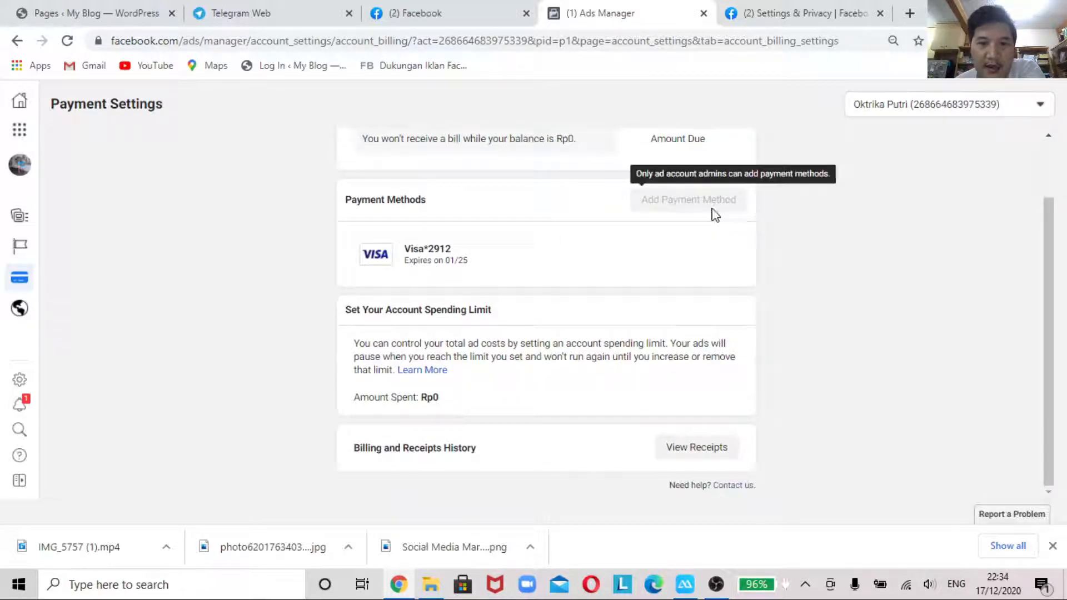
{"action": "scroll", "coordinate": [560, 369], "scroll_direction": "up", "scroll_amount": 1}
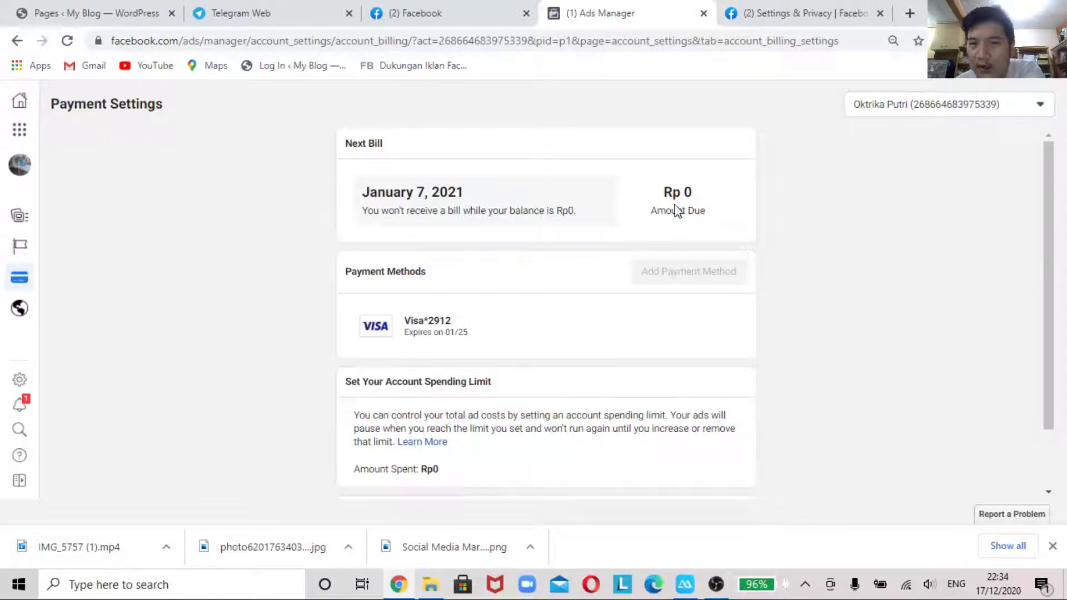
{"action": "scroll", "coordinate": [725, 323], "scroll_direction": "down", "scroll_amount": 1}
{"action": "scroll", "coordinate": [728, 324], "scroll_direction": "up", "scroll_amount": 1}
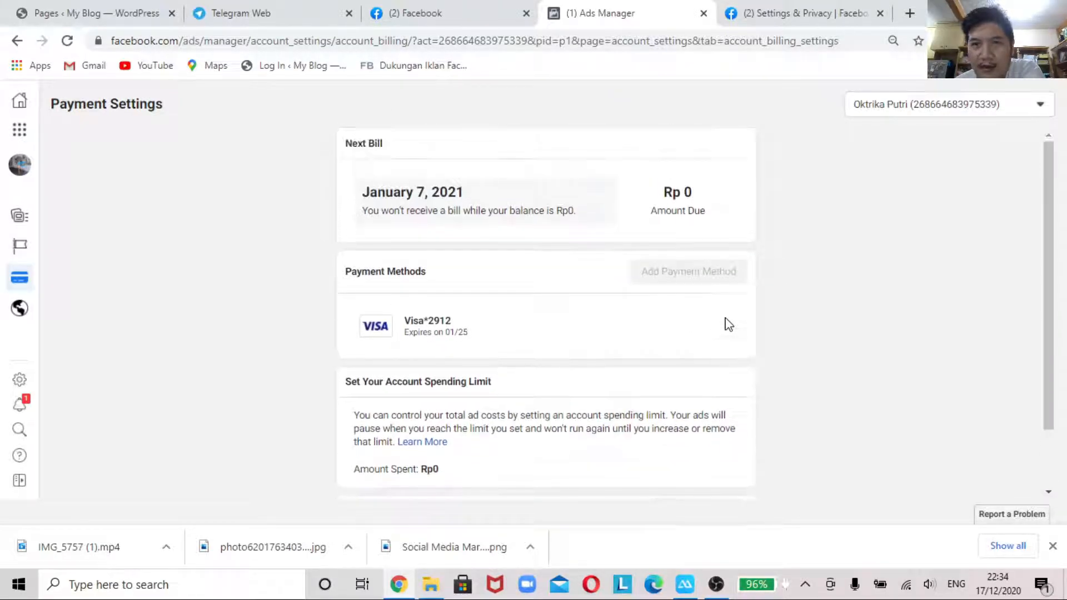
{"action": "scroll", "coordinate": [728, 324], "scroll_direction": "down", "scroll_amount": 1}
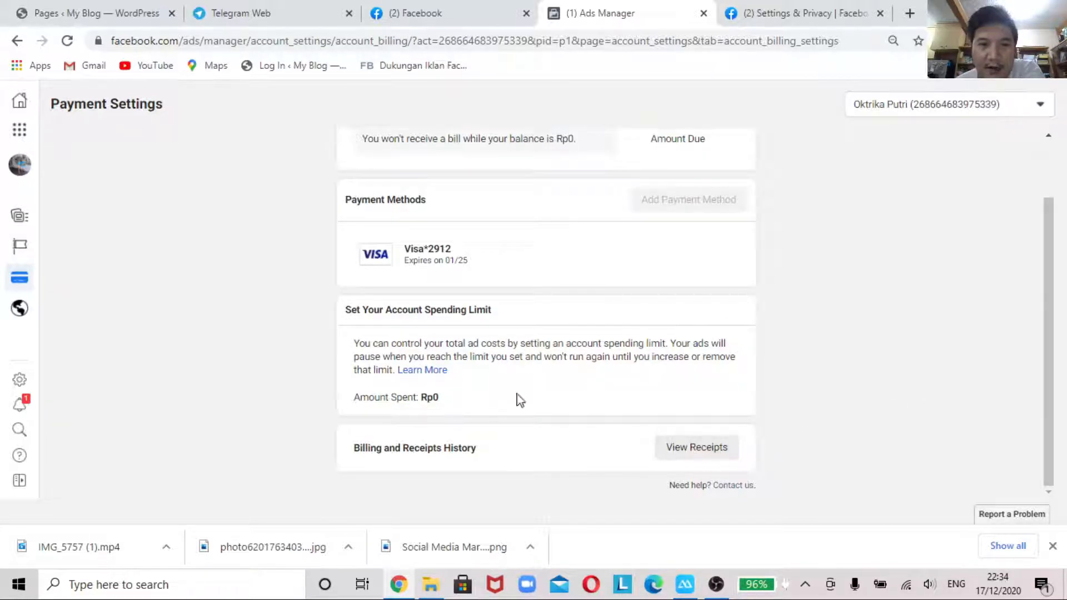
{"action": "scroll", "coordinate": [556, 411], "scroll_direction": "up", "scroll_amount": 1}
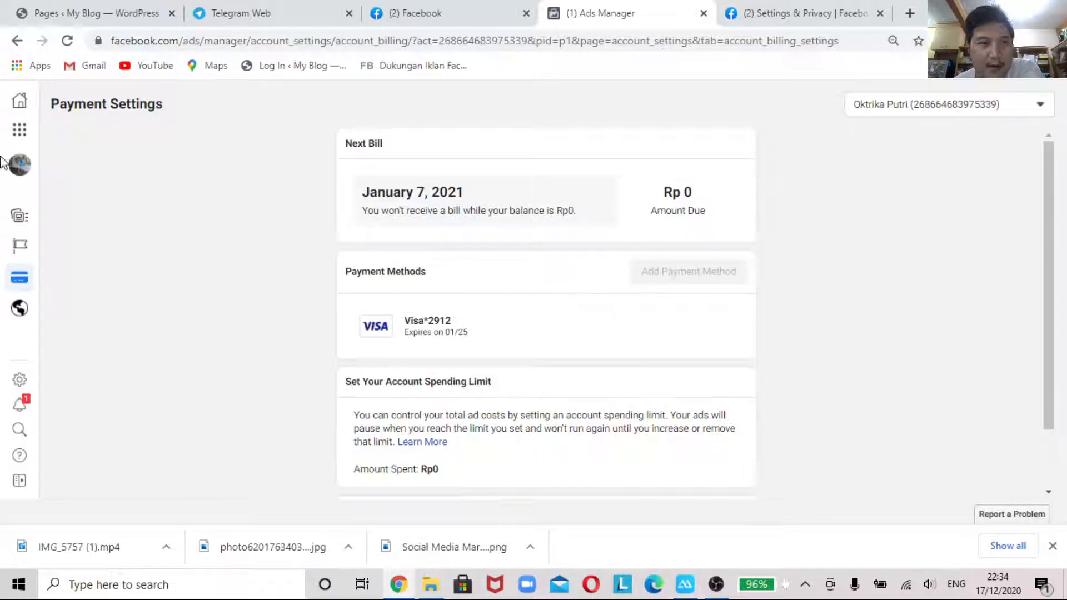
Return to the same ad account's payment settings by way of its billing page.
{"action": "mouse_move", "coordinate": [72, 161]}
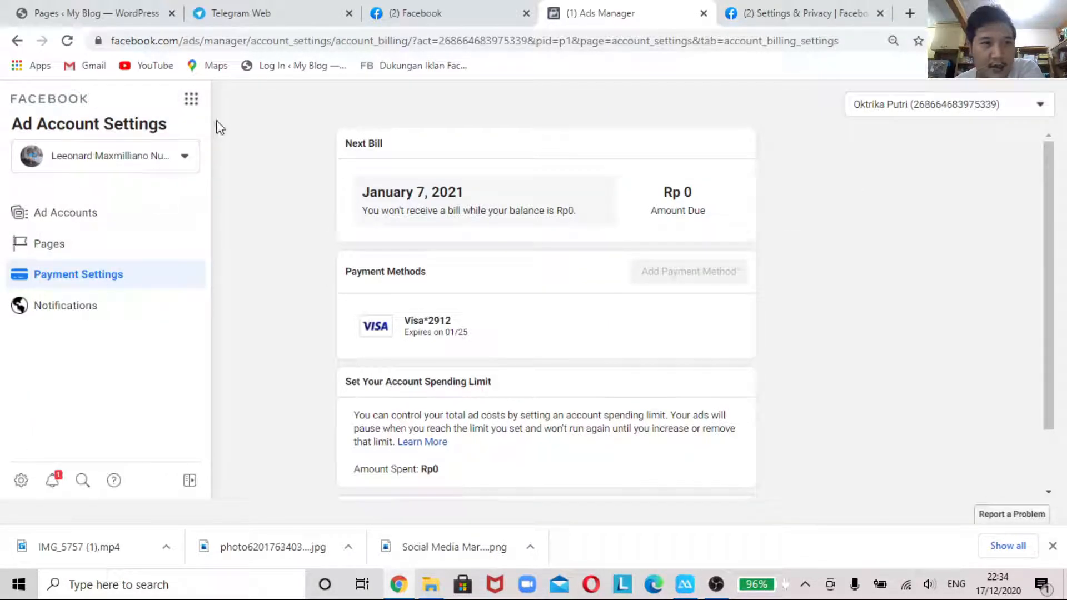
{"action": "left_click", "coordinate": [191, 99]}
{"action": "left_click", "coordinate": [358, 217]}
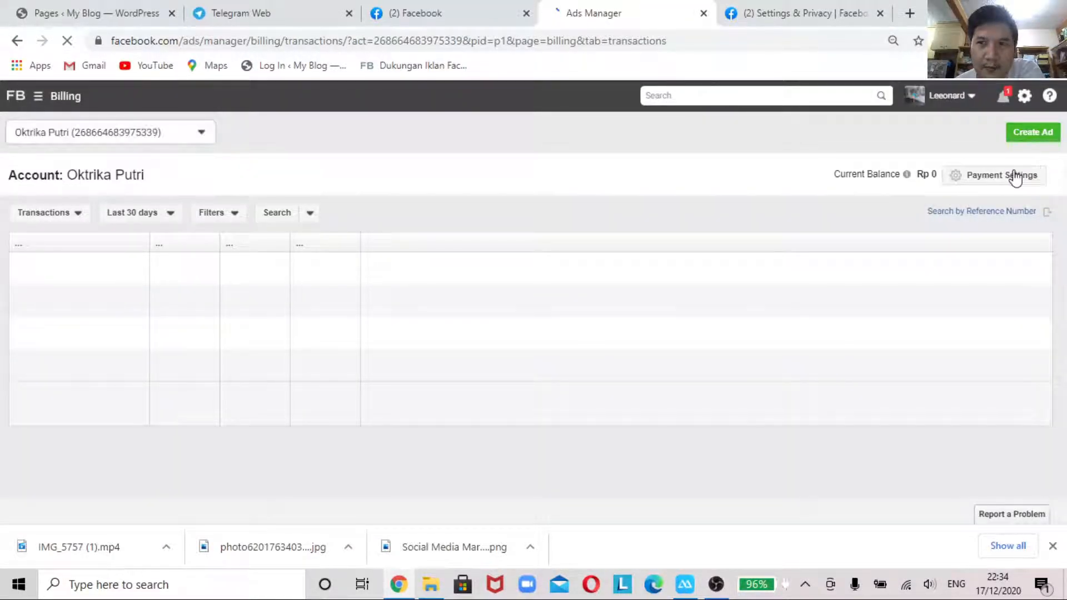
{"action": "left_click", "coordinate": [1016, 176]}
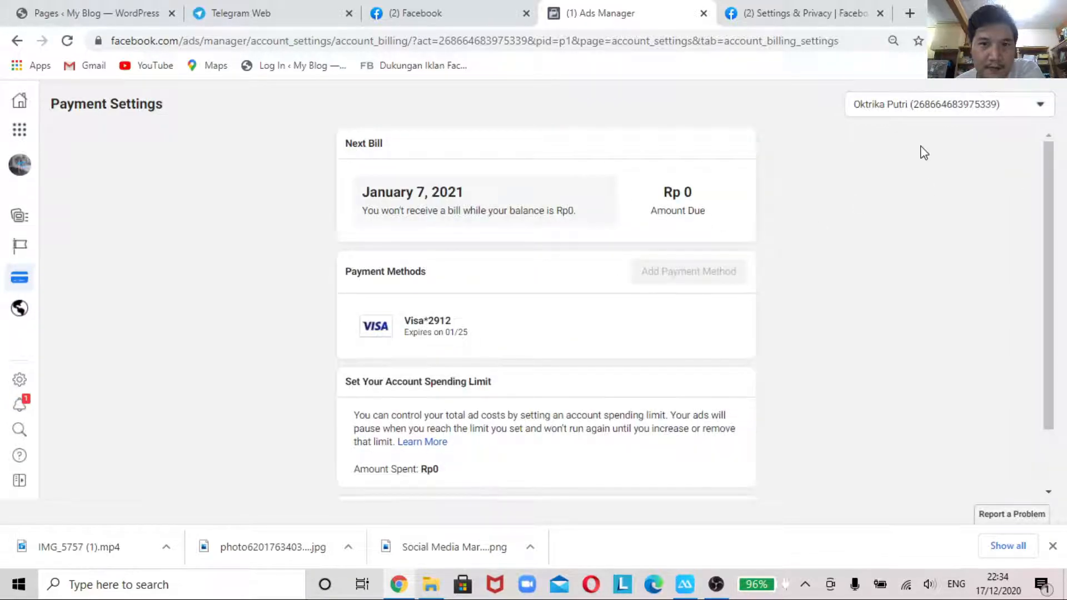
Switch to the signed-in profile's own ad account and bring up Add Funds in its payment settings.
{"action": "left_click", "coordinate": [935, 114]}
{"action": "left_click", "coordinate": [934, 181]}
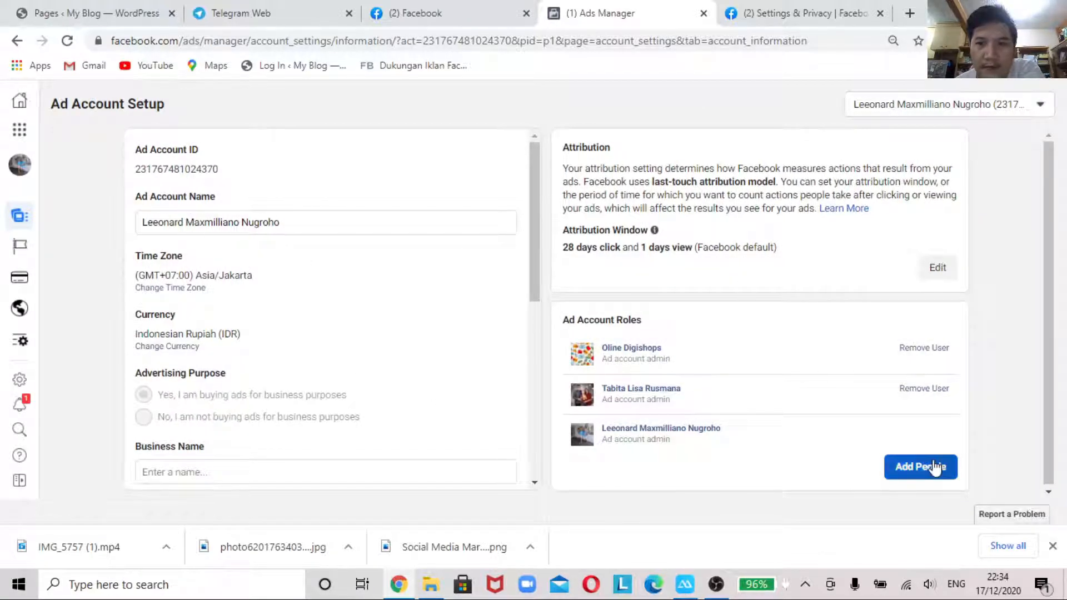
{"action": "left_click", "coordinate": [20, 278]}
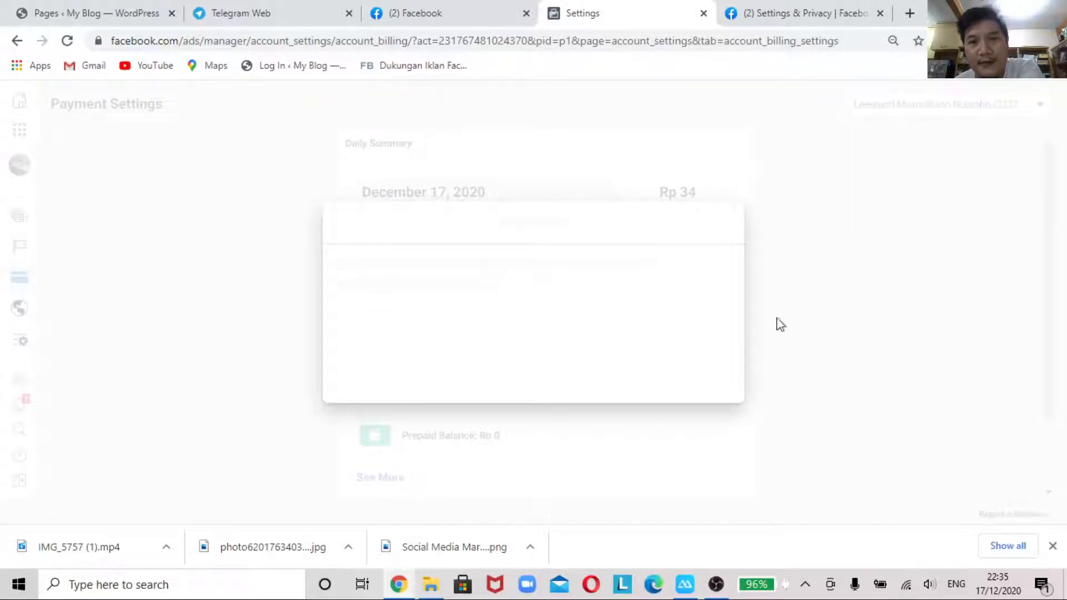
Examine the Add Funds form's amount field, ad credit and available payment methods, including cards, bank transfer and Doku Wallet.
{"action": "scroll", "coordinate": [552, 219], "scroll_direction": "down", "scroll_amount": 1}
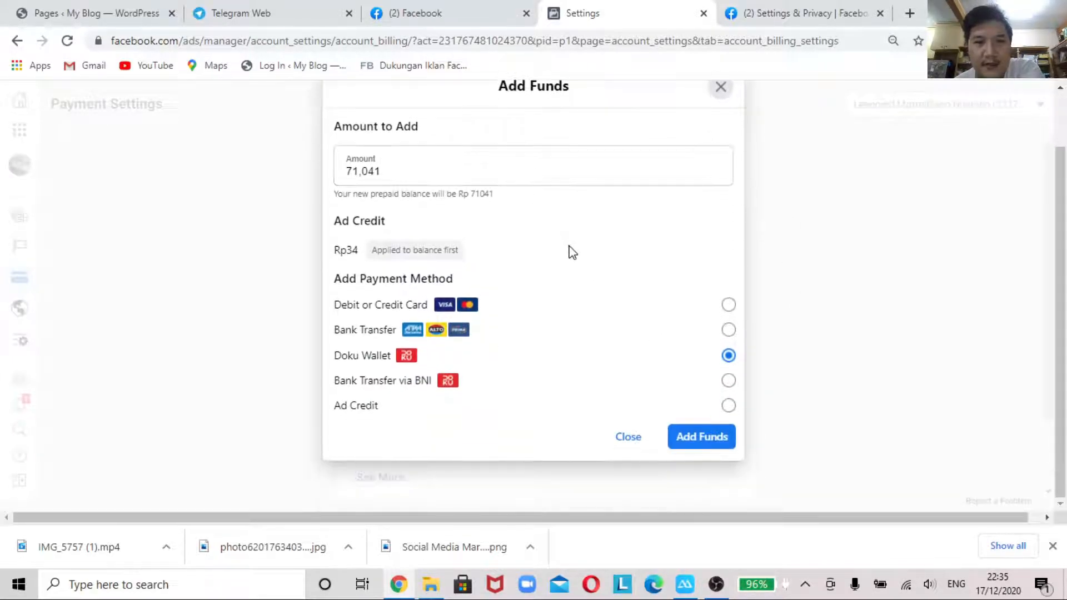
{"action": "scroll", "coordinate": [578, 300], "scroll_direction": "up", "scroll_amount": 1}
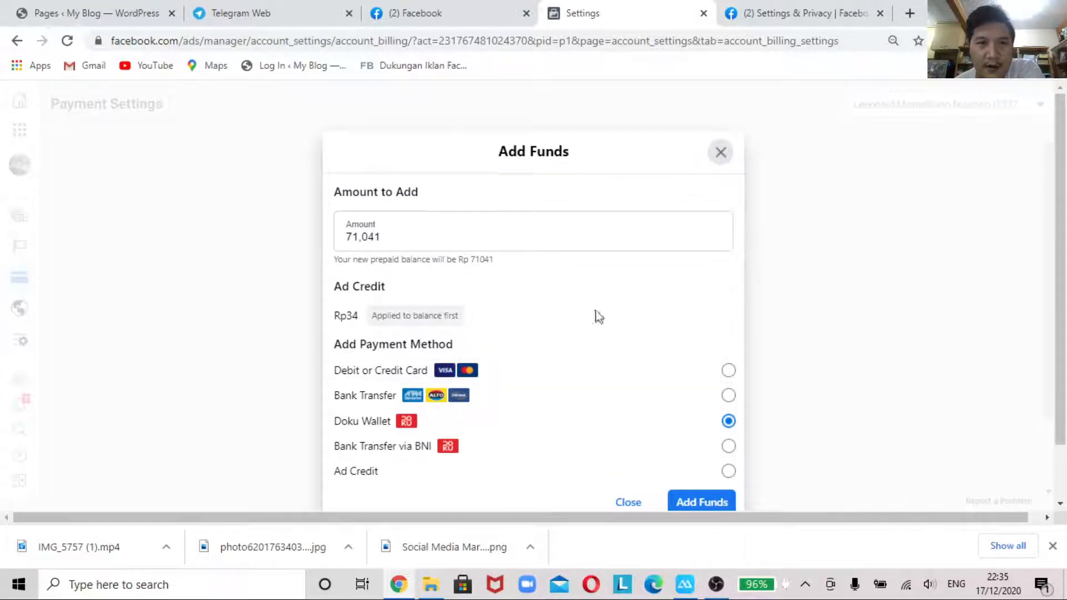
{"action": "scroll", "coordinate": [565, 316], "scroll_direction": "down", "scroll_amount": 1}
{"action": "scroll", "coordinate": [558, 386], "scroll_direction": "up", "scroll_amount": 1}
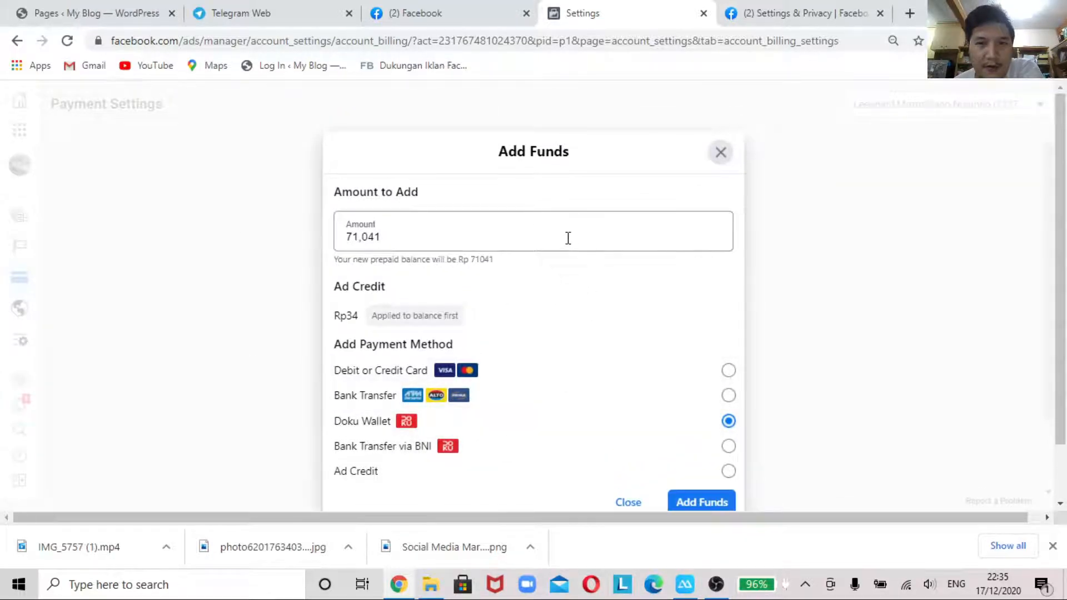
{"action": "scroll", "coordinate": [567, 238], "scroll_direction": "down", "scroll_amount": 1}
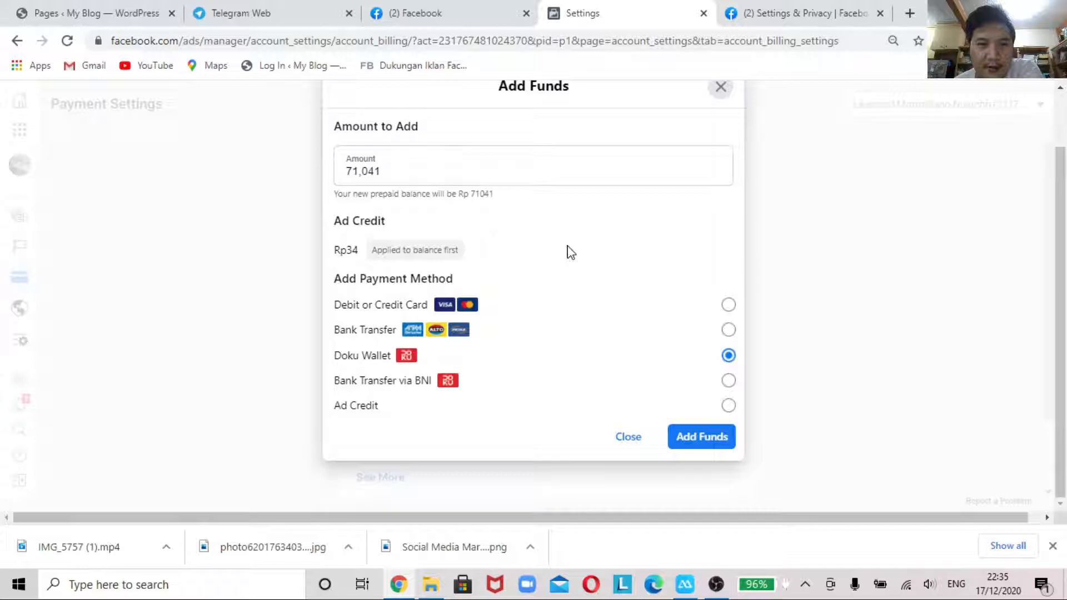
{"action": "scroll", "coordinate": [505, 235], "scroll_direction": "up", "scroll_amount": 1}
{"action": "left_click", "coordinate": [443, 239]}
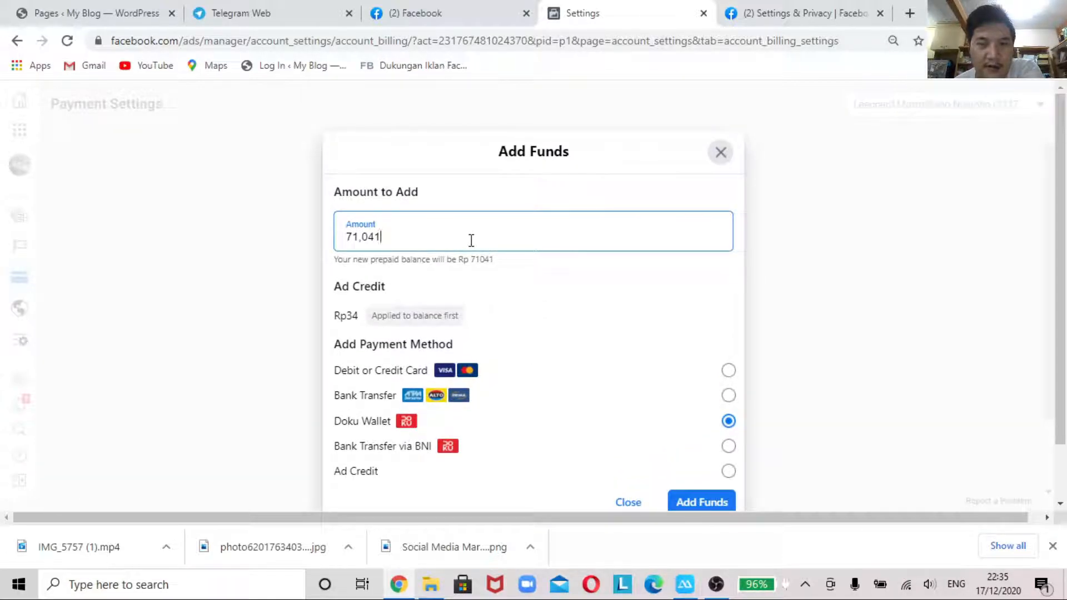
{"action": "scroll", "coordinate": [482, 267], "scroll_direction": "down", "scroll_amount": 1}
{"action": "scroll", "coordinate": [484, 272], "scroll_direction": "up", "scroll_amount": 1}
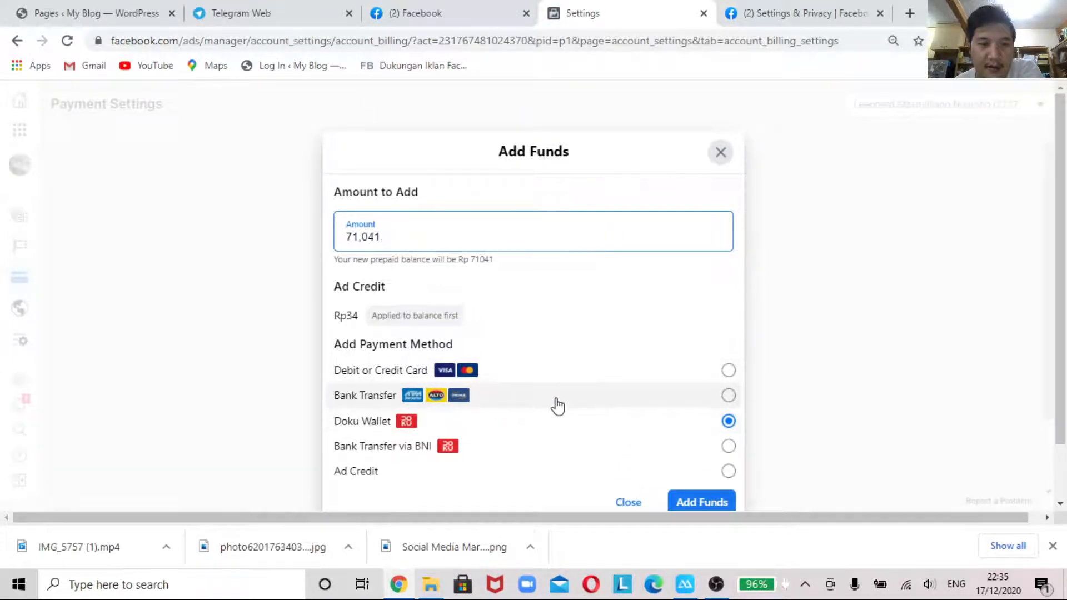
{"action": "scroll", "coordinate": [622, 399], "scroll_direction": "down", "scroll_amount": 1}
{"action": "scroll", "coordinate": [625, 400], "scroll_direction": "up", "scroll_amount": 1}
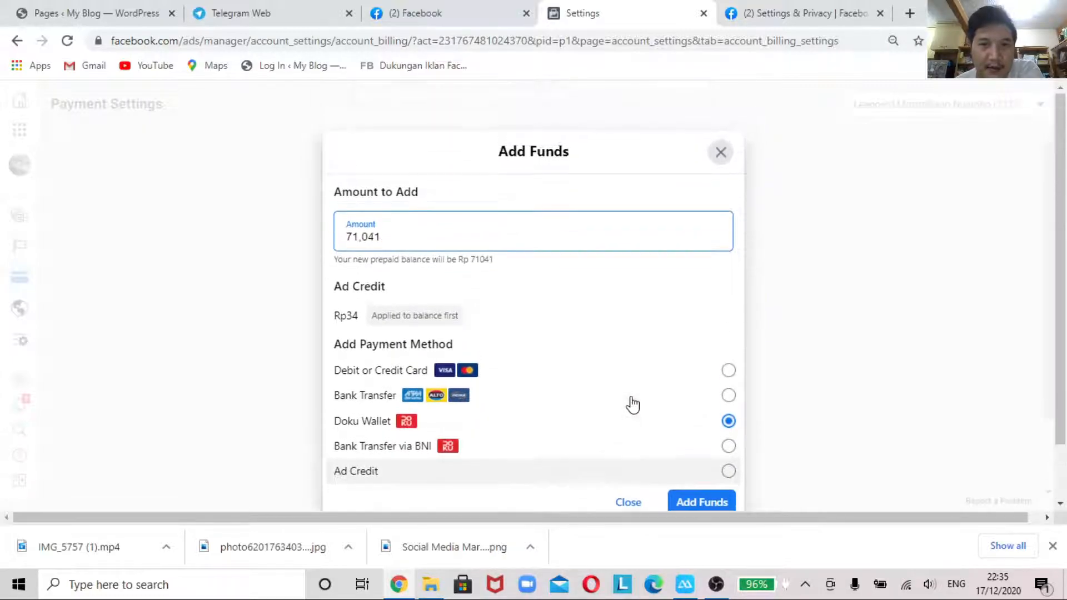
{"action": "scroll", "coordinate": [631, 402], "scroll_direction": "down", "scroll_amount": 1}
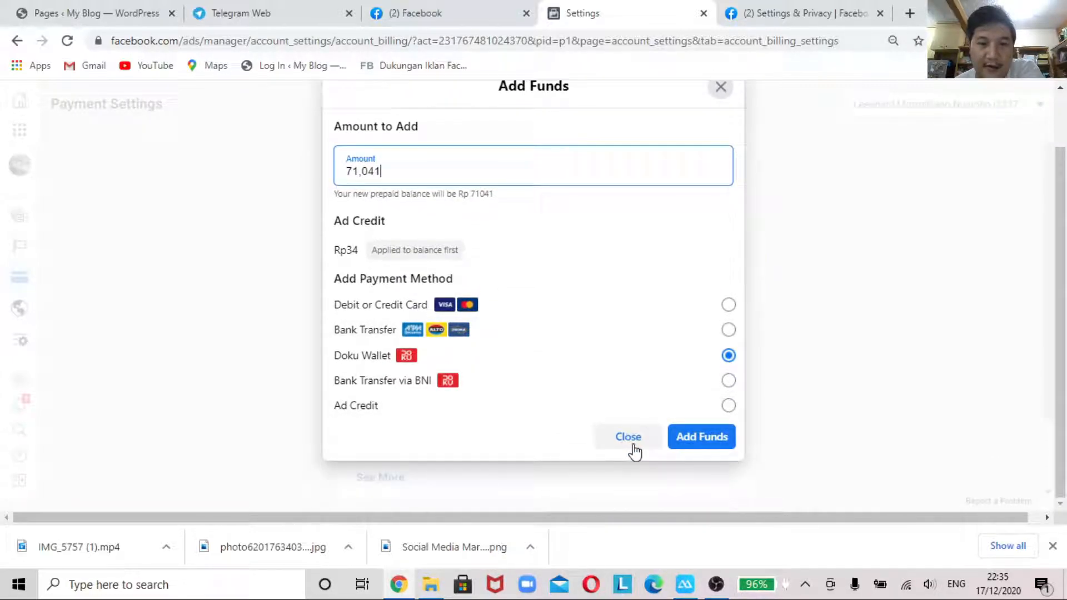
{"action": "scroll", "coordinate": [650, 286], "scroll_direction": "up", "scroll_amount": 1}
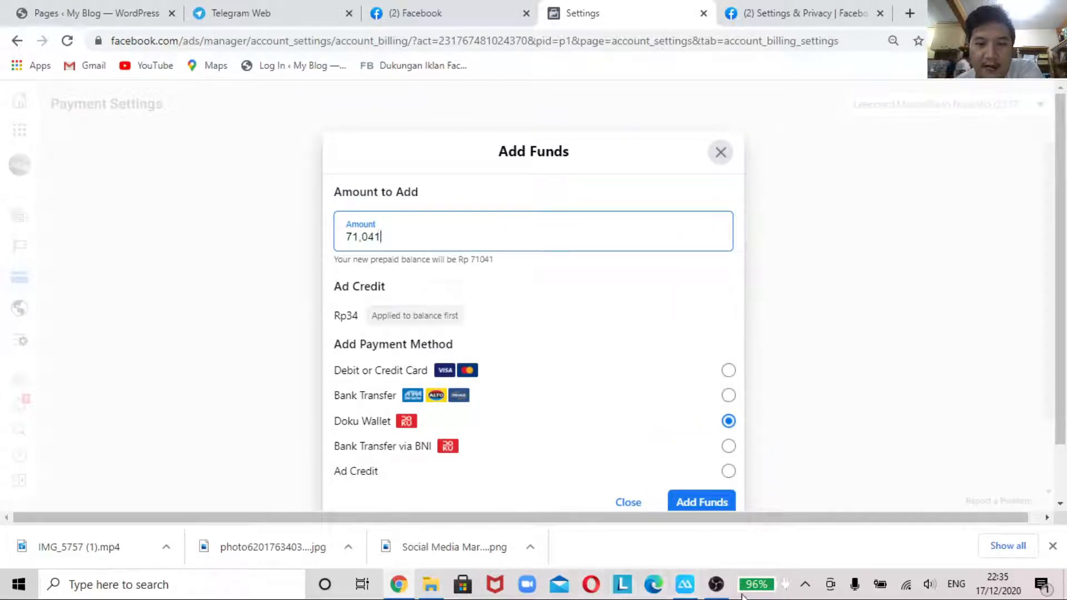
{"action": "left_click", "coordinate": [716, 591]}
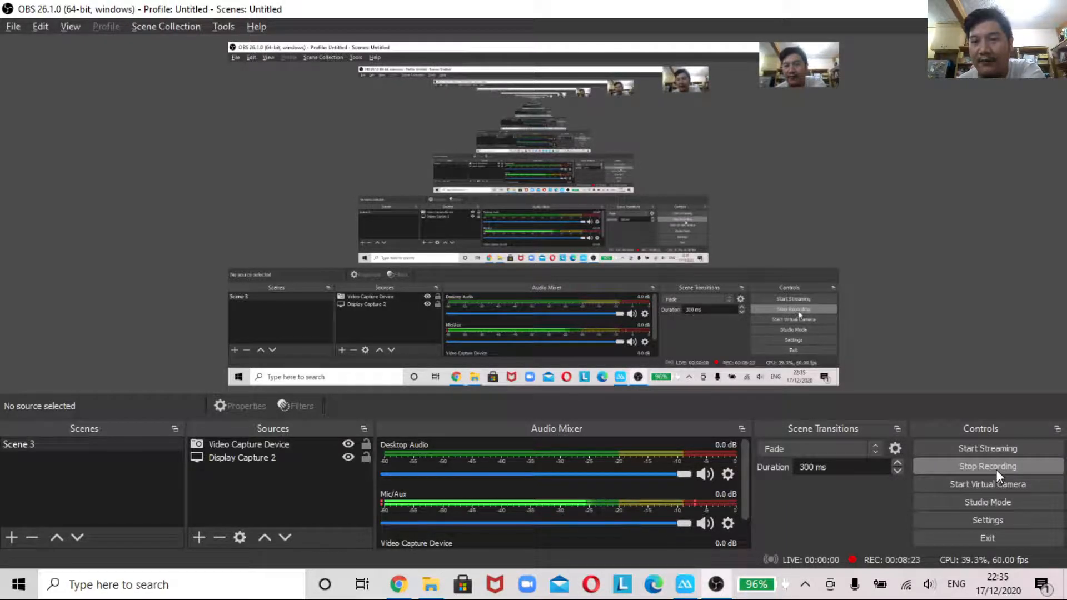
{"action": "left_click", "coordinate": [995, 470]}
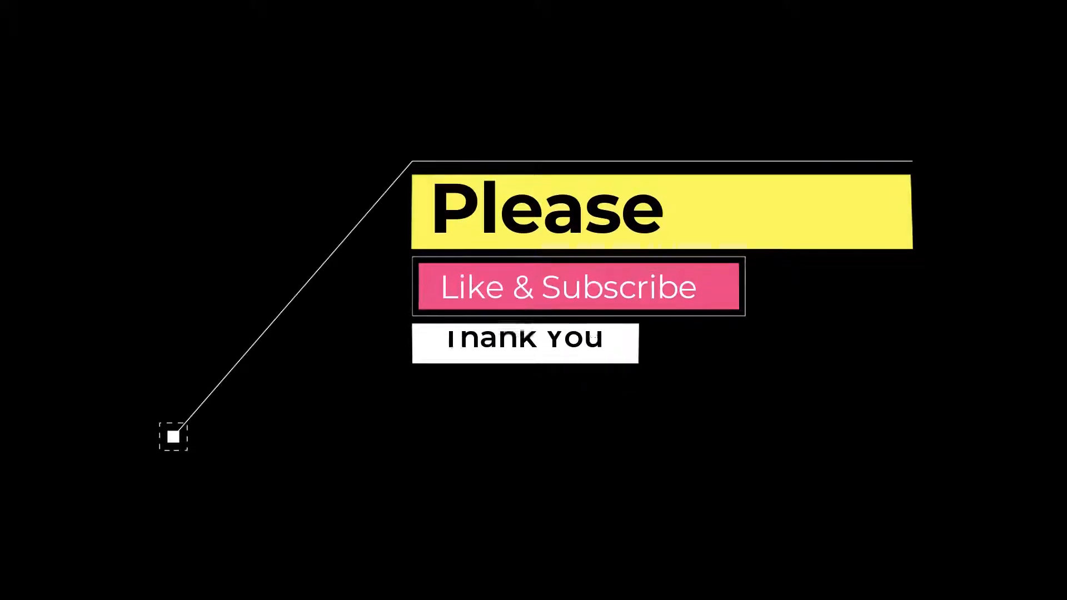